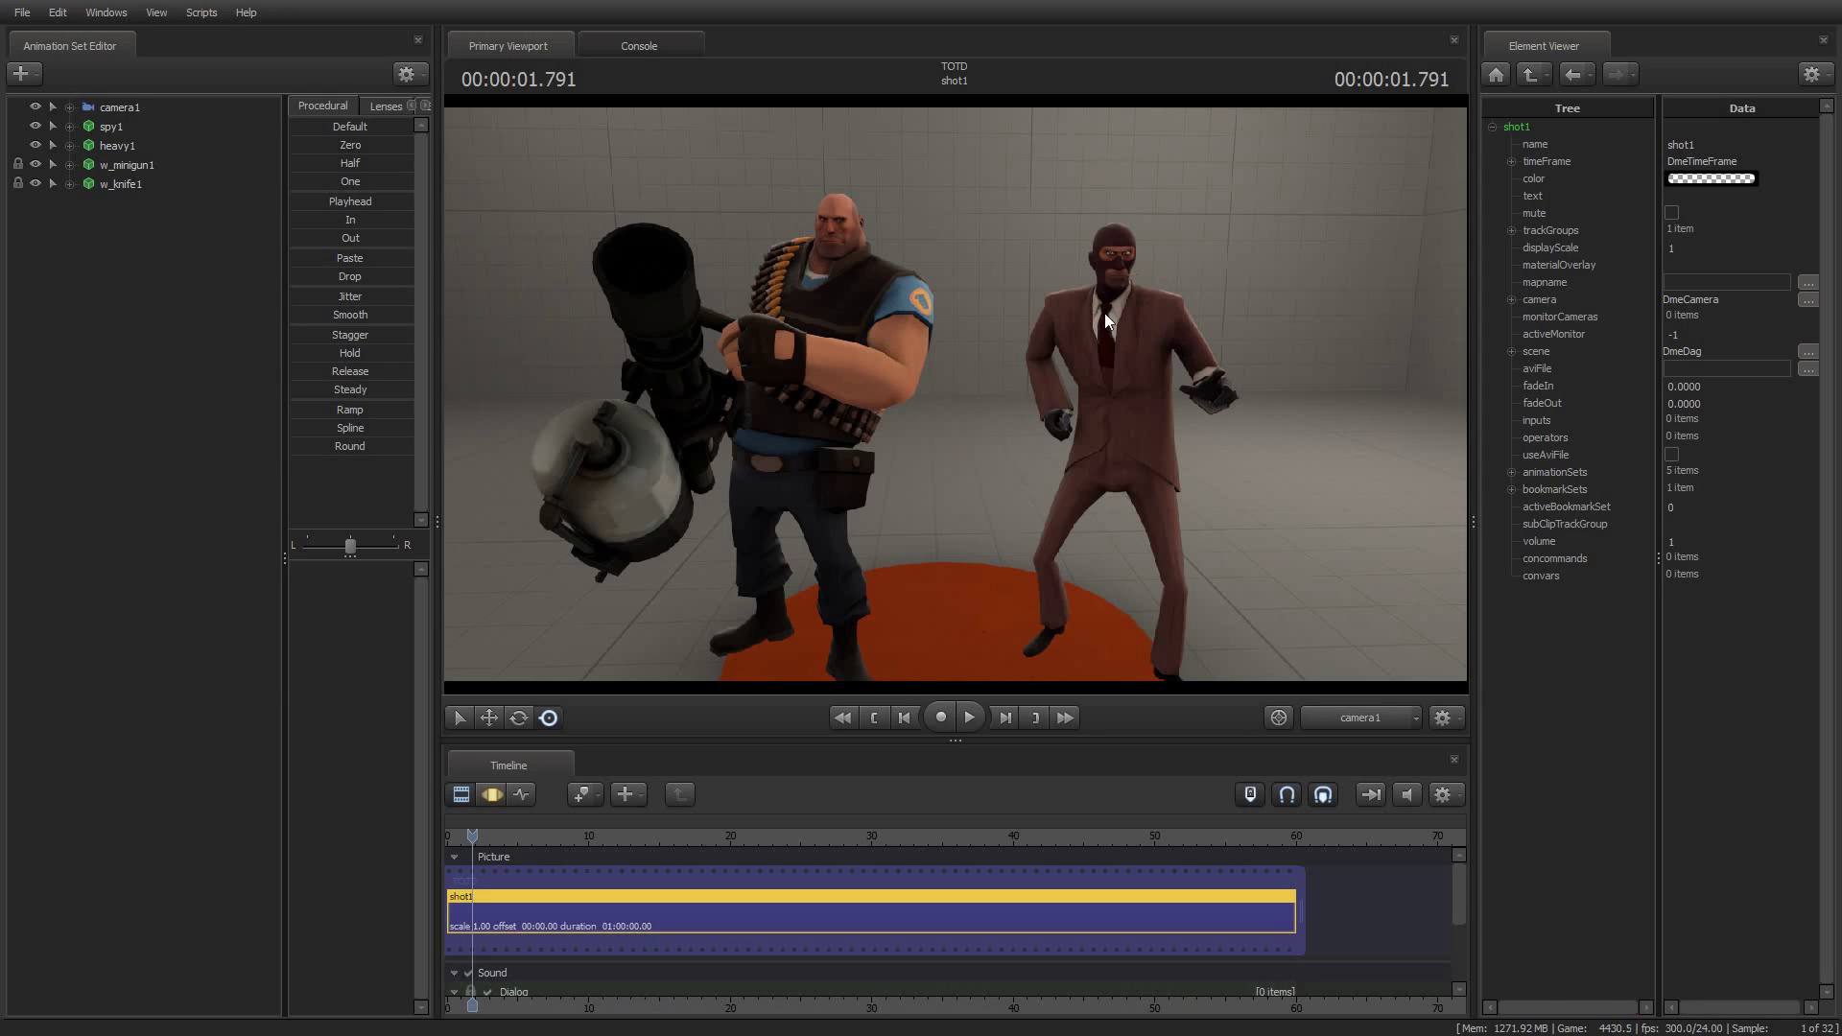
Step: Show the model of the spy1 animation set in the Element Viewer
click(118, 126)
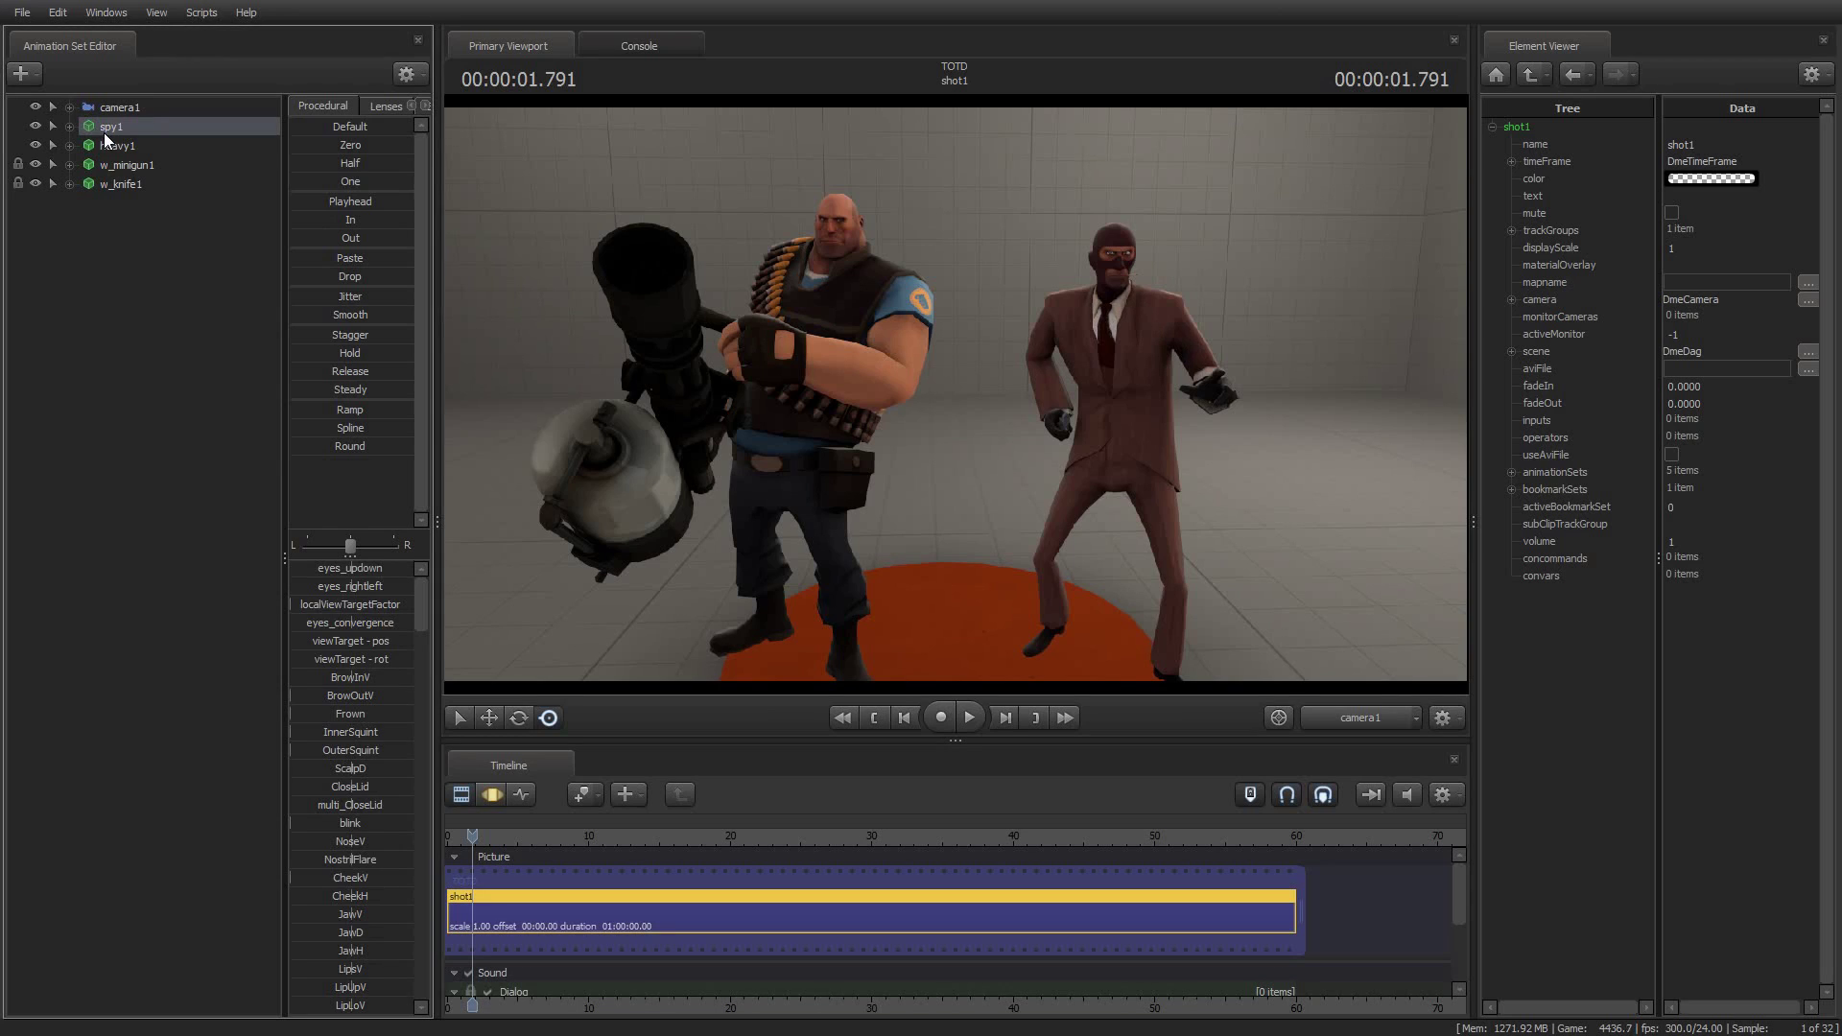
right_click(107, 130)
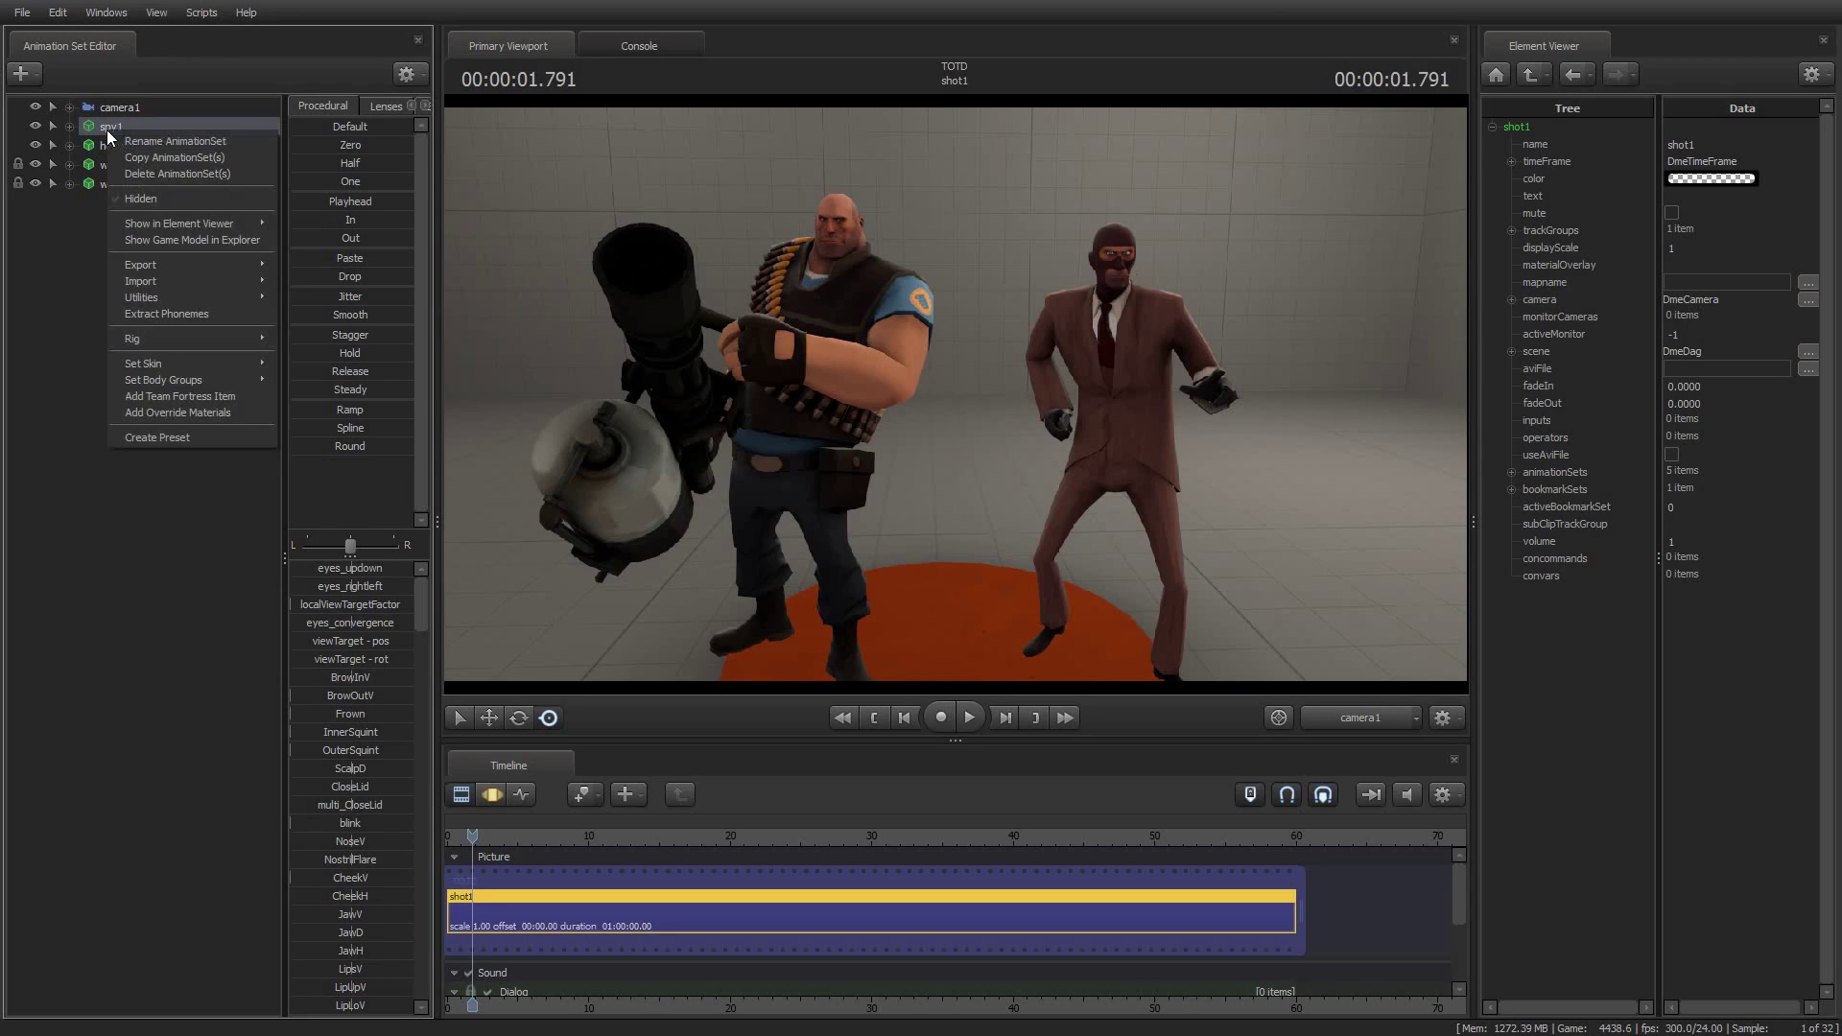
mouse_move(193, 224)
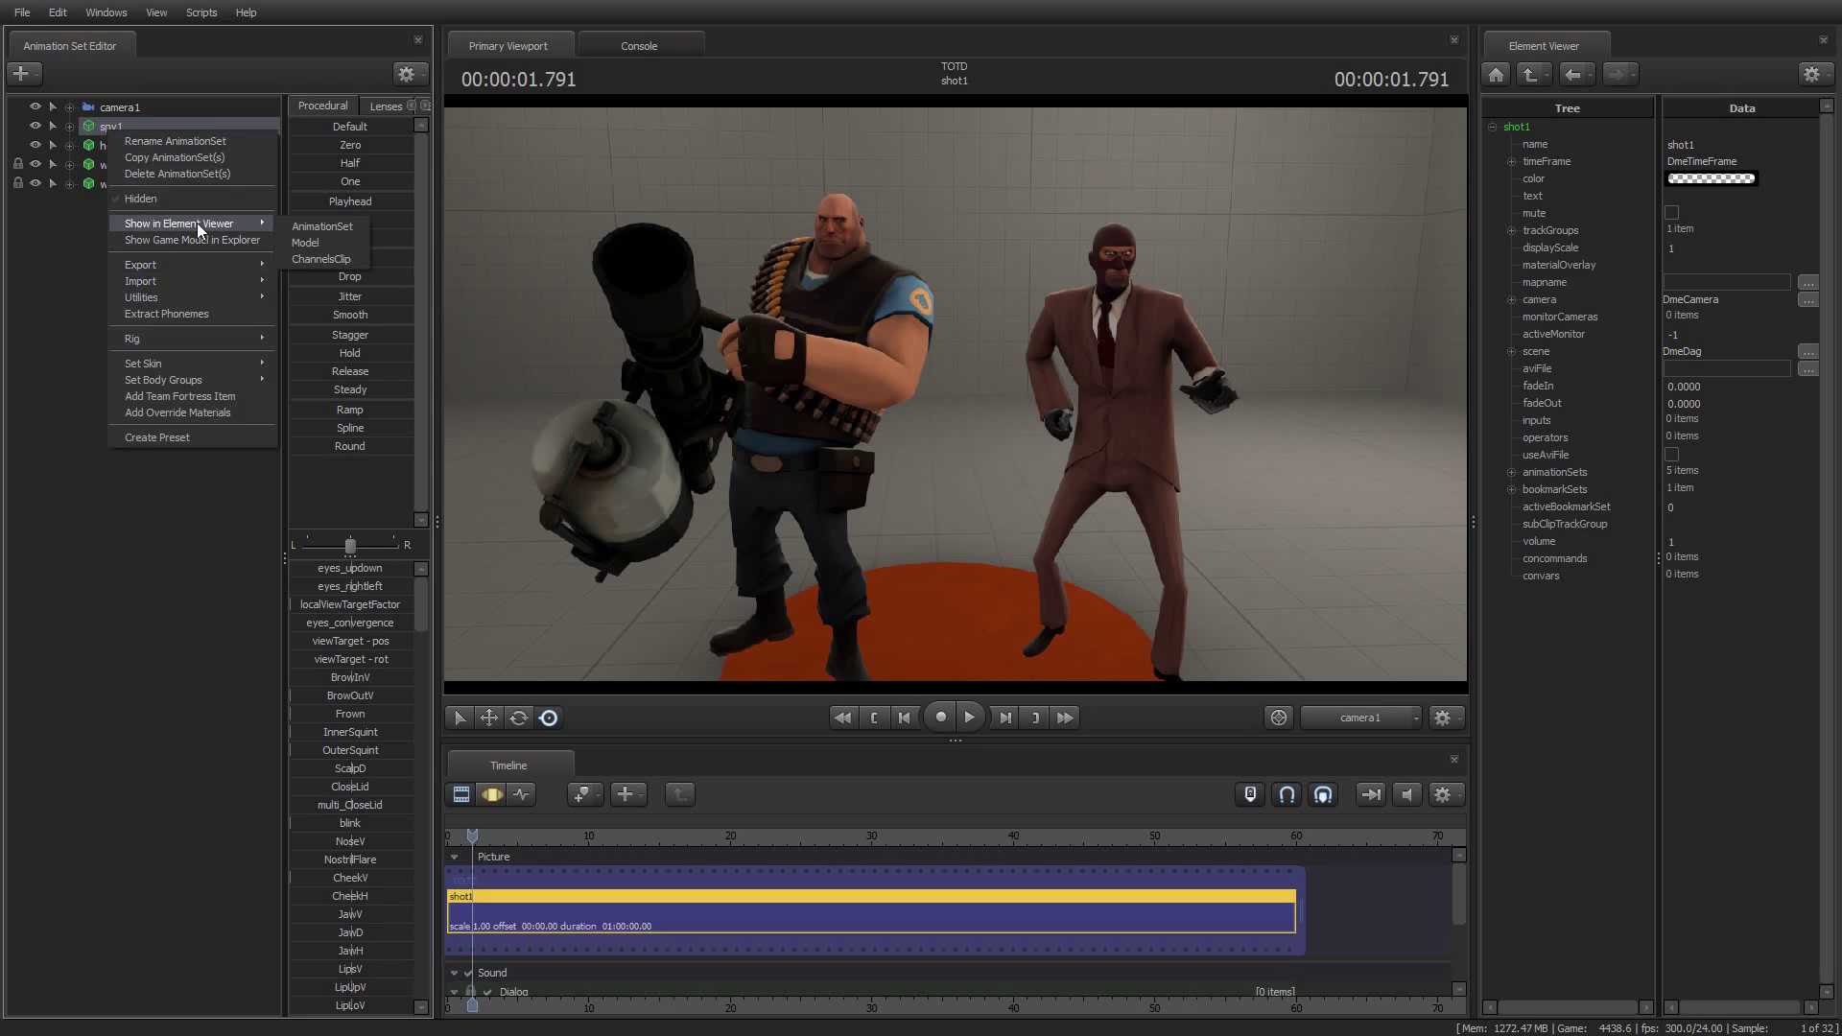
click(318, 248)
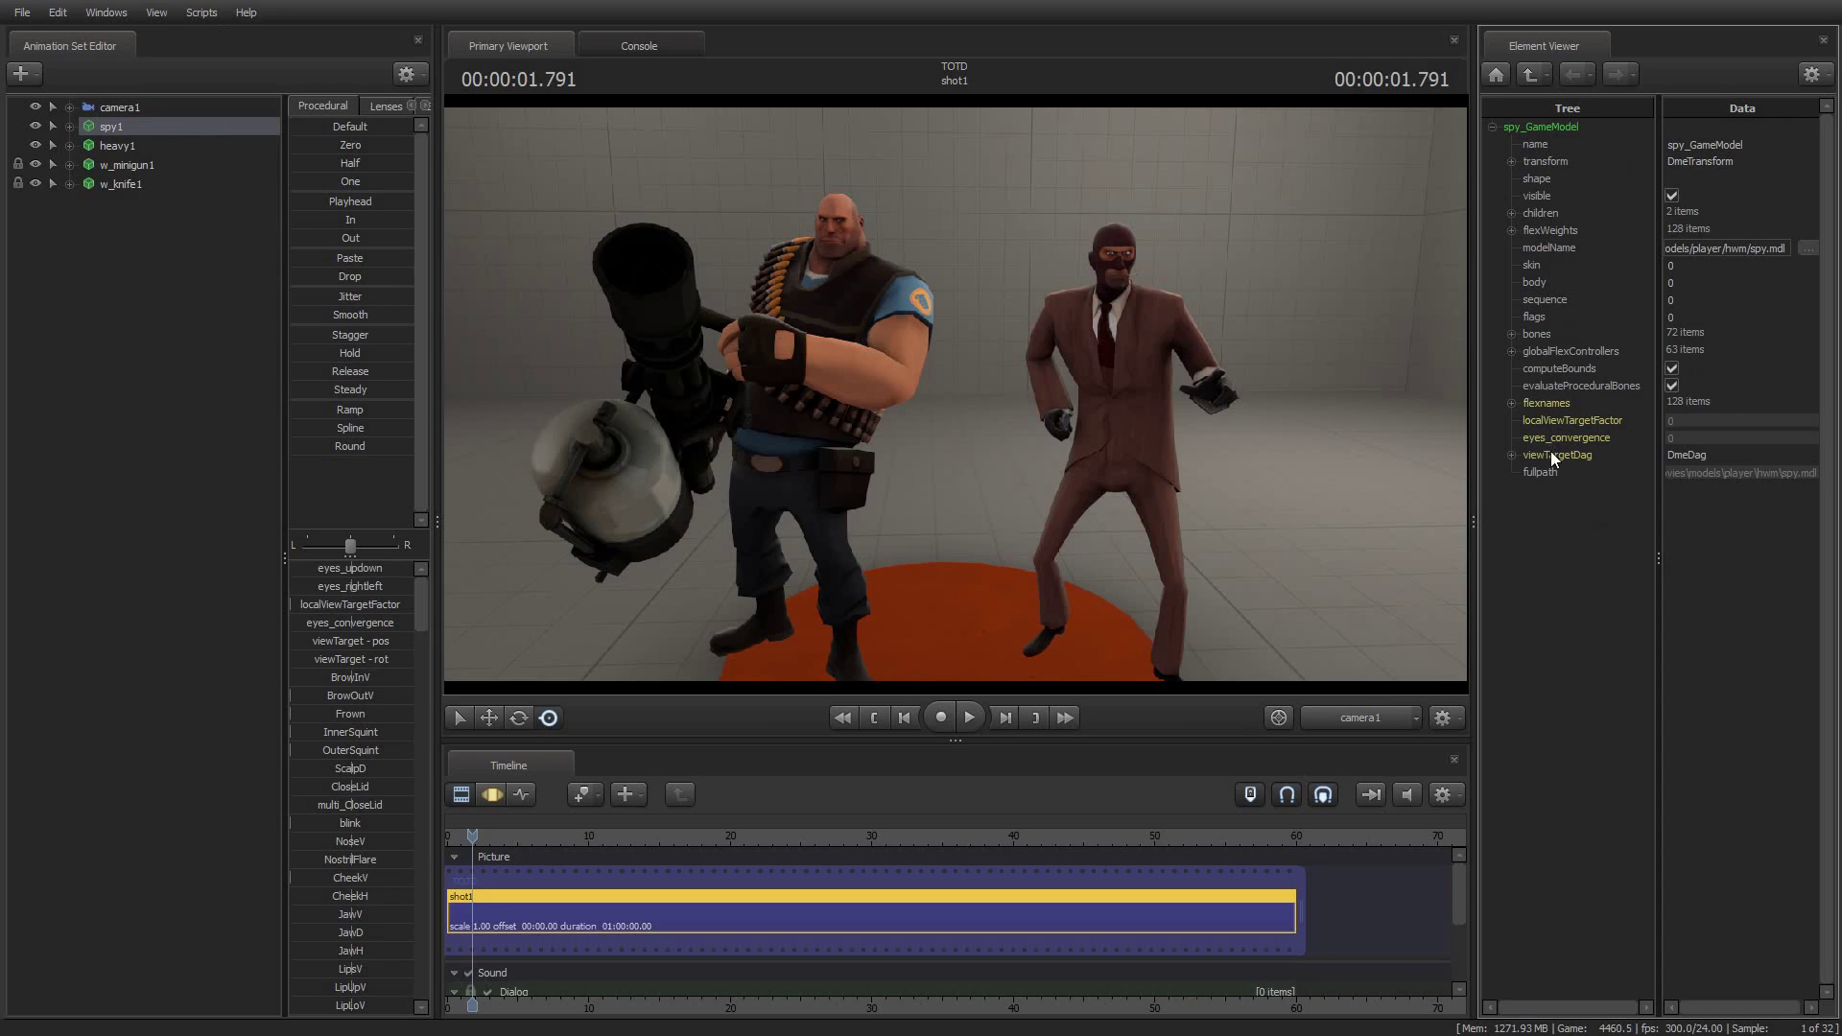
right_click(1545, 125)
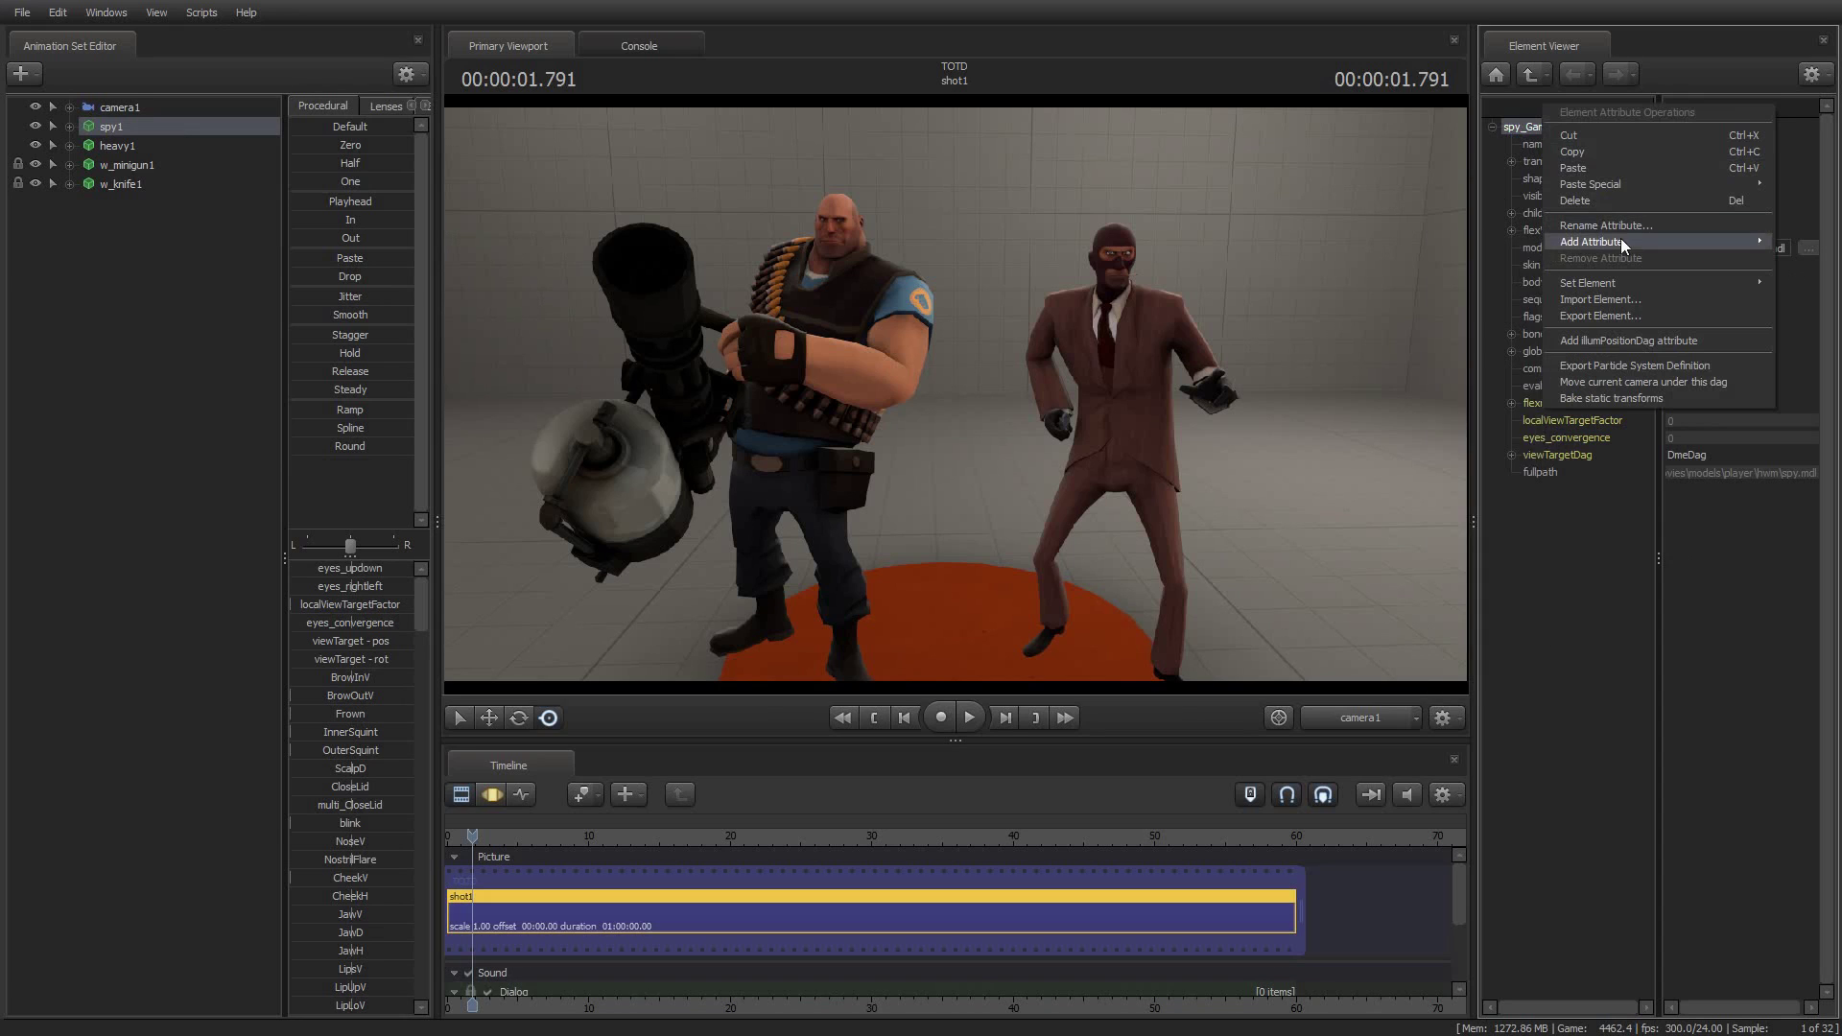
mouse_move(1573, 241)
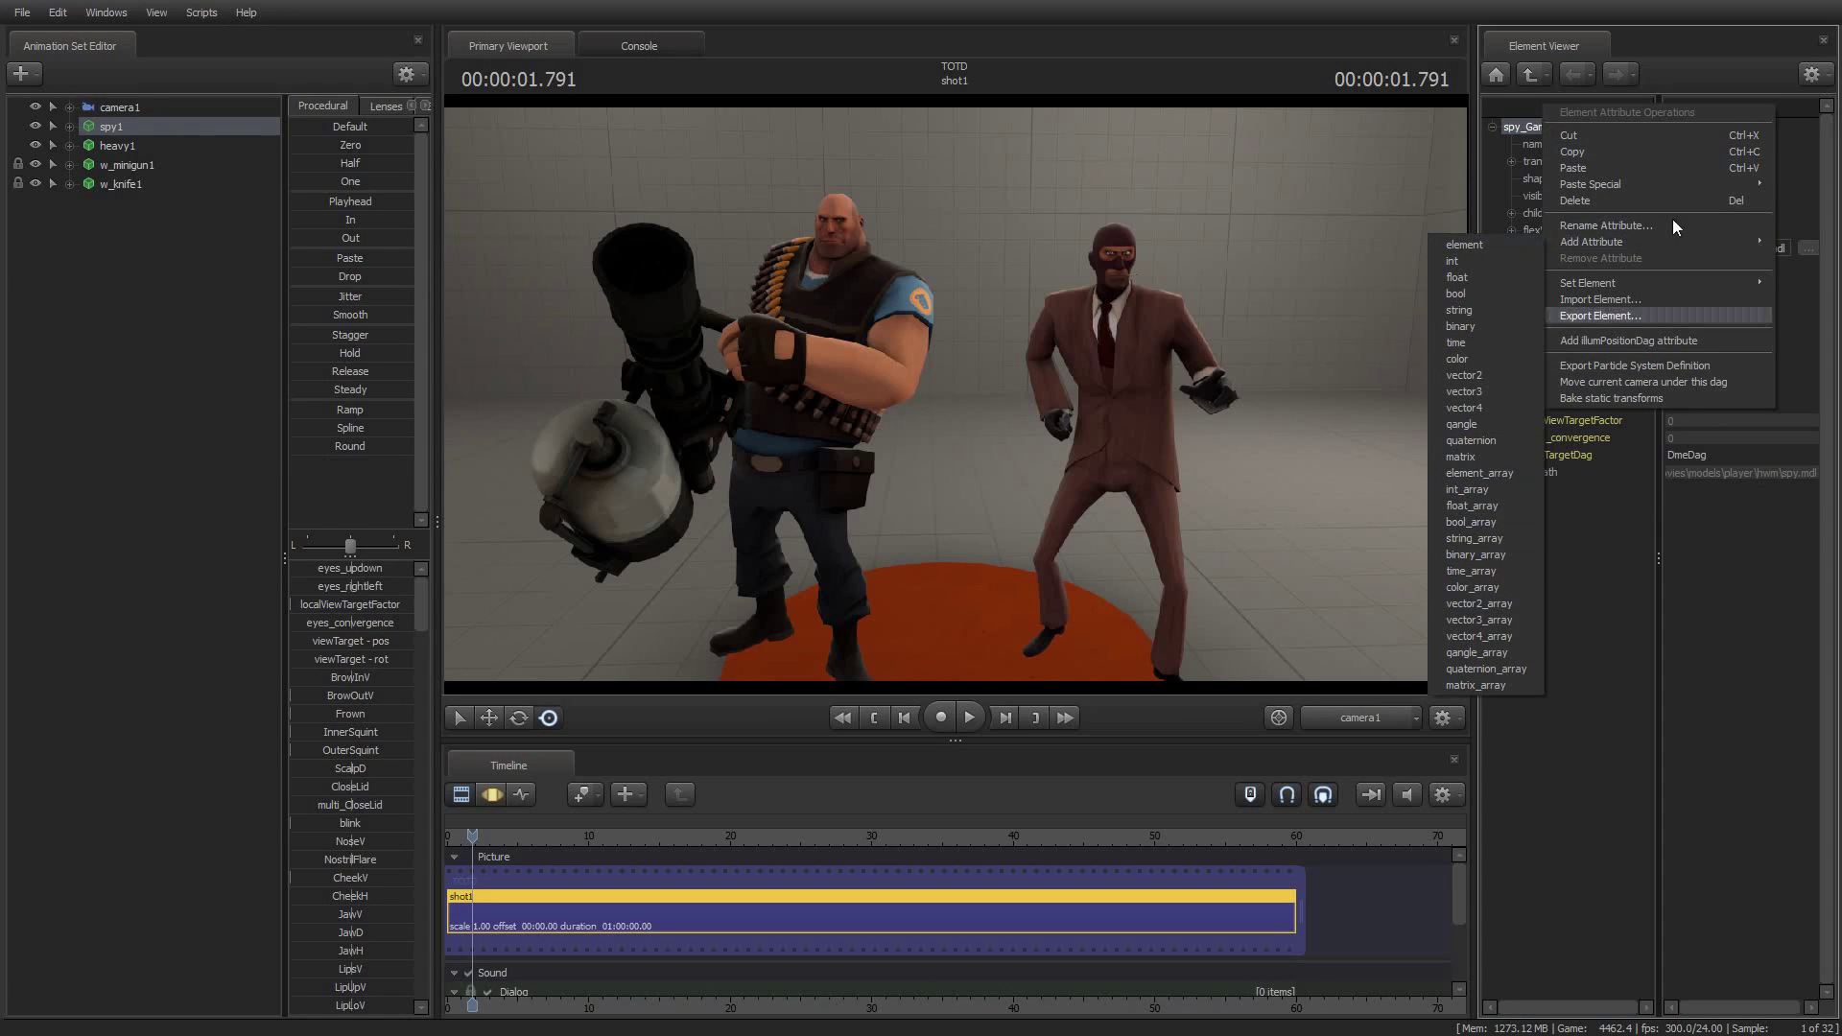
click(1672, 77)
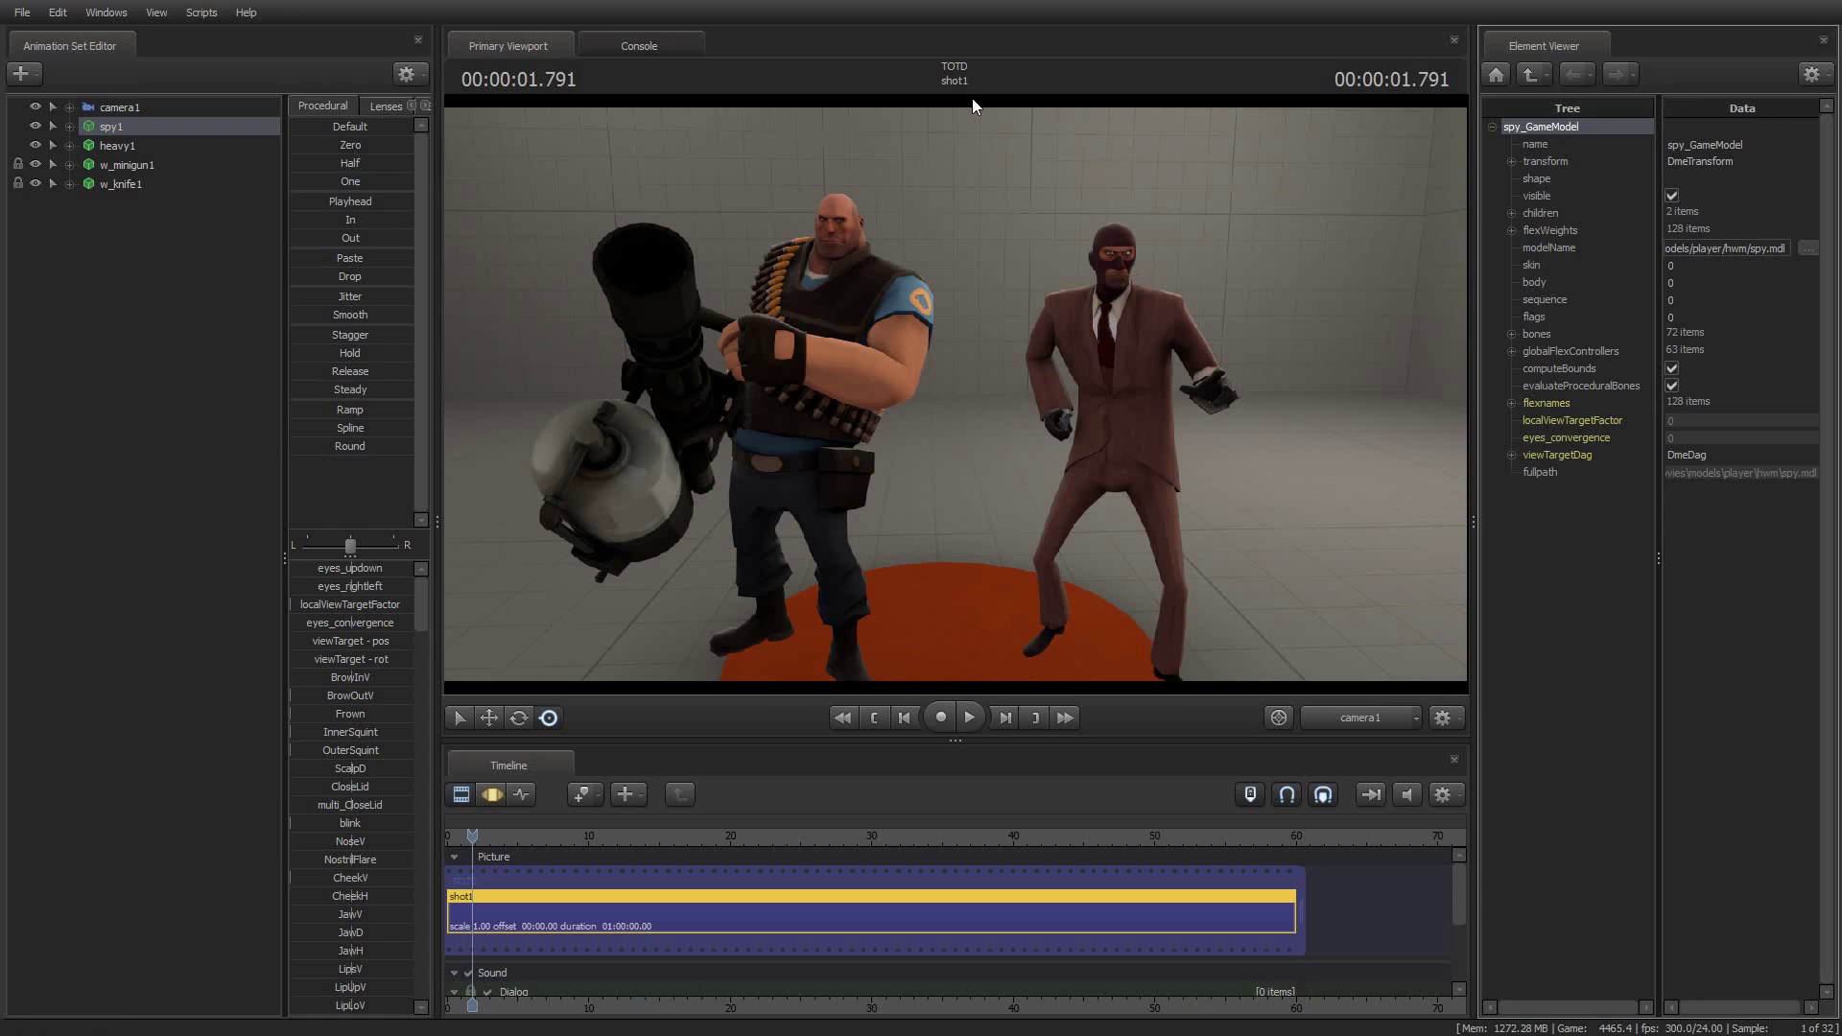
Step: Add override materials to spy1 and expand the new materials list of its game model
right_click(96, 124)
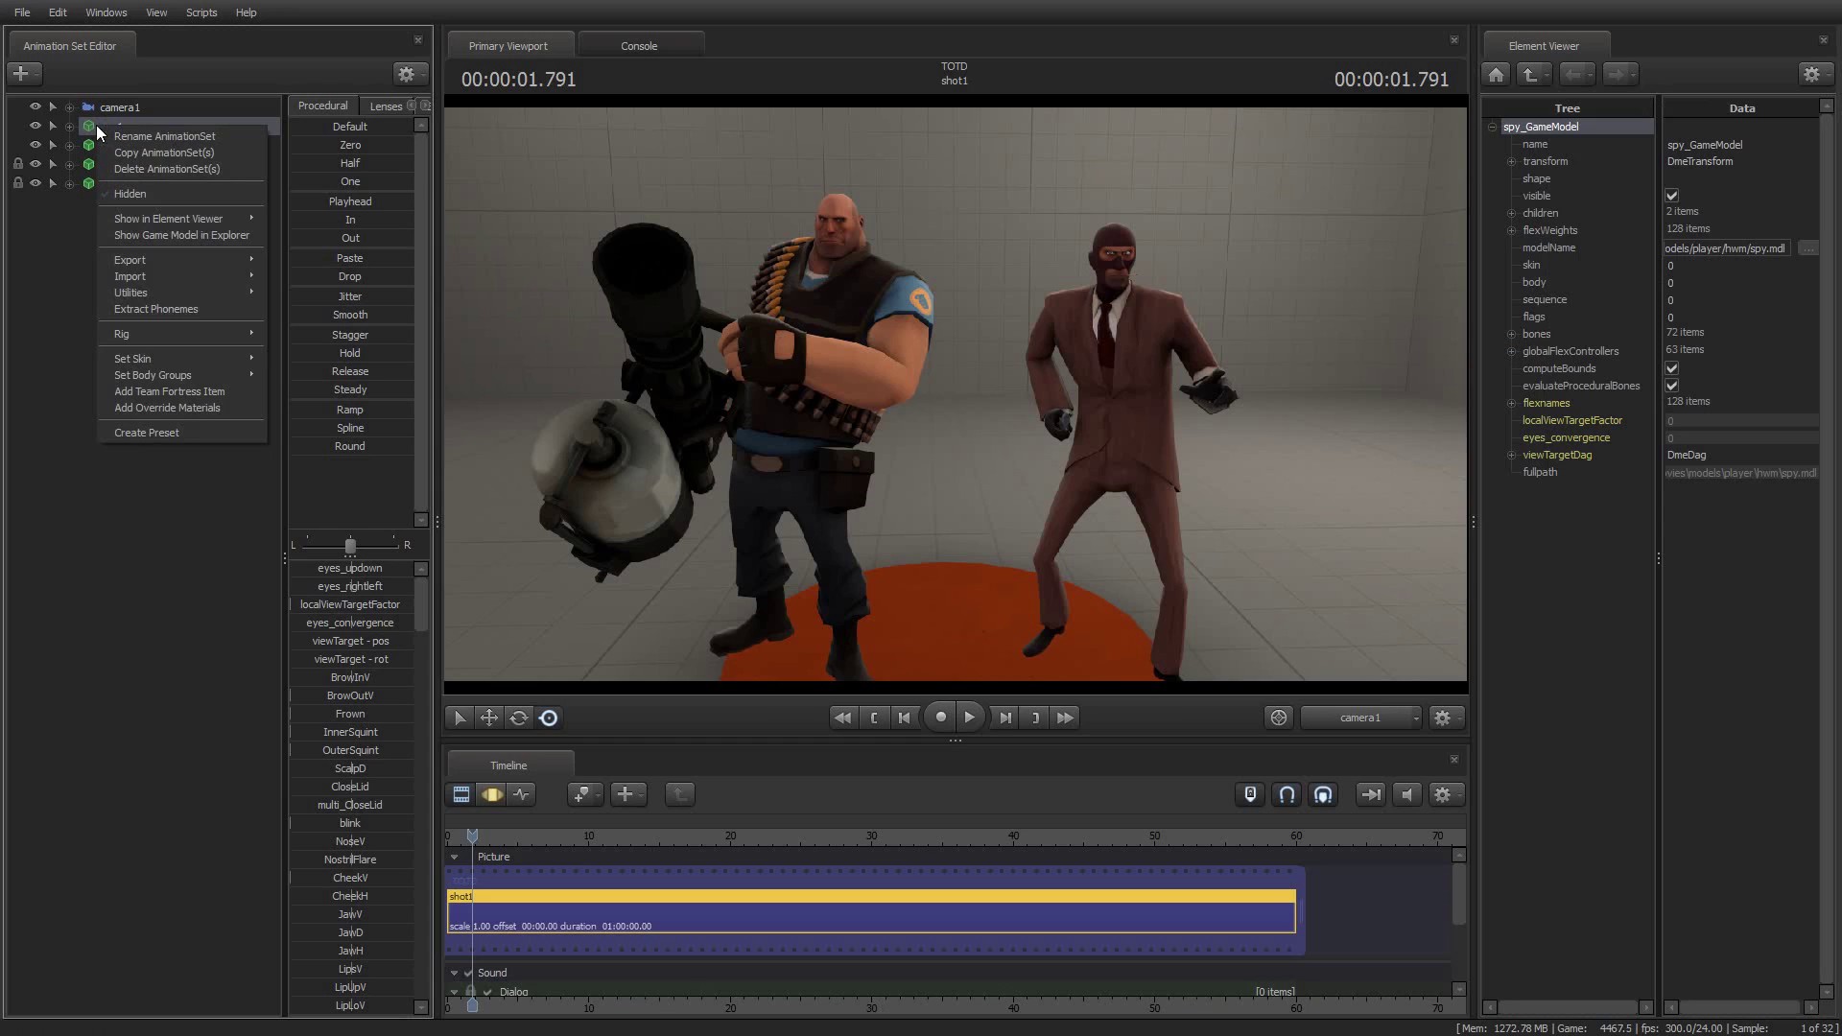
click(181, 409)
click(1551, 487)
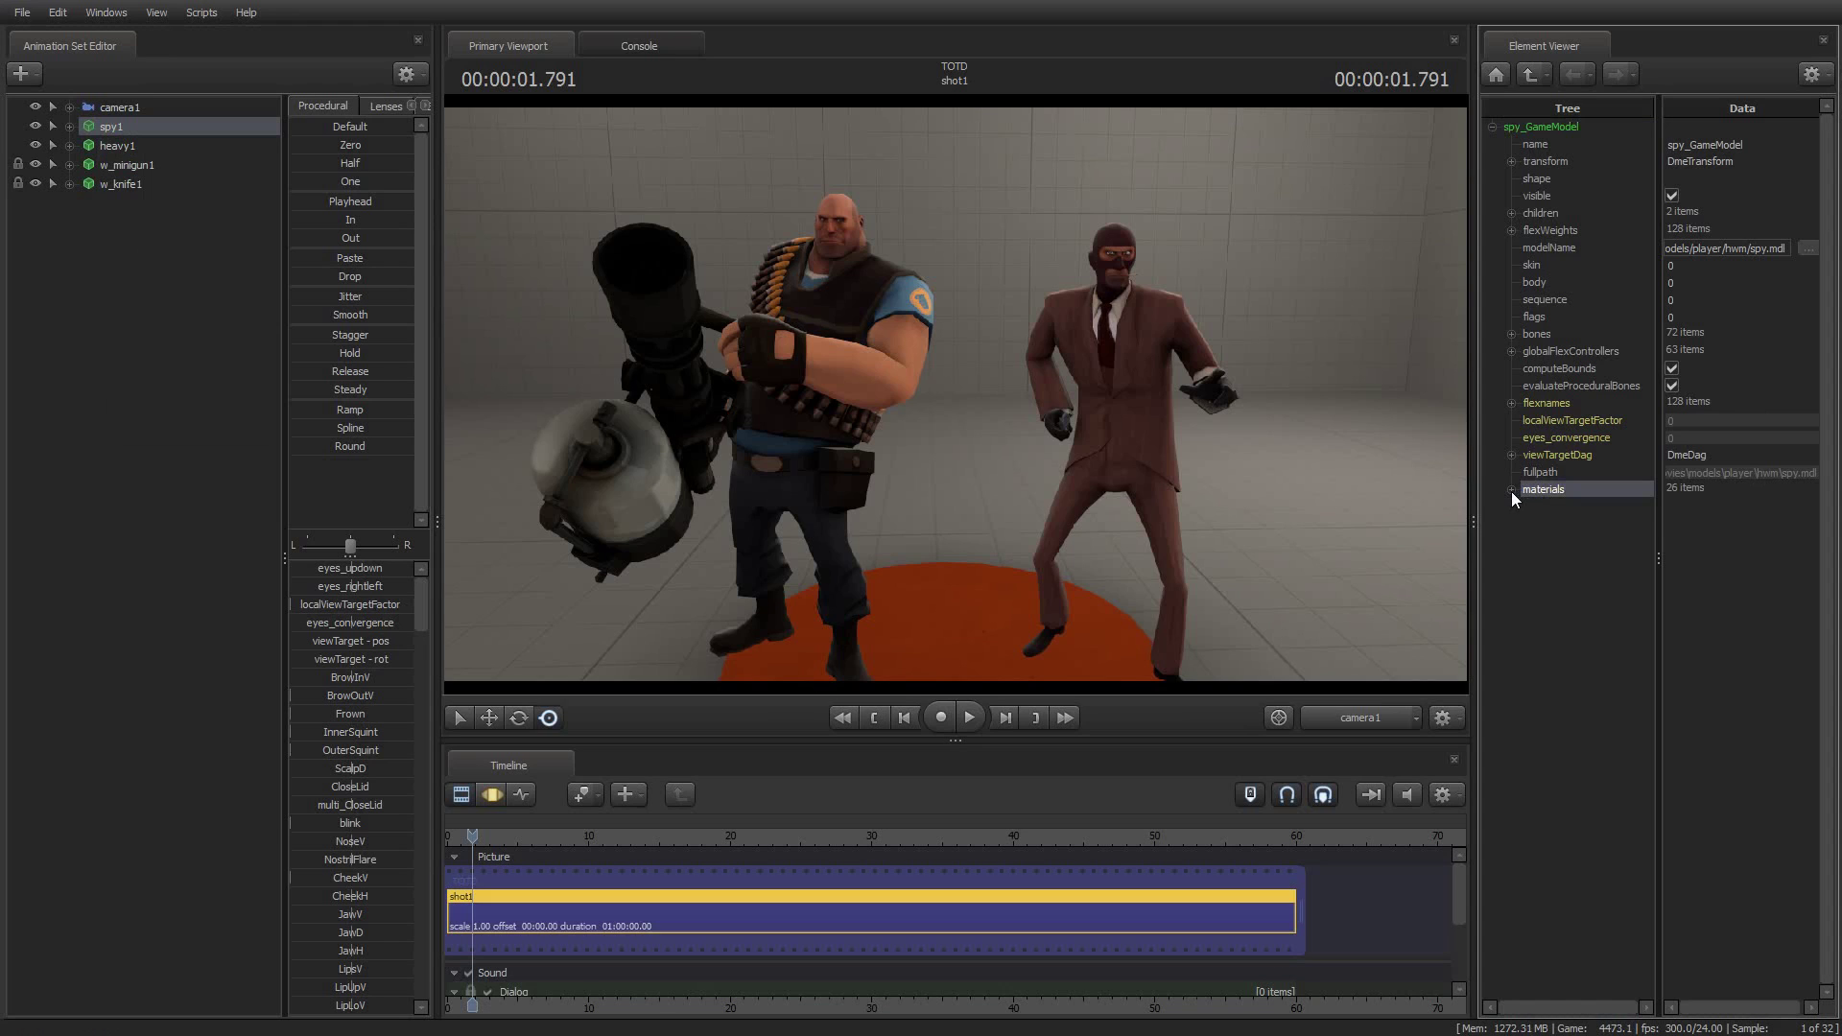
click(1511, 491)
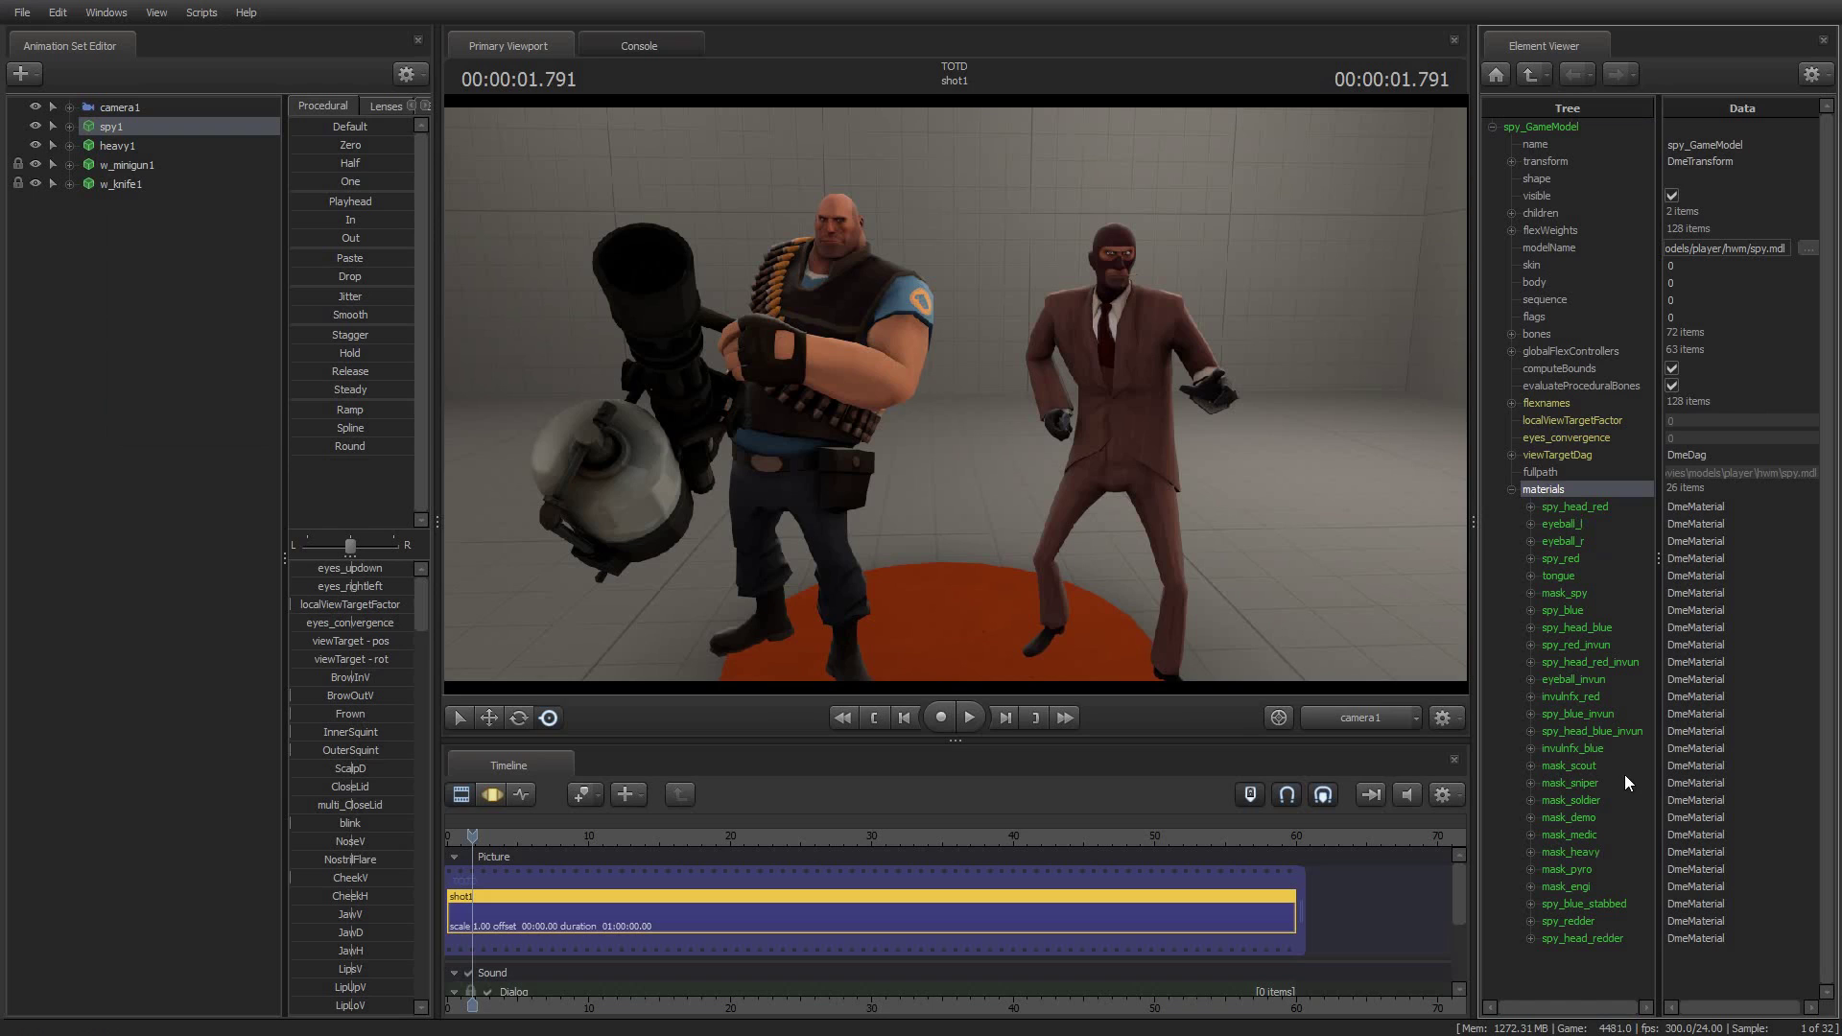
Step: Switch the timeline to the Motion Editor and expand the spy_red material's attributes
click(499, 797)
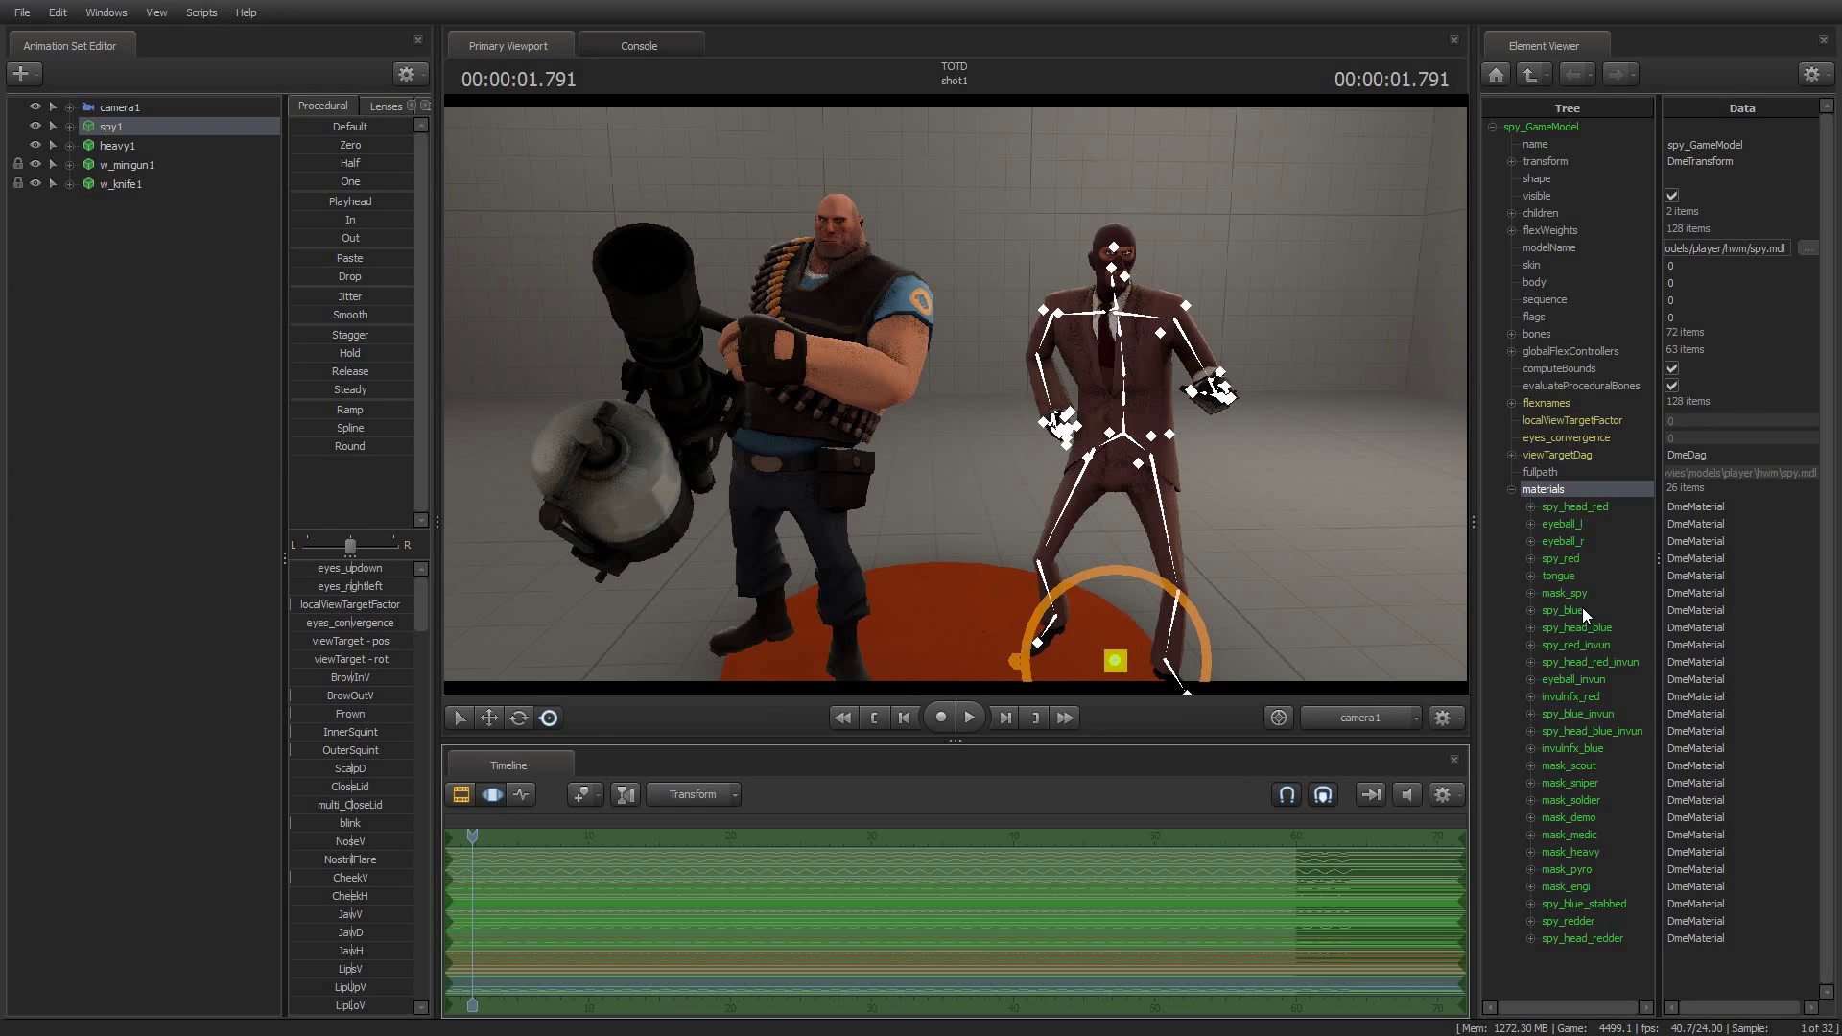
click(1564, 560)
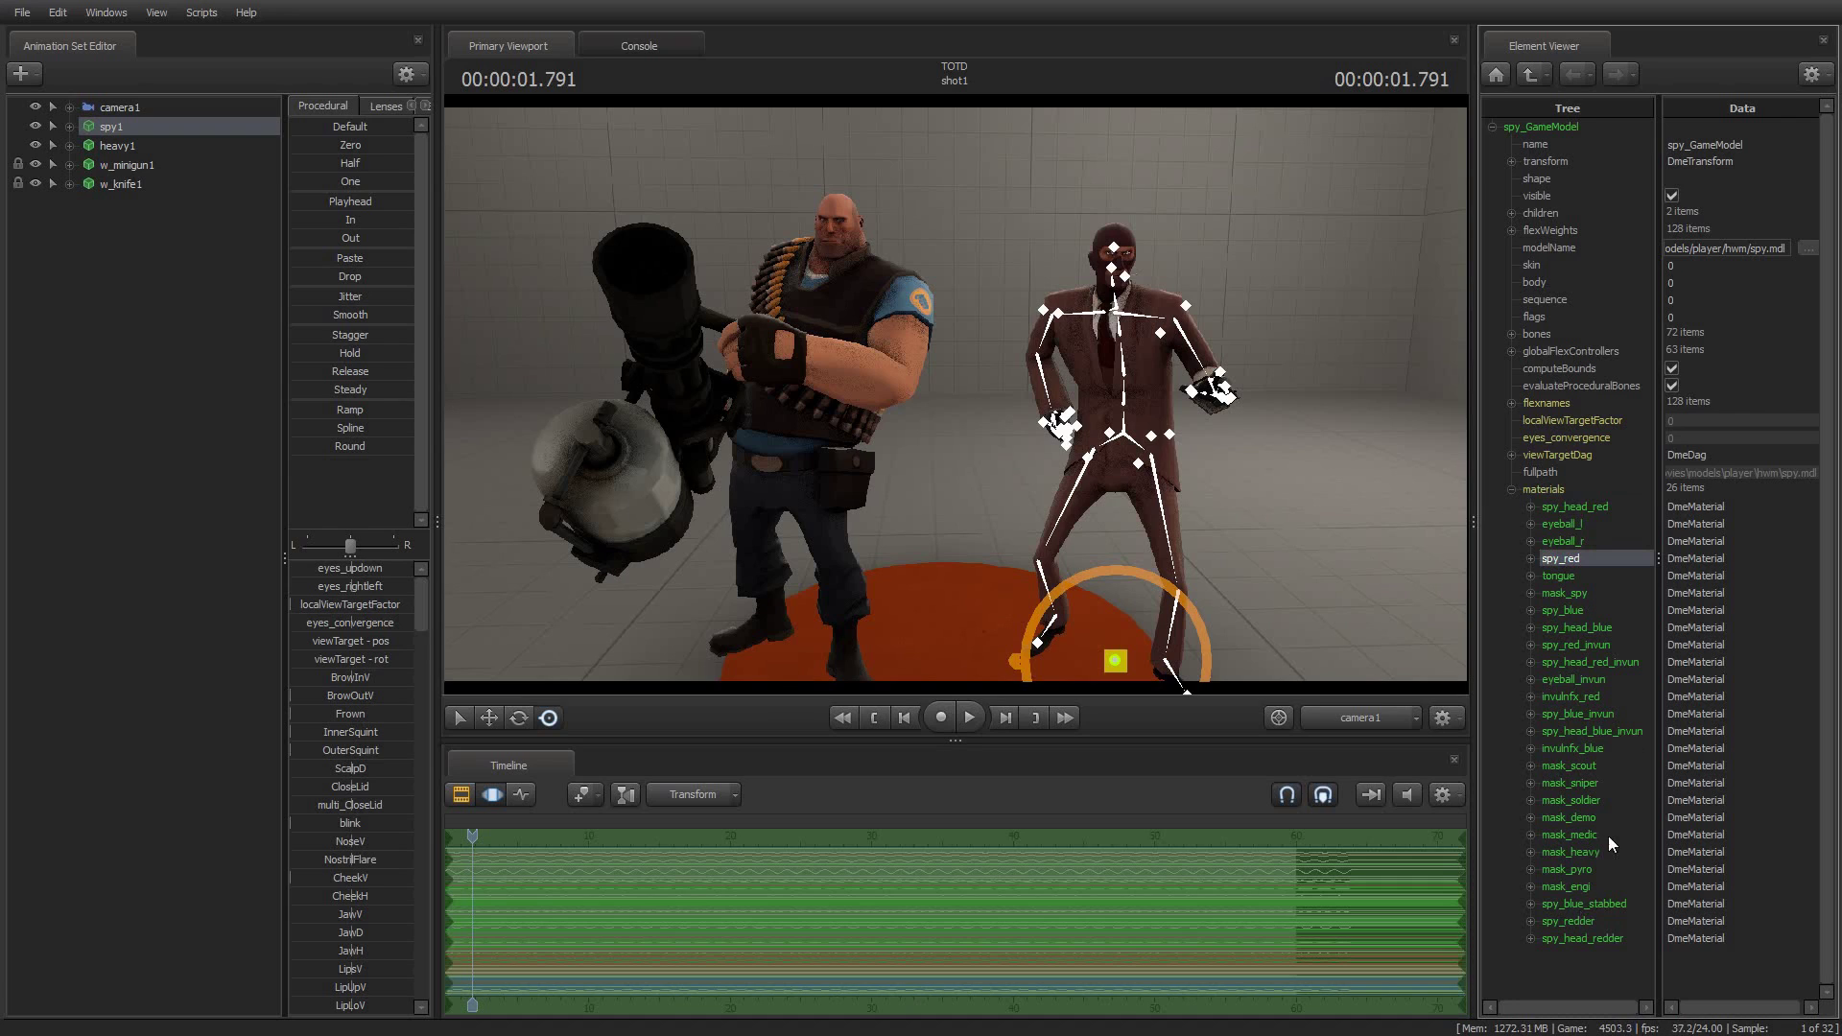
click(1564, 610)
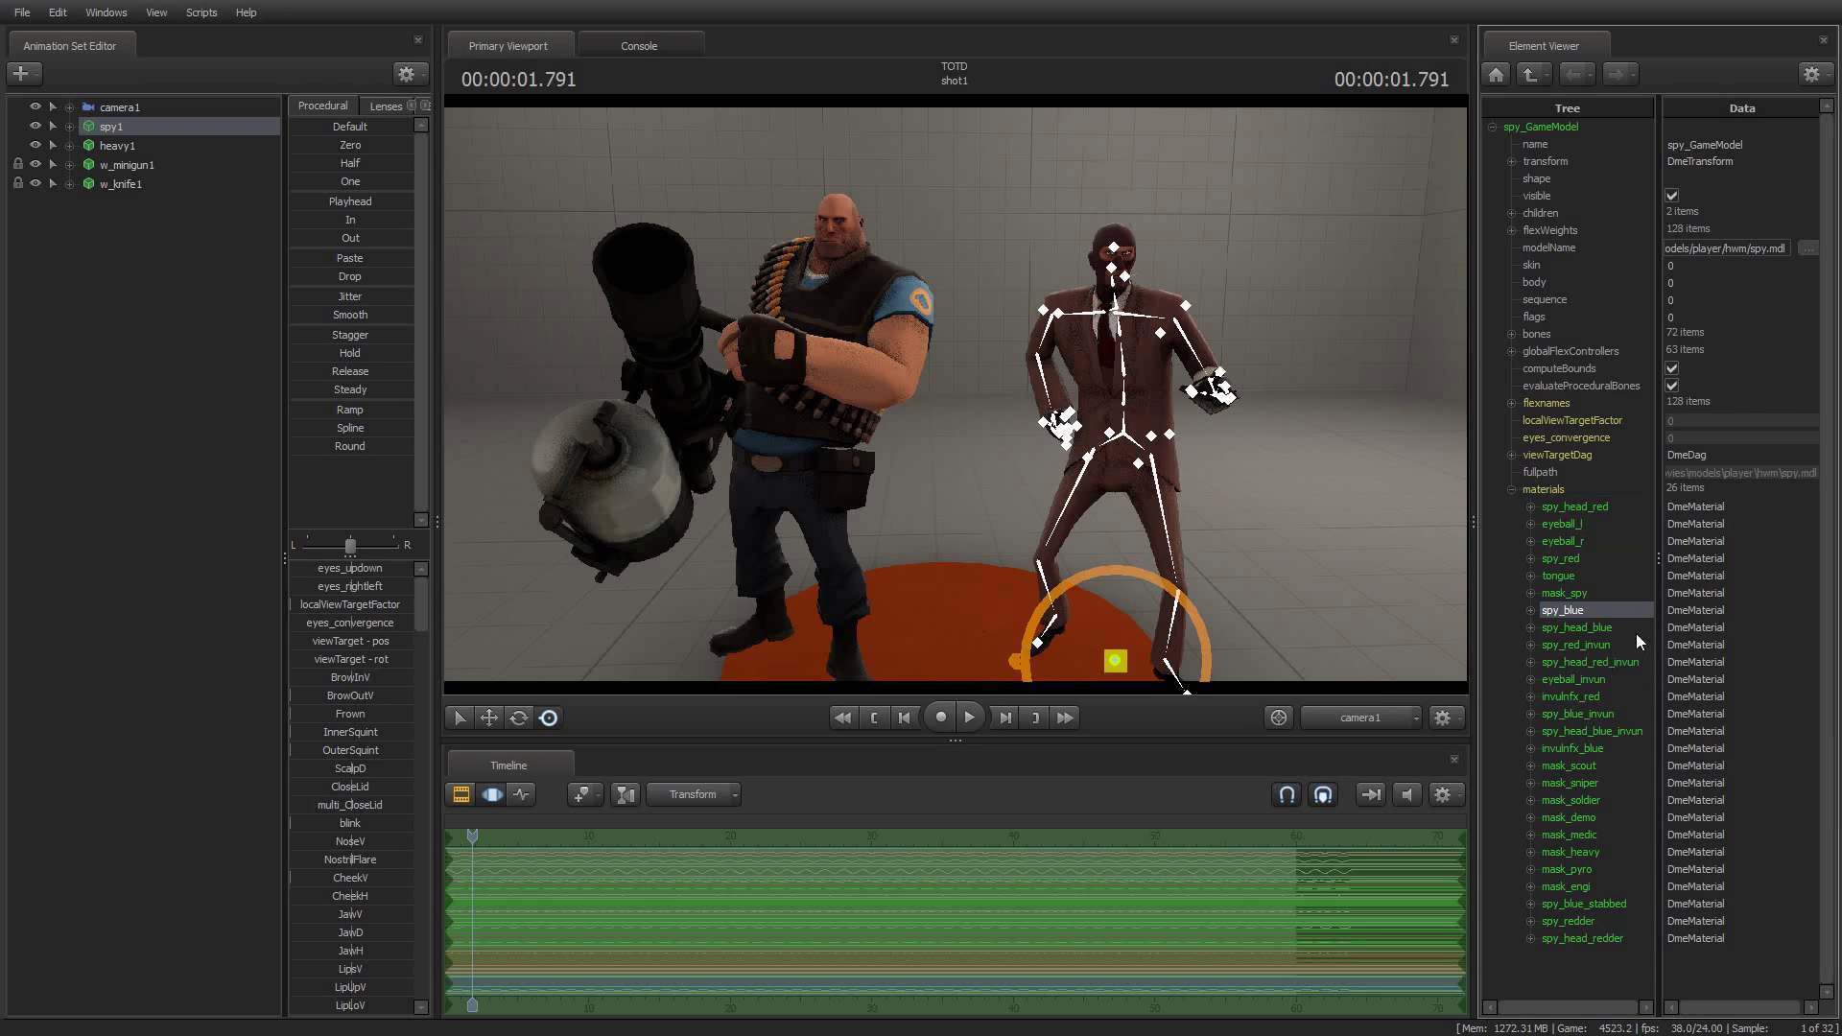
click(1559, 558)
click(1531, 558)
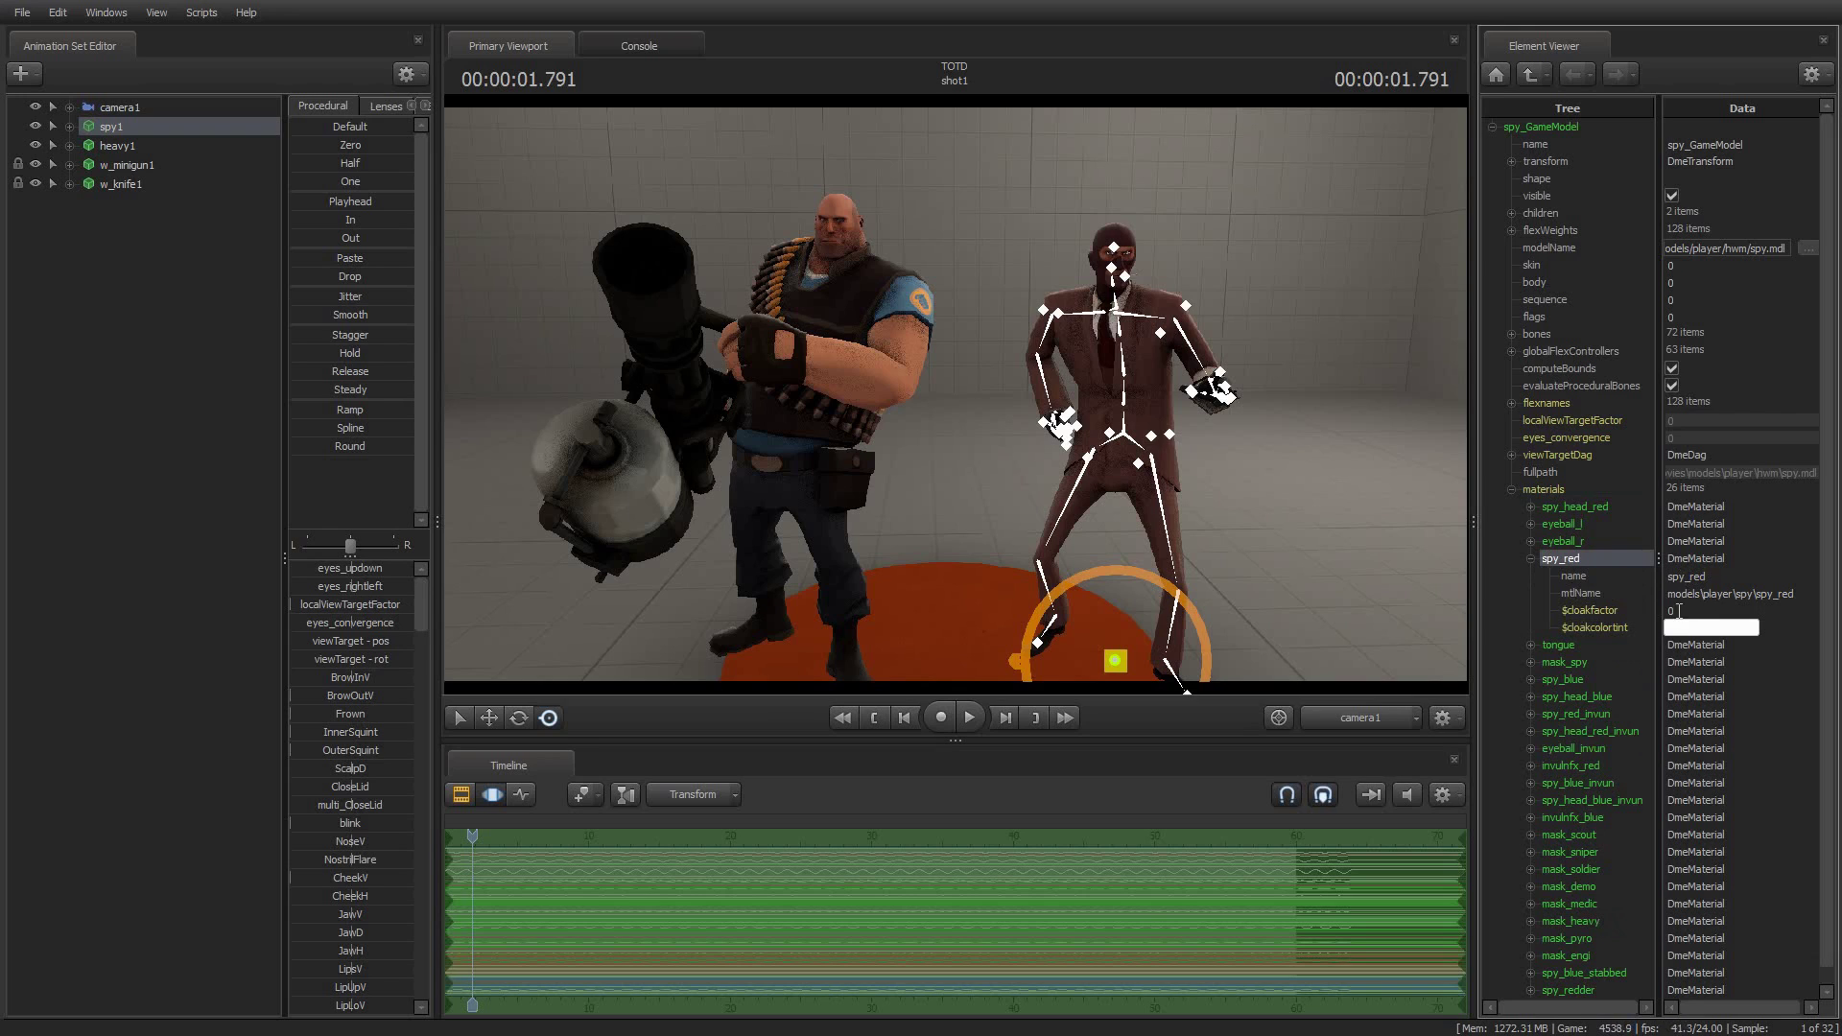
Step: Set the $cloakfactor of spy_red to 1 and select heavy1 to clear the spy's rig overlay
click(1757, 617)
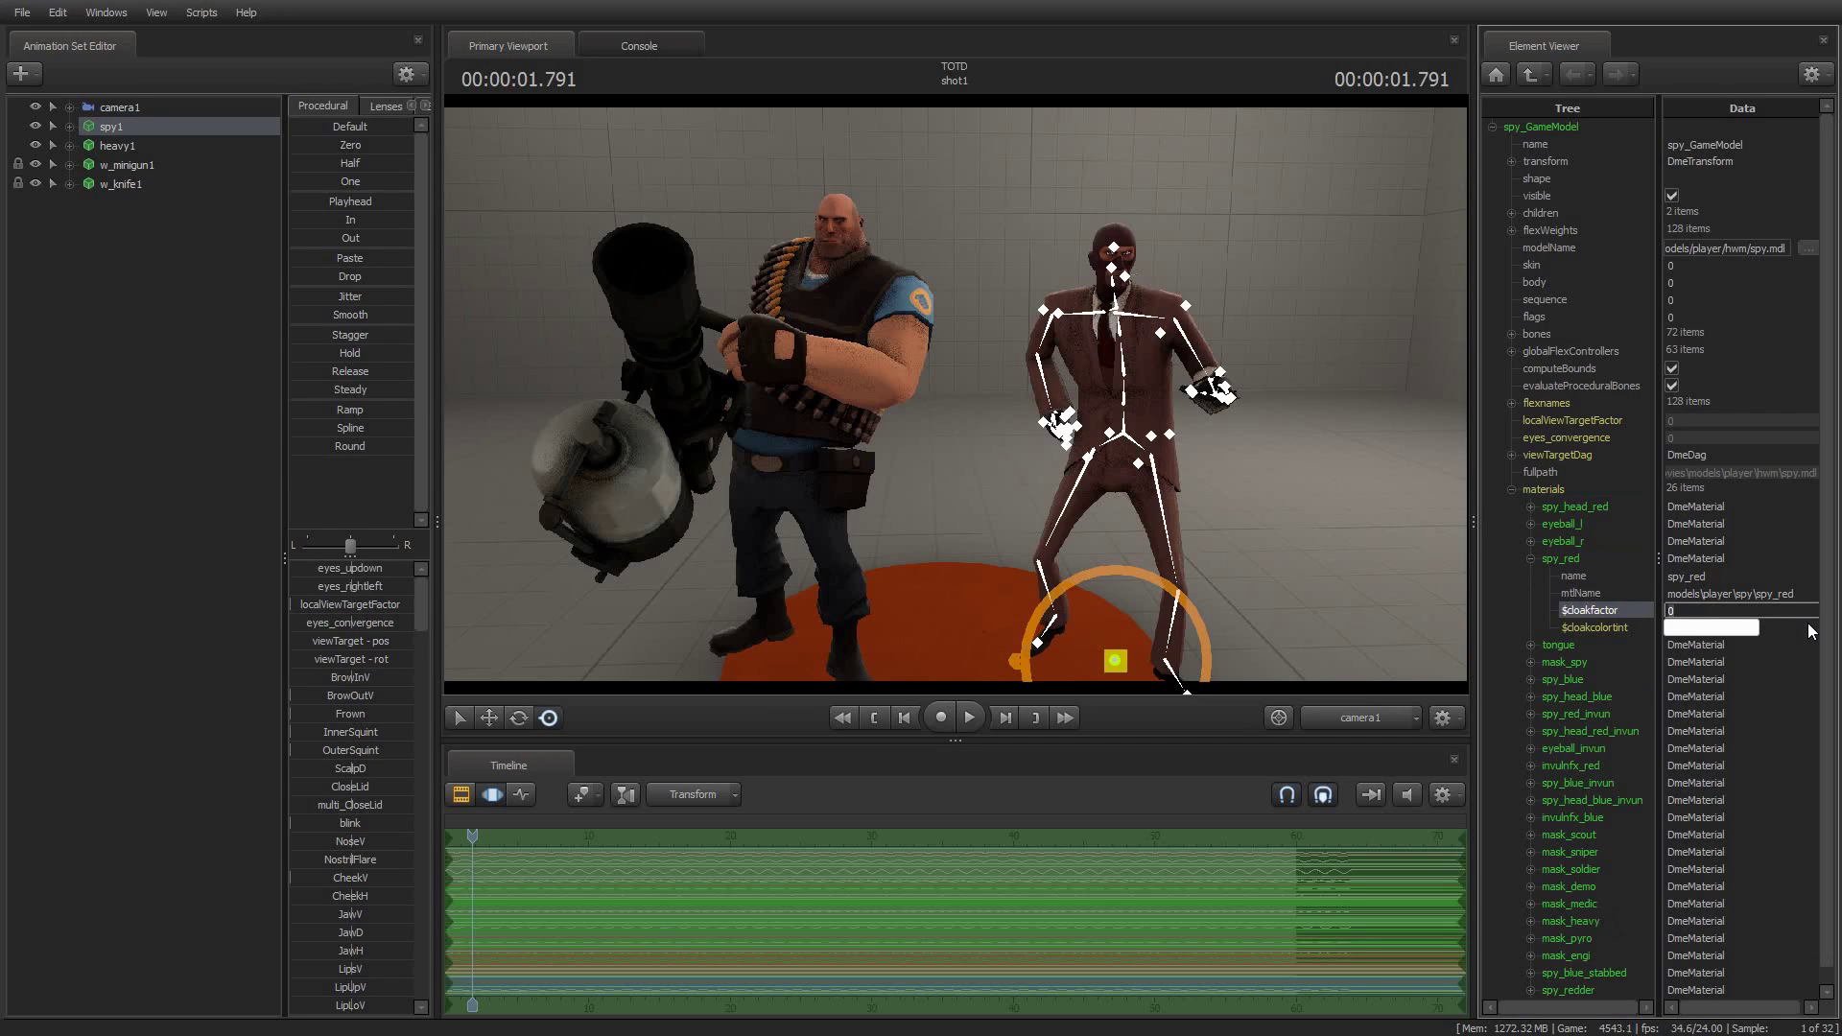
key(Return)
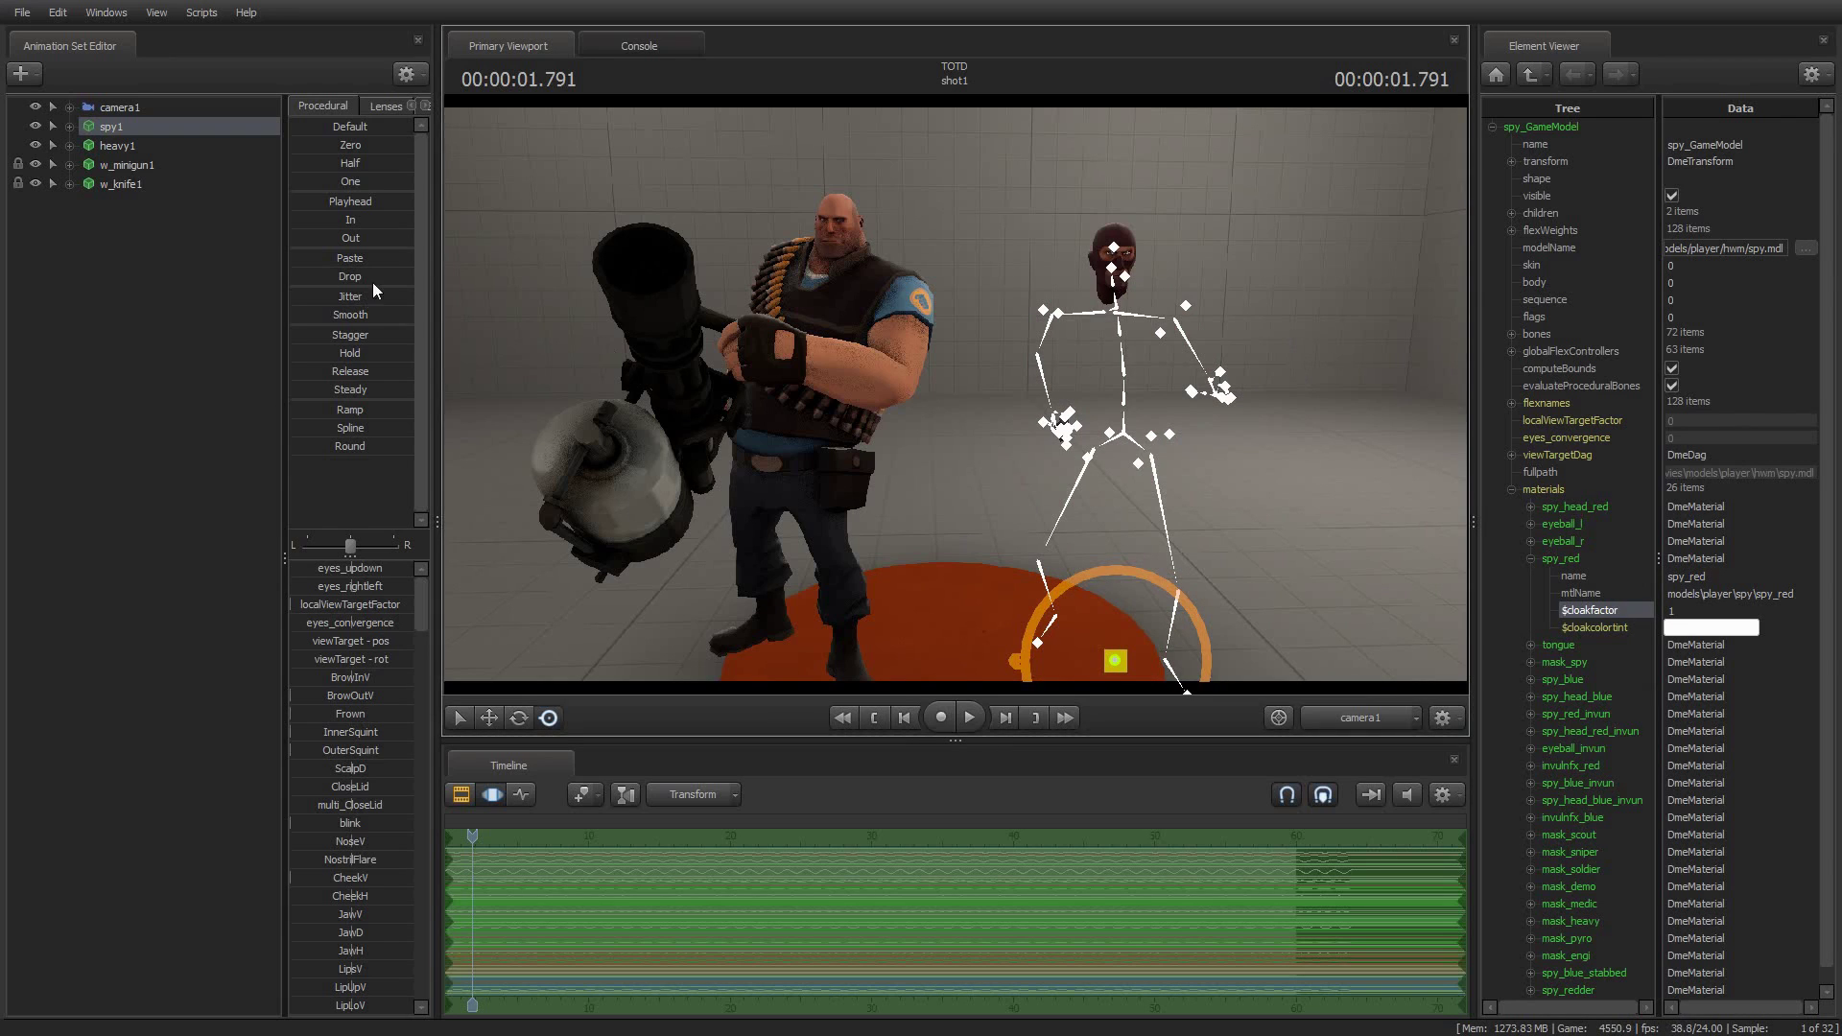
click(134, 147)
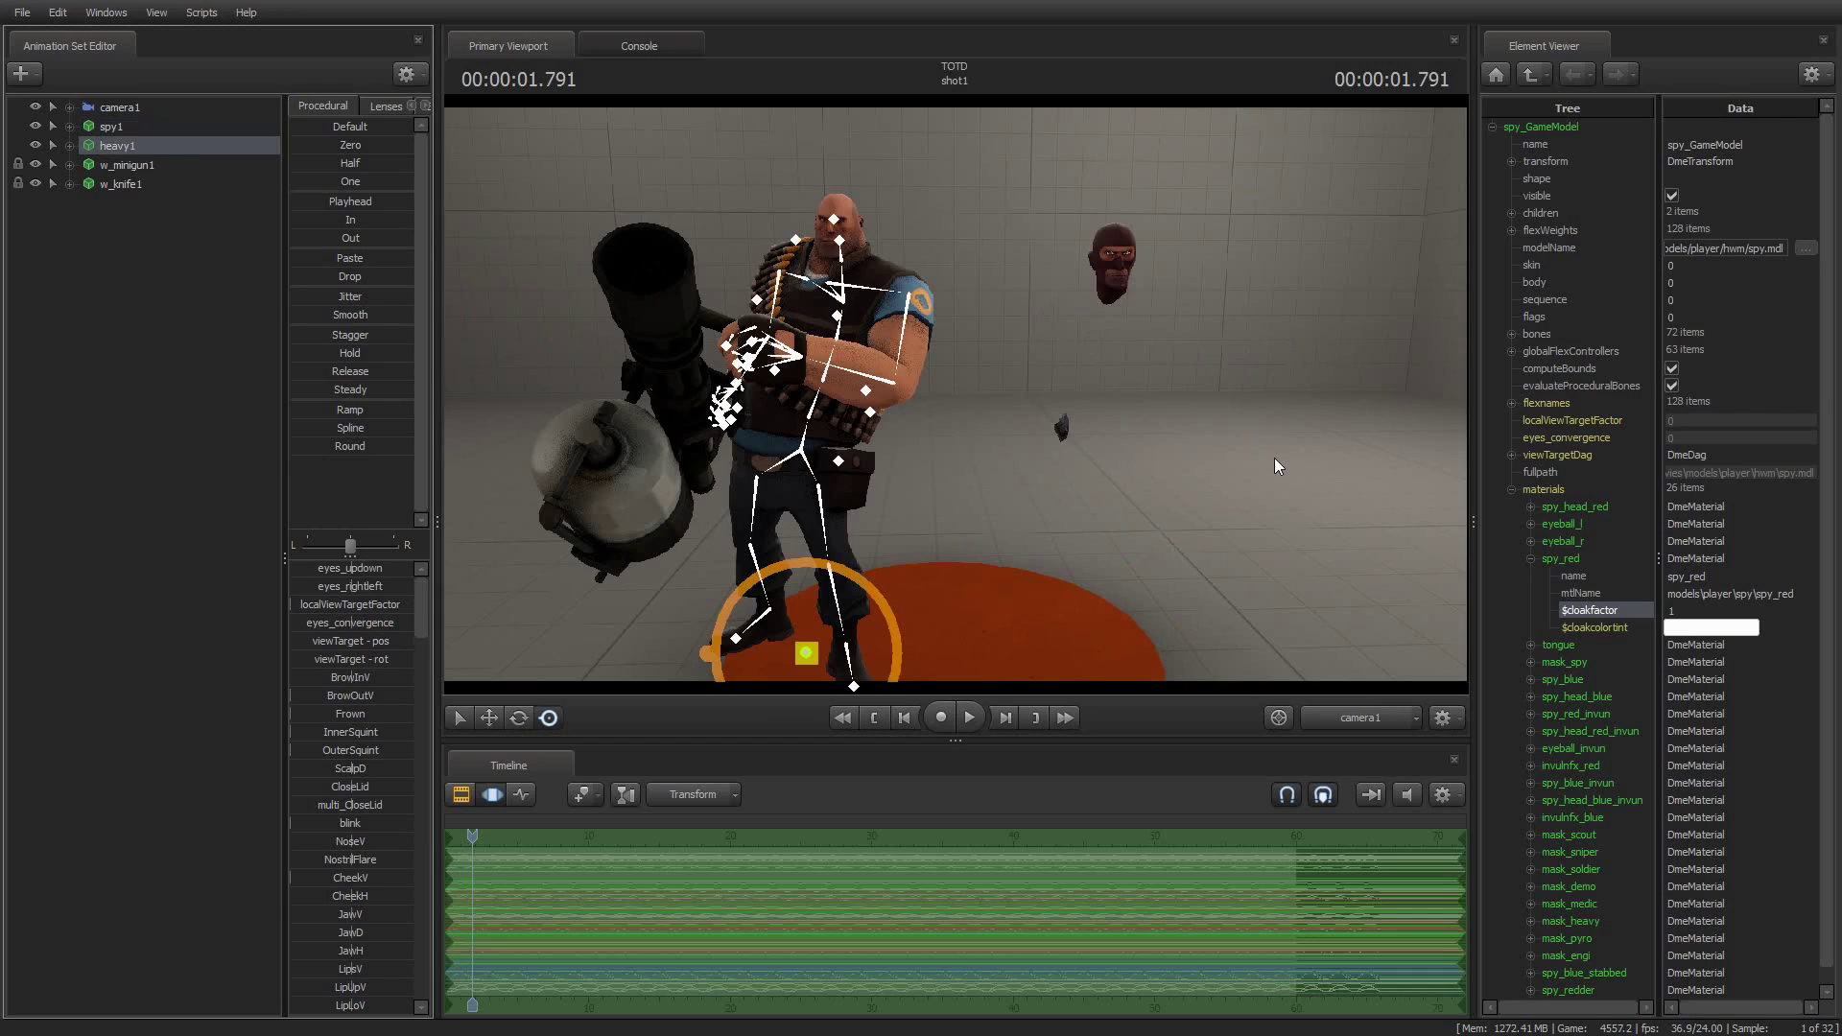
Step: Set the $cloakfactor of the spy_red material to 0.5
click(1695, 609)
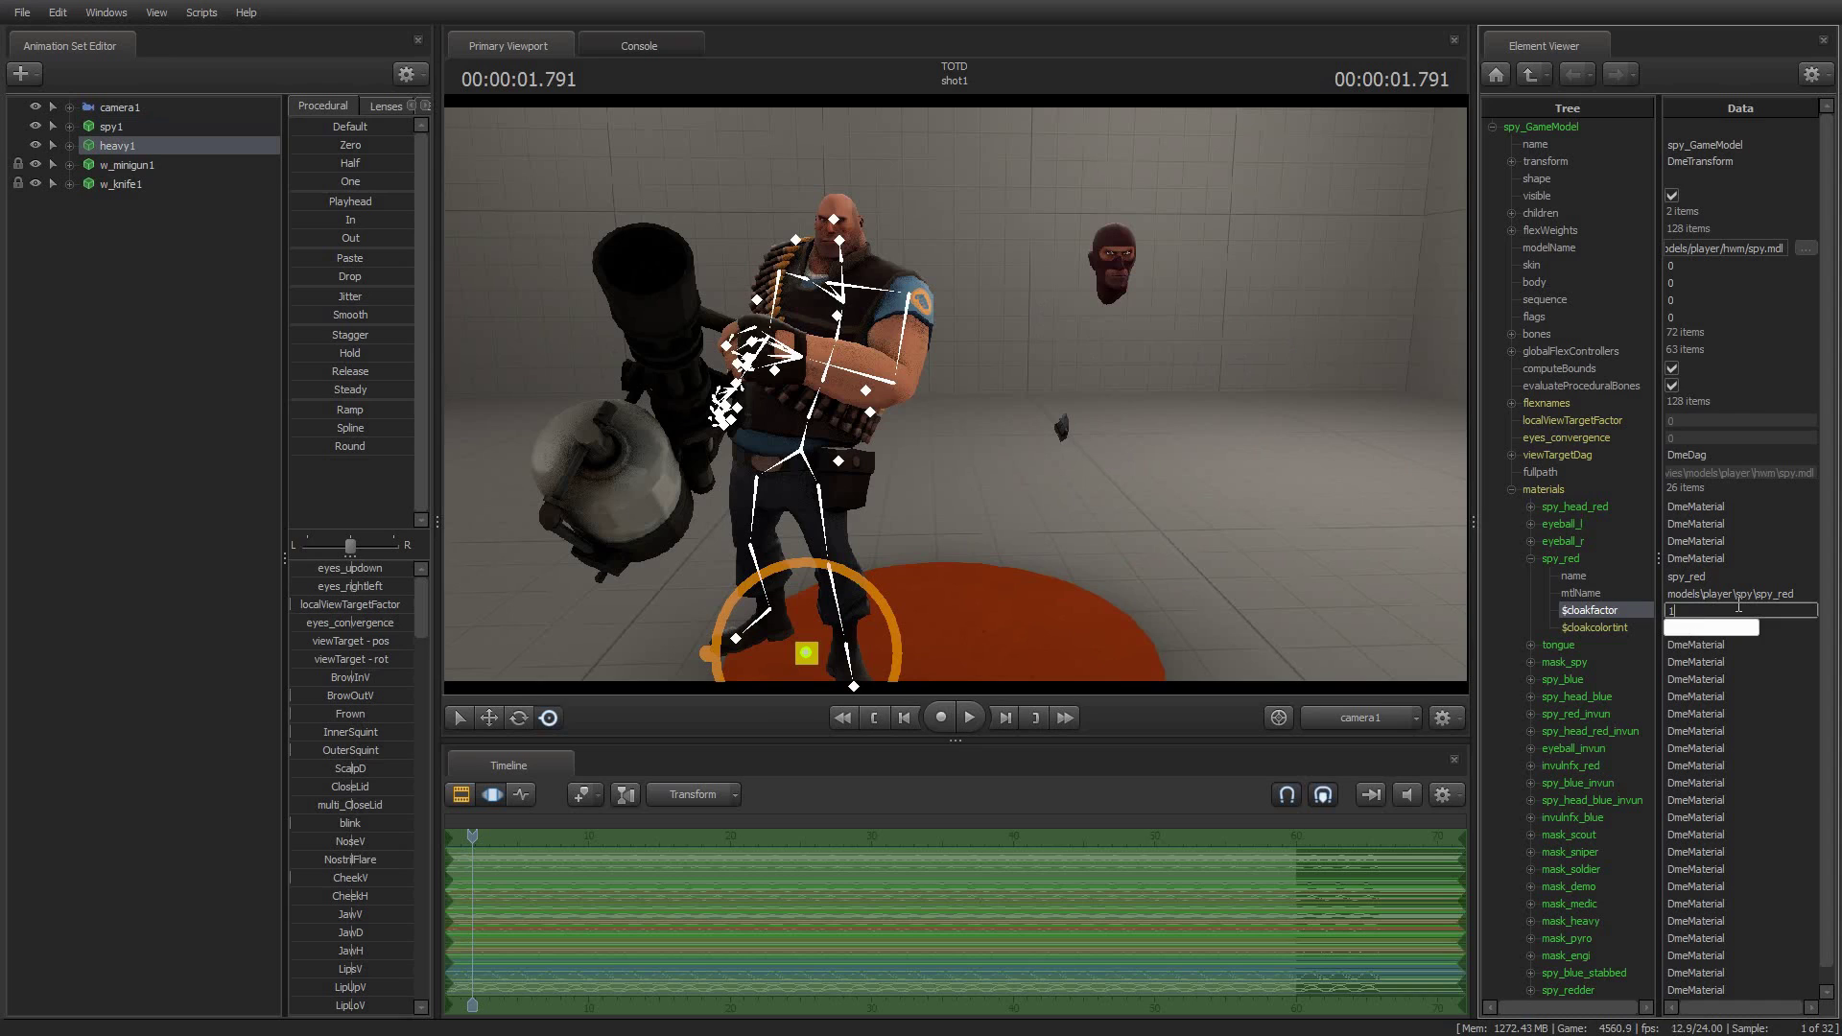
key(BackSpace)
text(0.5)
key(Return)
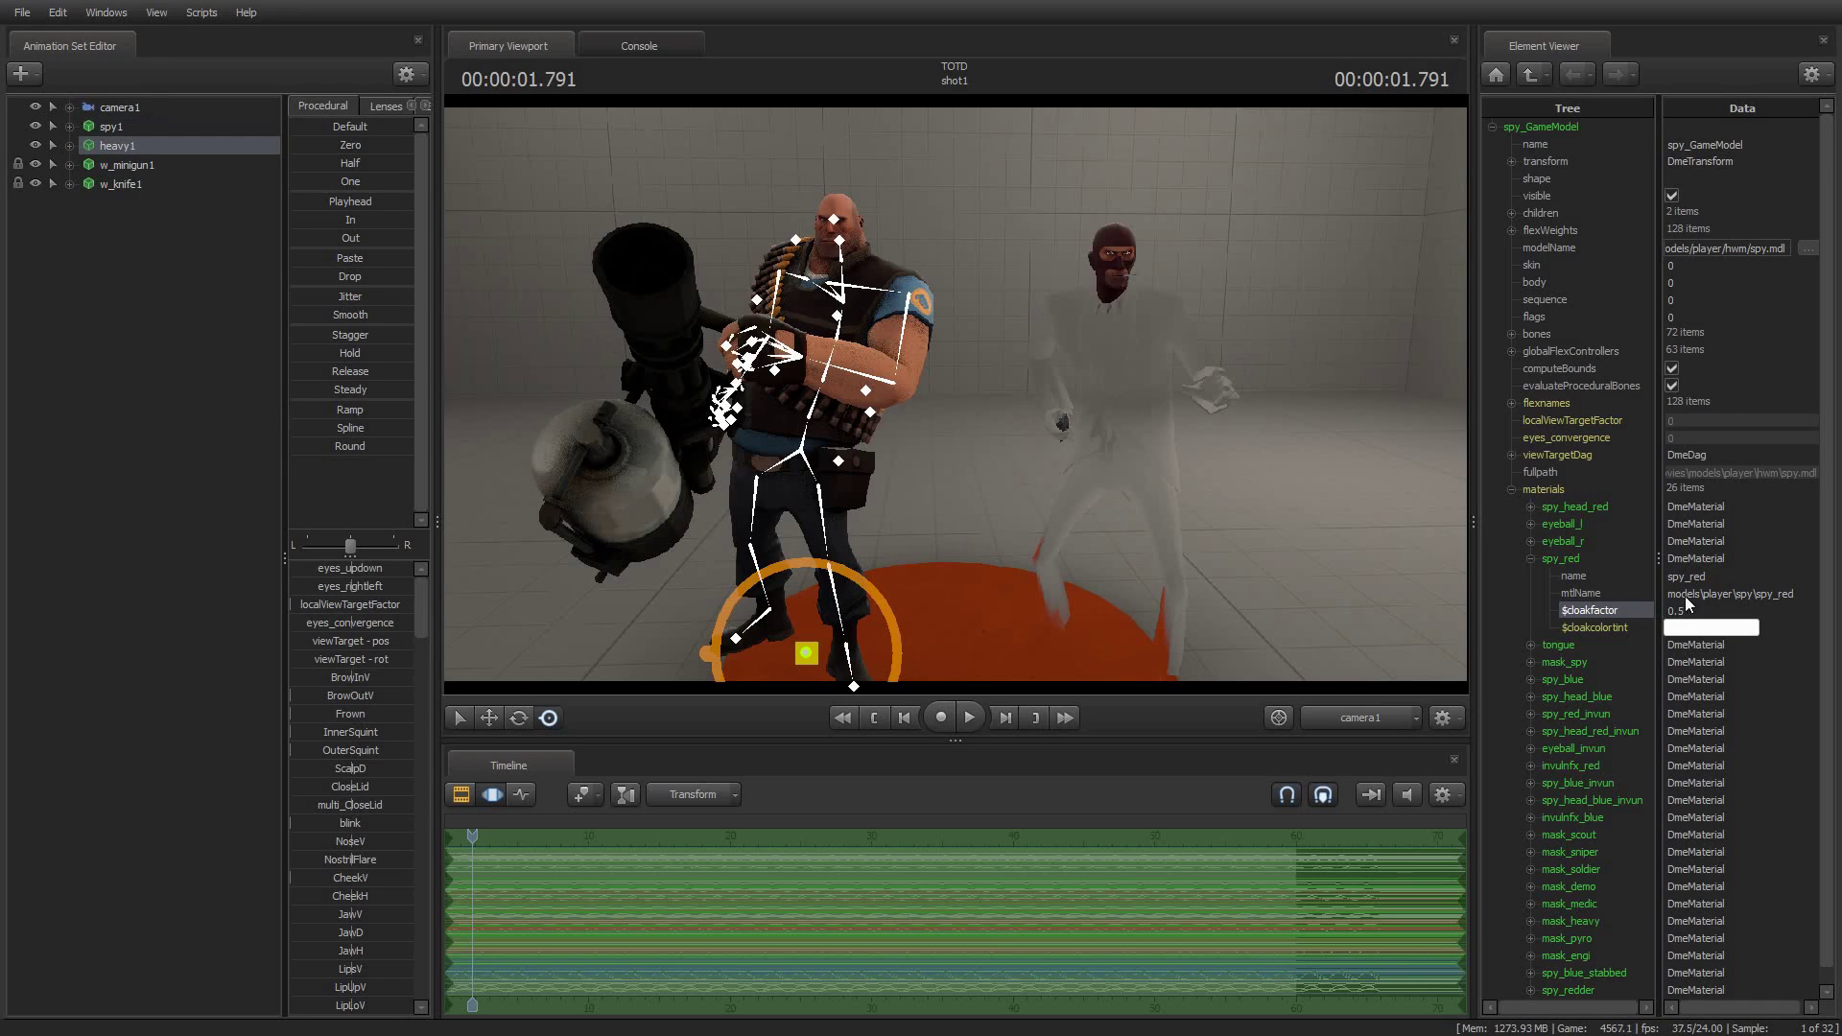
Step: Lower the $cloakfactor of the spy_red material to 0.1
click(1696, 610)
key(BackSpace)
key(BackSpace)
text(.1)
key(Return)
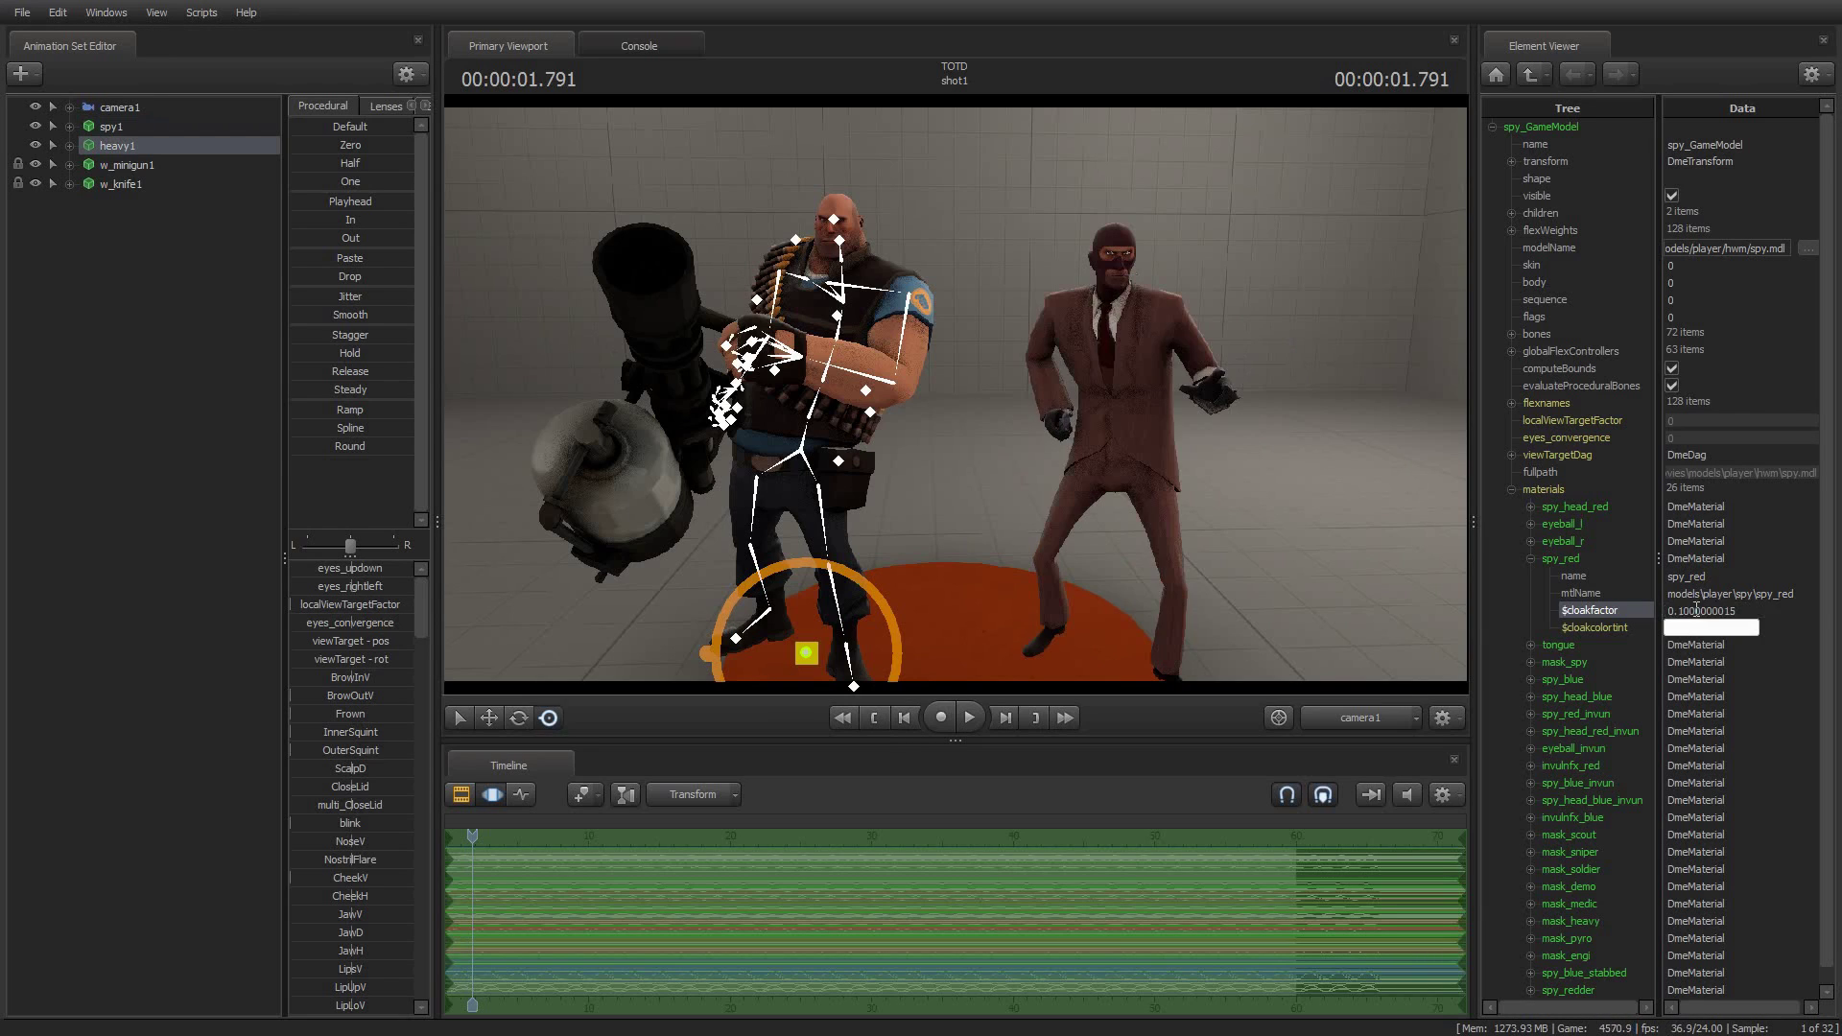
Step: Raise the $cloakfactor of the spy_red material to 0.8
click(1696, 610)
text(0.8)
key(Return)
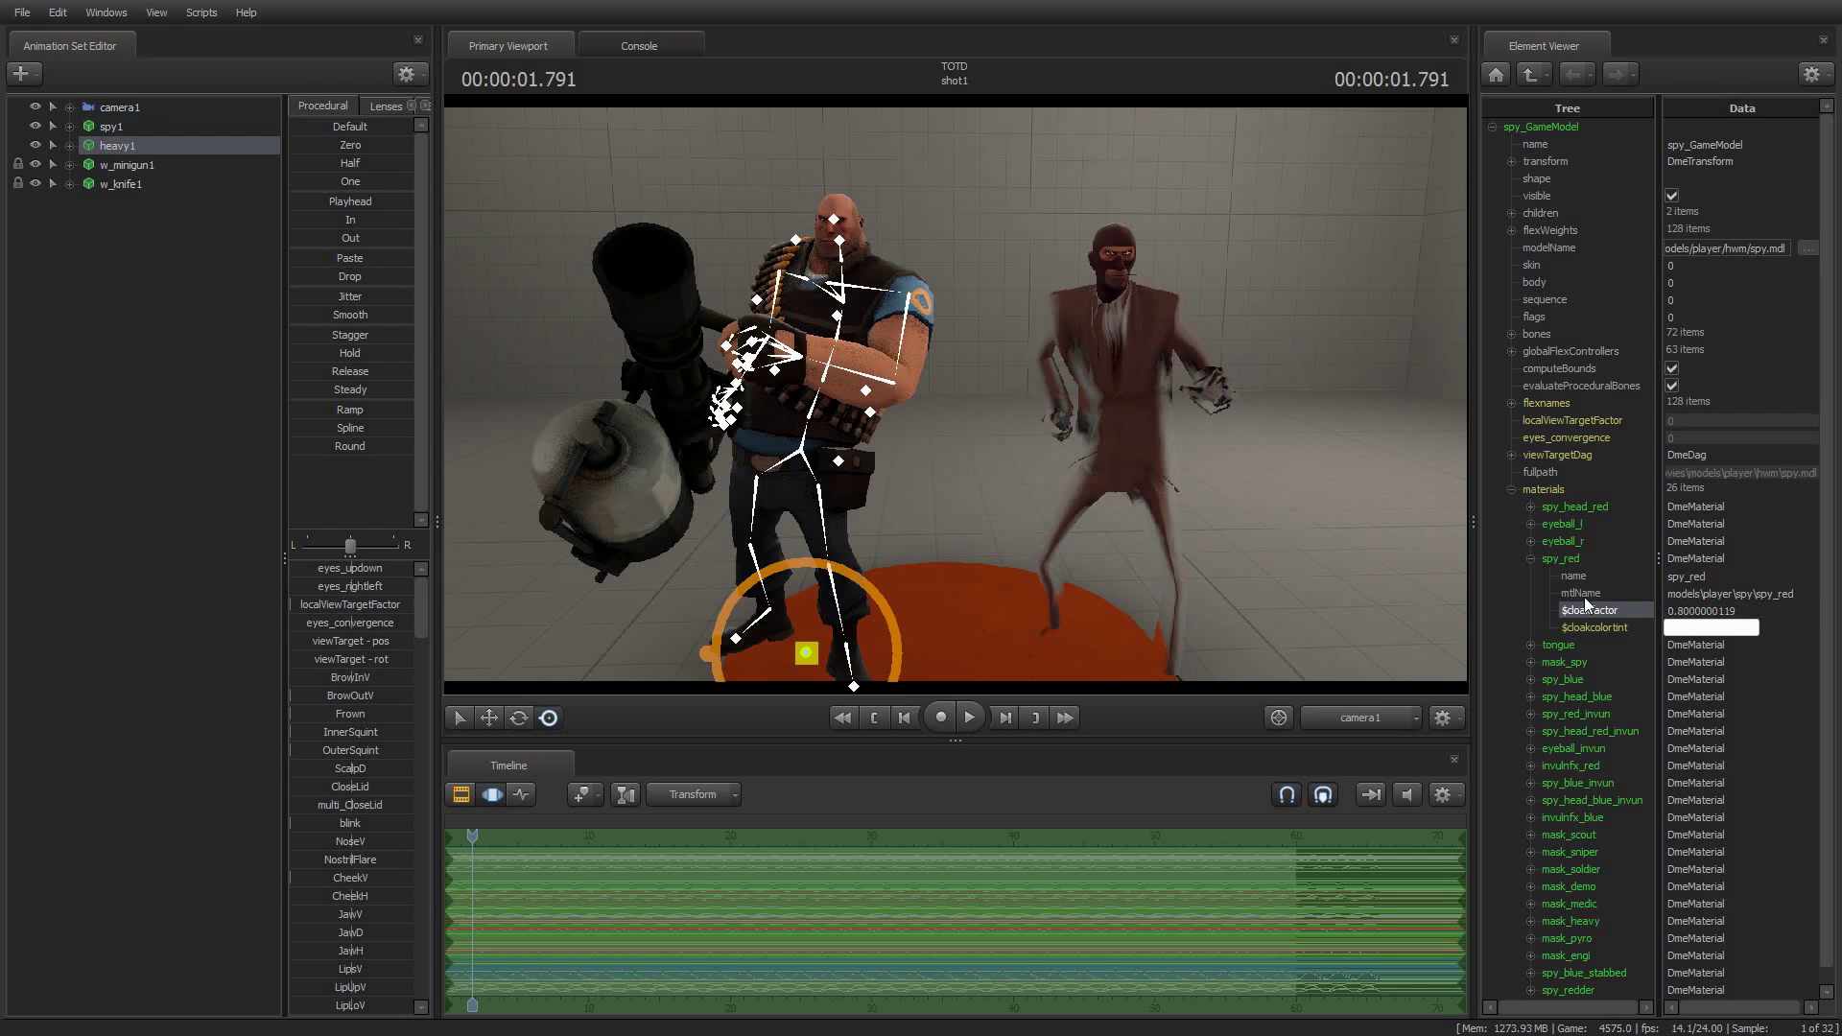
Step: Examine the colour picker for the $cloakcolortint of spy_red, keeping the tint white
click(1693, 628)
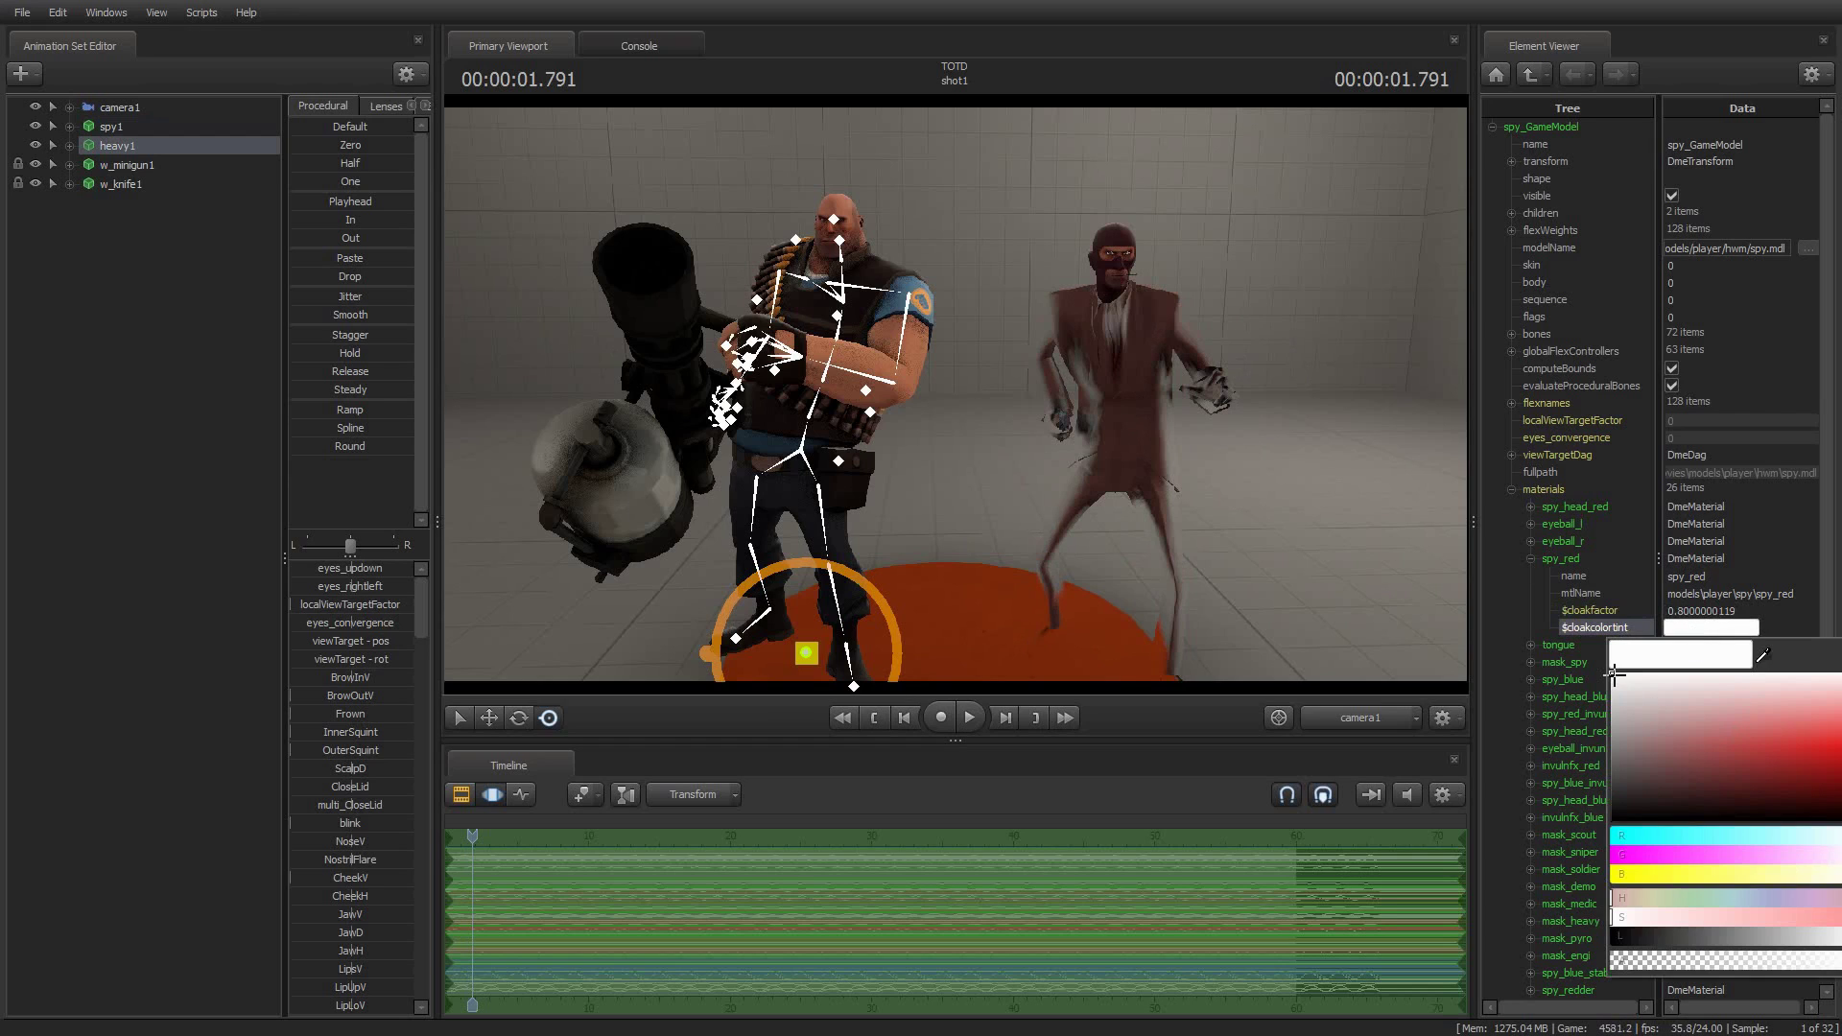
mouse_move(1616, 683)
mouse_down()
mouse_move(1813, 751)
mouse_move(1737, 765)
mouse_move(1739, 780)
mouse_move(1760, 753)
mouse_move(1717, 734)
mouse_move(1727, 758)
mouse_move(1614, 677)
mouse_up()
click(1748, 615)
Step: Reset the $cloakfactor of the spy_red material to 0
click(1734, 611)
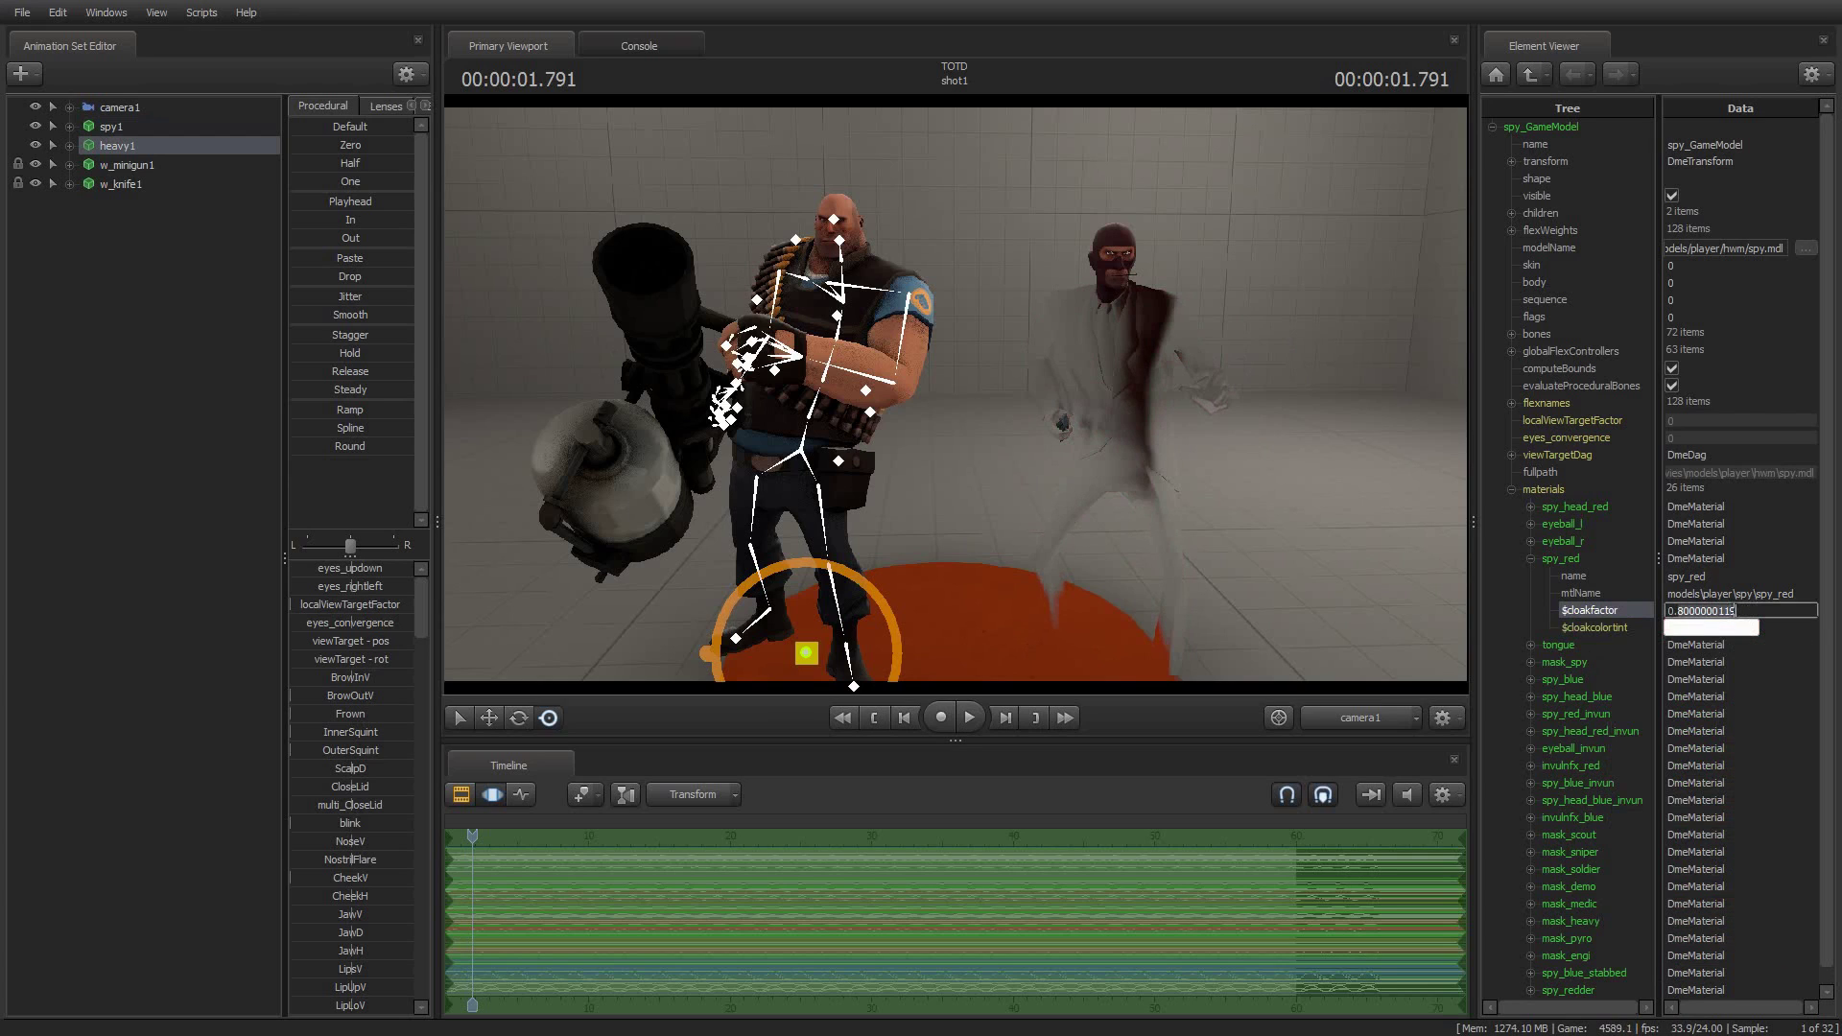
key(BackSpace)
key(BackSpace)
key(BackSpace)
key(BackSpace)
key(BackSpace)
key(BackSpace)
key(BackSpace)
key(BackSpace)
key(BackSpace)
key(BackSpace)
key(BackSpace)
key(BackSpace)
text(0)
key(Return)
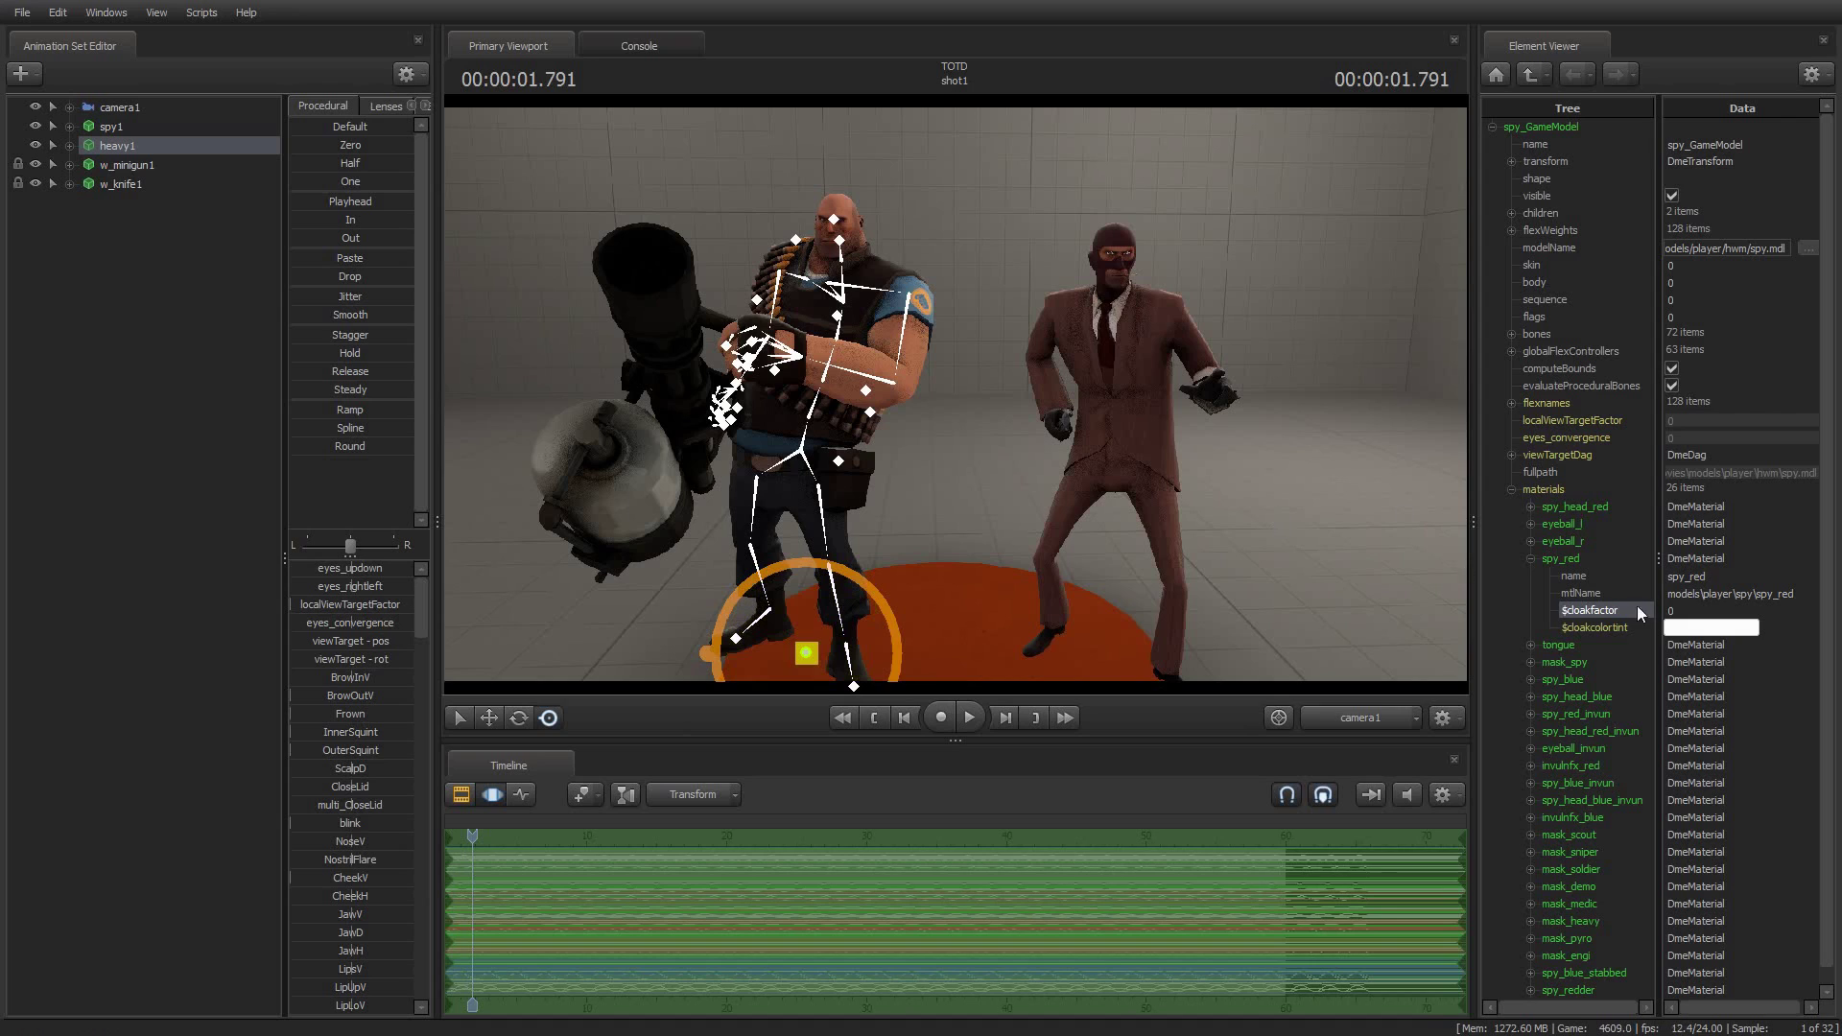
Step: Create an animation set for the spy_red material with a $cloakfactor range of 0.00 to 1.00, and select it
click(1559, 558)
right_click(1563, 557)
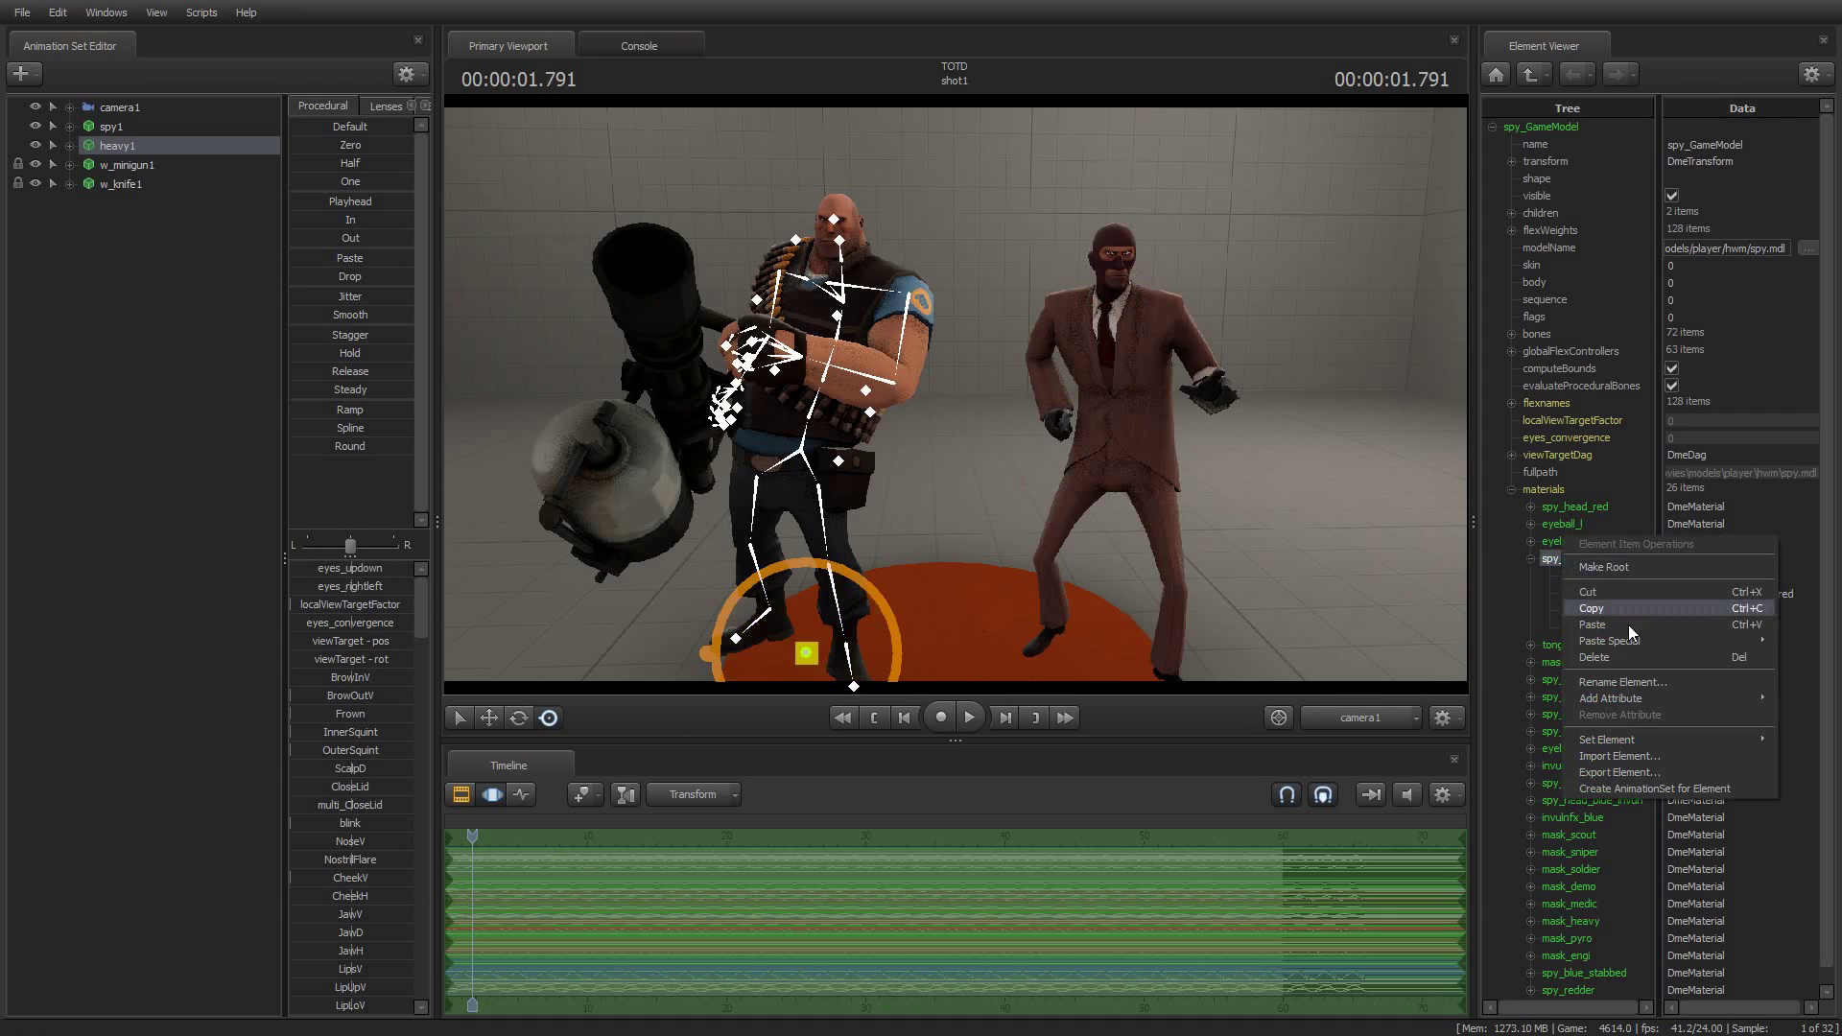
click(1652, 788)
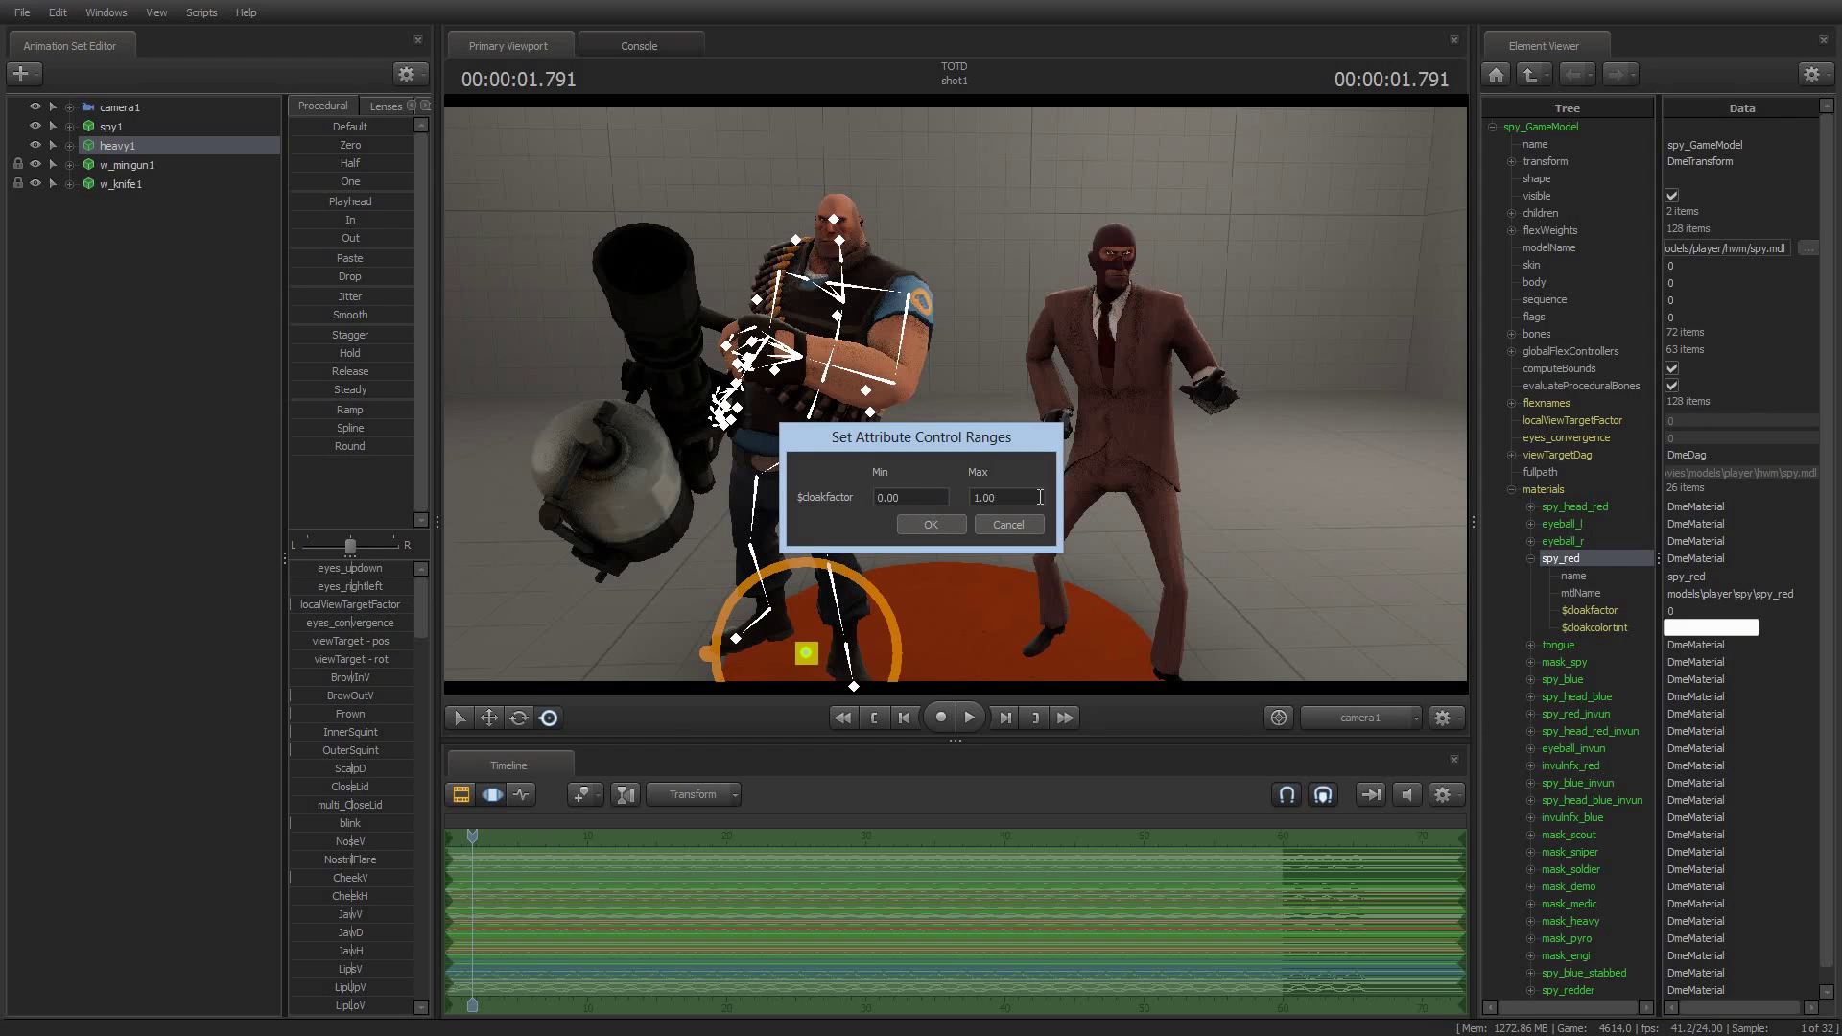
click(930, 525)
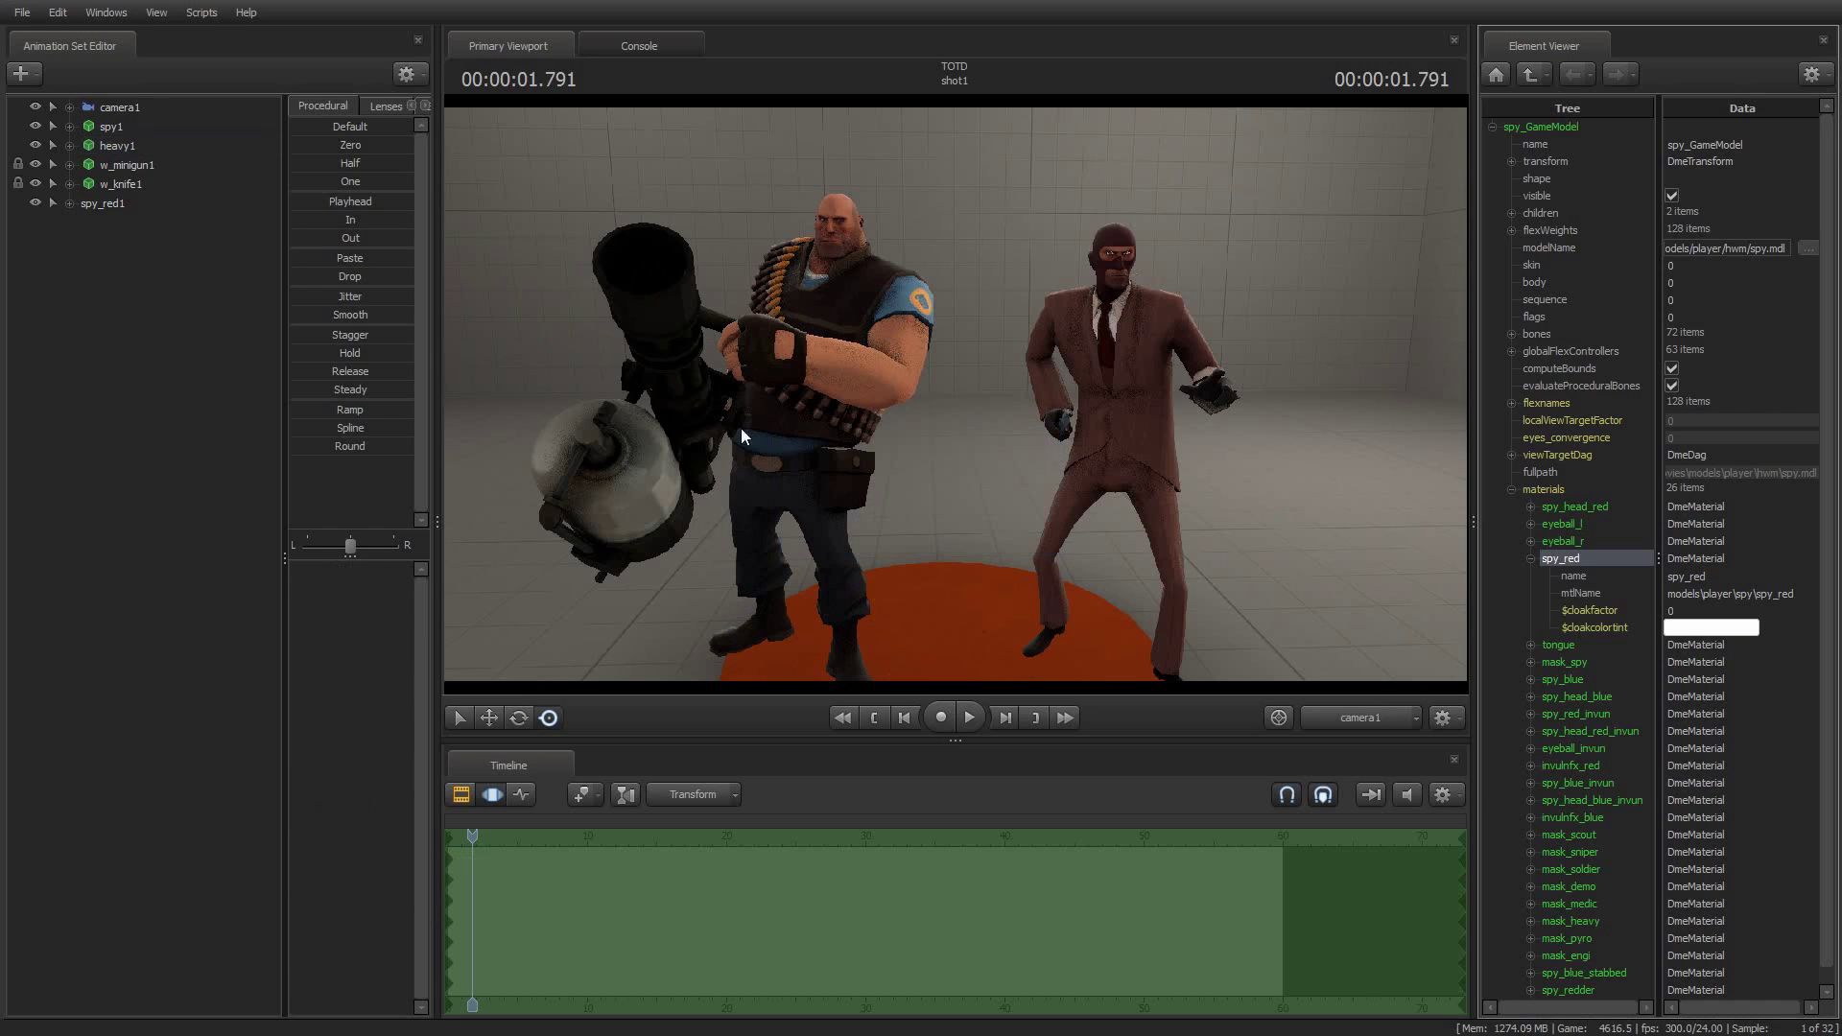
click(117, 204)
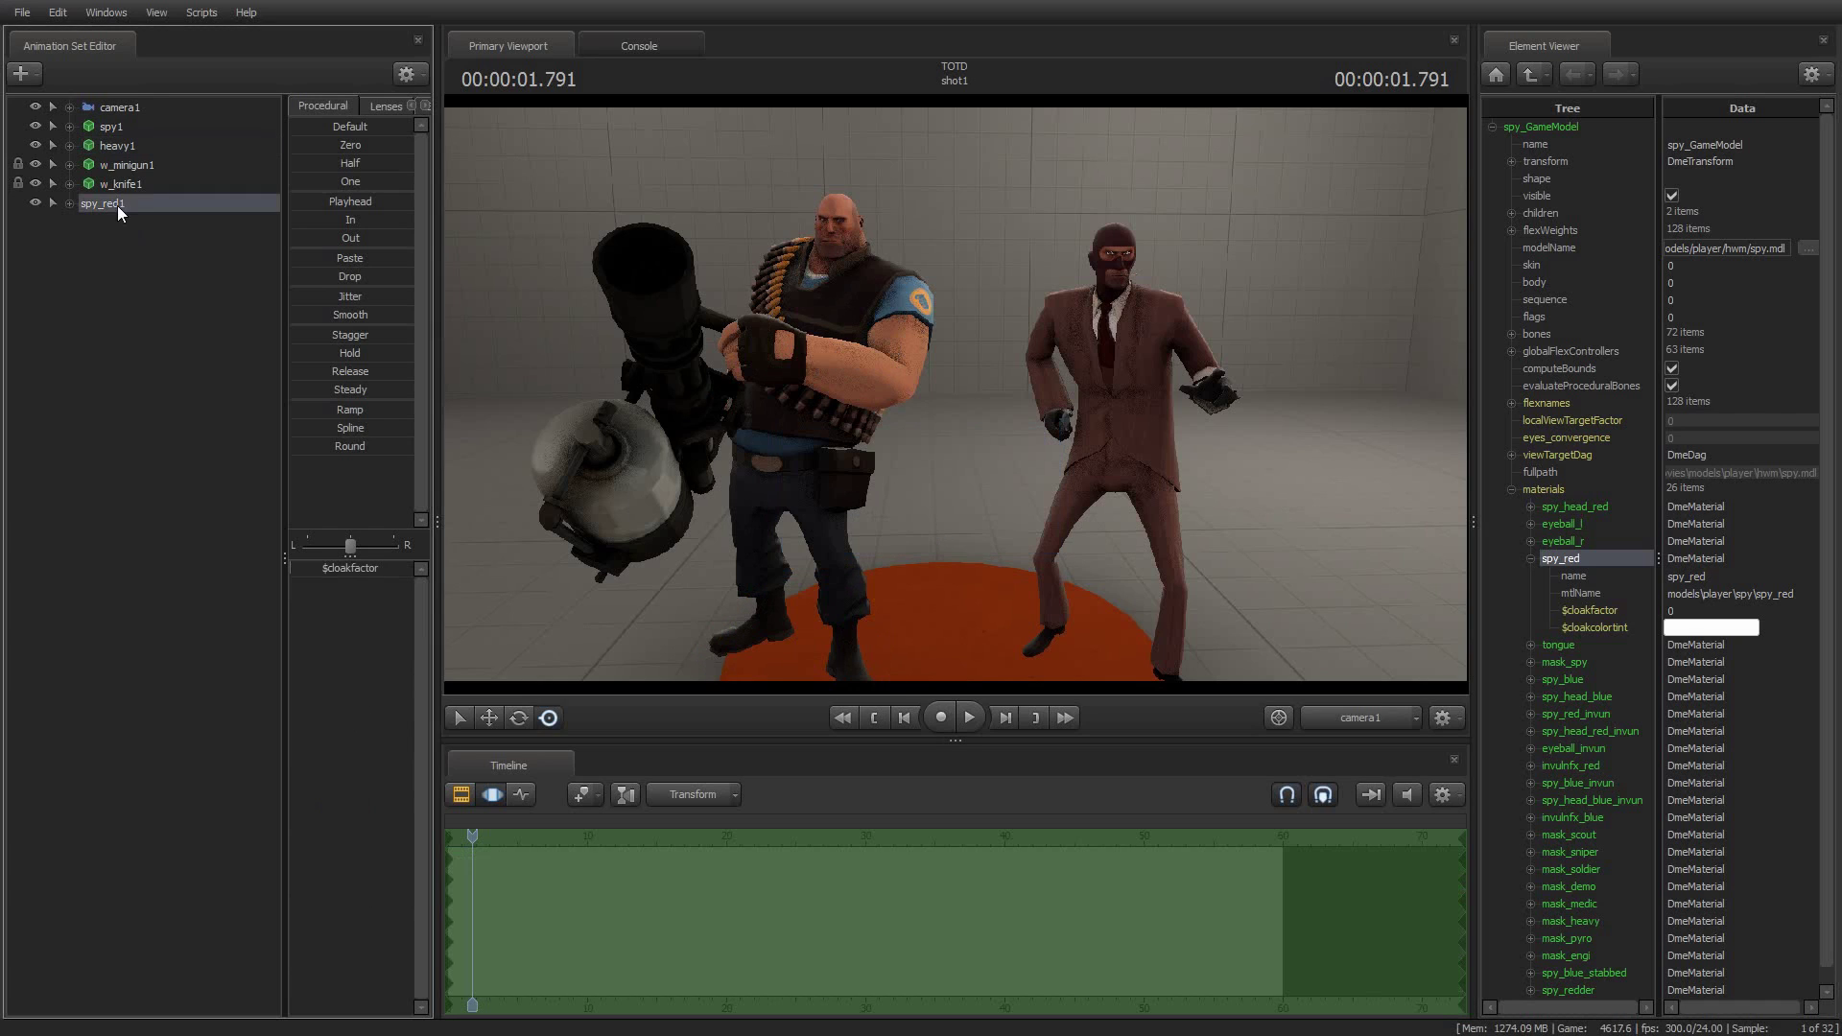
Step: Create an animation set for the spy_head_red material, accepting the default attribute control range
click(1512, 491)
click(1512, 490)
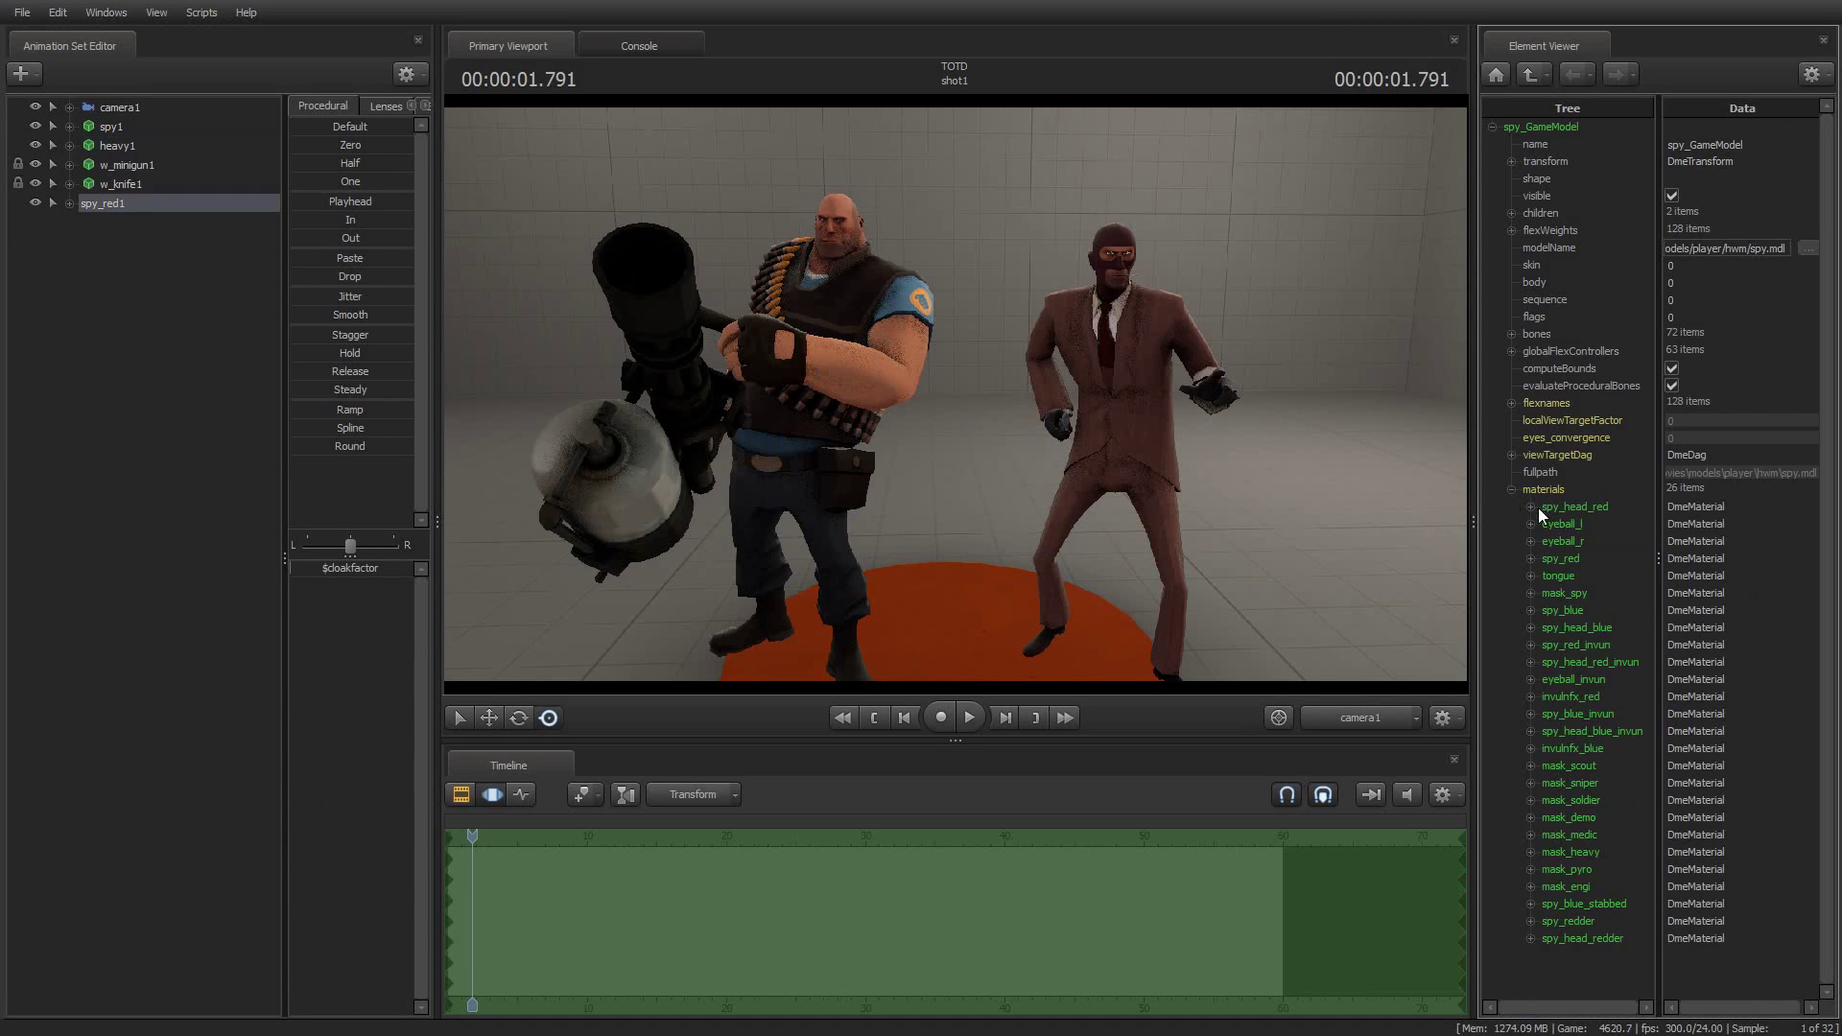
click(1559, 507)
right_click(1556, 509)
click(1648, 743)
click(940, 525)
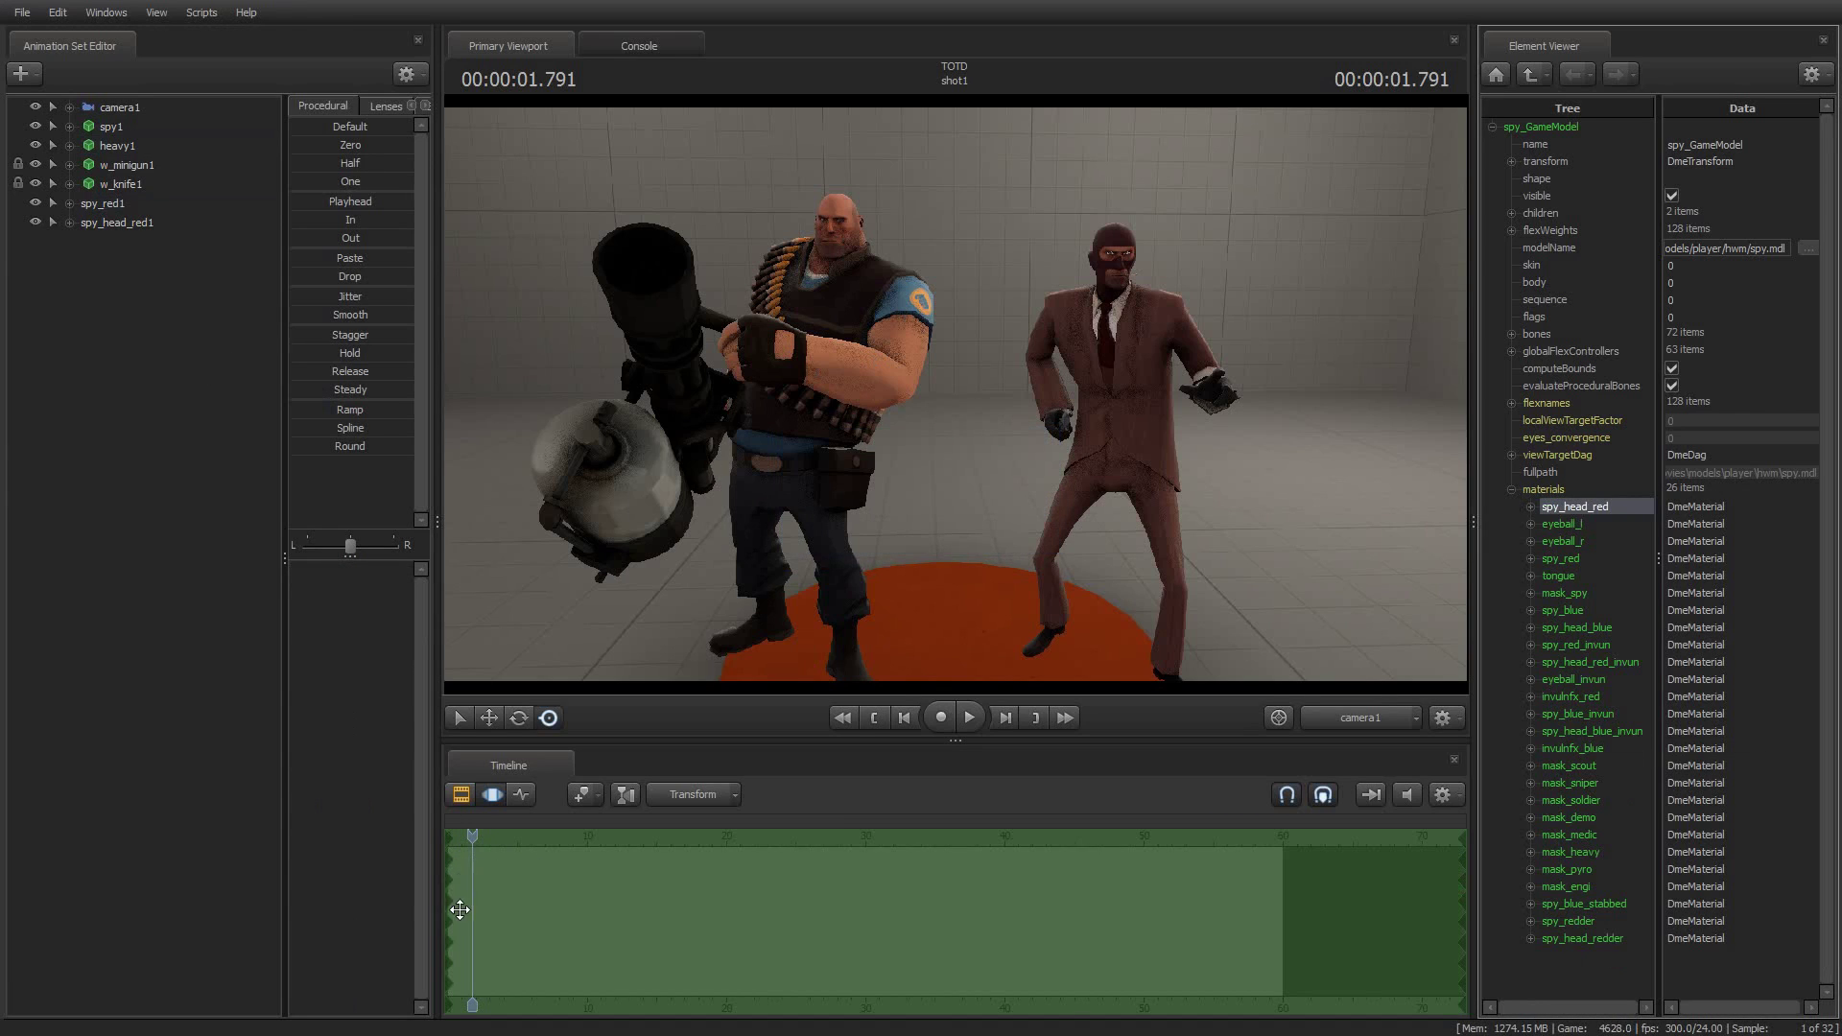
Step: Narrow the Motion Editor time selection to about 1.7 to 2.4 seconds, with falloff on both sides of its hold region
scroll(462, 895, up, 5)
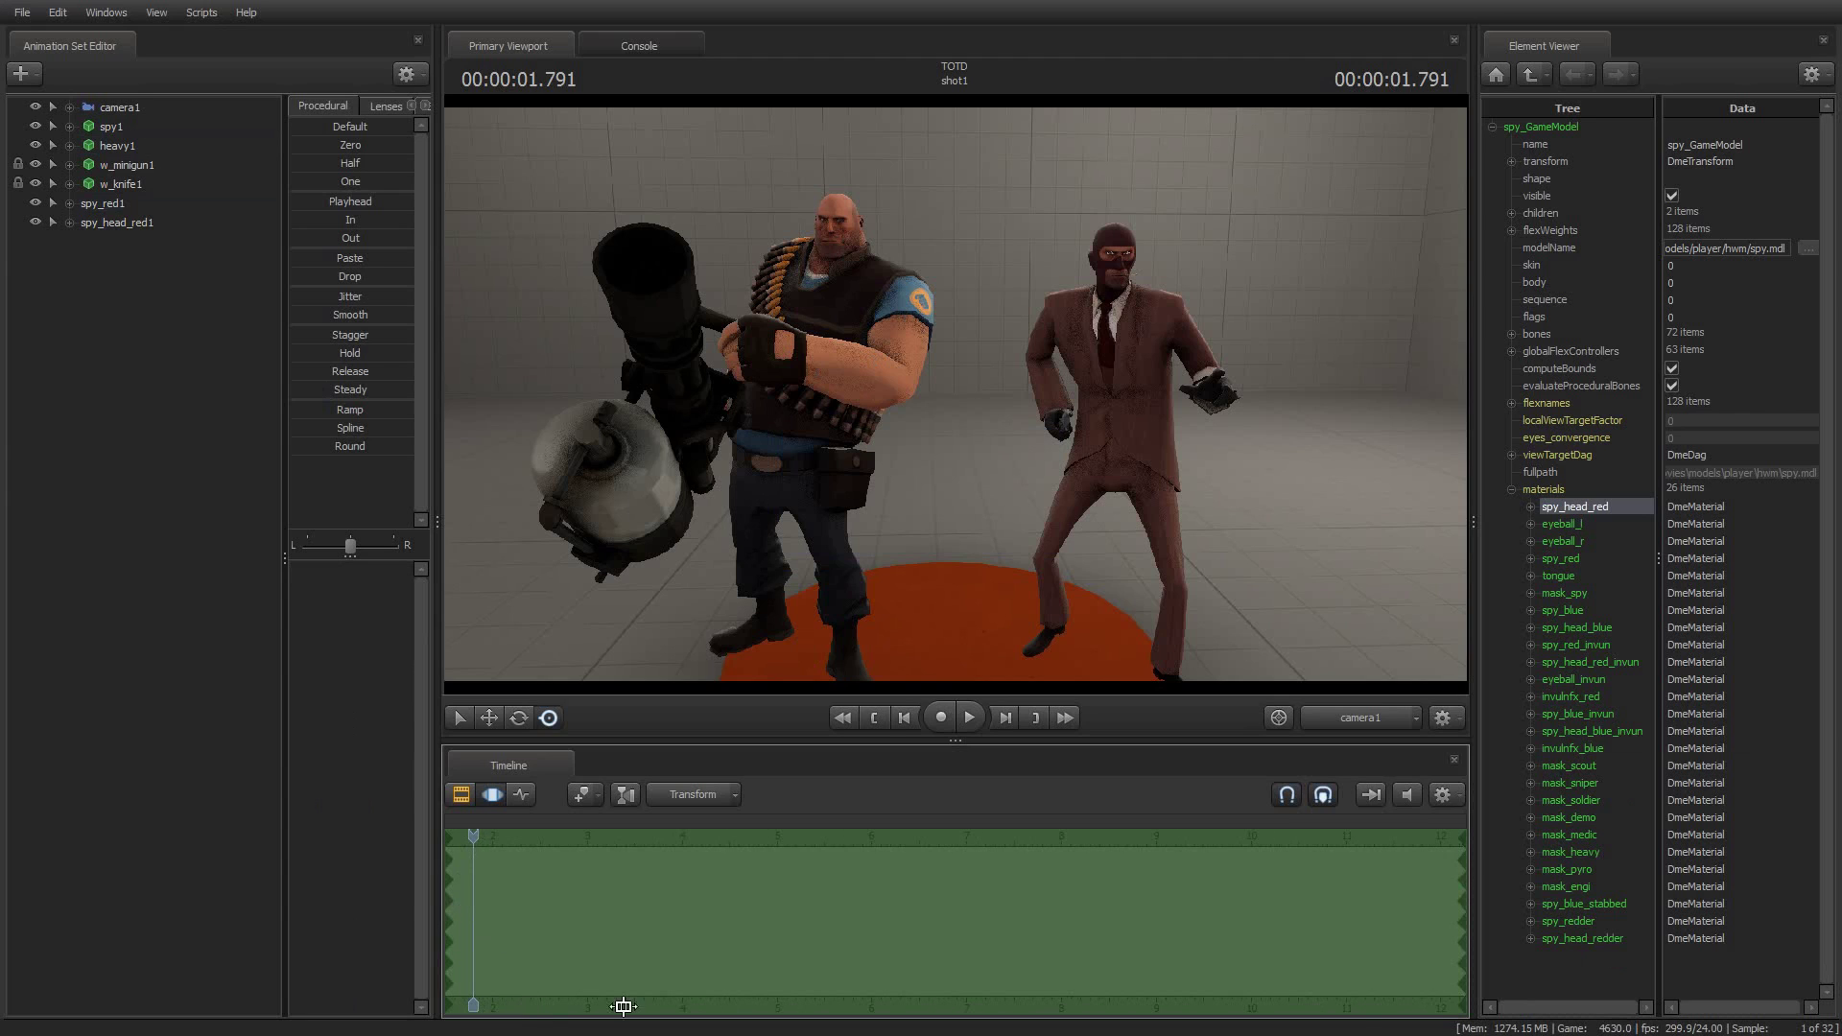
drag(443, 933, 462, 923)
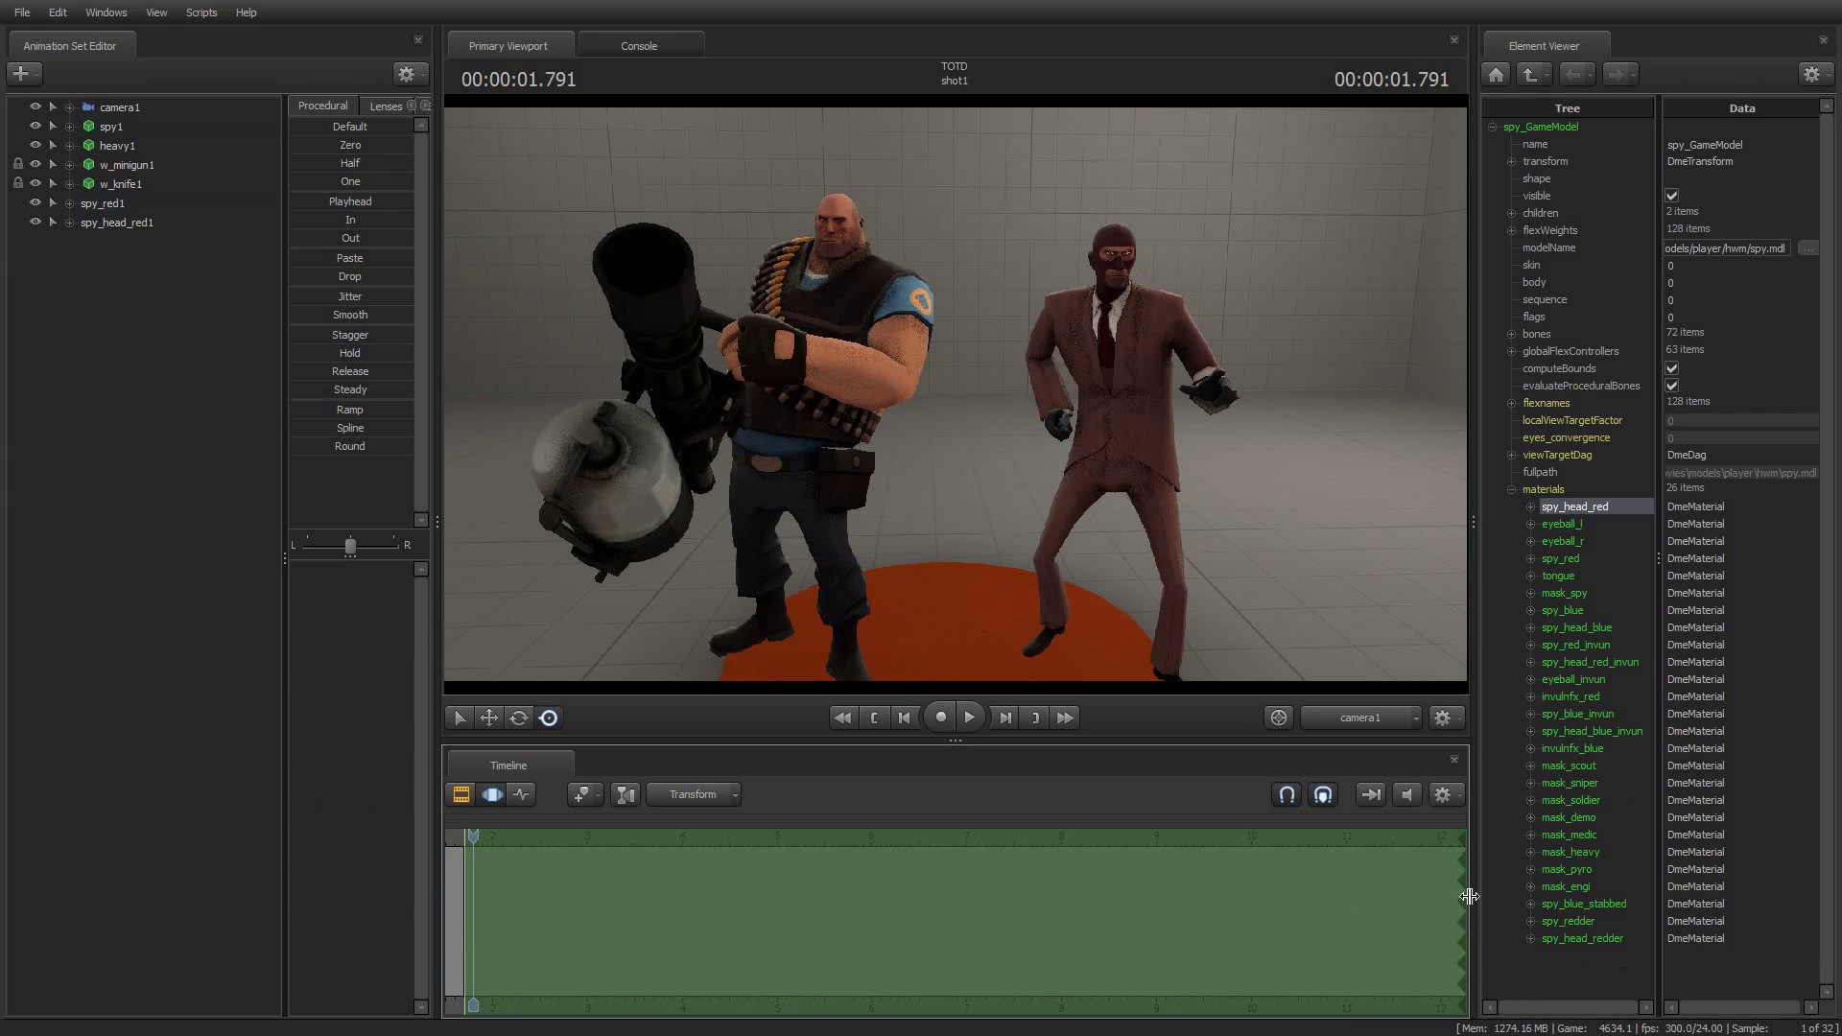
mouse_move(1464, 896)
mouse_down()
mouse_move(750, 929)
mouse_move(437, 918)
mouse_move(458, 918)
mouse_up()
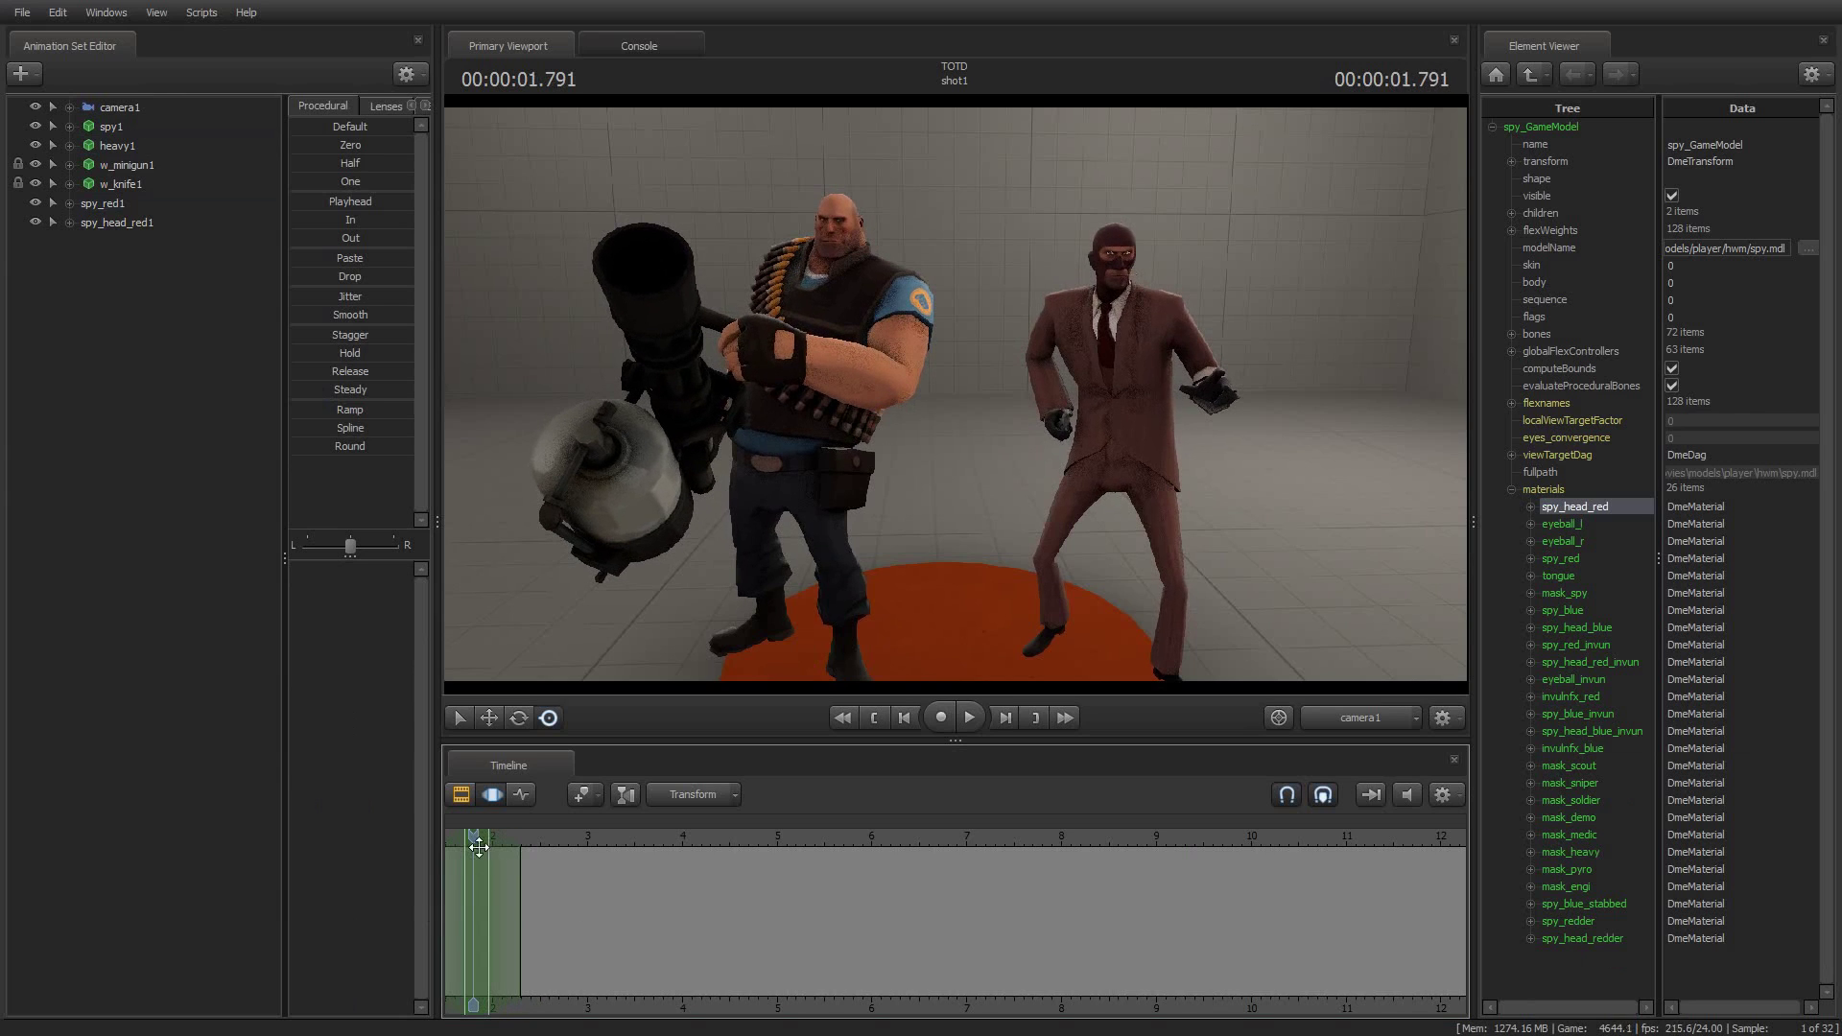
mouse_move(477, 846)
mouse_down()
mouse_move(506, 850)
mouse_move(450, 879)
mouse_move(477, 868)
mouse_up()
scroll(485, 896, up, 5)
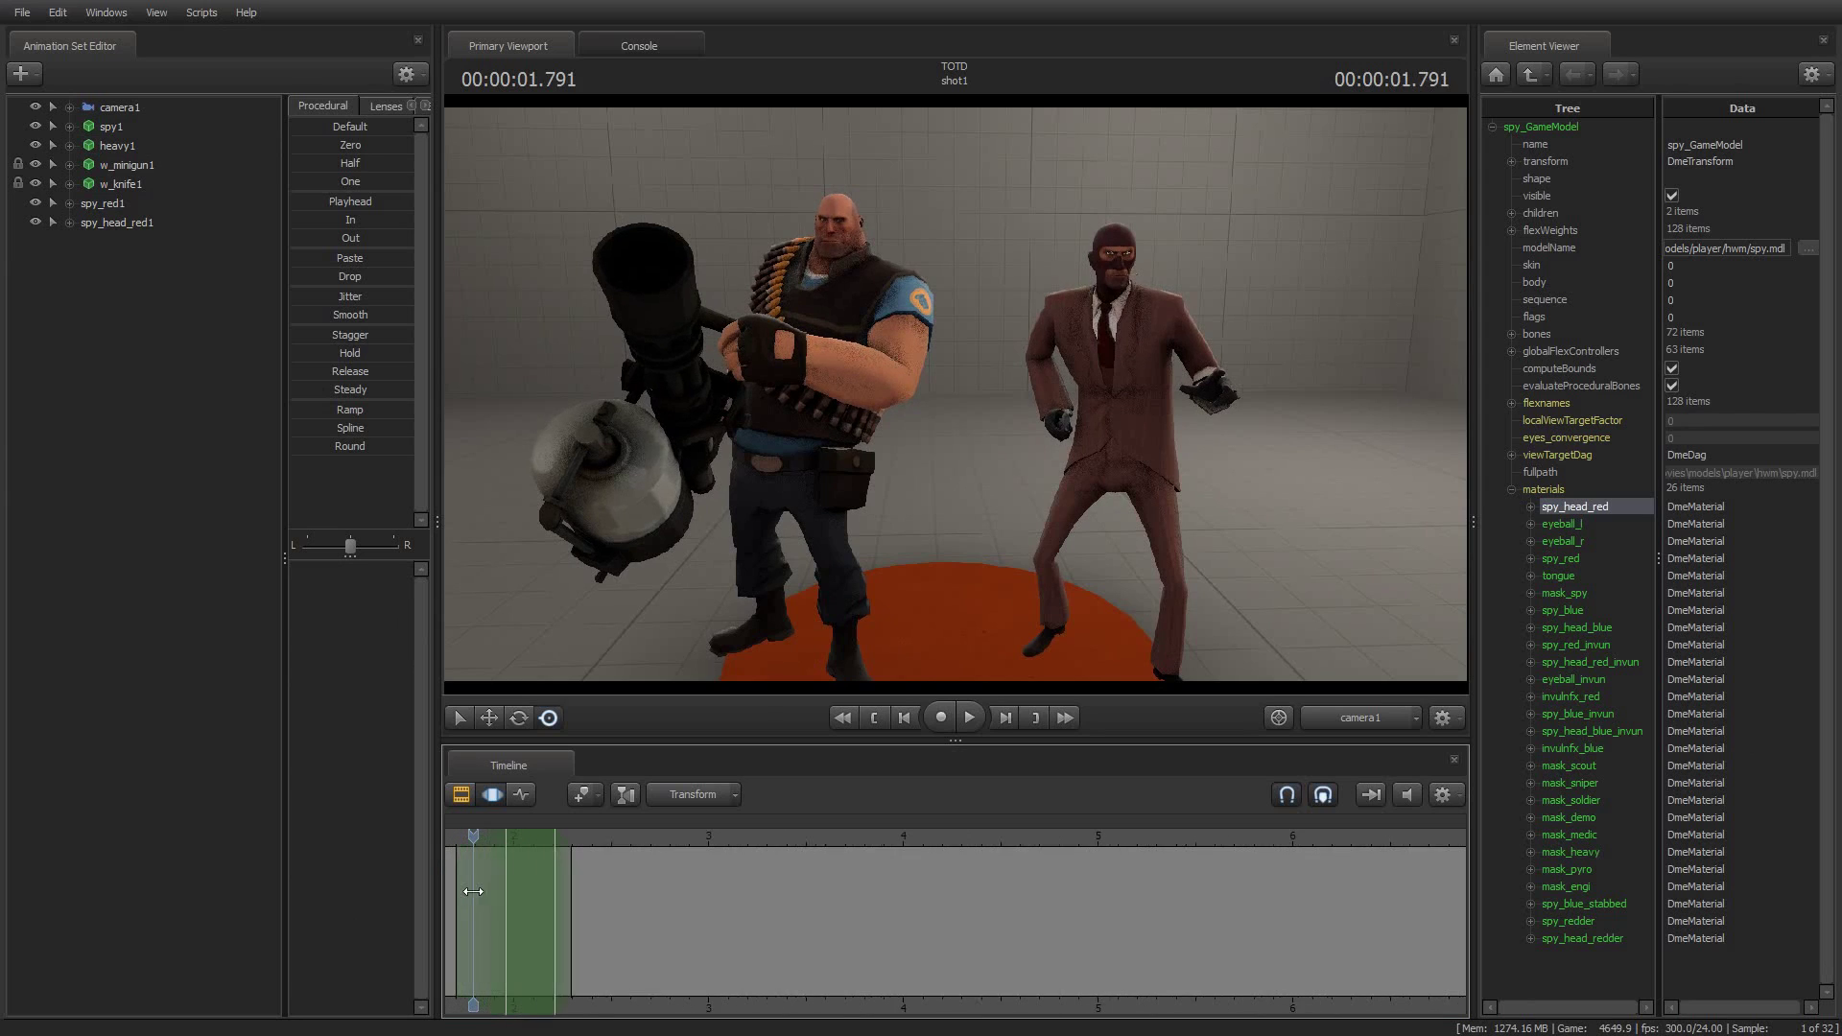
drag(635, 922, 658, 921)
middle_drag(751, 1018, 902, 986)
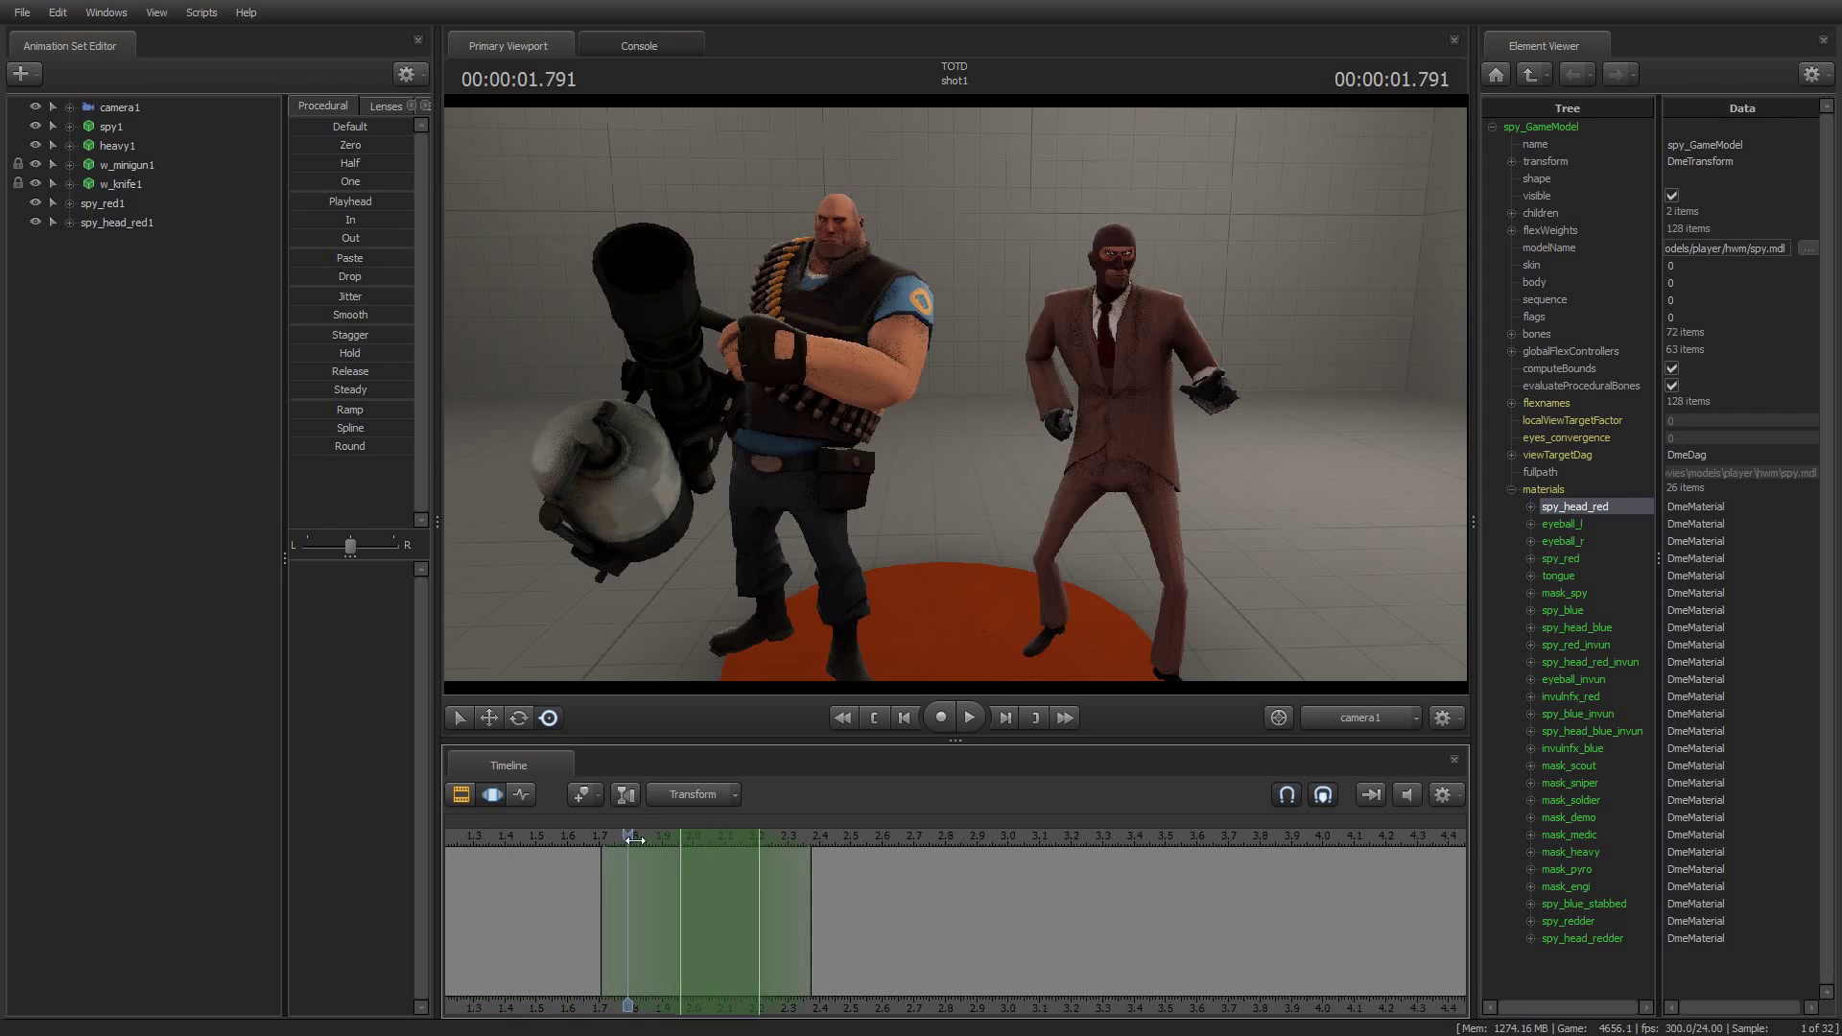
Step: Extend the time selection to about 2.5 seconds and raise $cloakfactor to its maximum on spy_red1 and spy_head_red1
drag(637, 835, 796, 868)
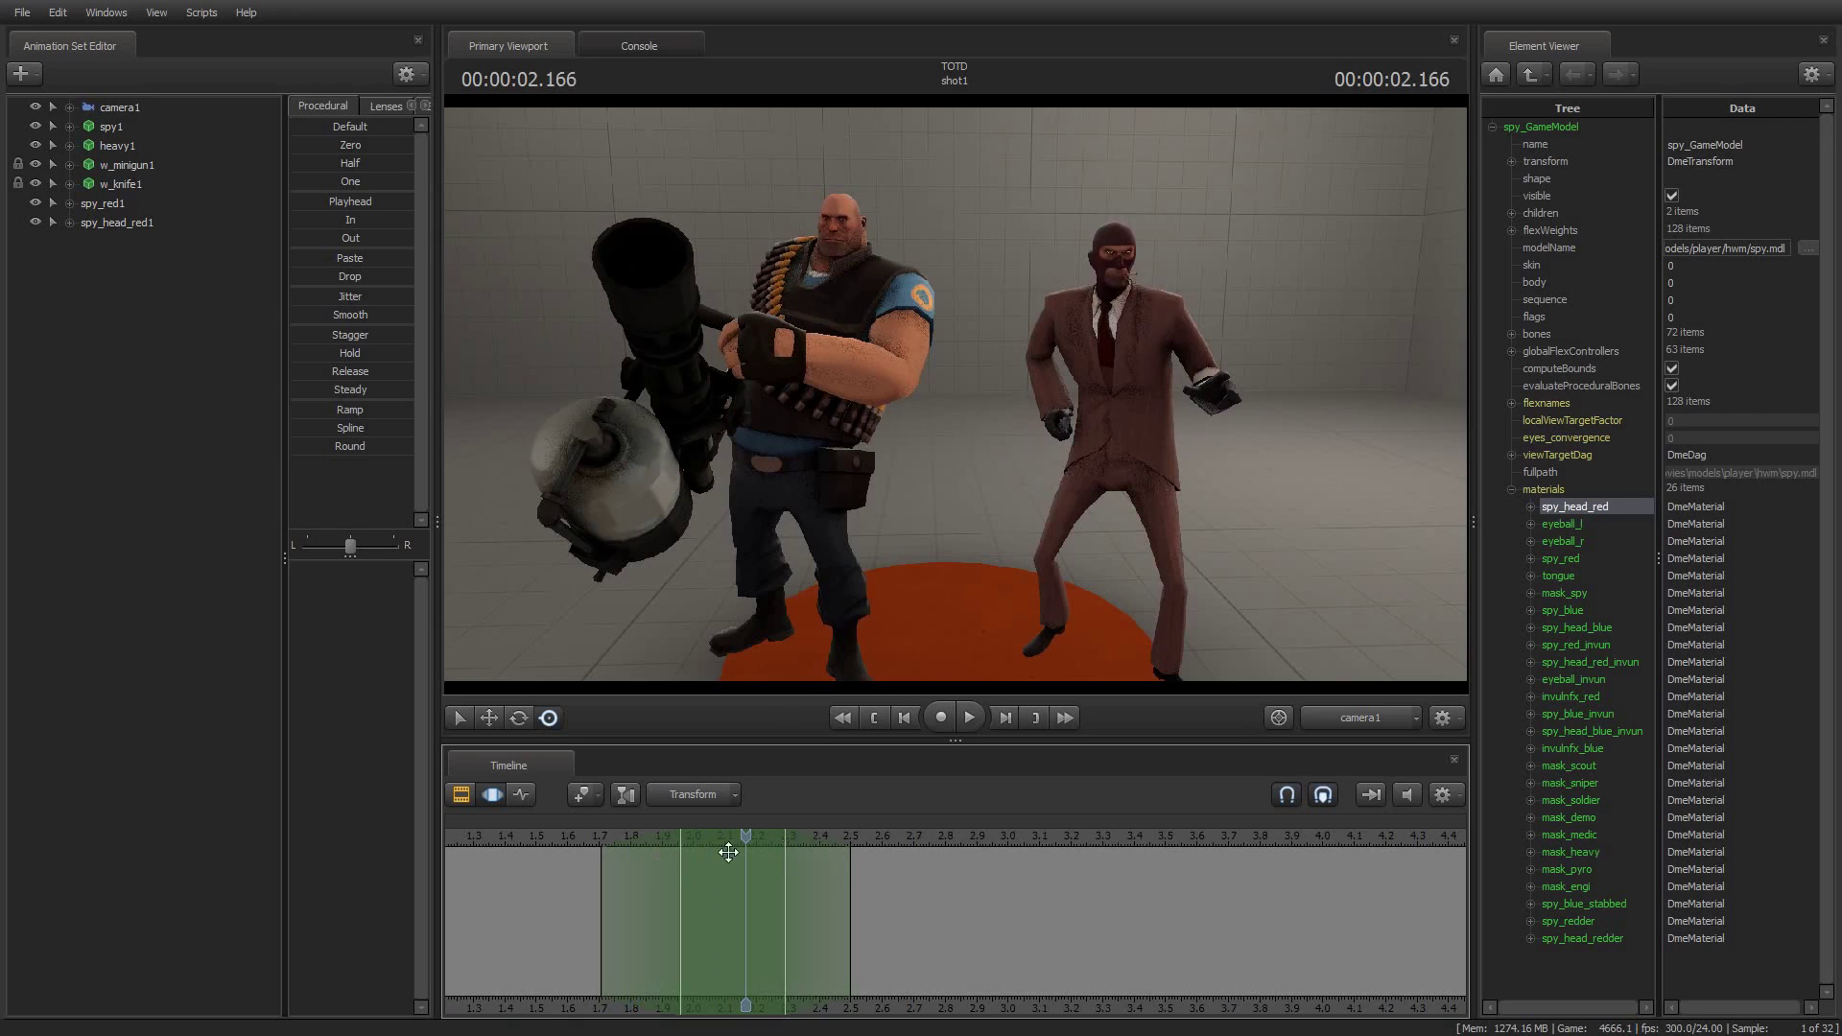
click(104, 203)
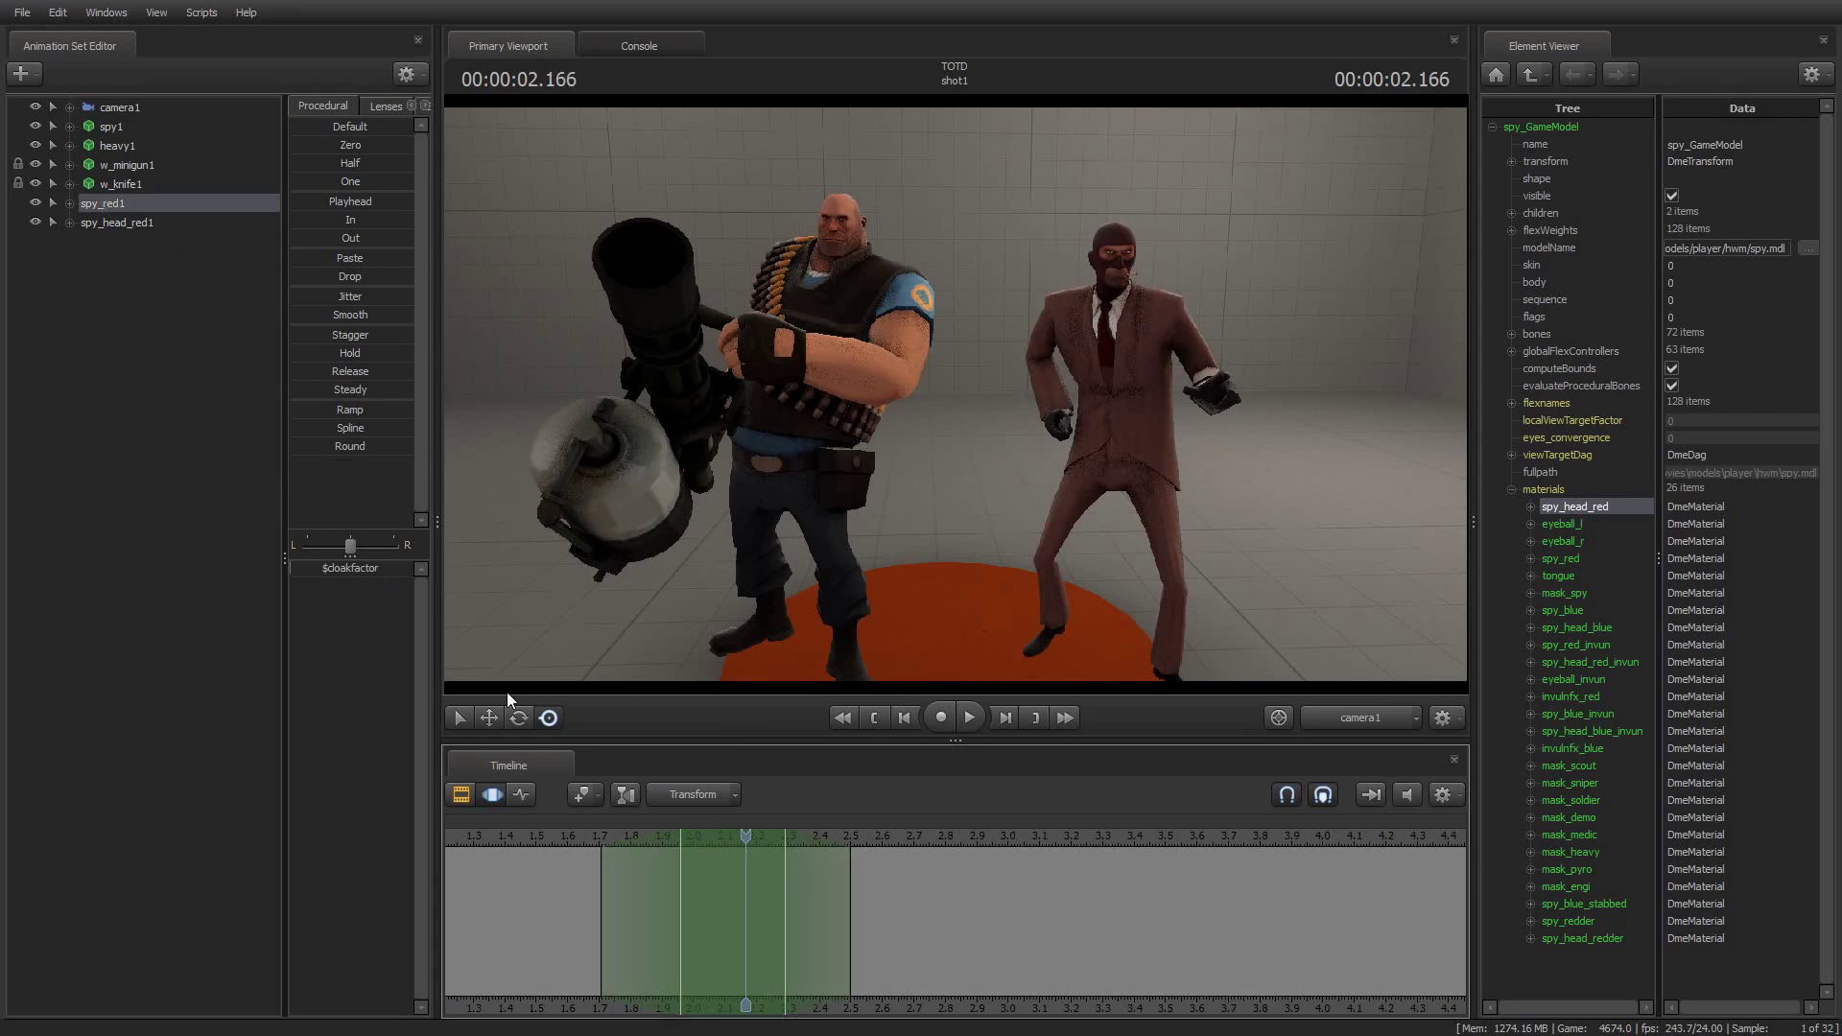
drag(297, 566, 413, 566)
click(117, 222)
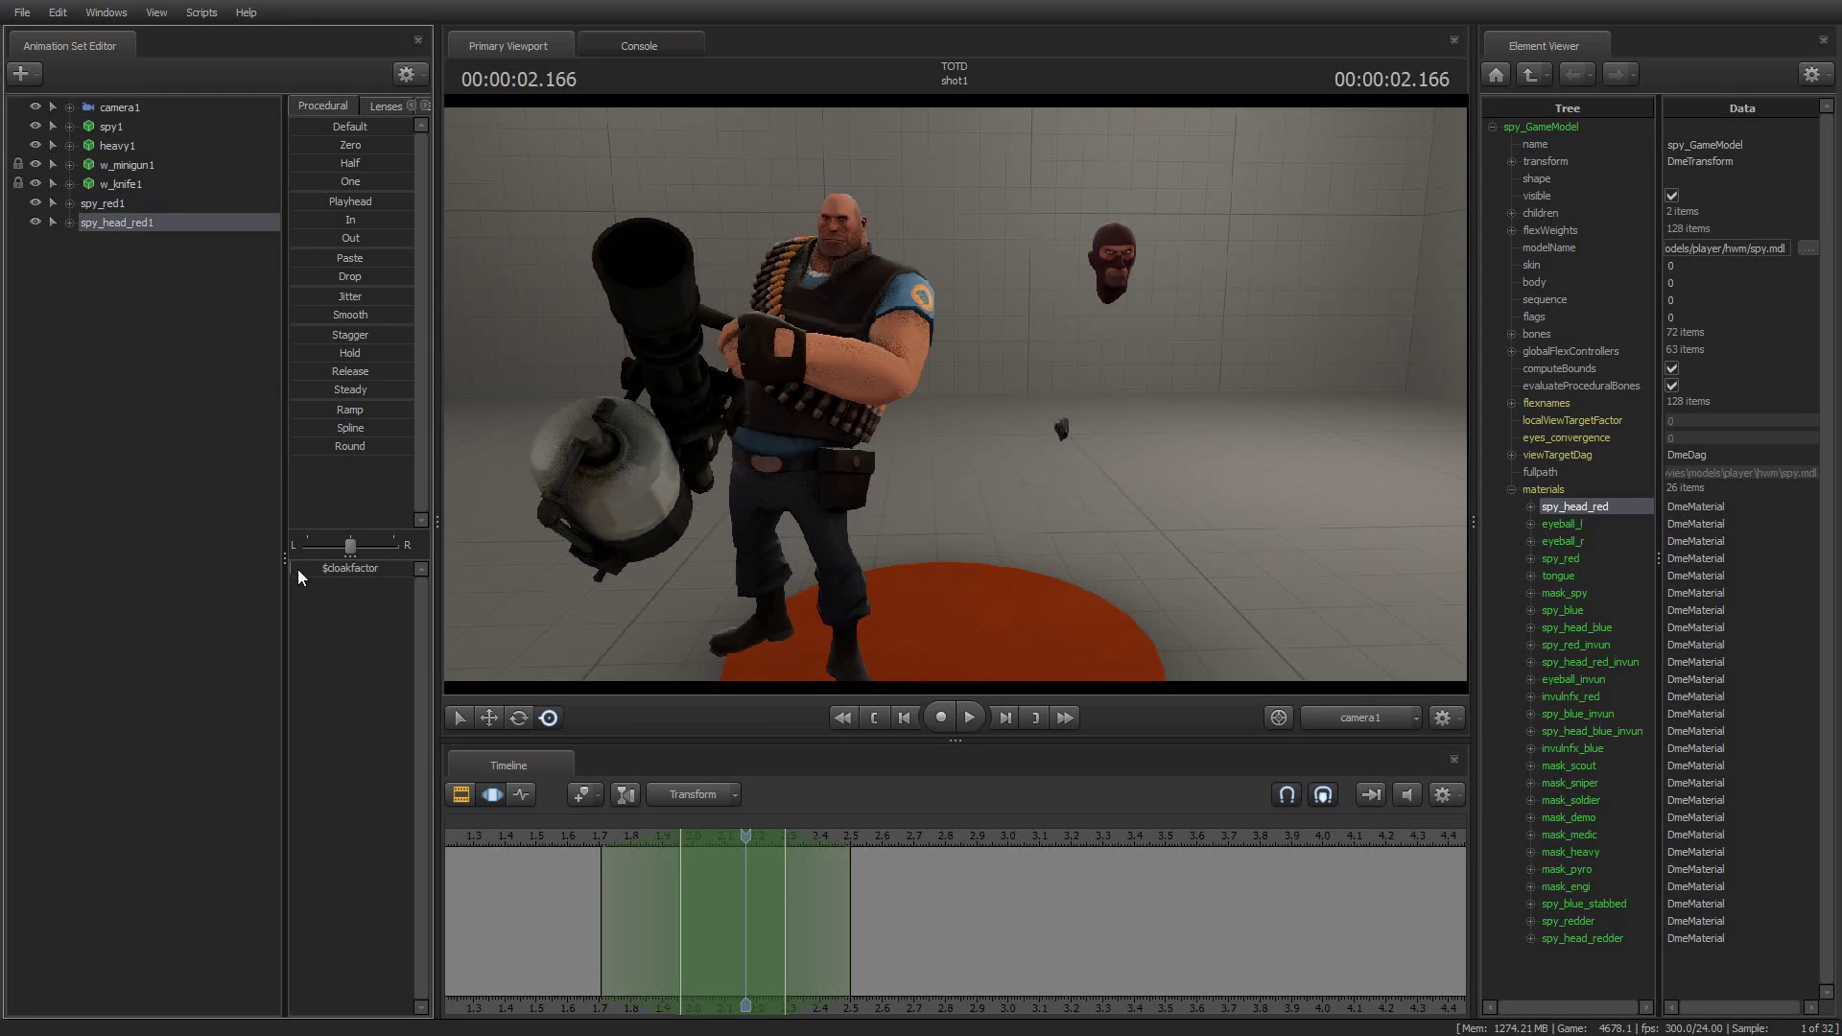
drag(297, 569, 412, 569)
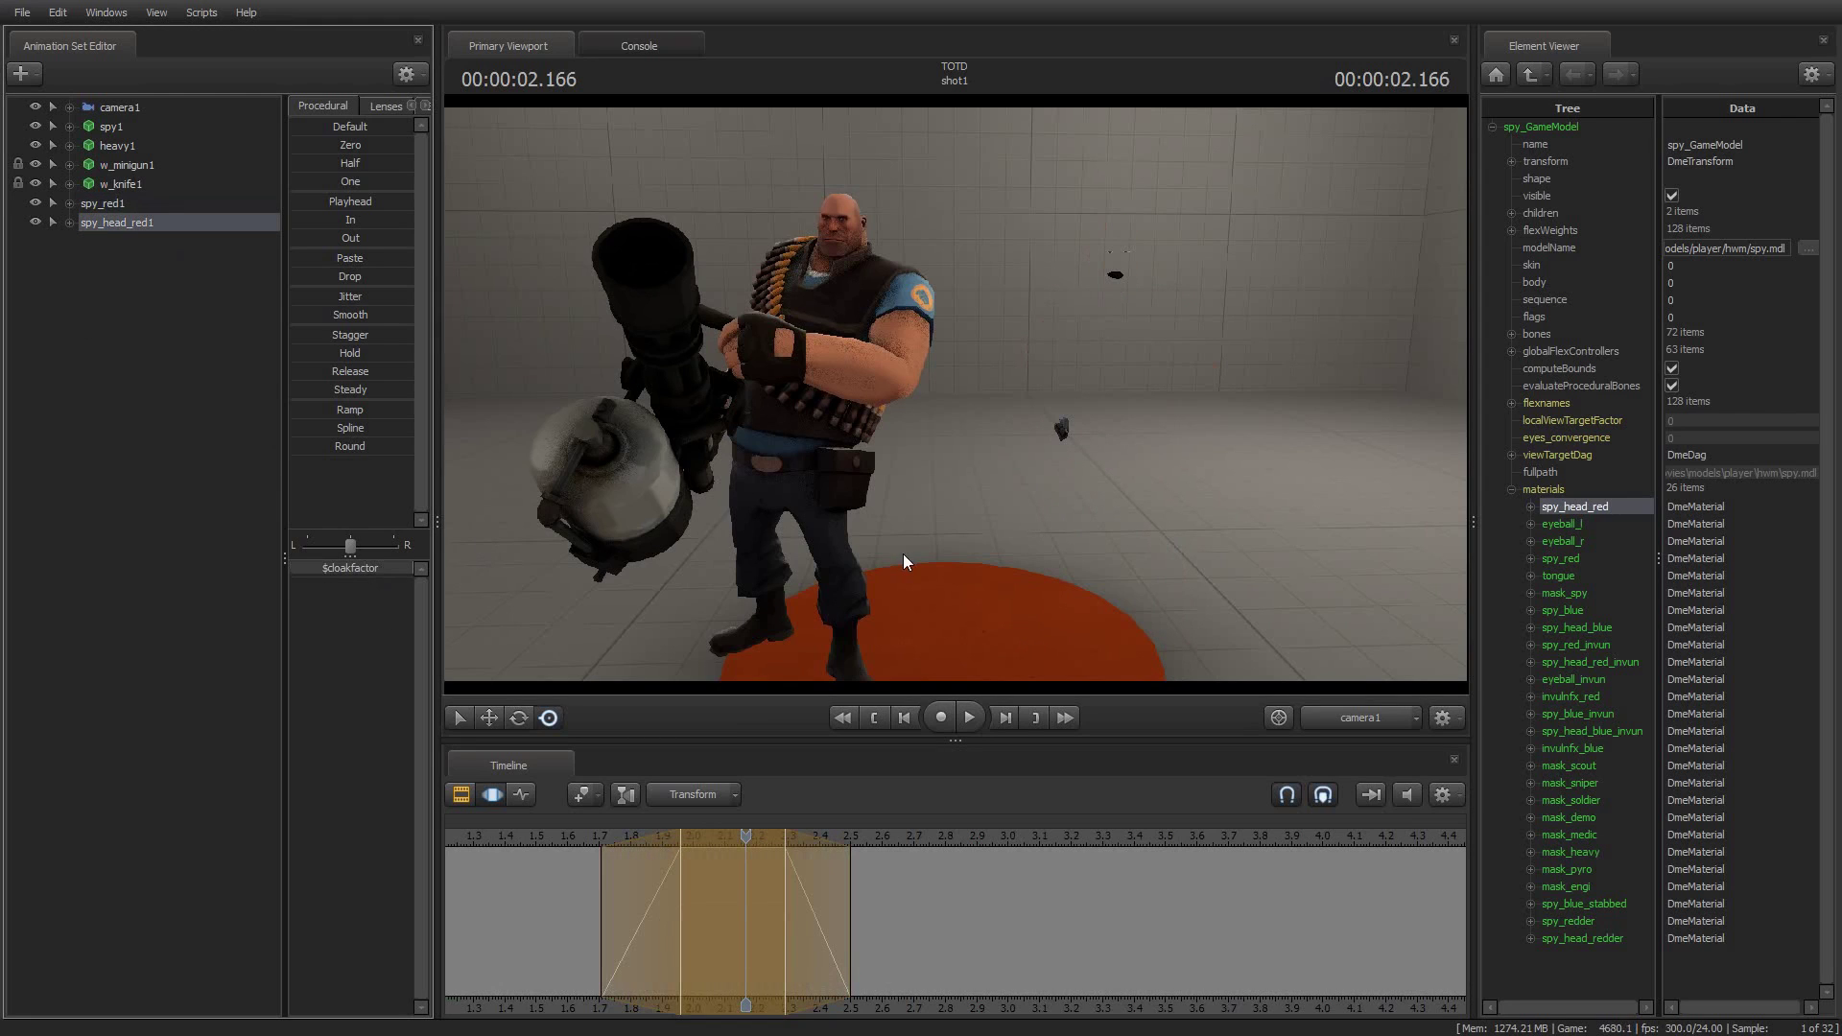
Step: Create an animation set for the tongue material with a $cloakfactor range of 0.00 to 1.00 and raise its $cloakfactor to maximum
click(1562, 574)
right_click(1563, 574)
click(1660, 801)
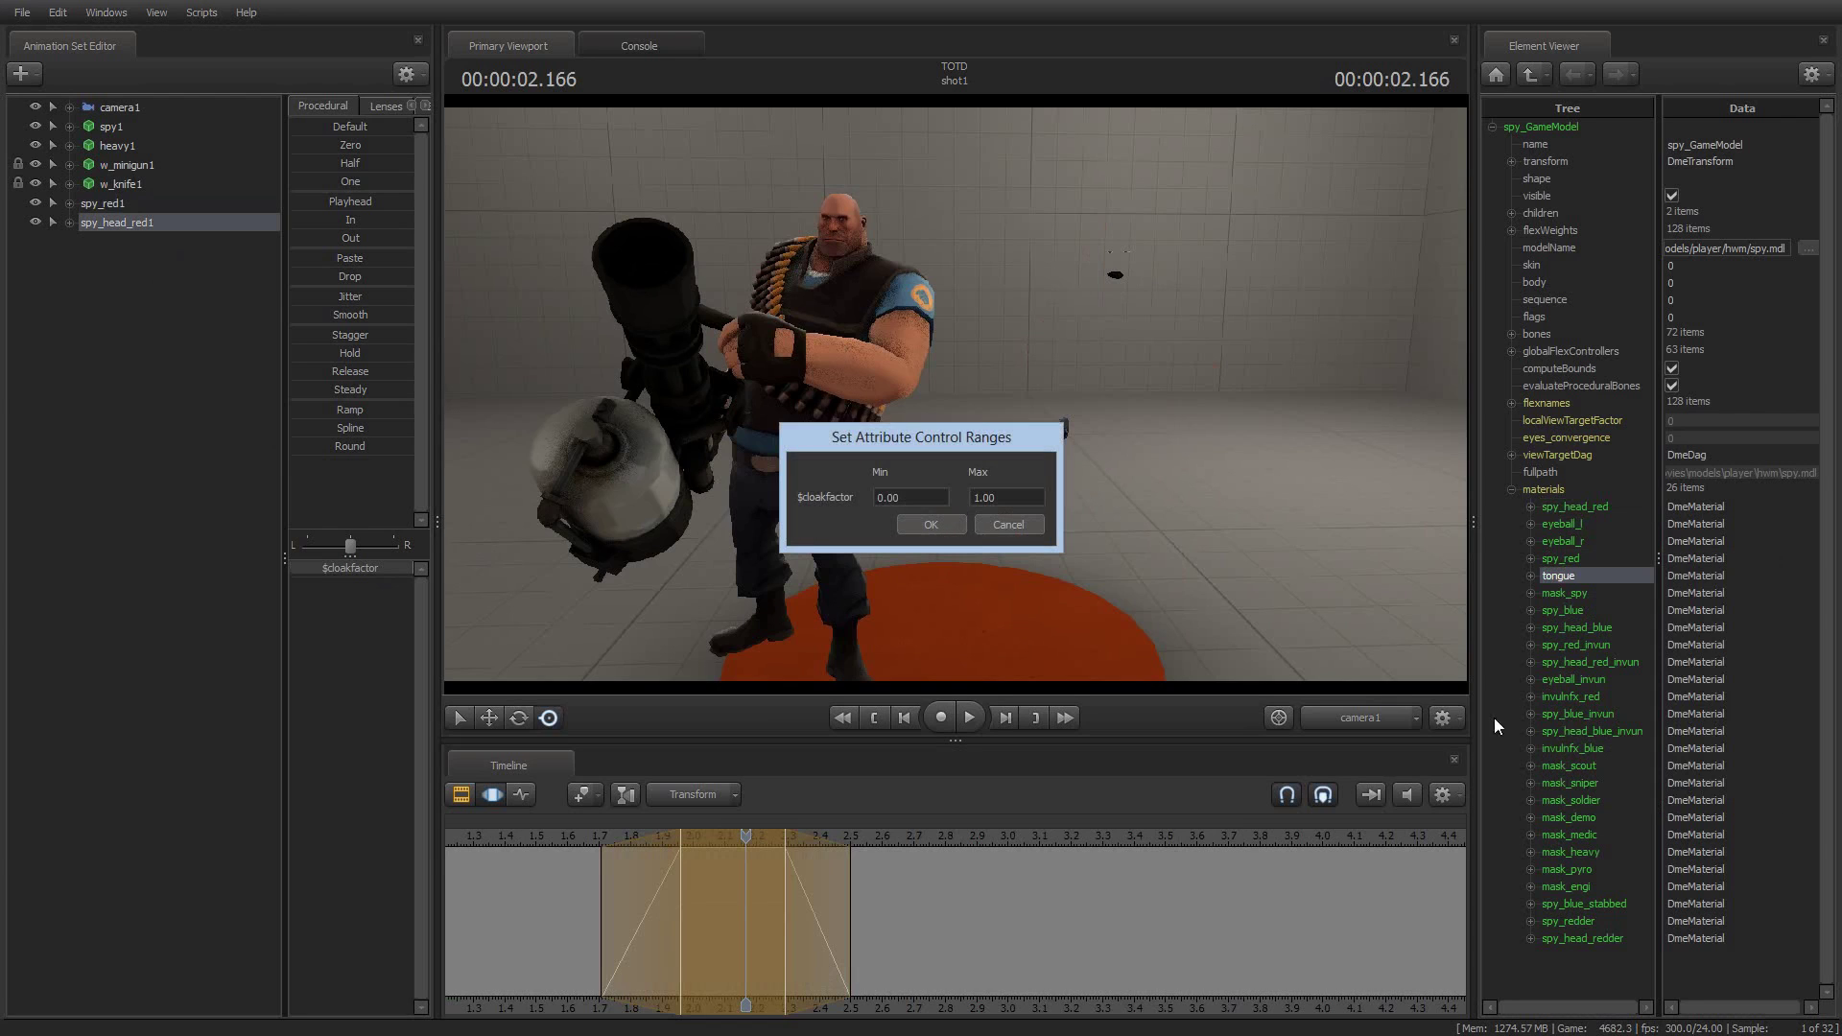
click(931, 524)
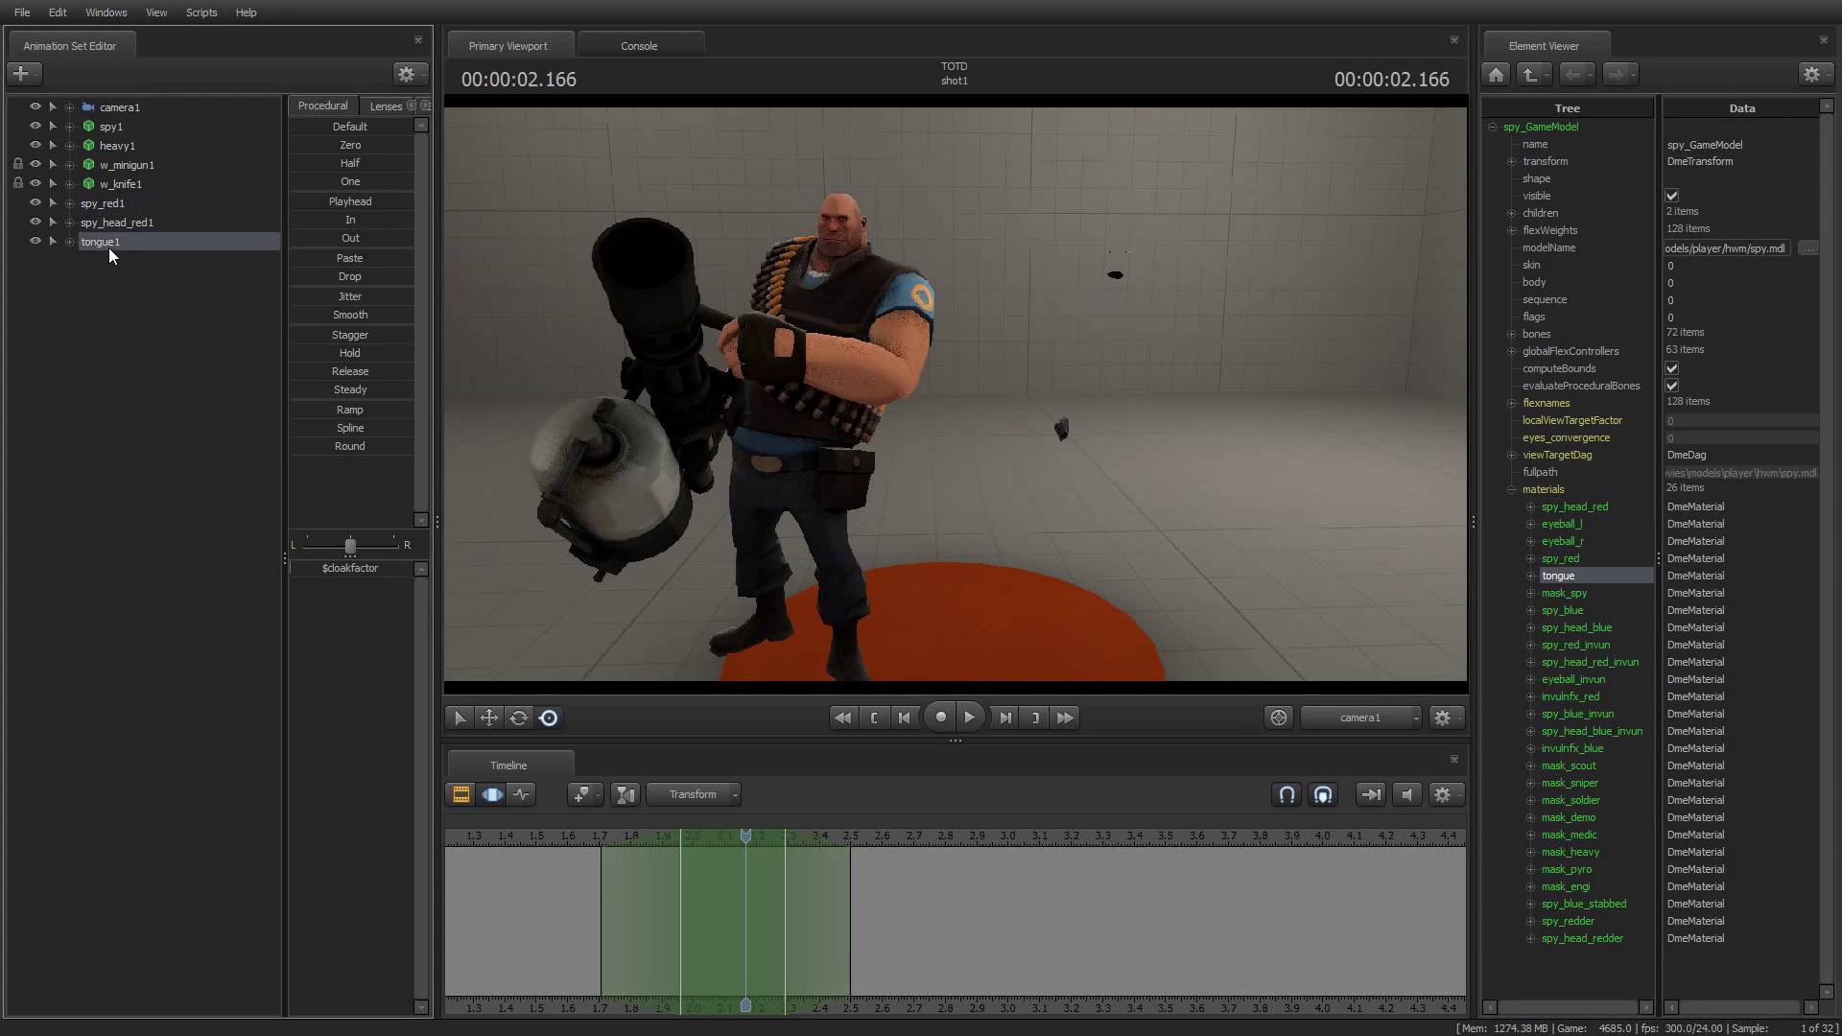
click(296, 570)
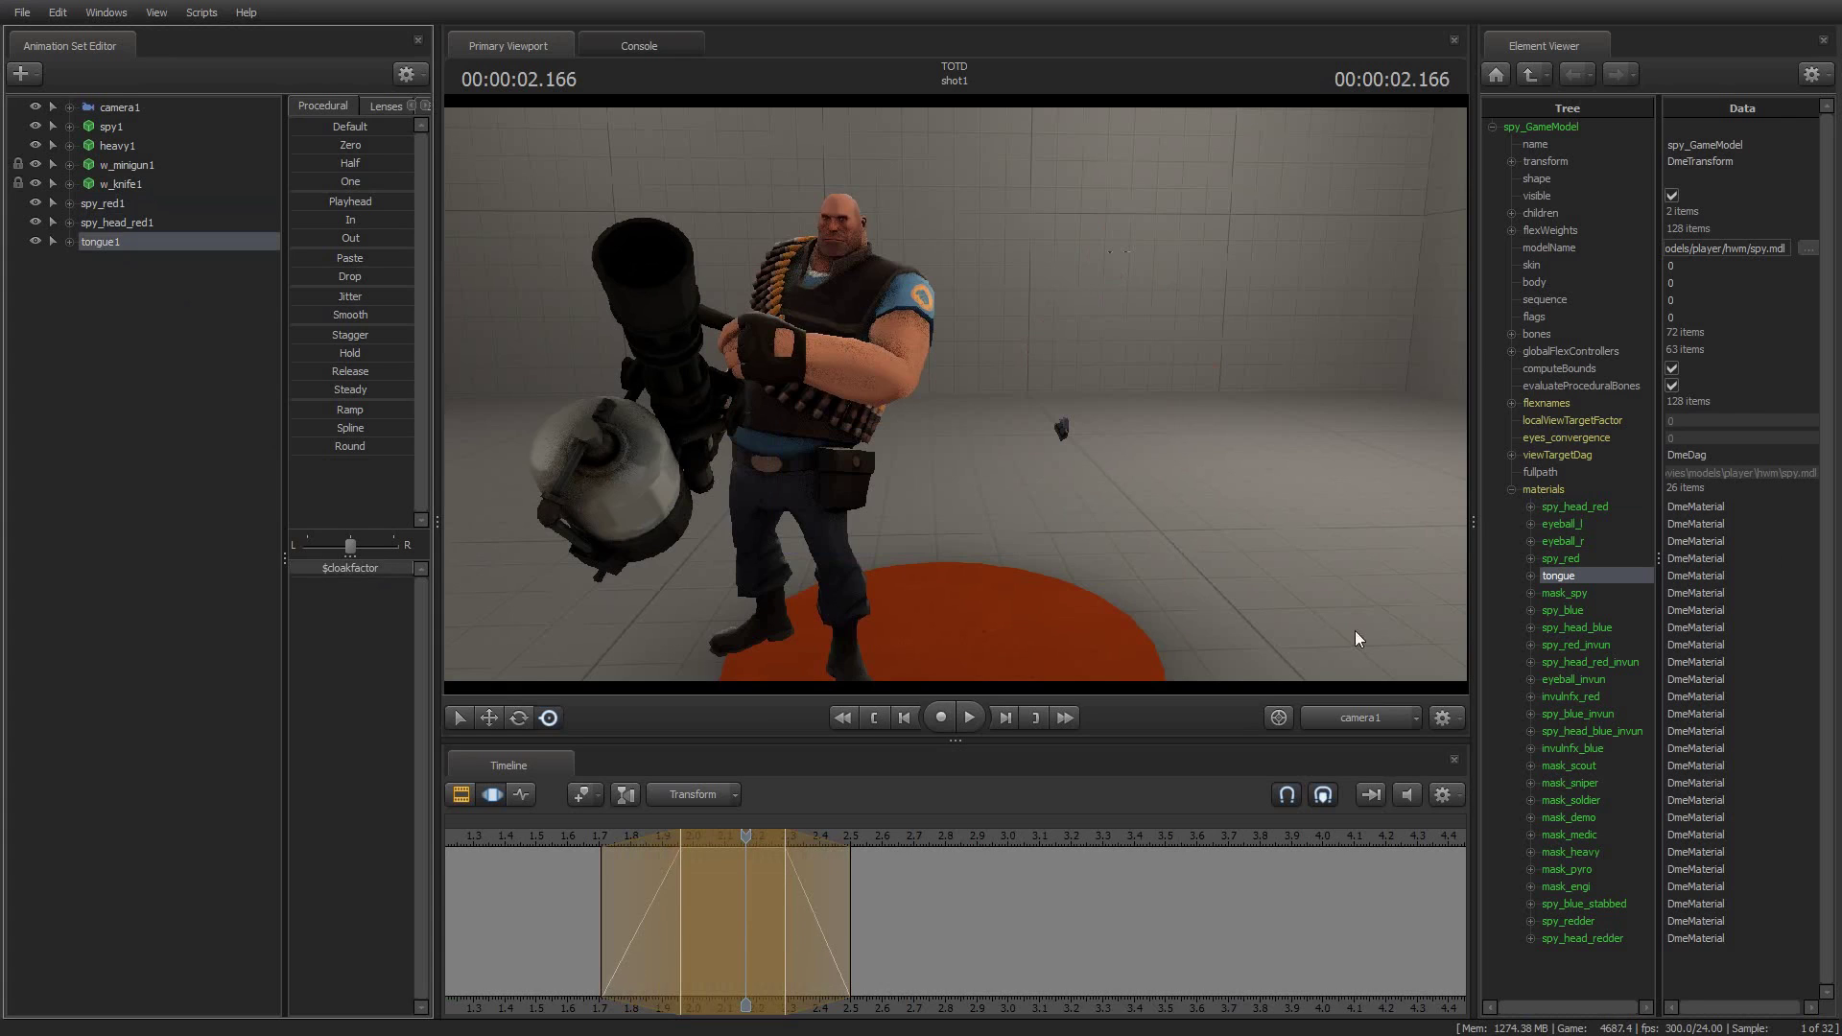
Step: Create an animation set for the eyeball_l material with a 0.00 to 1.00 range and raise its $cloakfactor to maximum
click(1569, 527)
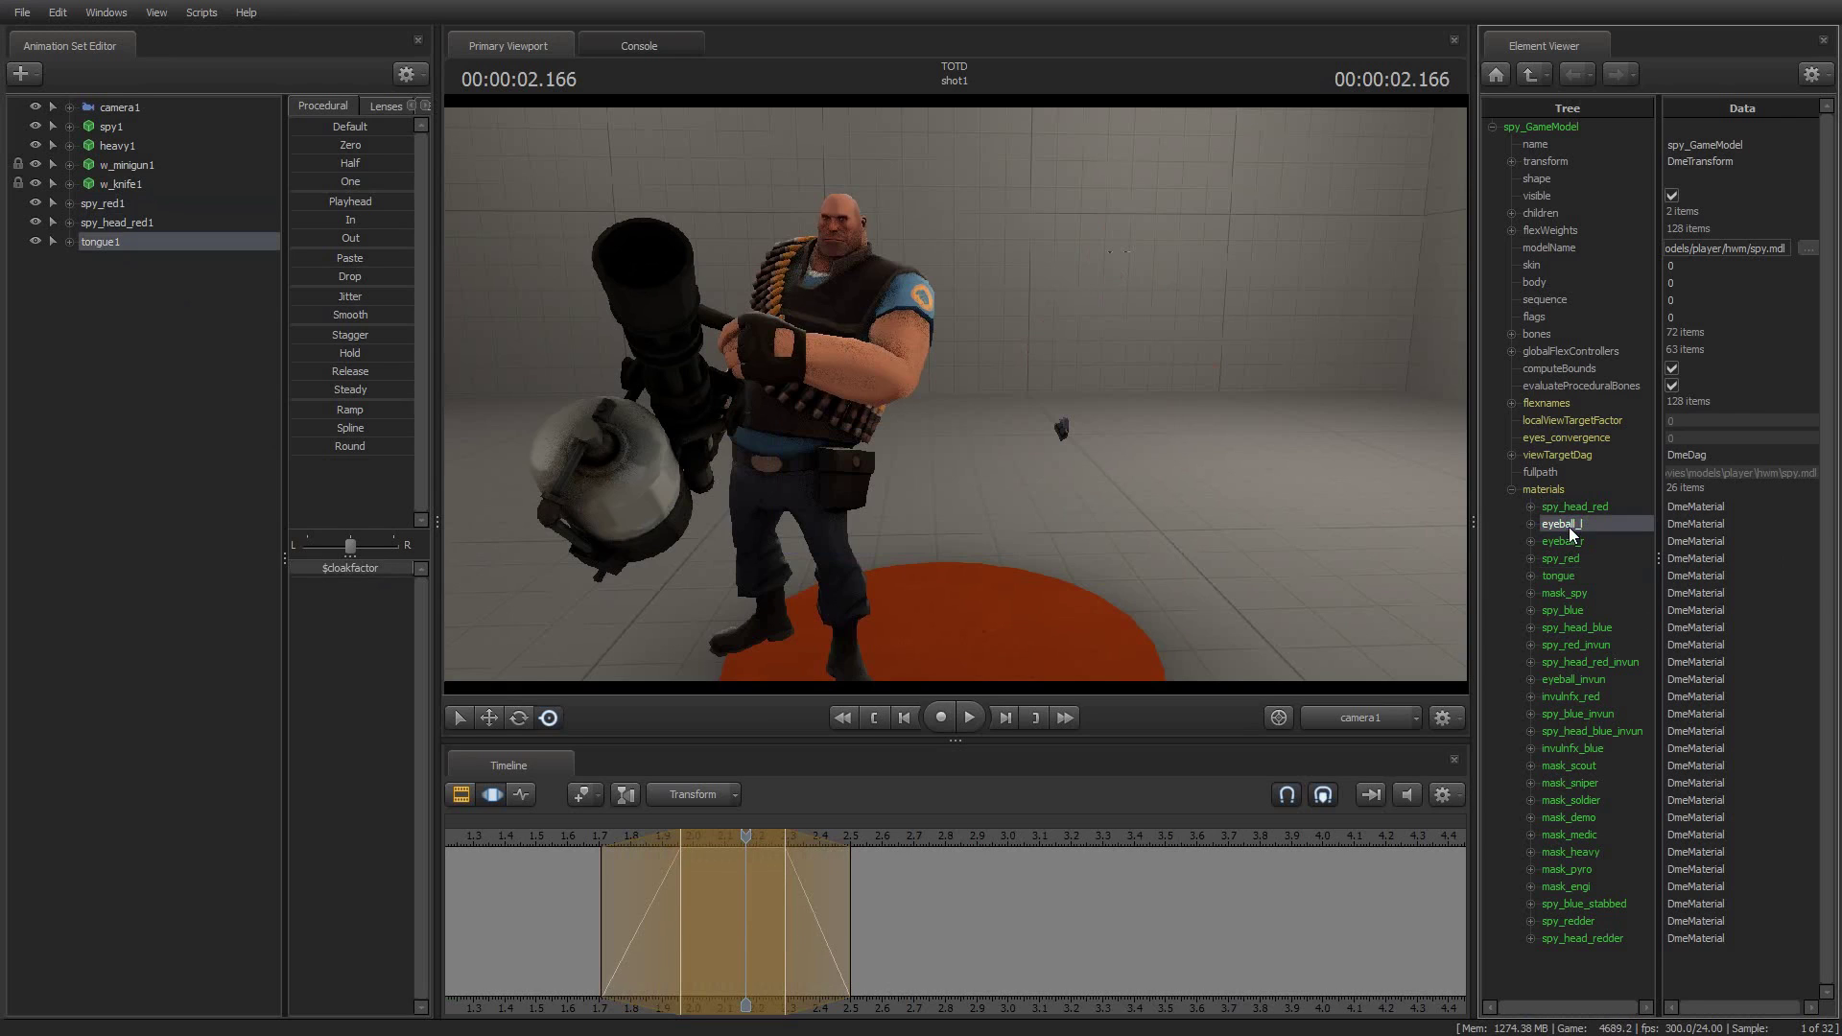
right_click(1570, 527)
click(1648, 759)
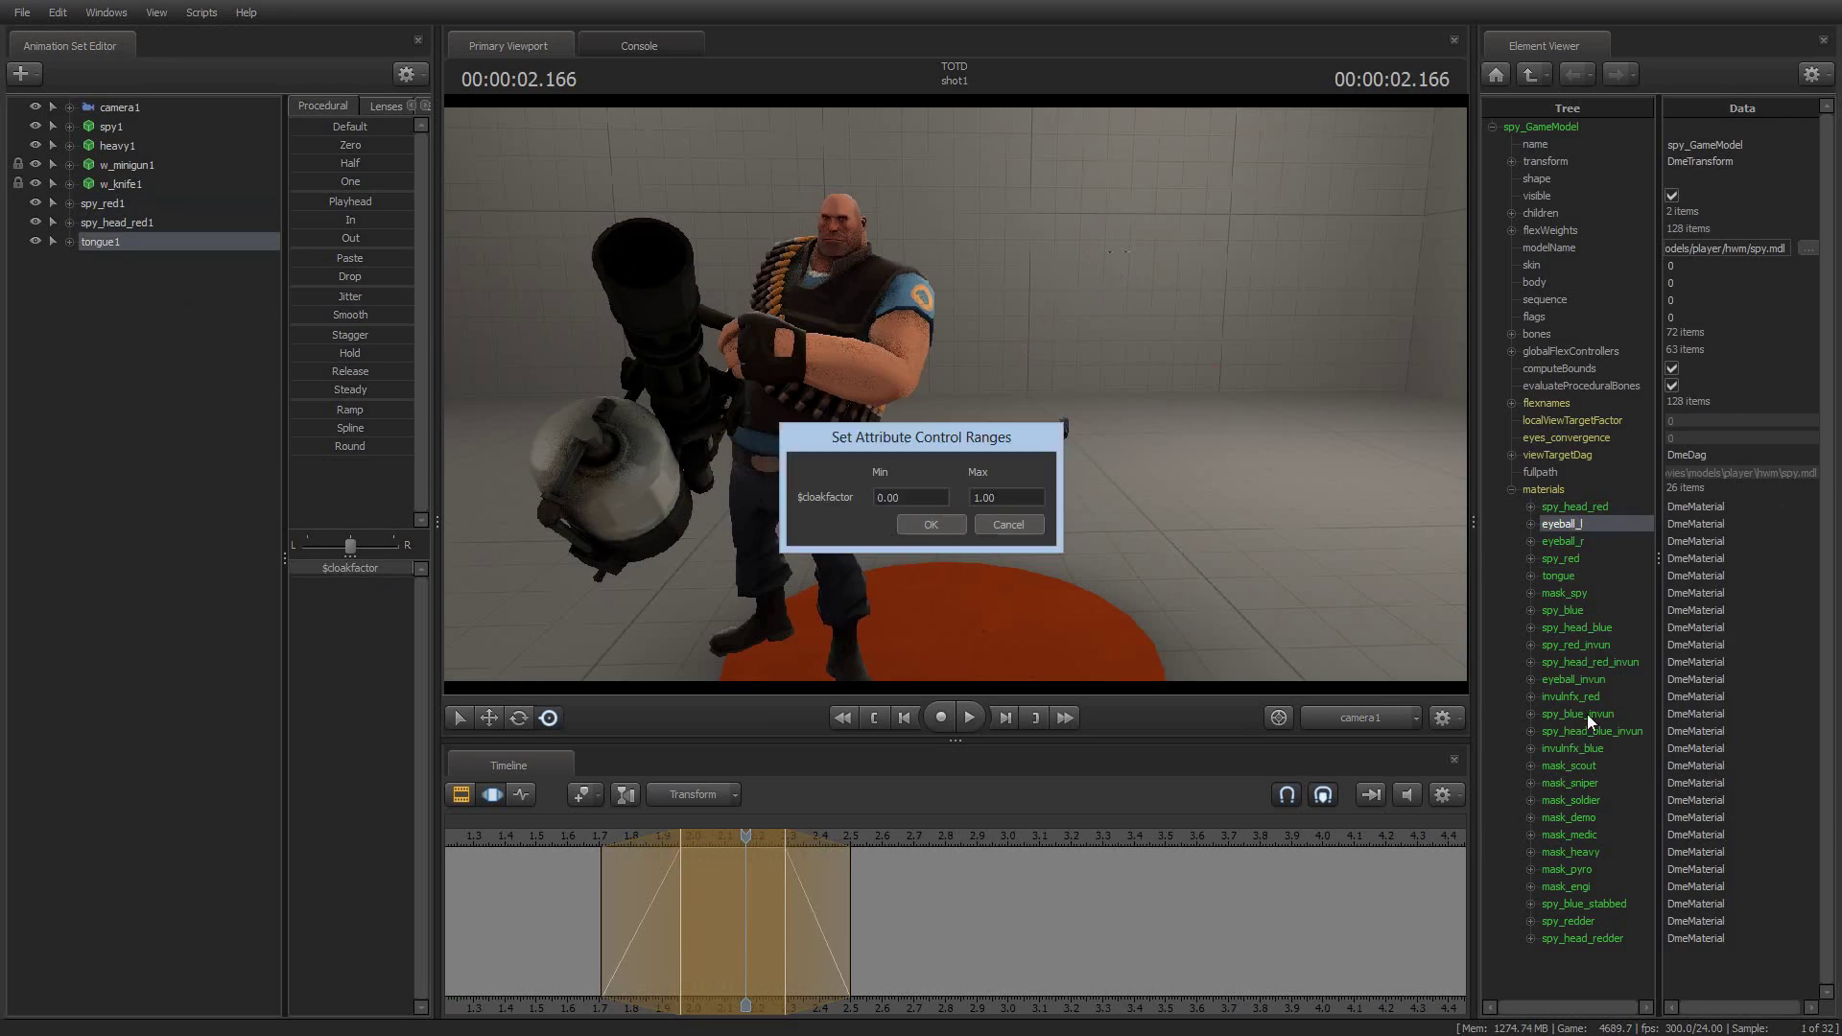
click(926, 524)
click(85, 262)
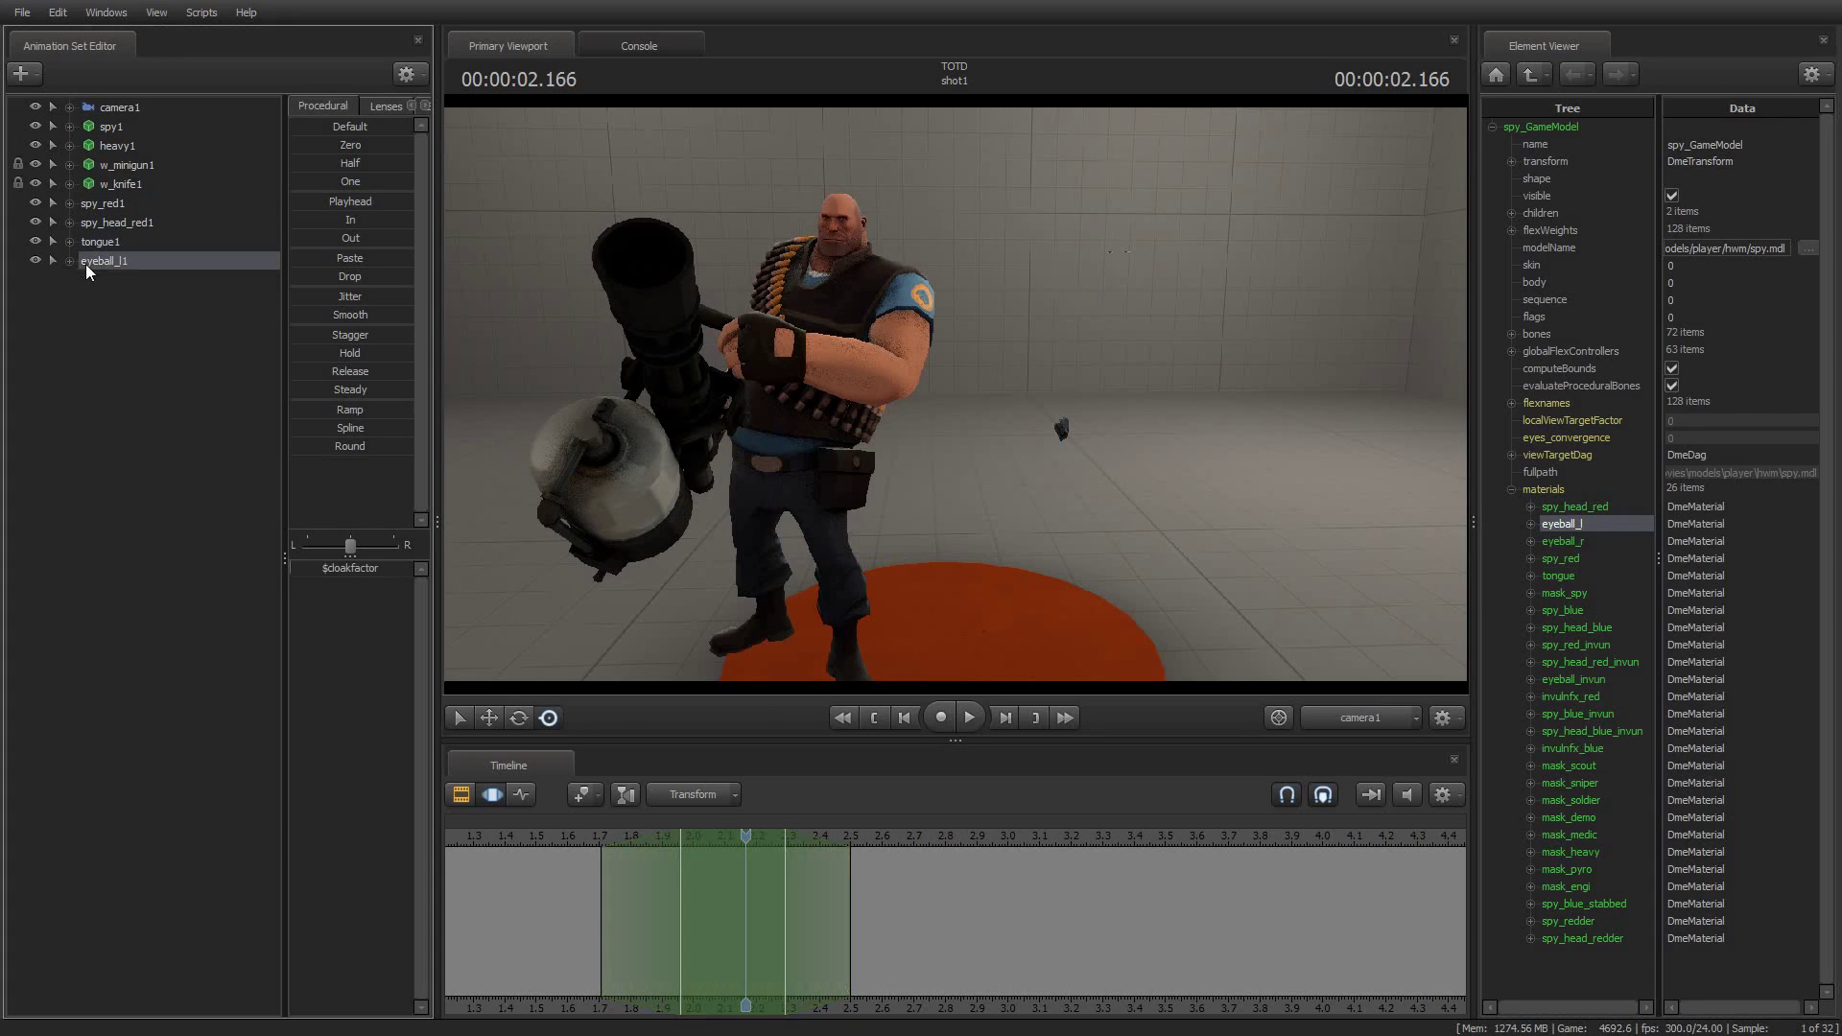
click(292, 570)
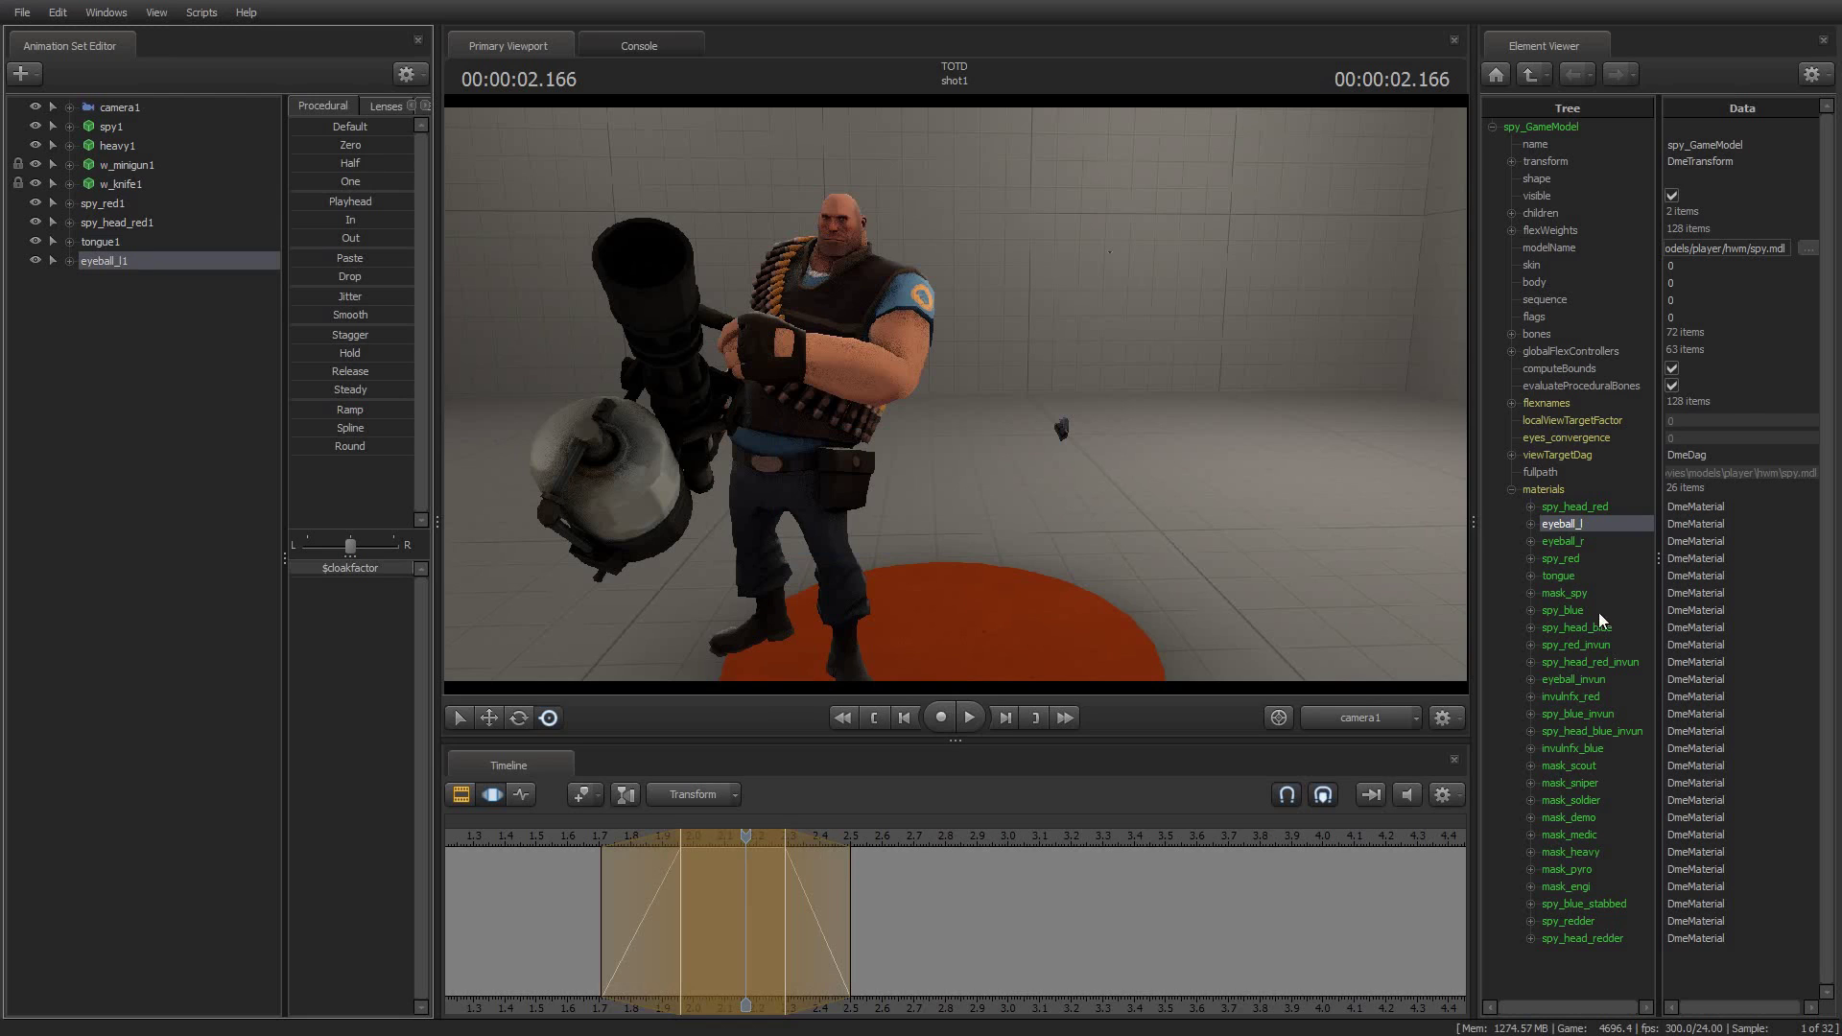
Step: Create an animation set for the eyeball_r material with the default control range and raise its $cloakfactor to maximum
right_click(1574, 538)
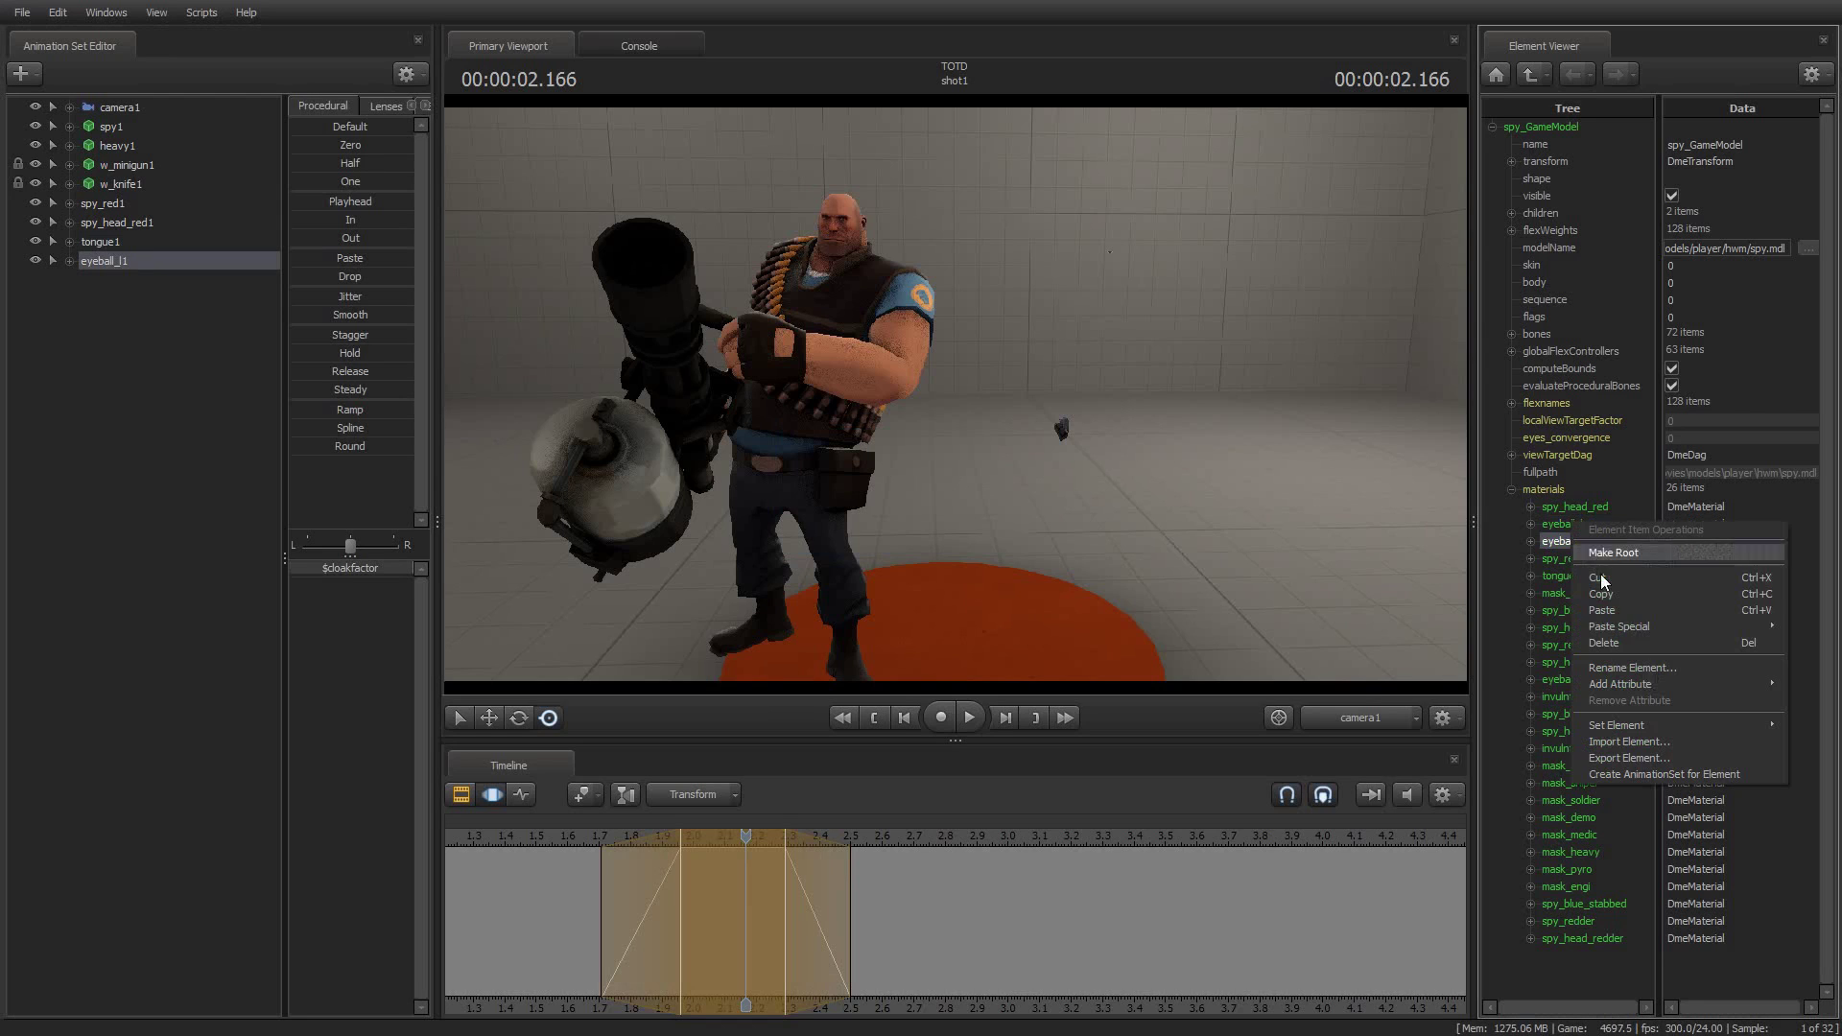
click(1665, 770)
click(927, 524)
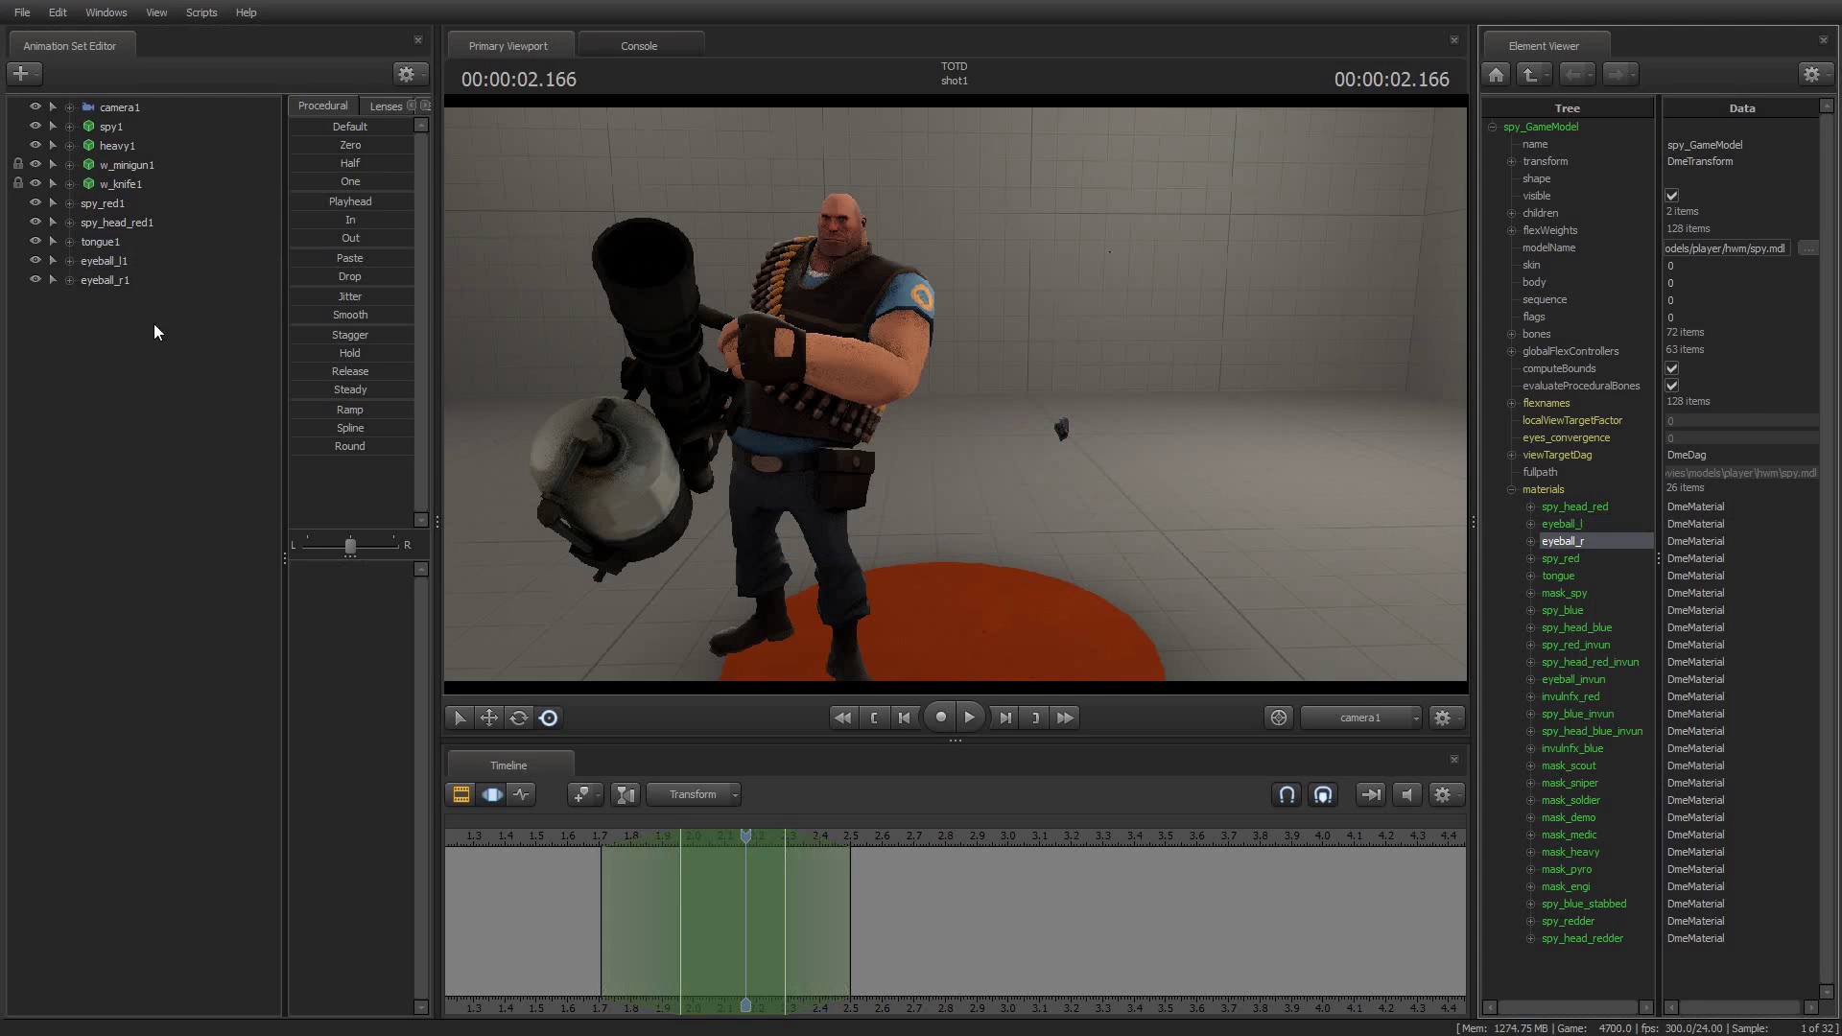
click(115, 284)
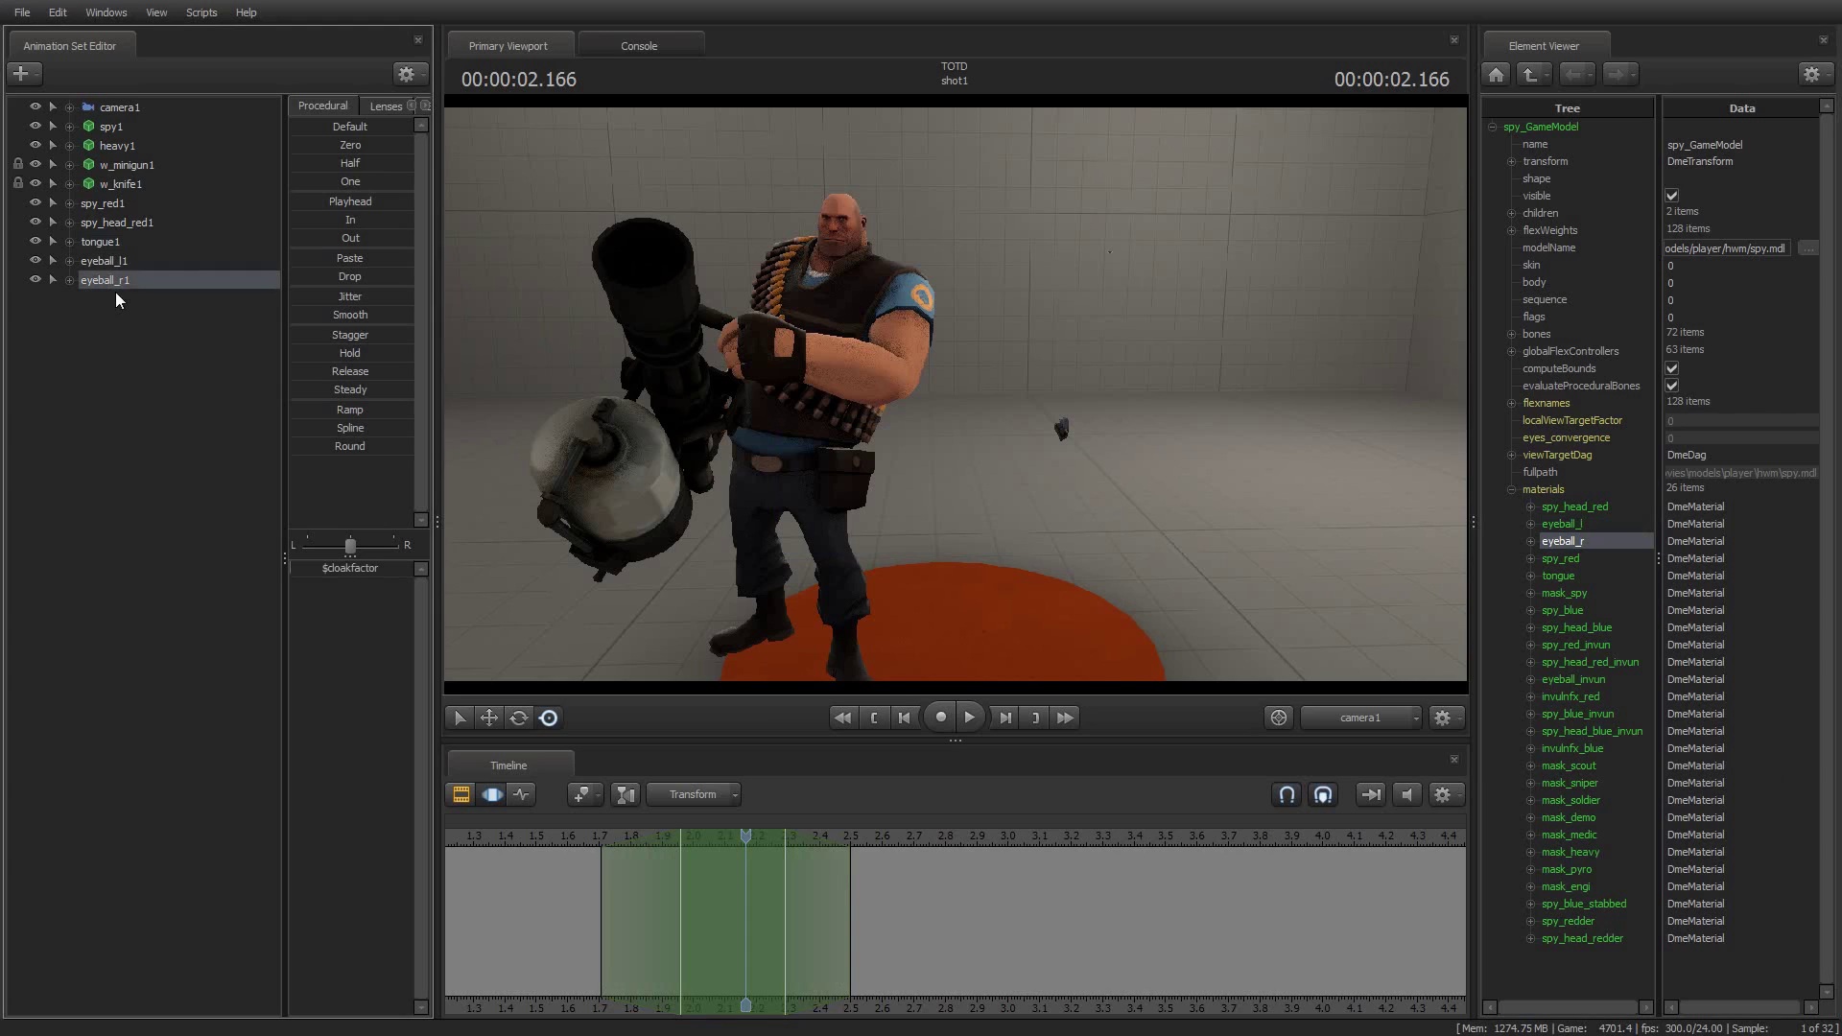
click(296, 567)
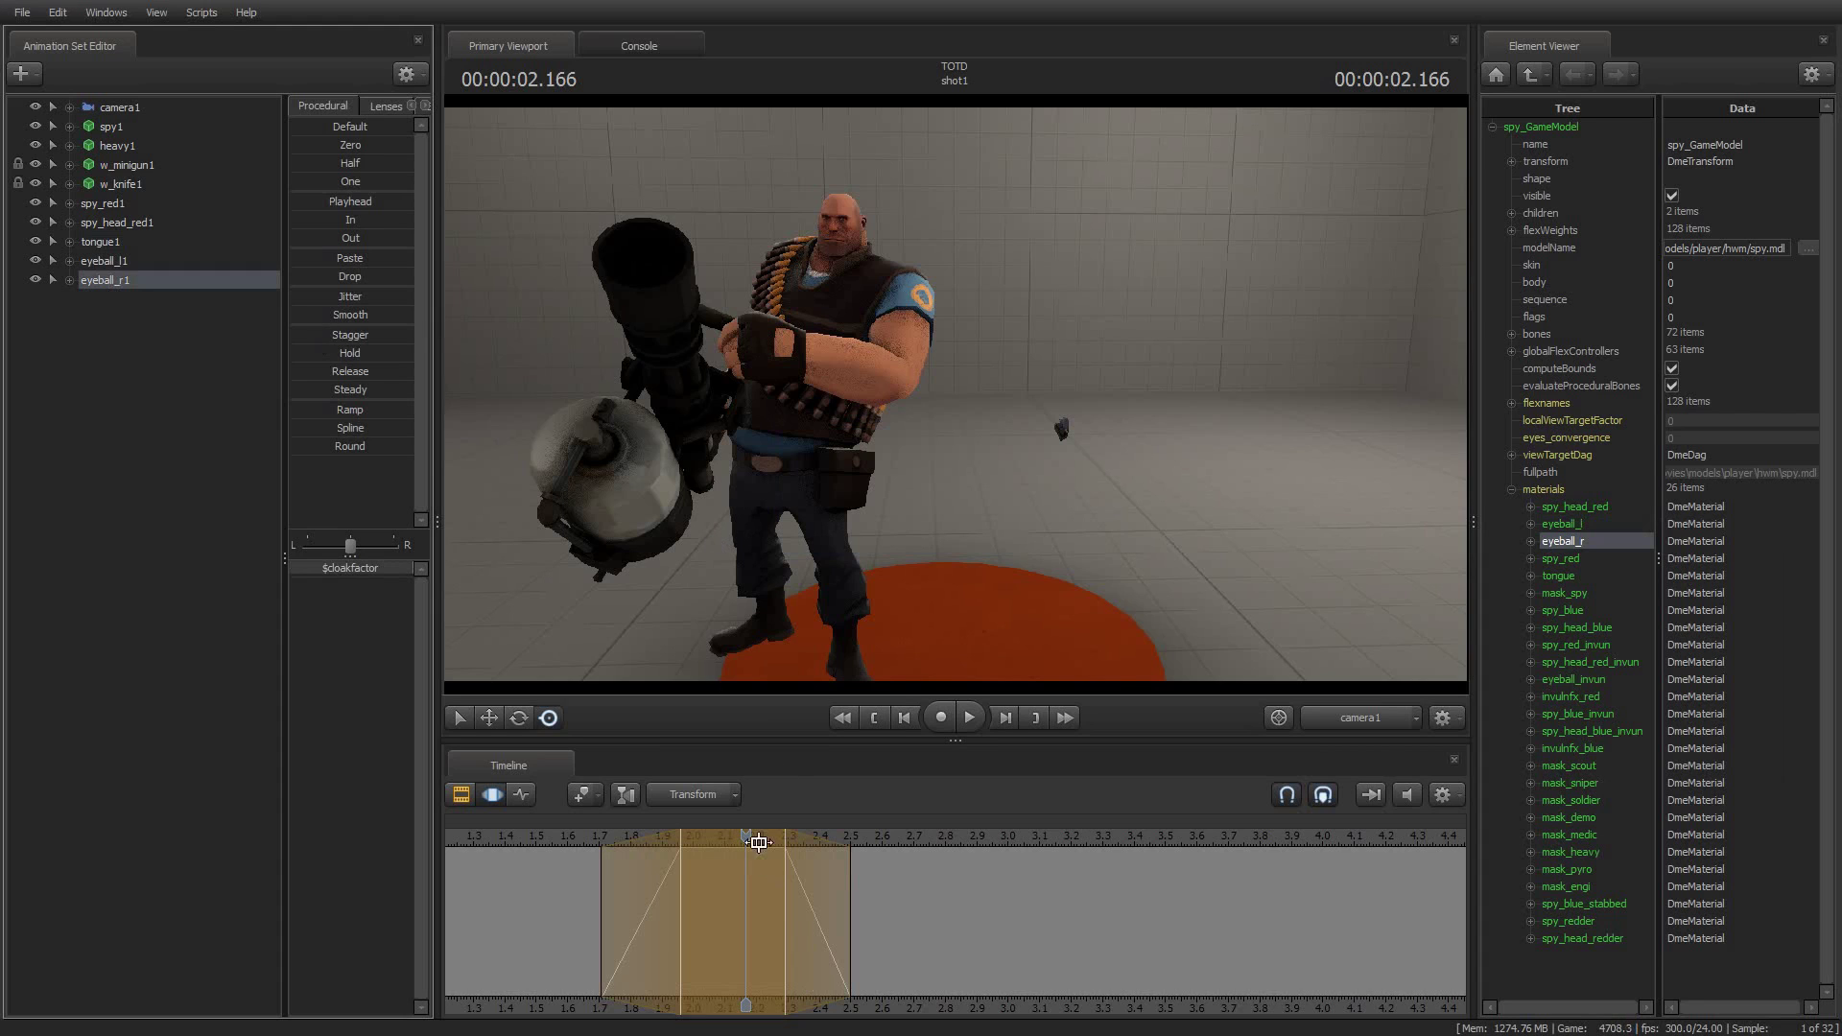
Step: Play back the shot from before the time selection to check the Spy's cloaking and decloaking
drag(746, 836, 548, 836)
key(space)
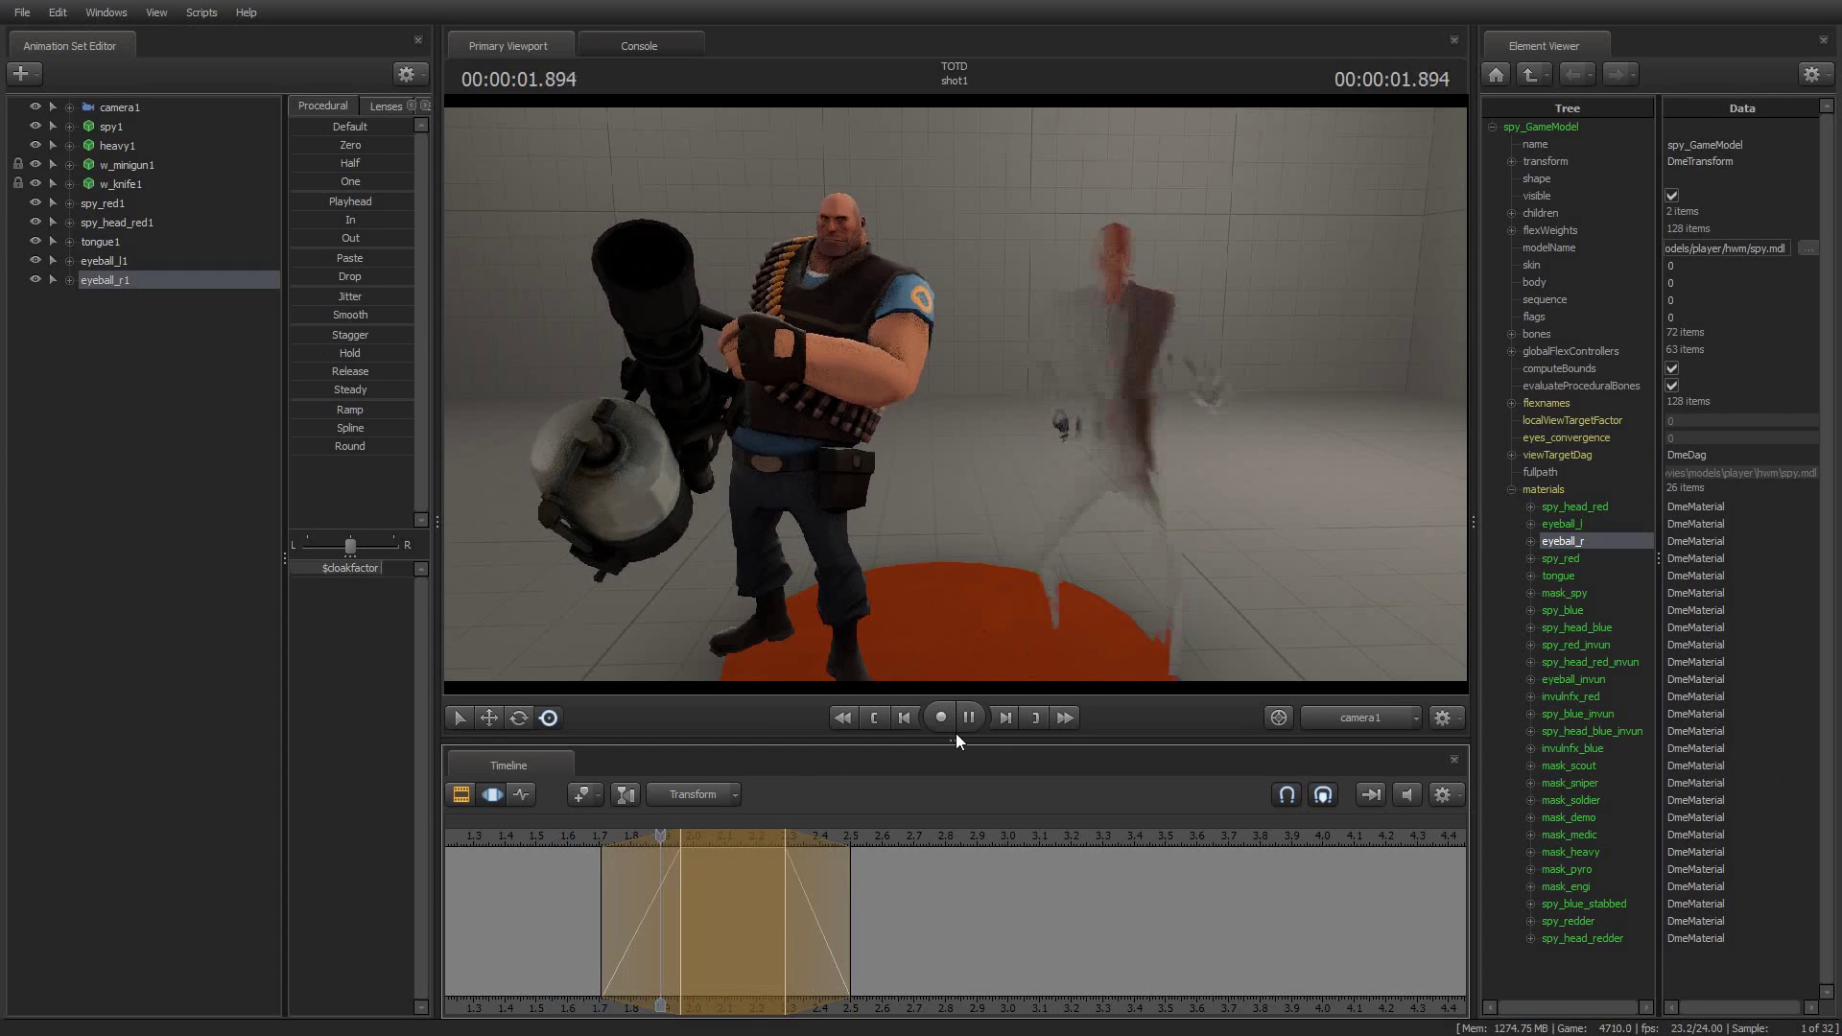
key(space)
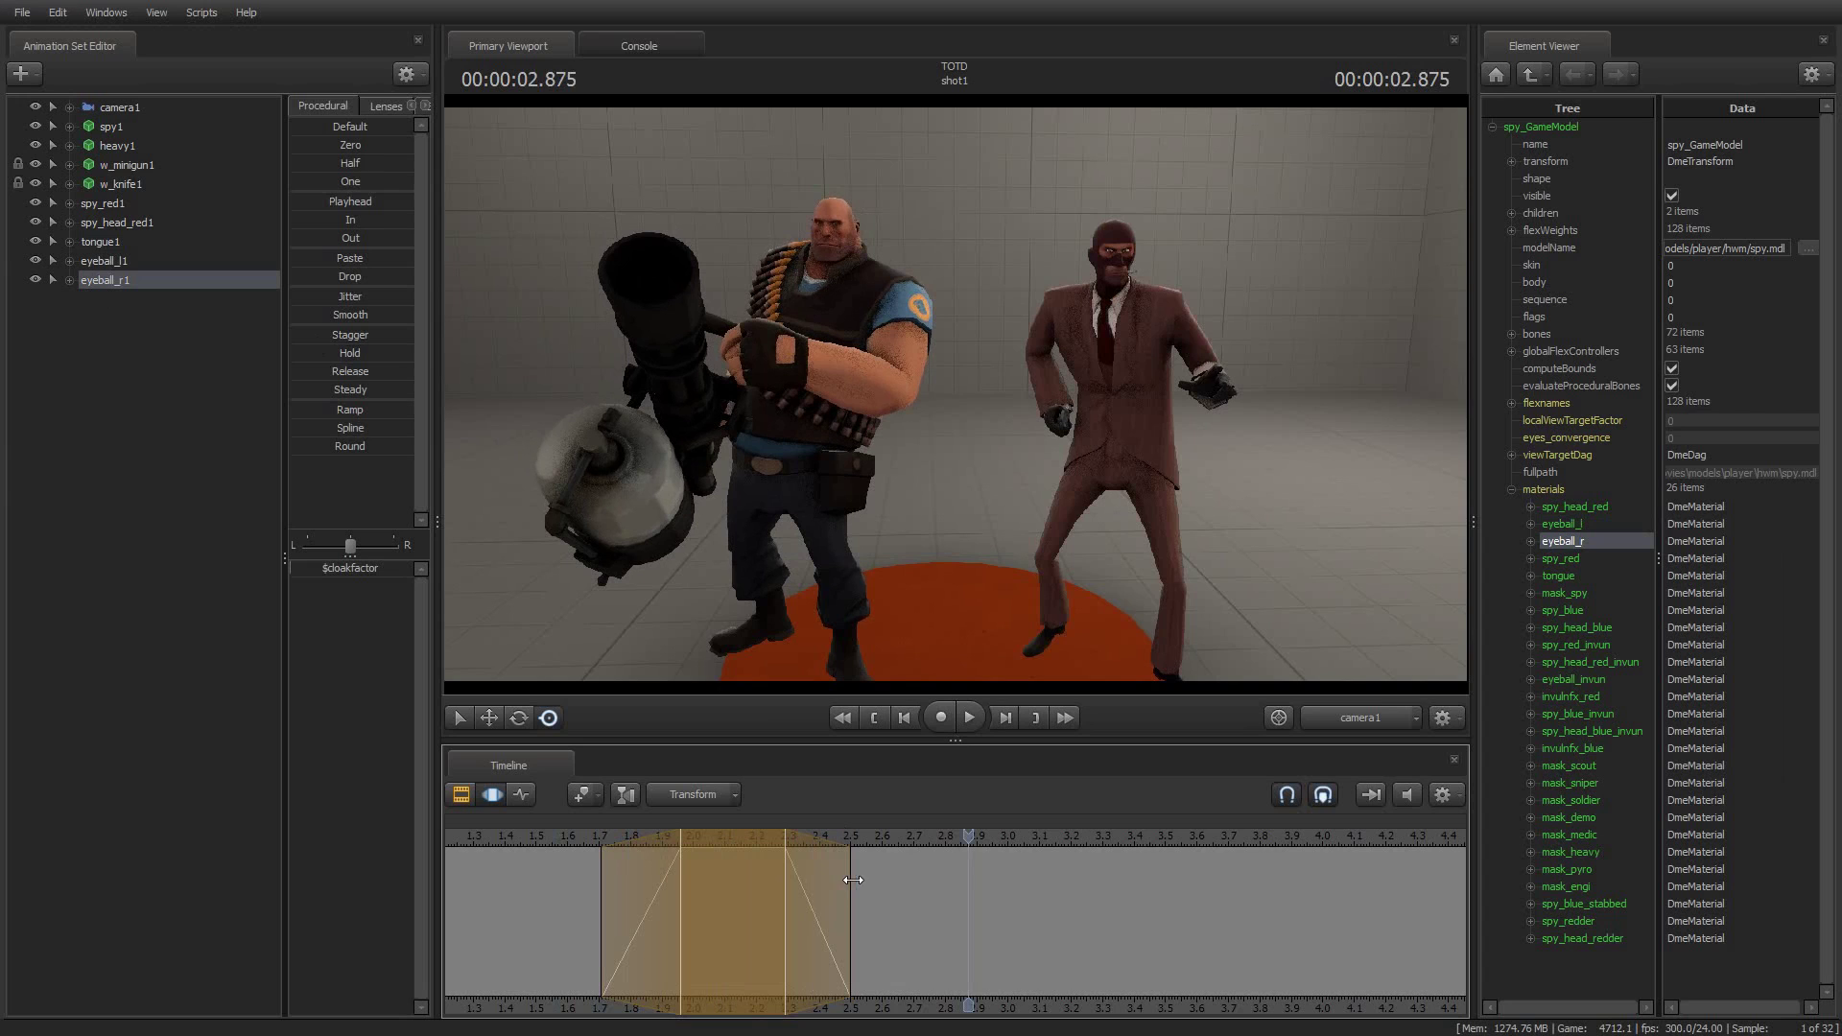
Step: Extend the time selection's hold to about 3.5 seconds with falloff ending at about 3.8 seconds, and play back the shot
drag(847, 885, 1099, 887)
drag(787, 891, 1267, 872)
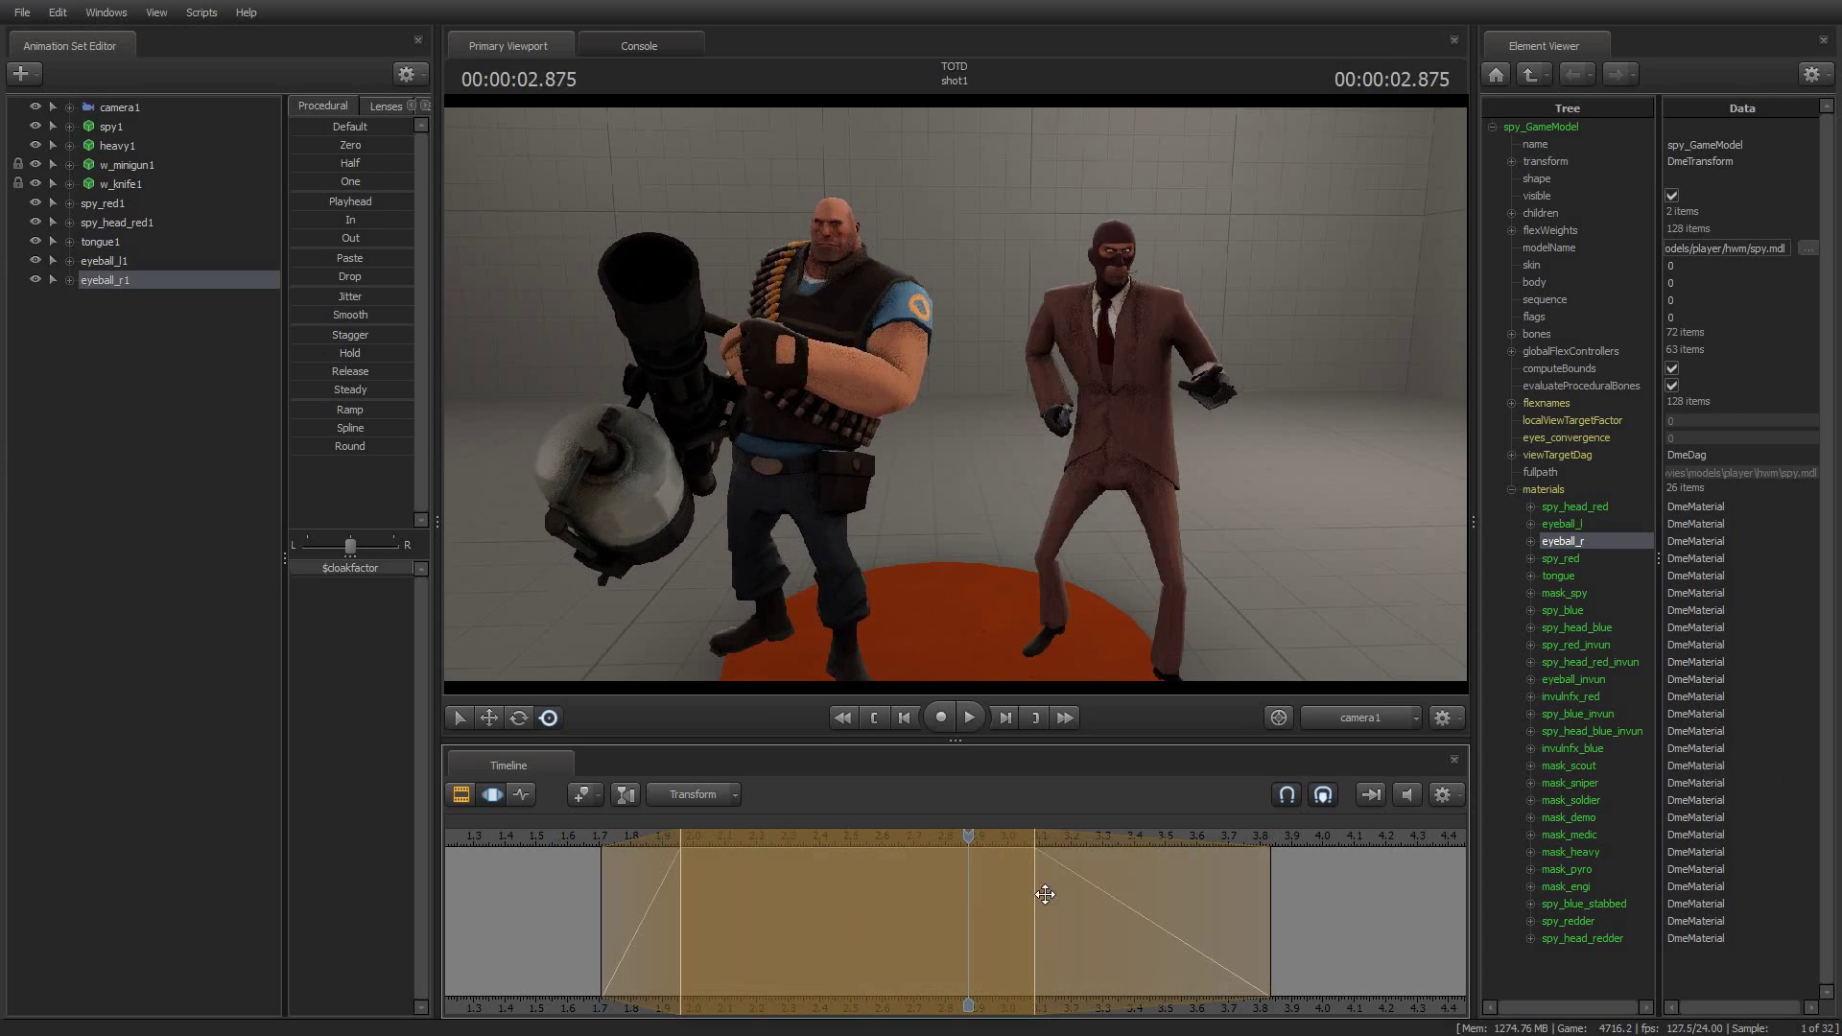
drag(1034, 895, 1164, 892)
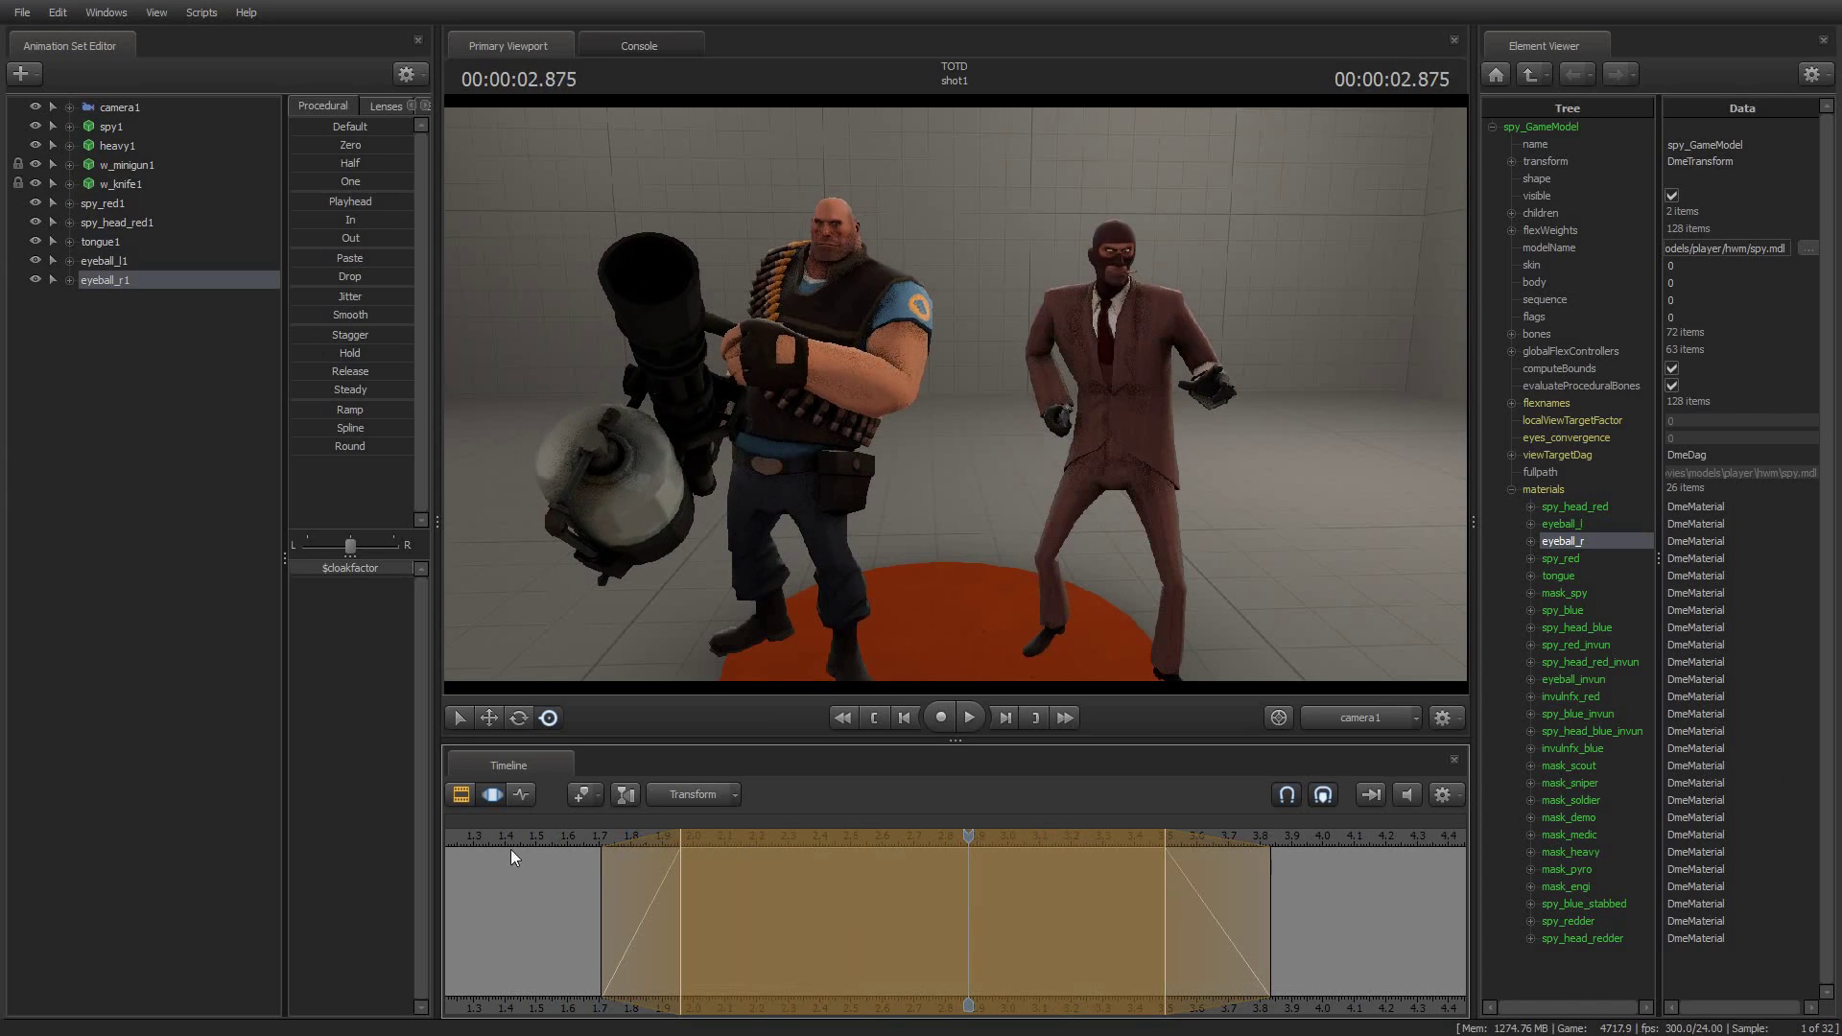
click(474, 838)
key(space)
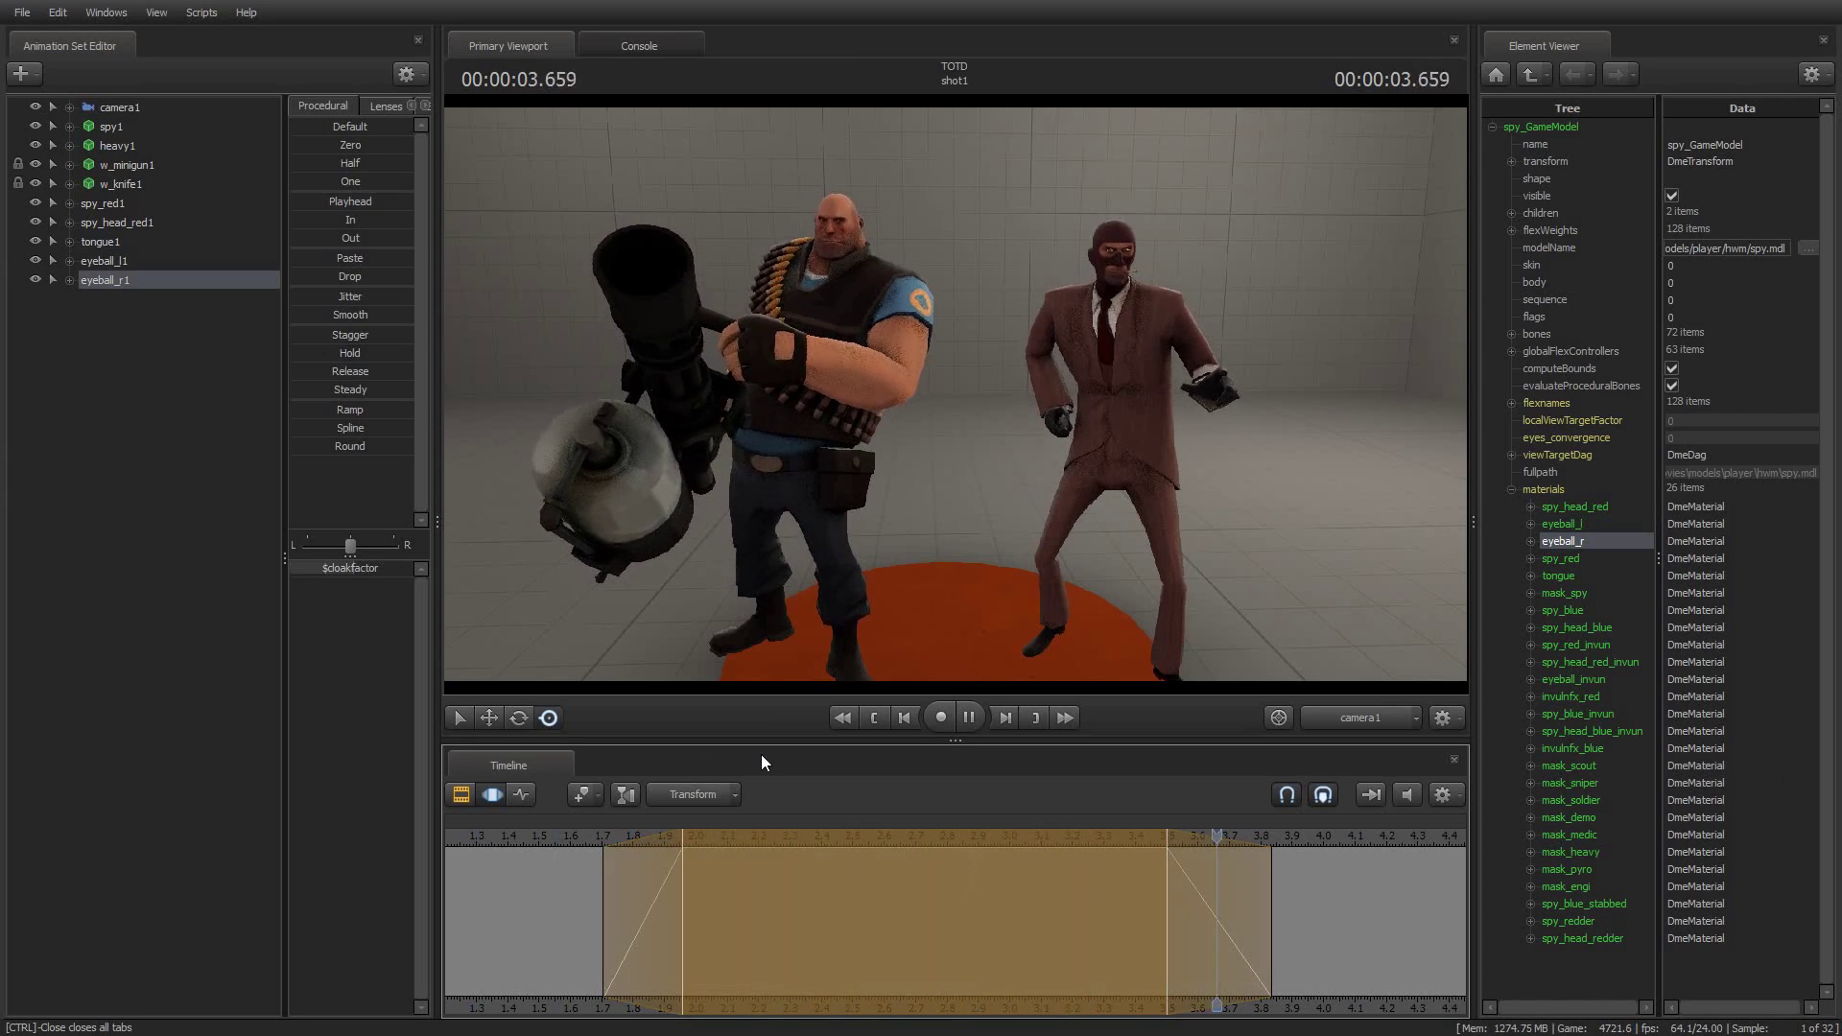
key(space)
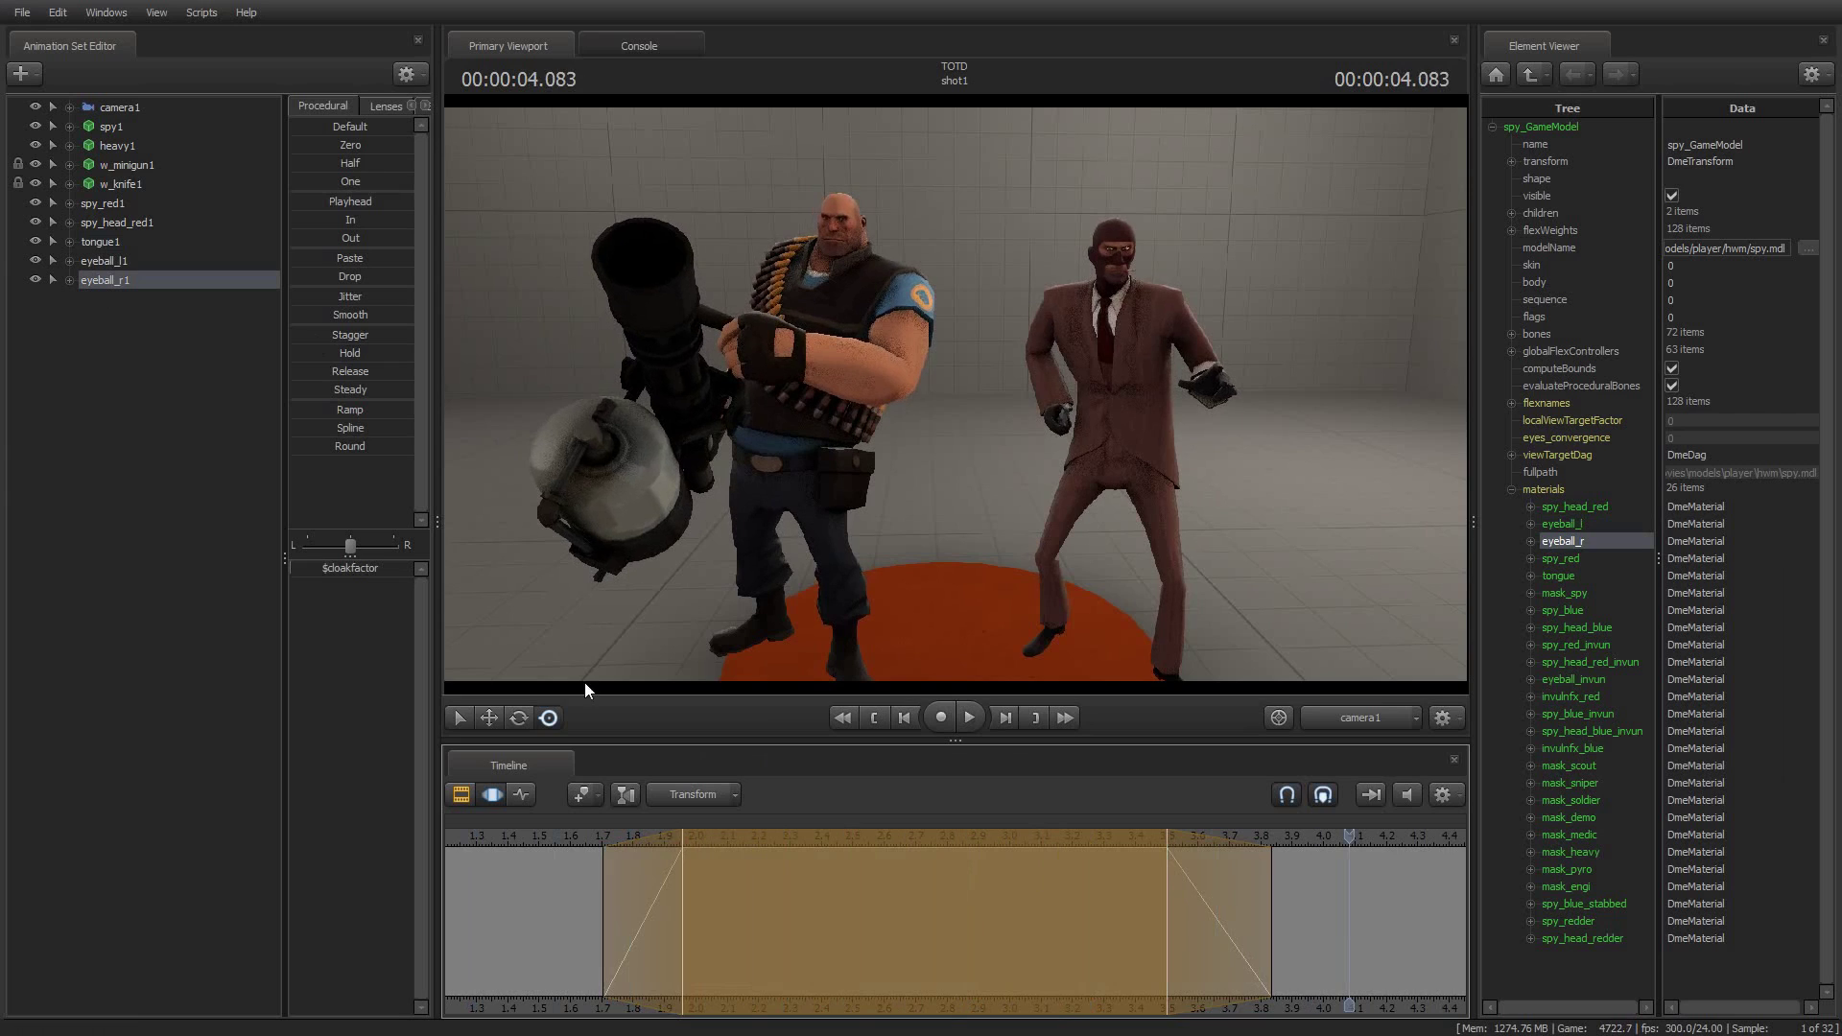
Step: Raise $cloakfactor to its maximum for all five Spy material animation sets, from spy_red1 to eyeball_r1, across the extended time selection
click(112, 263)
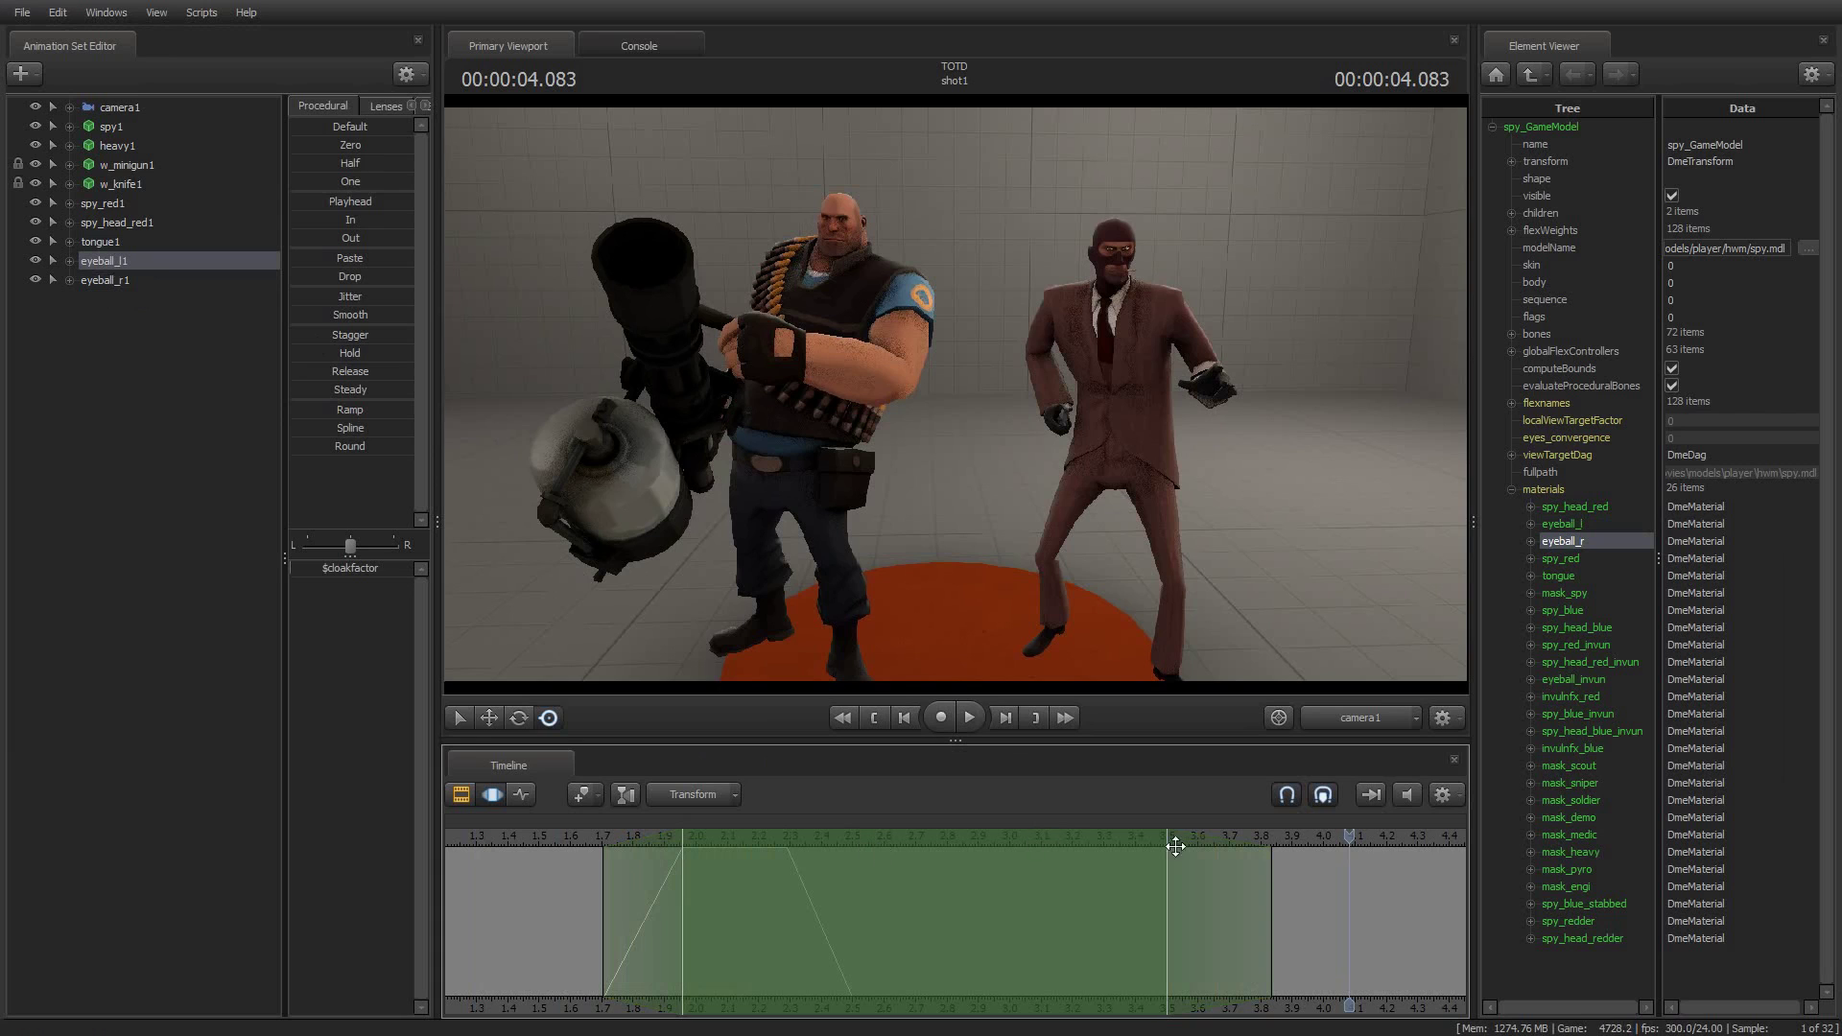
drag(1307, 836, 906, 854)
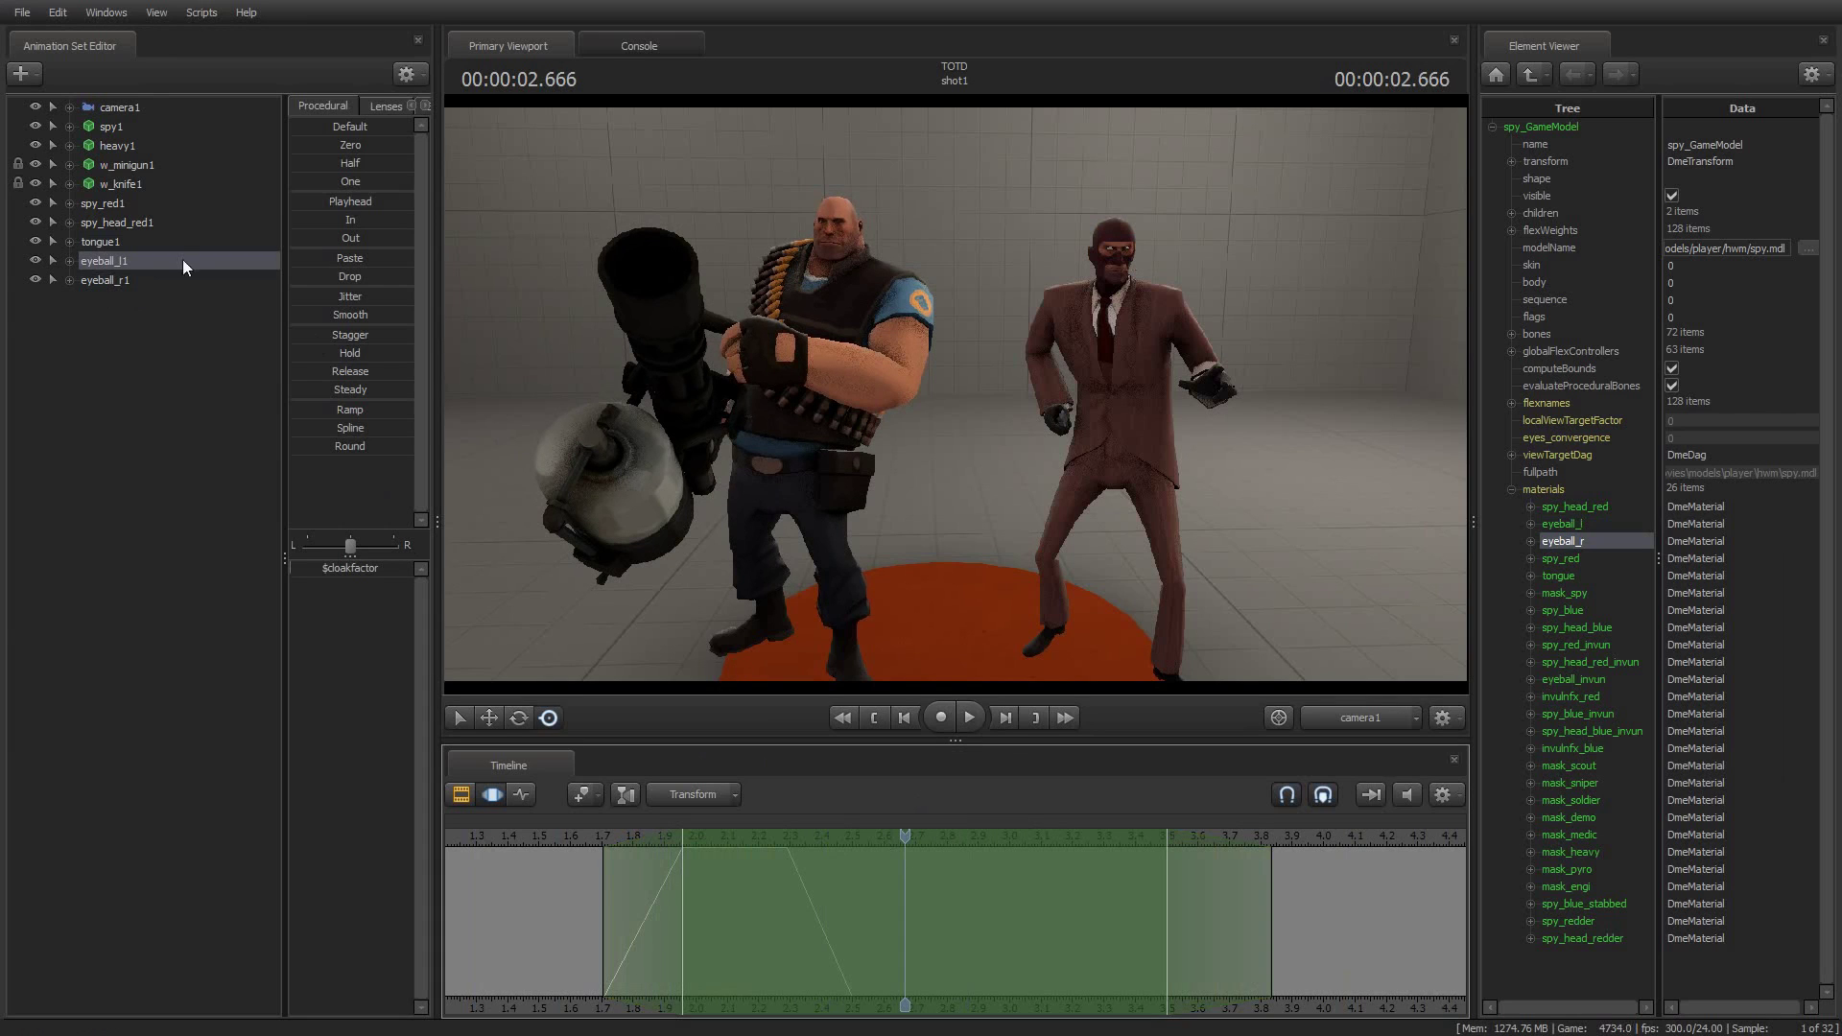
click(105, 204)
shift+click(110, 279)
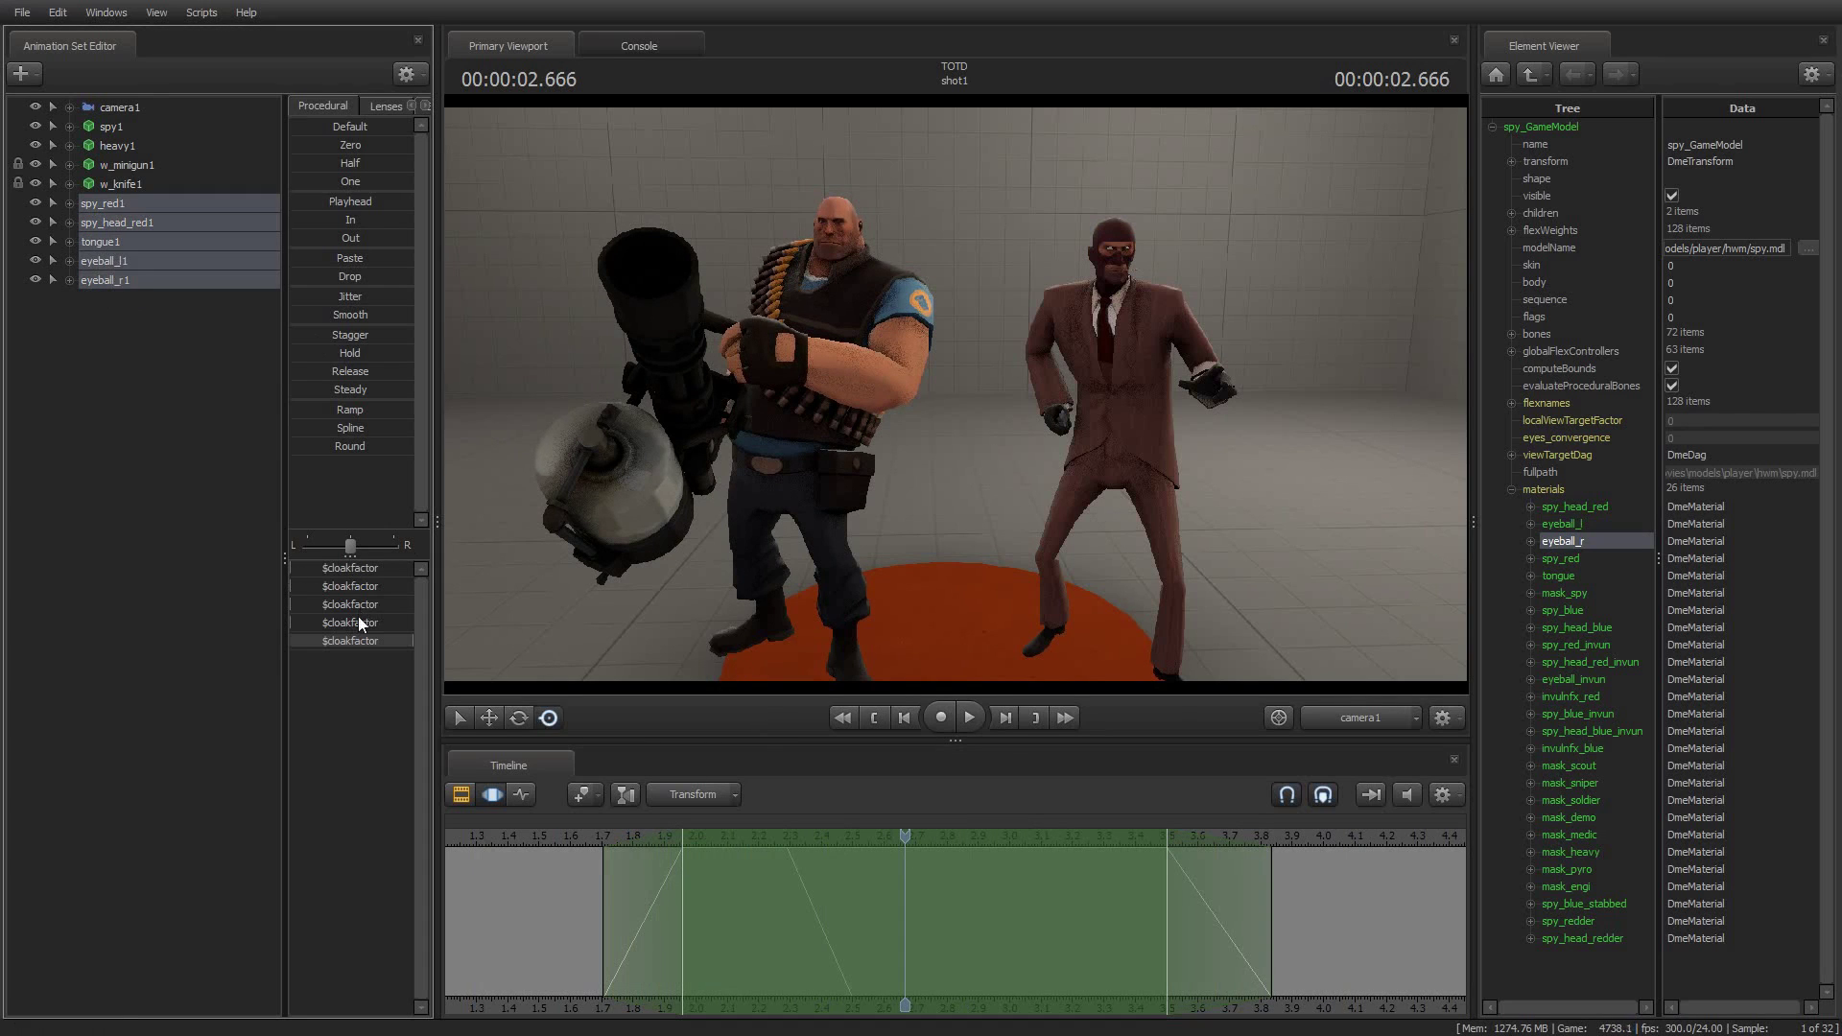
drag(296, 568, 428, 618)
drag(292, 622, 384, 622)
Step: Play back the shot from about 1.4 seconds to check the longer cloaking period
click(504, 838)
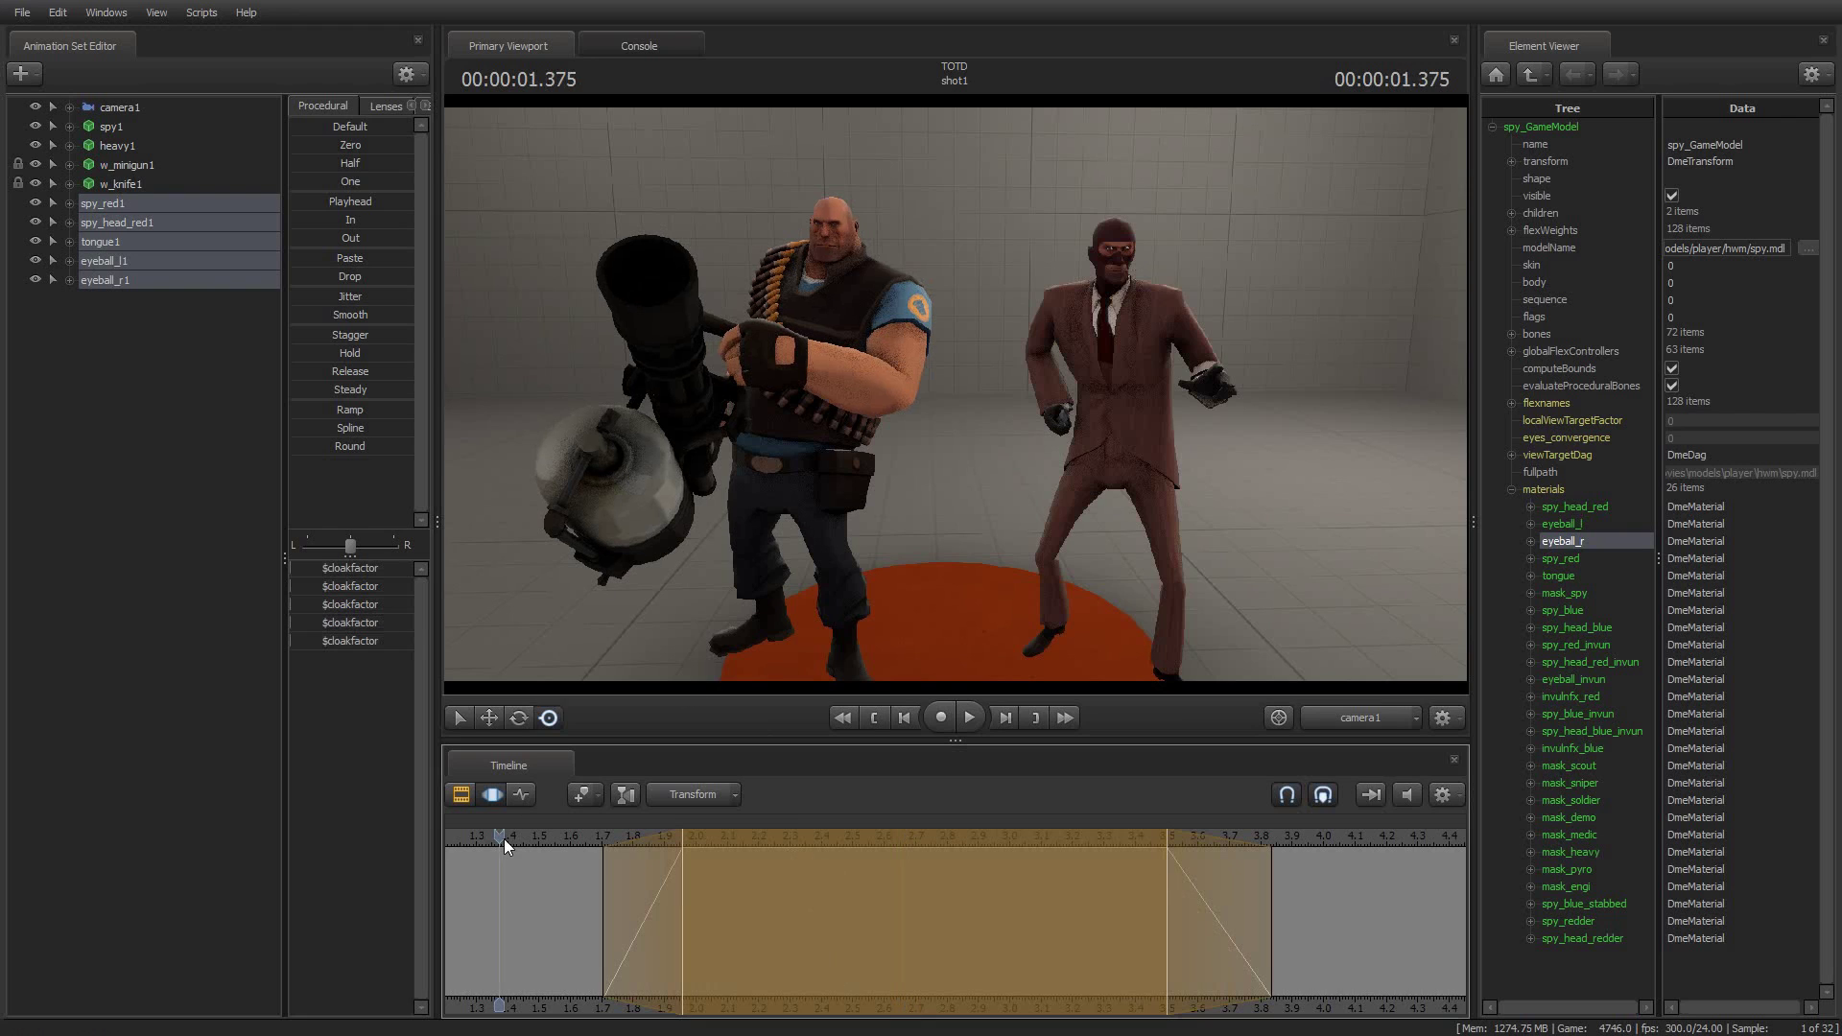
key(space)
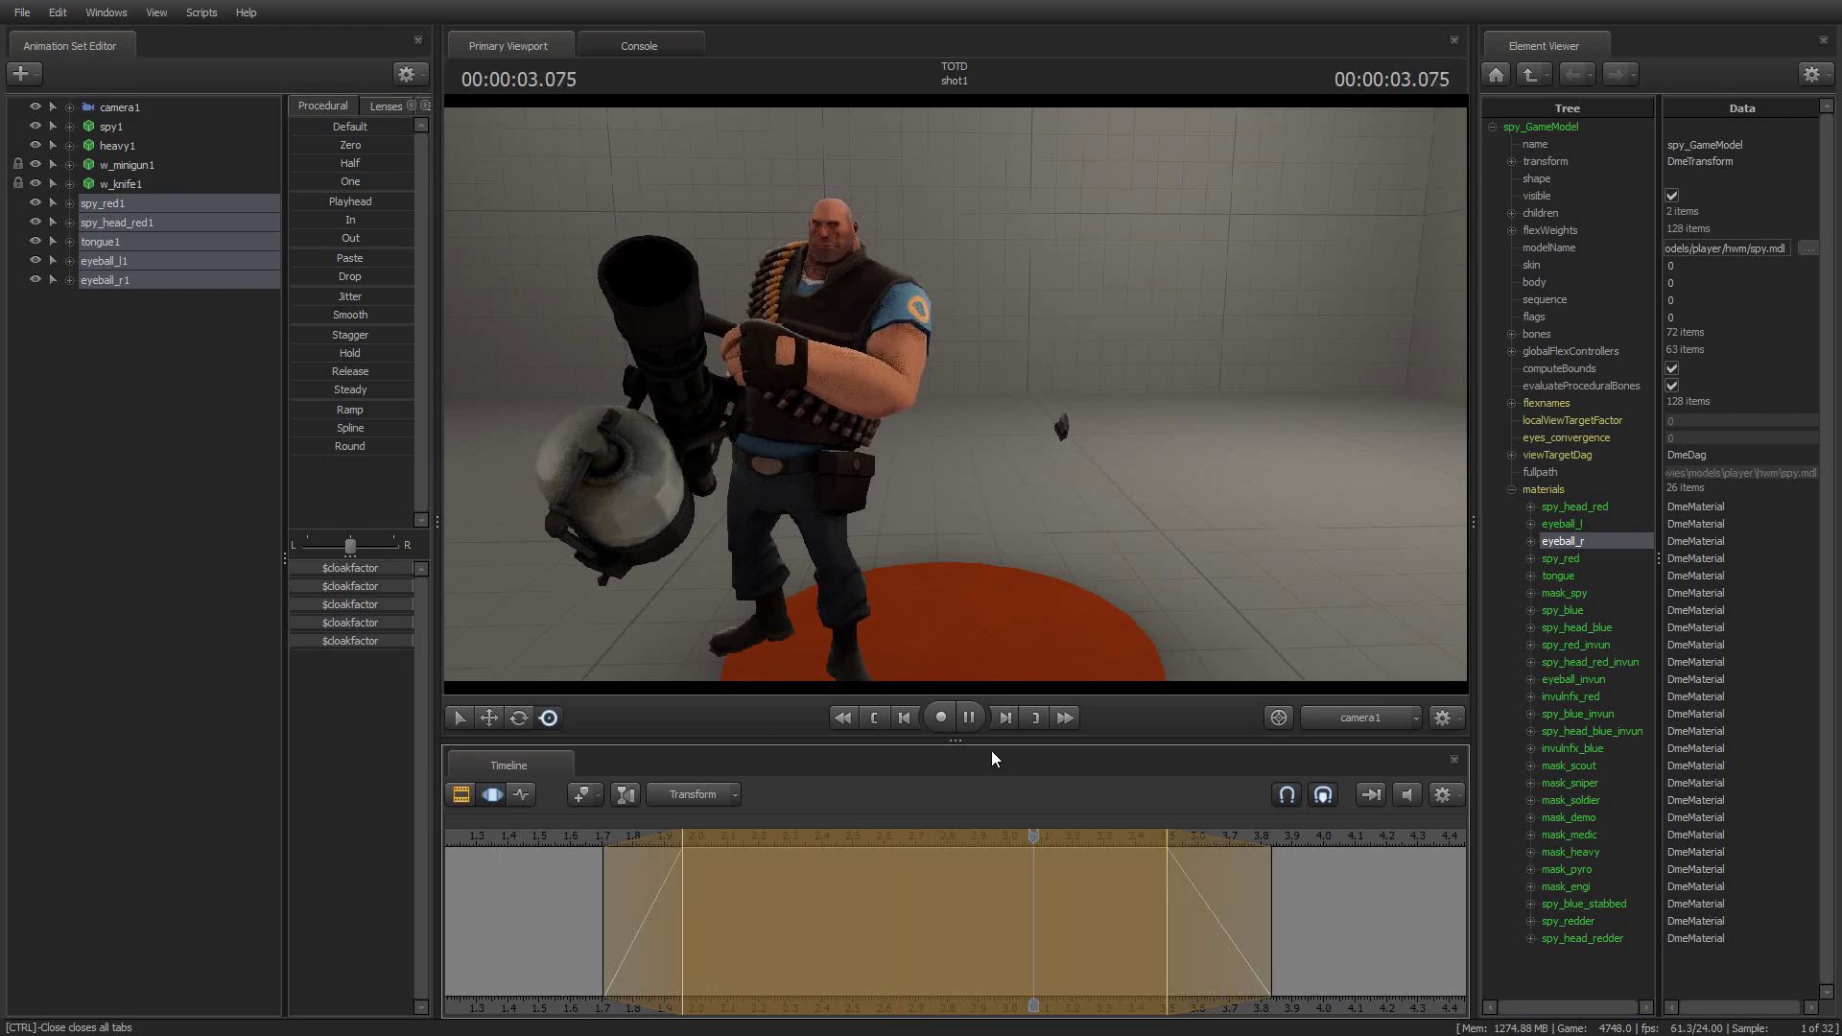
key(space)
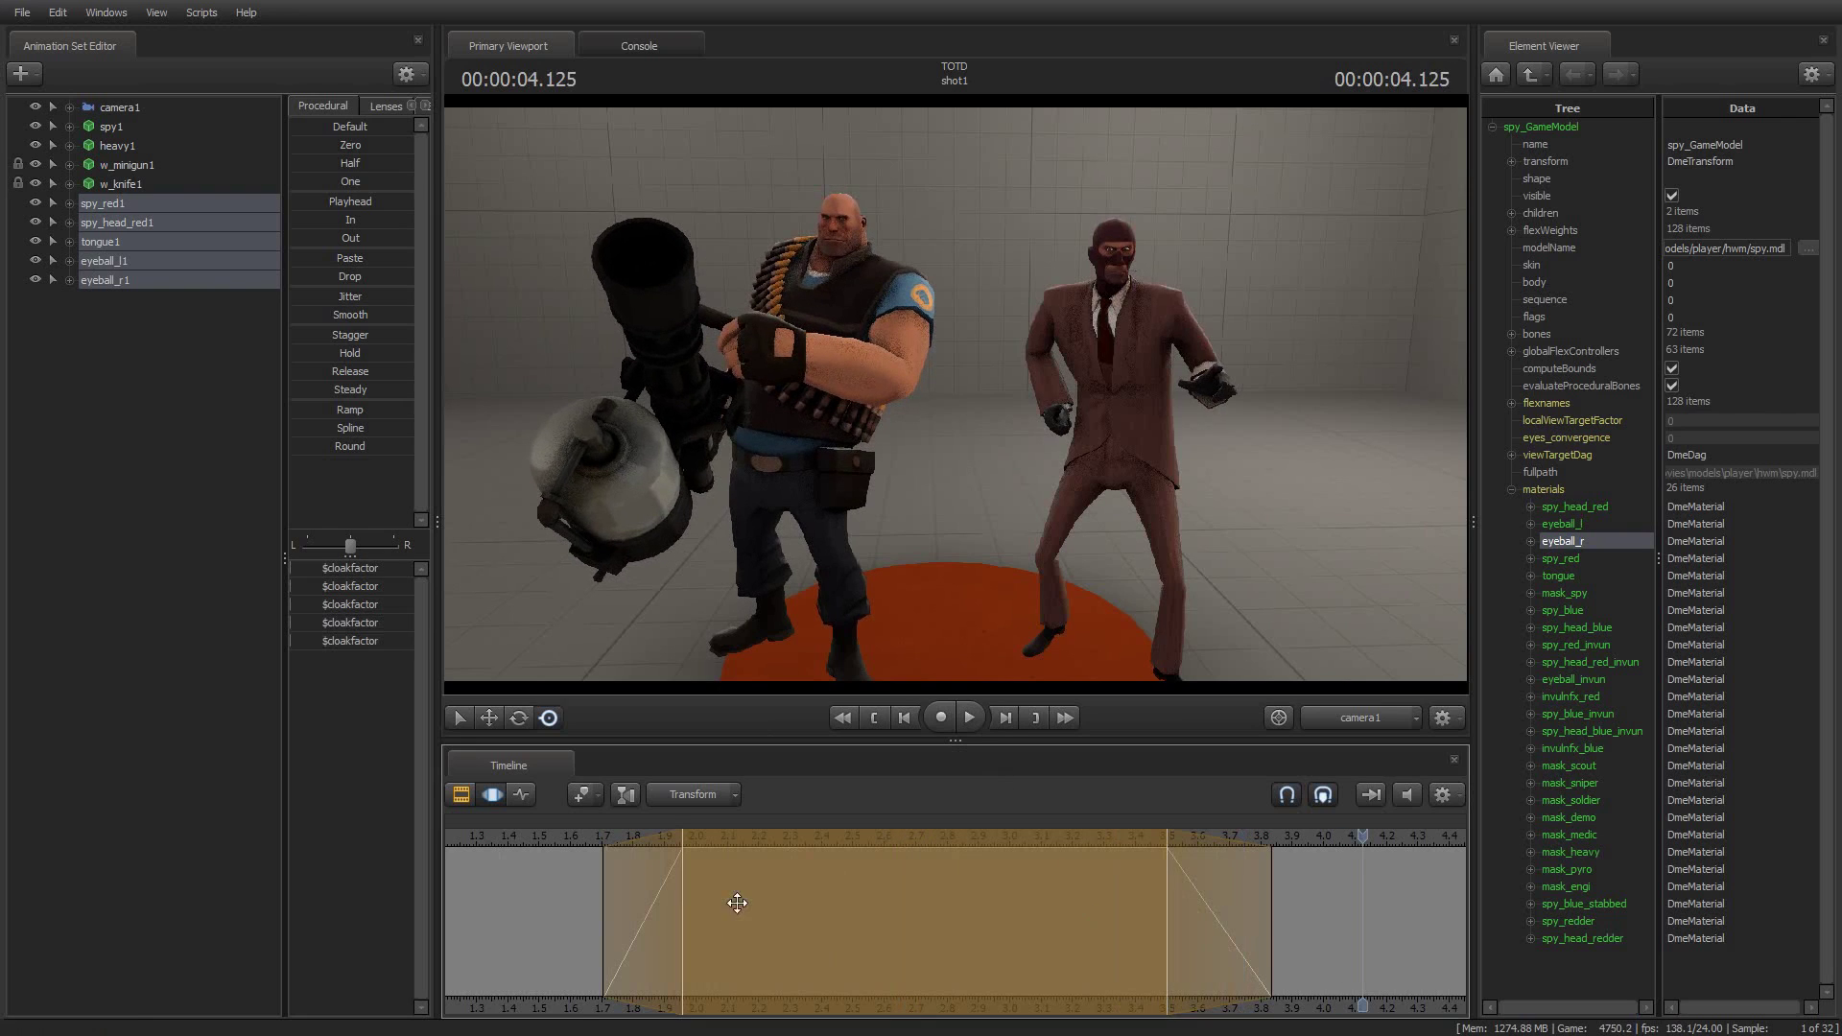
Step: Lengthen both falloffs so the time selection spans about 1.3 to 4.2 seconds, and play back the slower cloaking transitions
drag(603, 912, 485, 920)
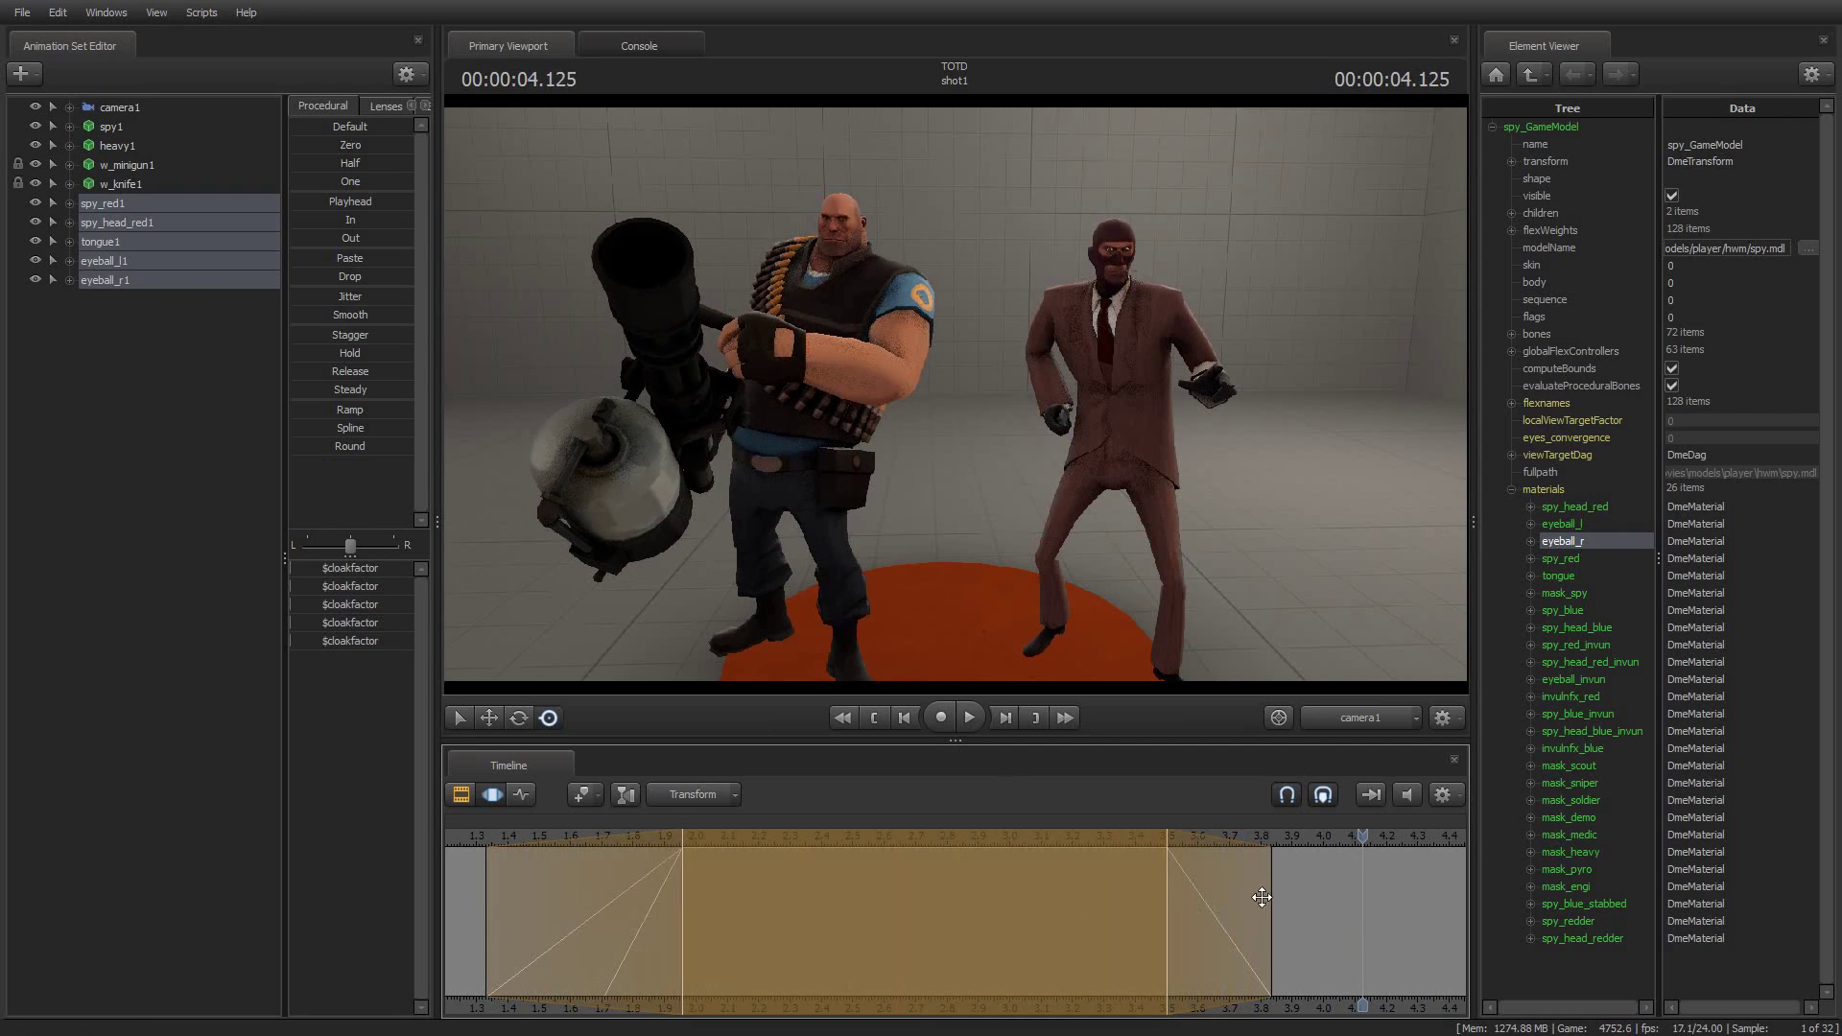
drag(1271, 898, 1375, 892)
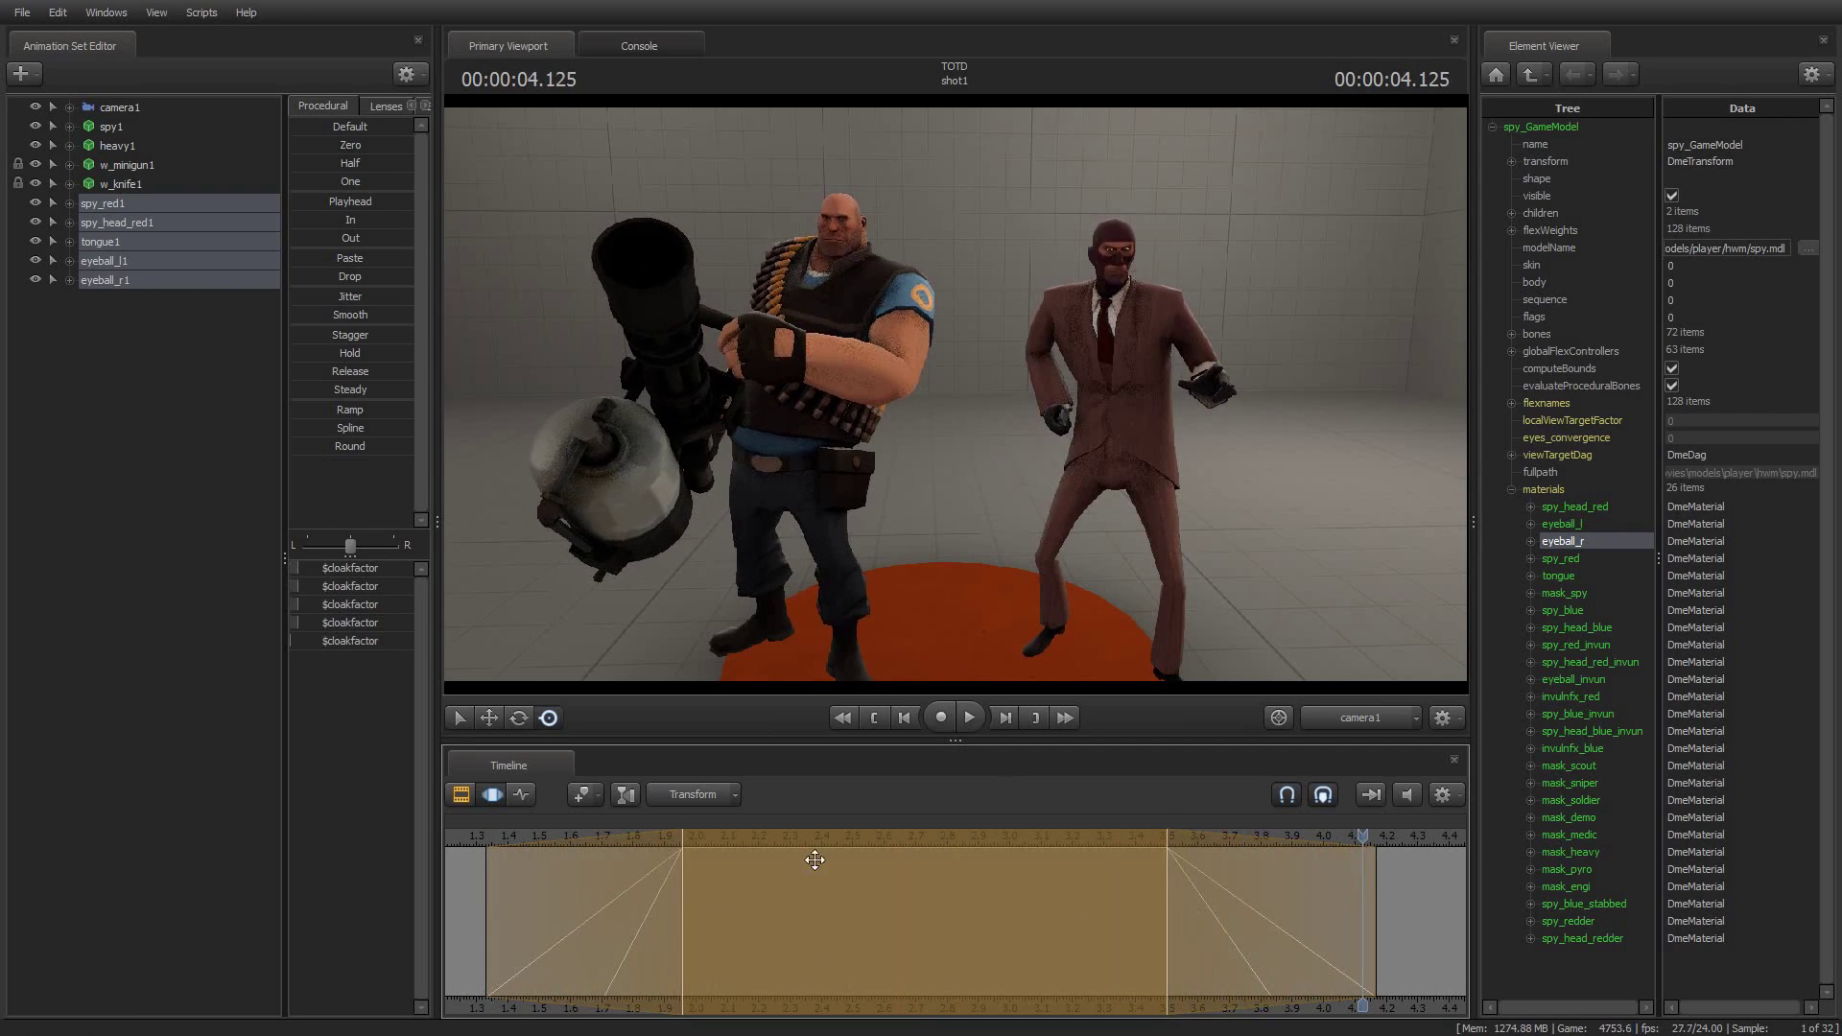
click(459, 836)
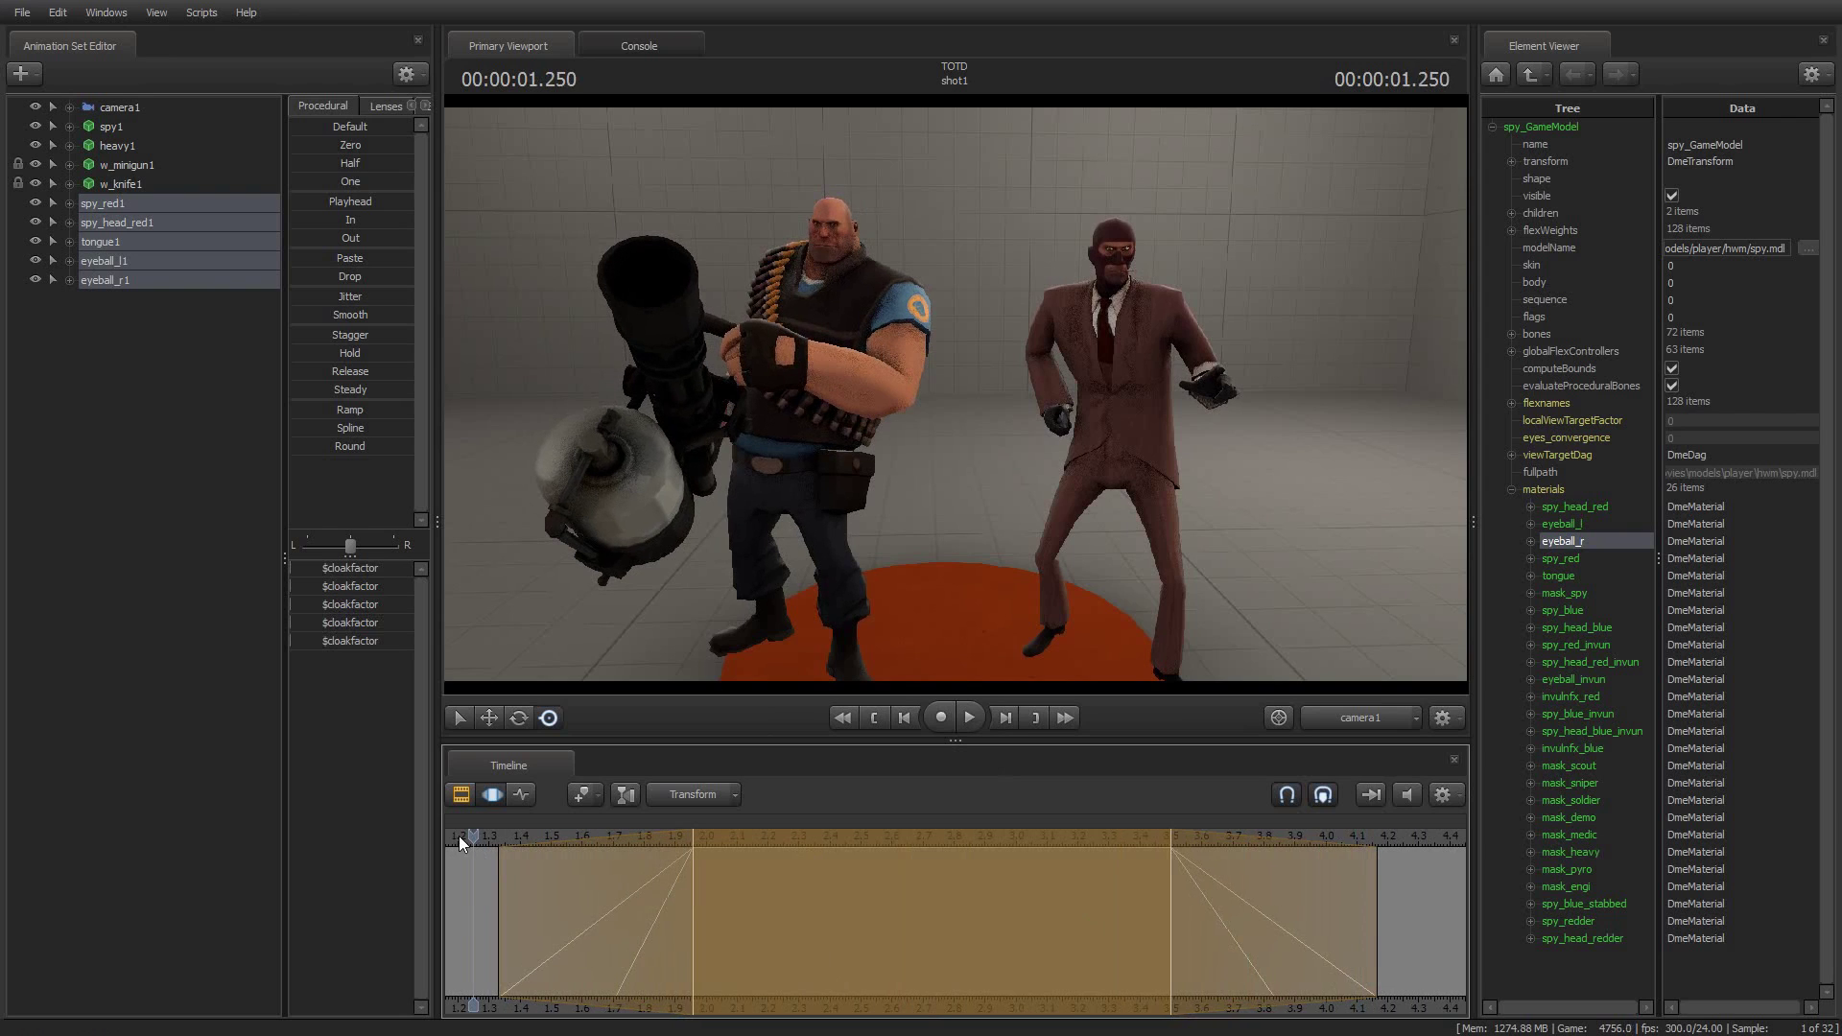
key(Home)
key(space)
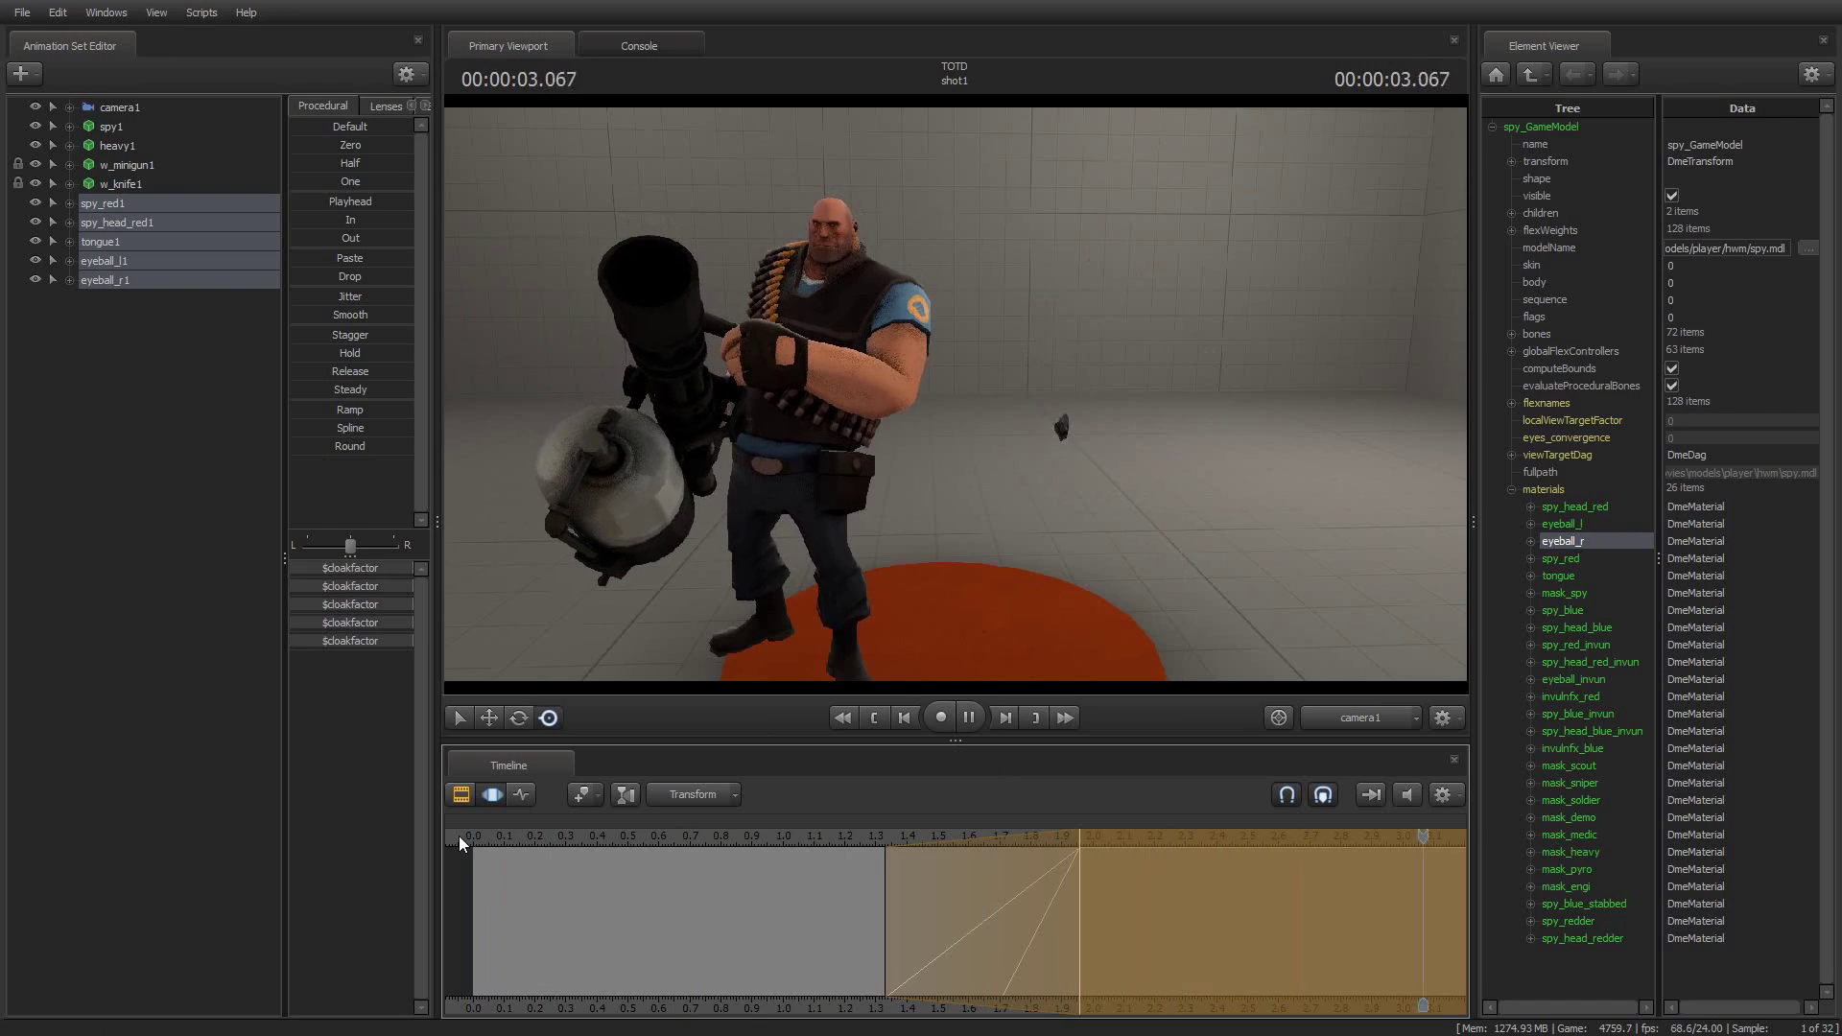
scroll(528, 869, down, 3)
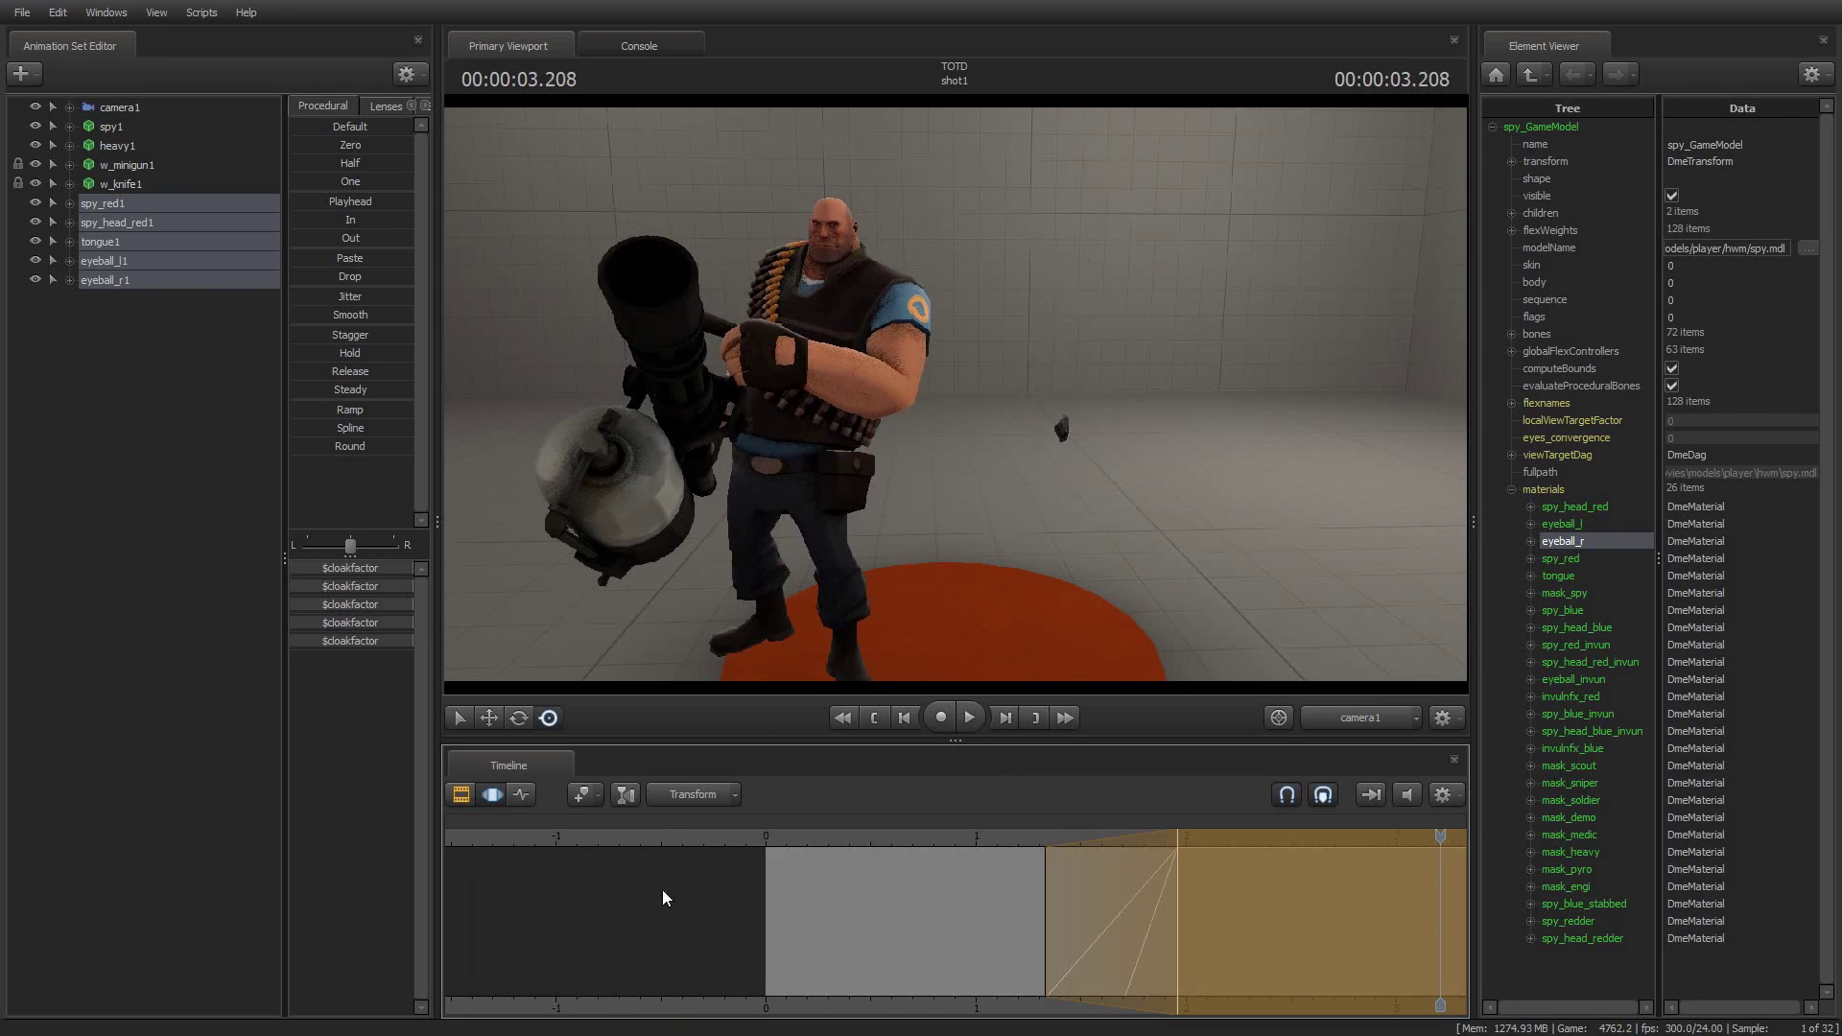
middle_drag(945, 1017, 689, 1017)
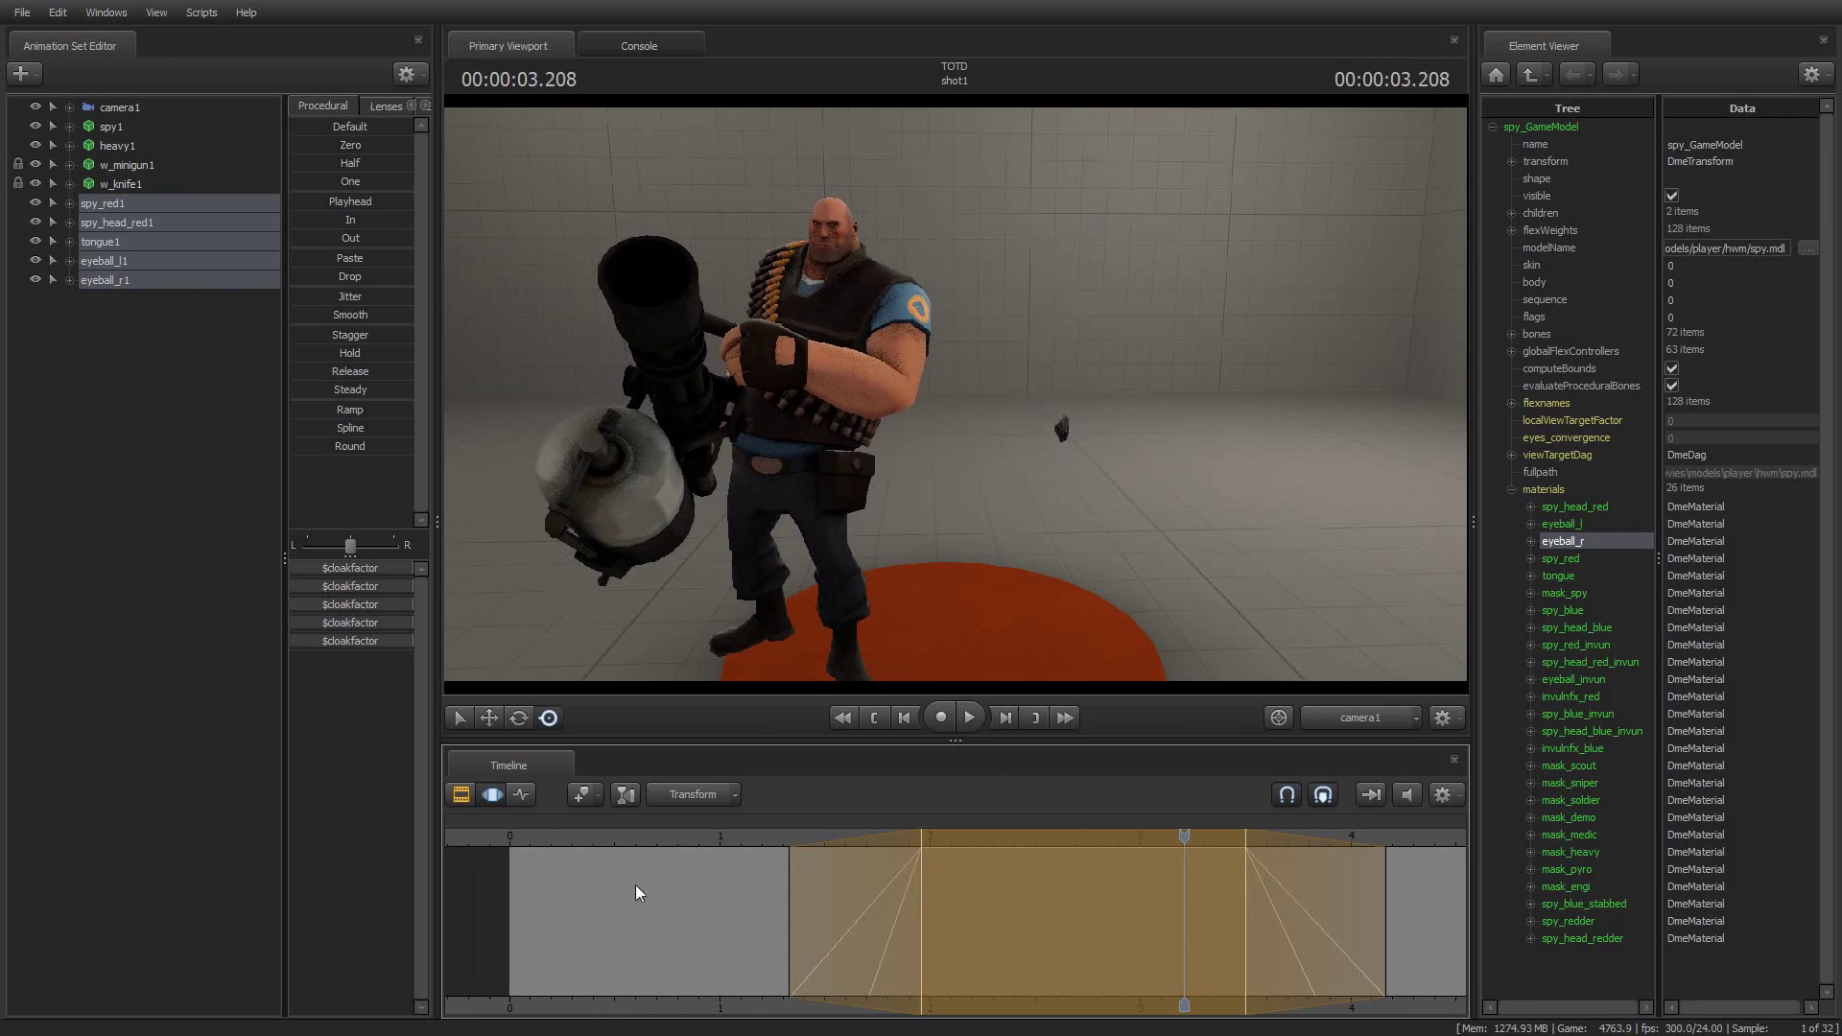
key(space)
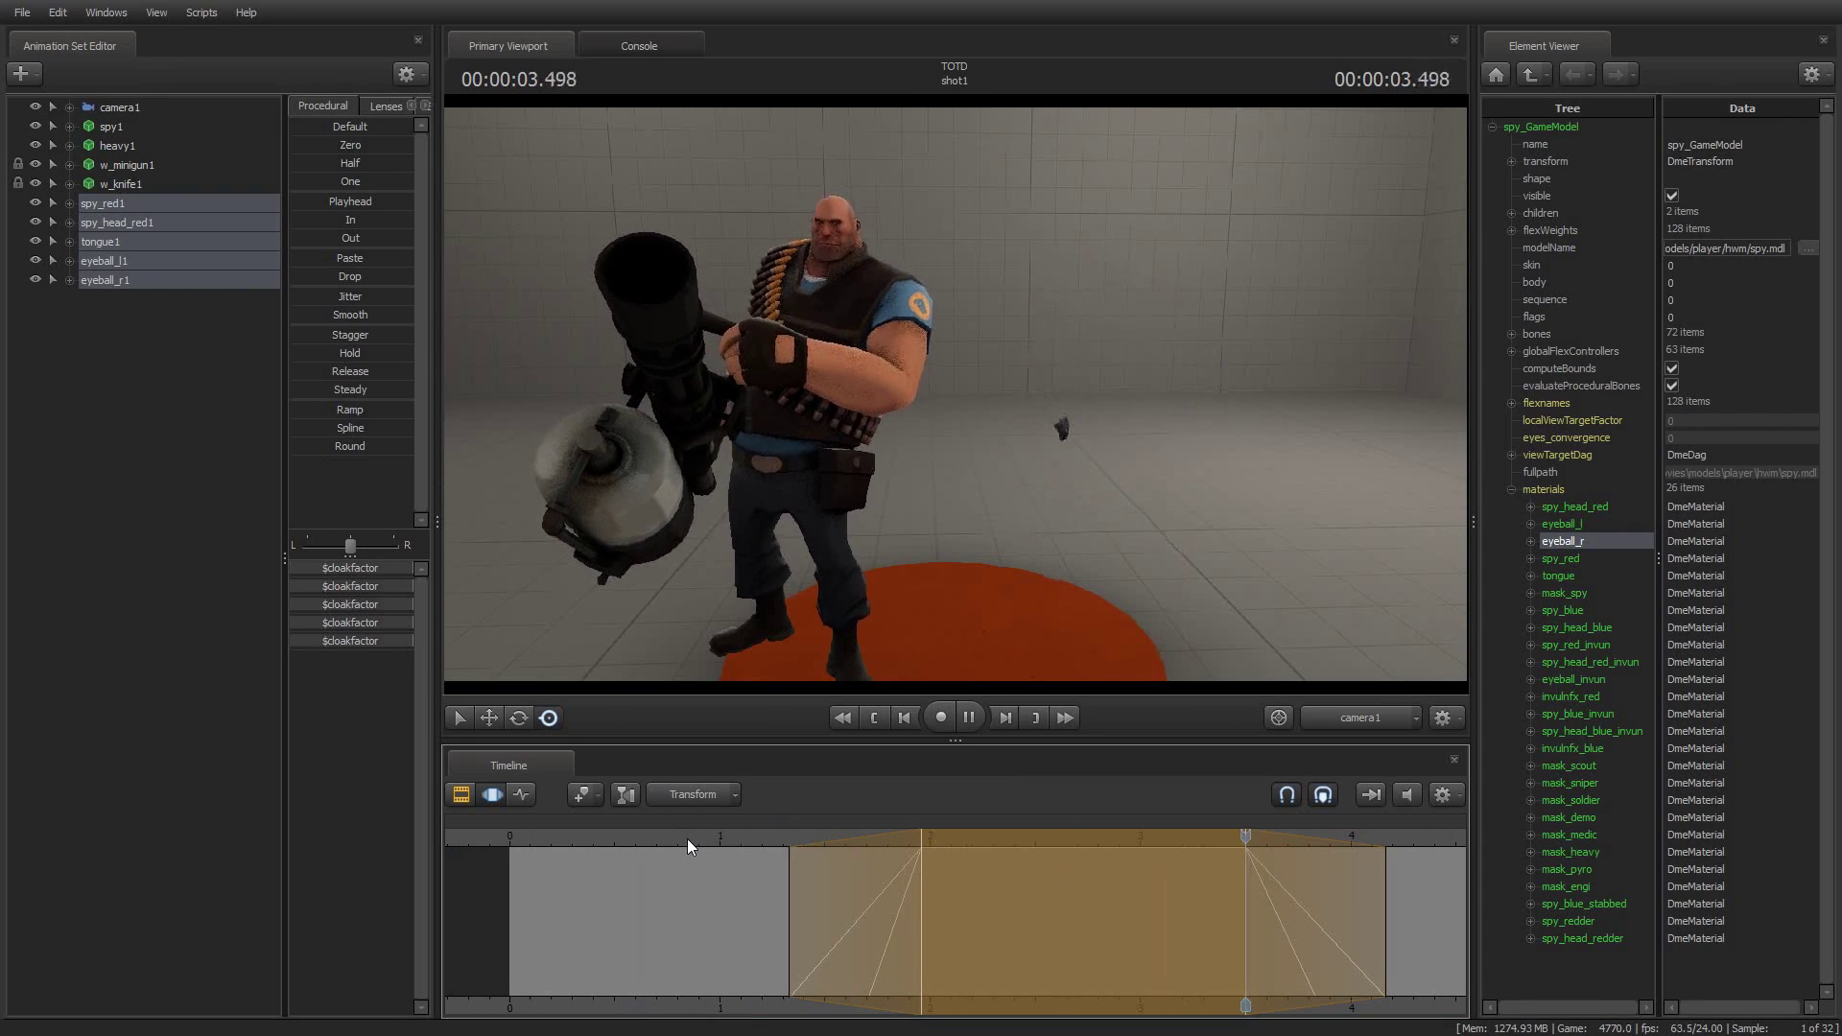
key(space)
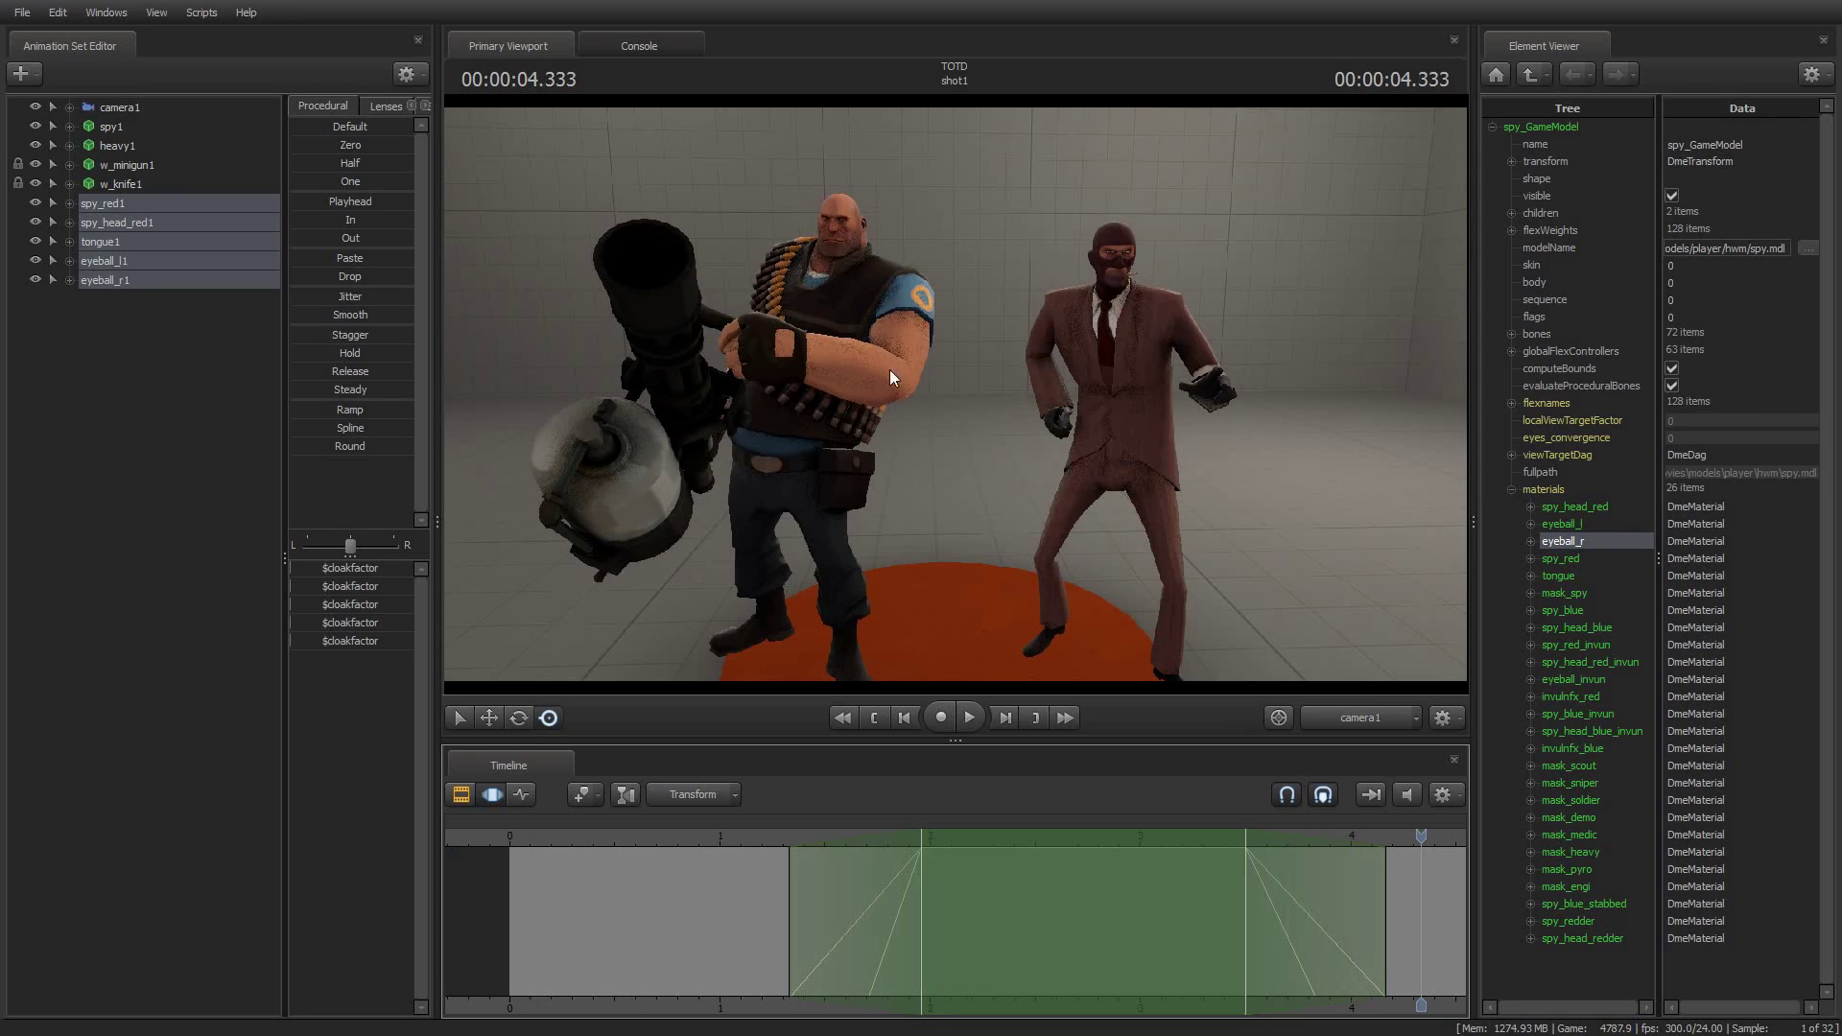
Step: Add override materials to w_knife1 and show its model in the Element Viewer
right_click(125, 181)
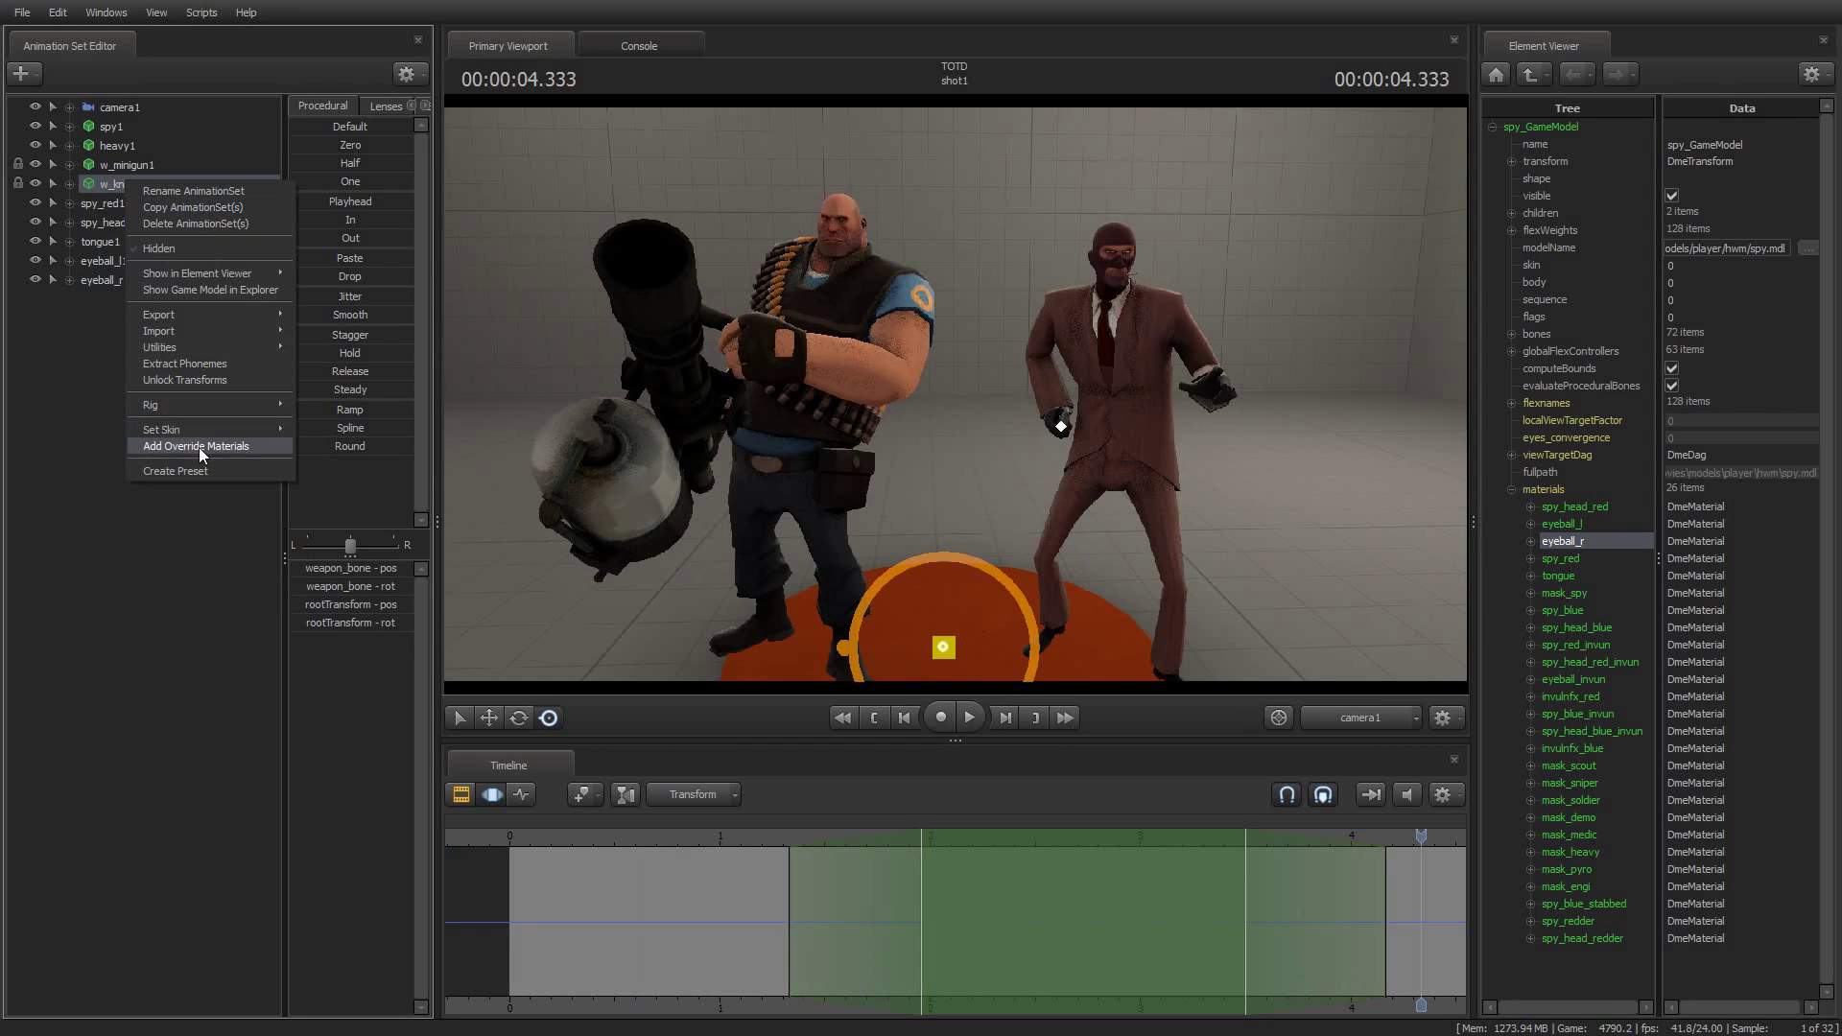
click(198, 447)
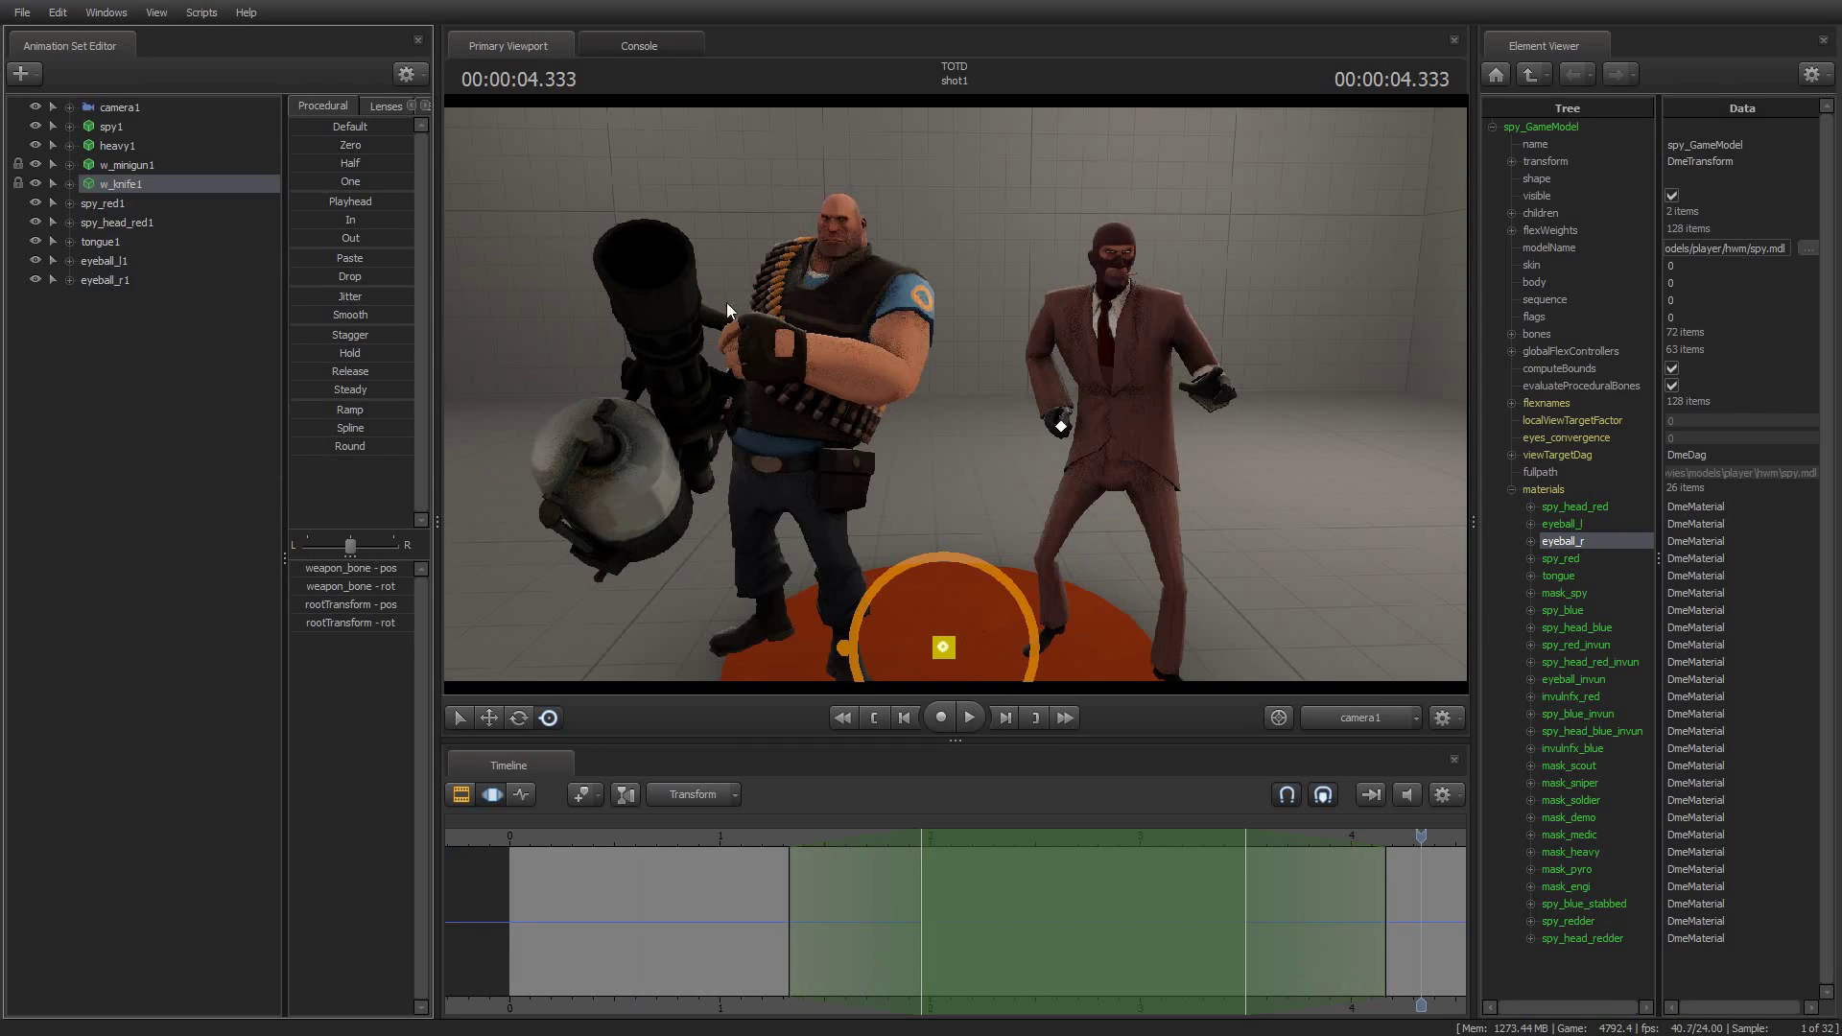
right_click(107, 183)
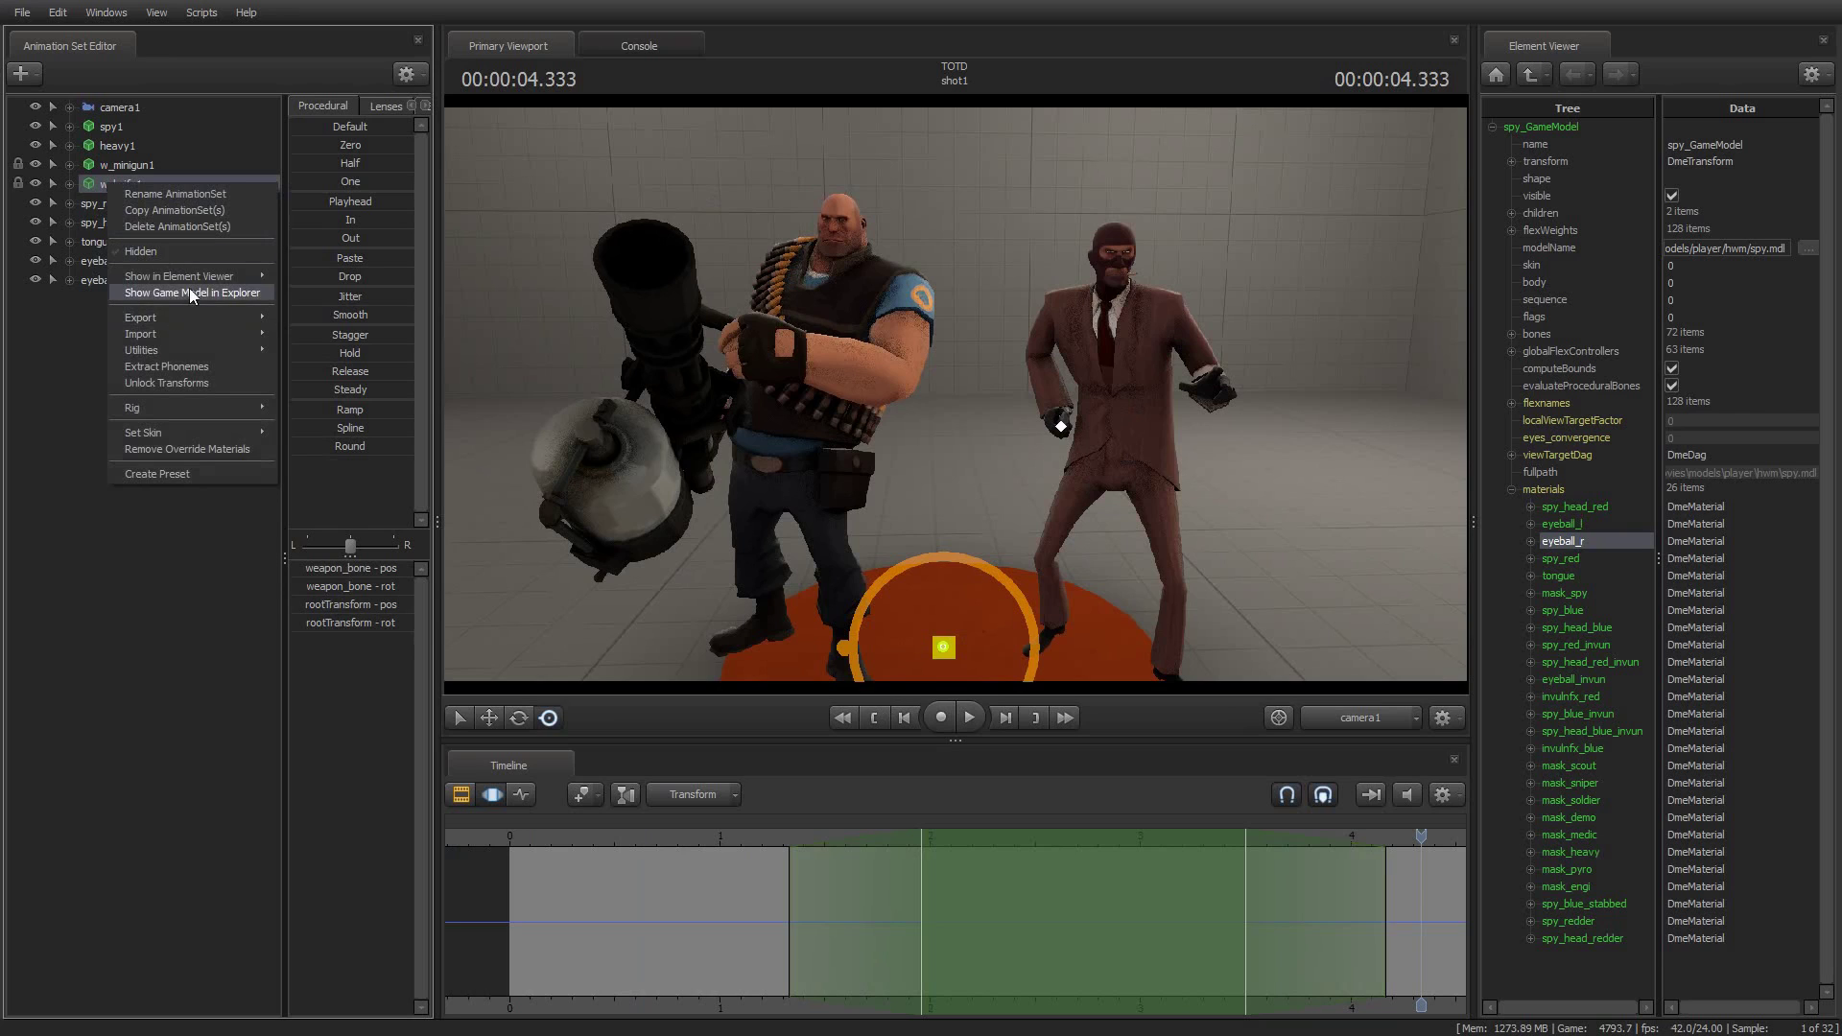
click(312, 292)
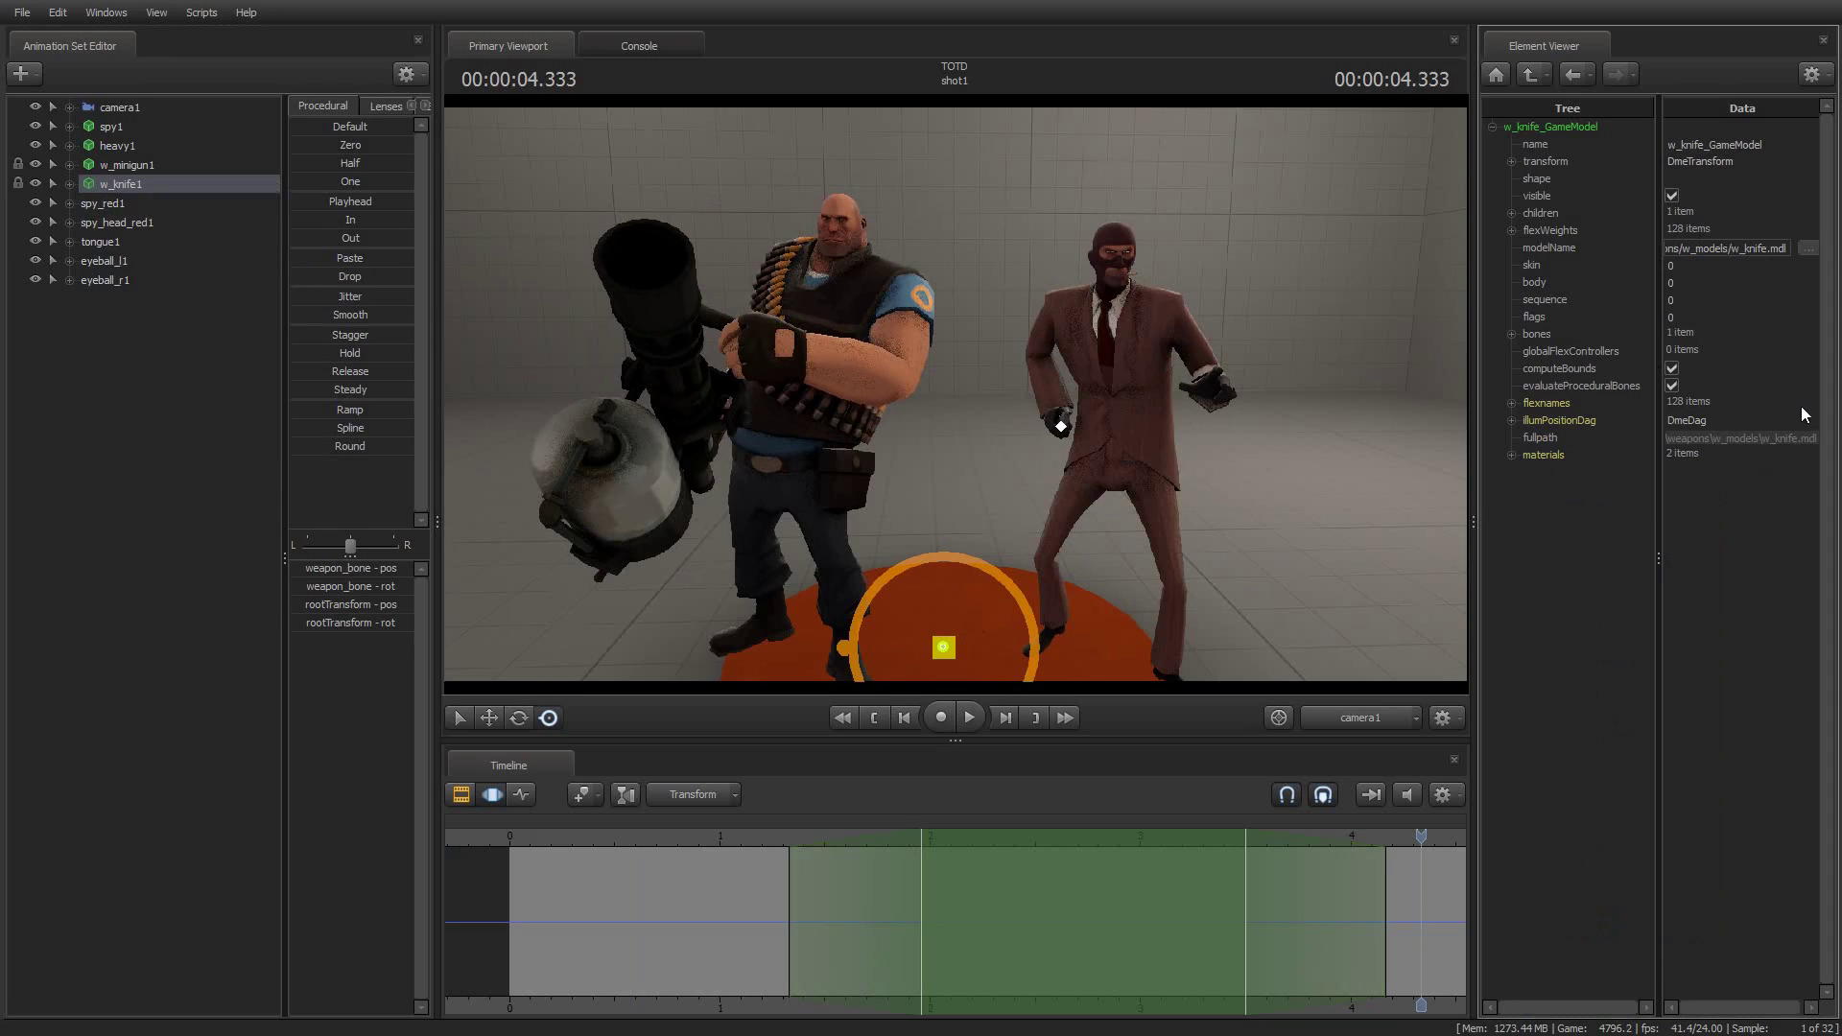
Step: Create an animation set for the knife's w_knife material with a $cloakfactor control range of 0.00 to 1.00
click(1512, 455)
click(1561, 473)
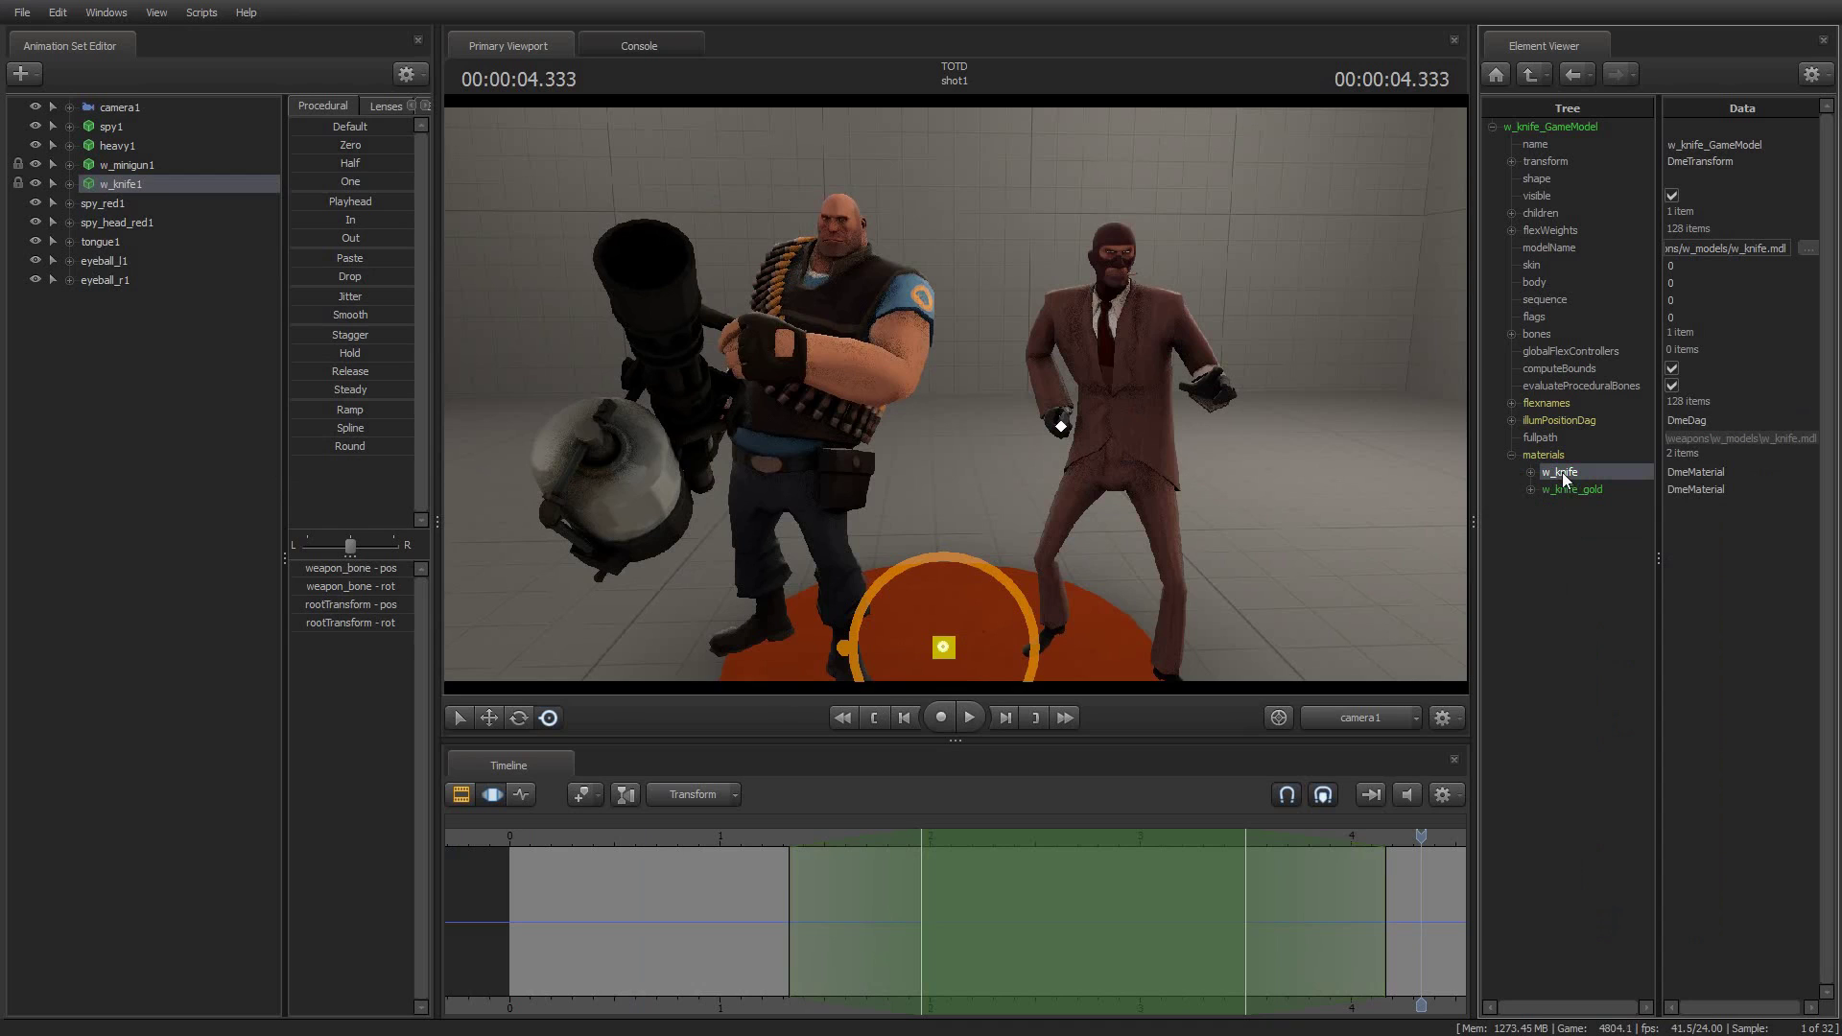
right_click(1563, 472)
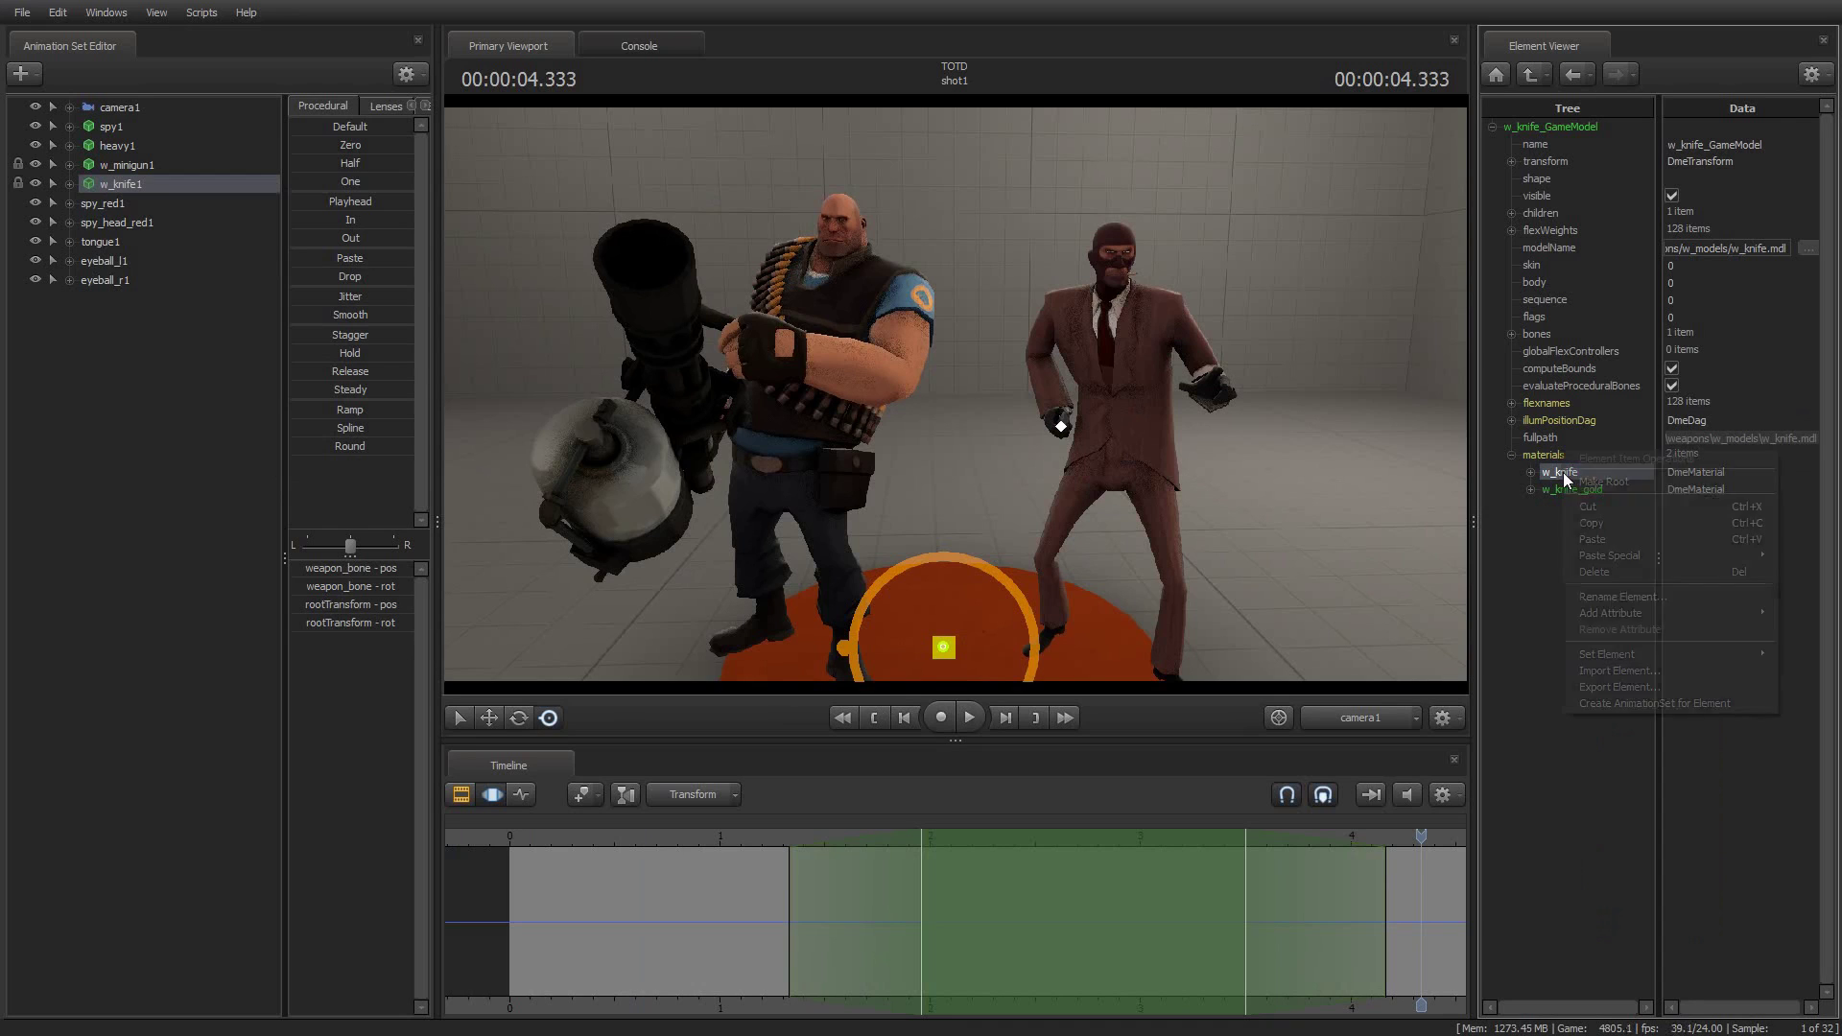
click(1706, 704)
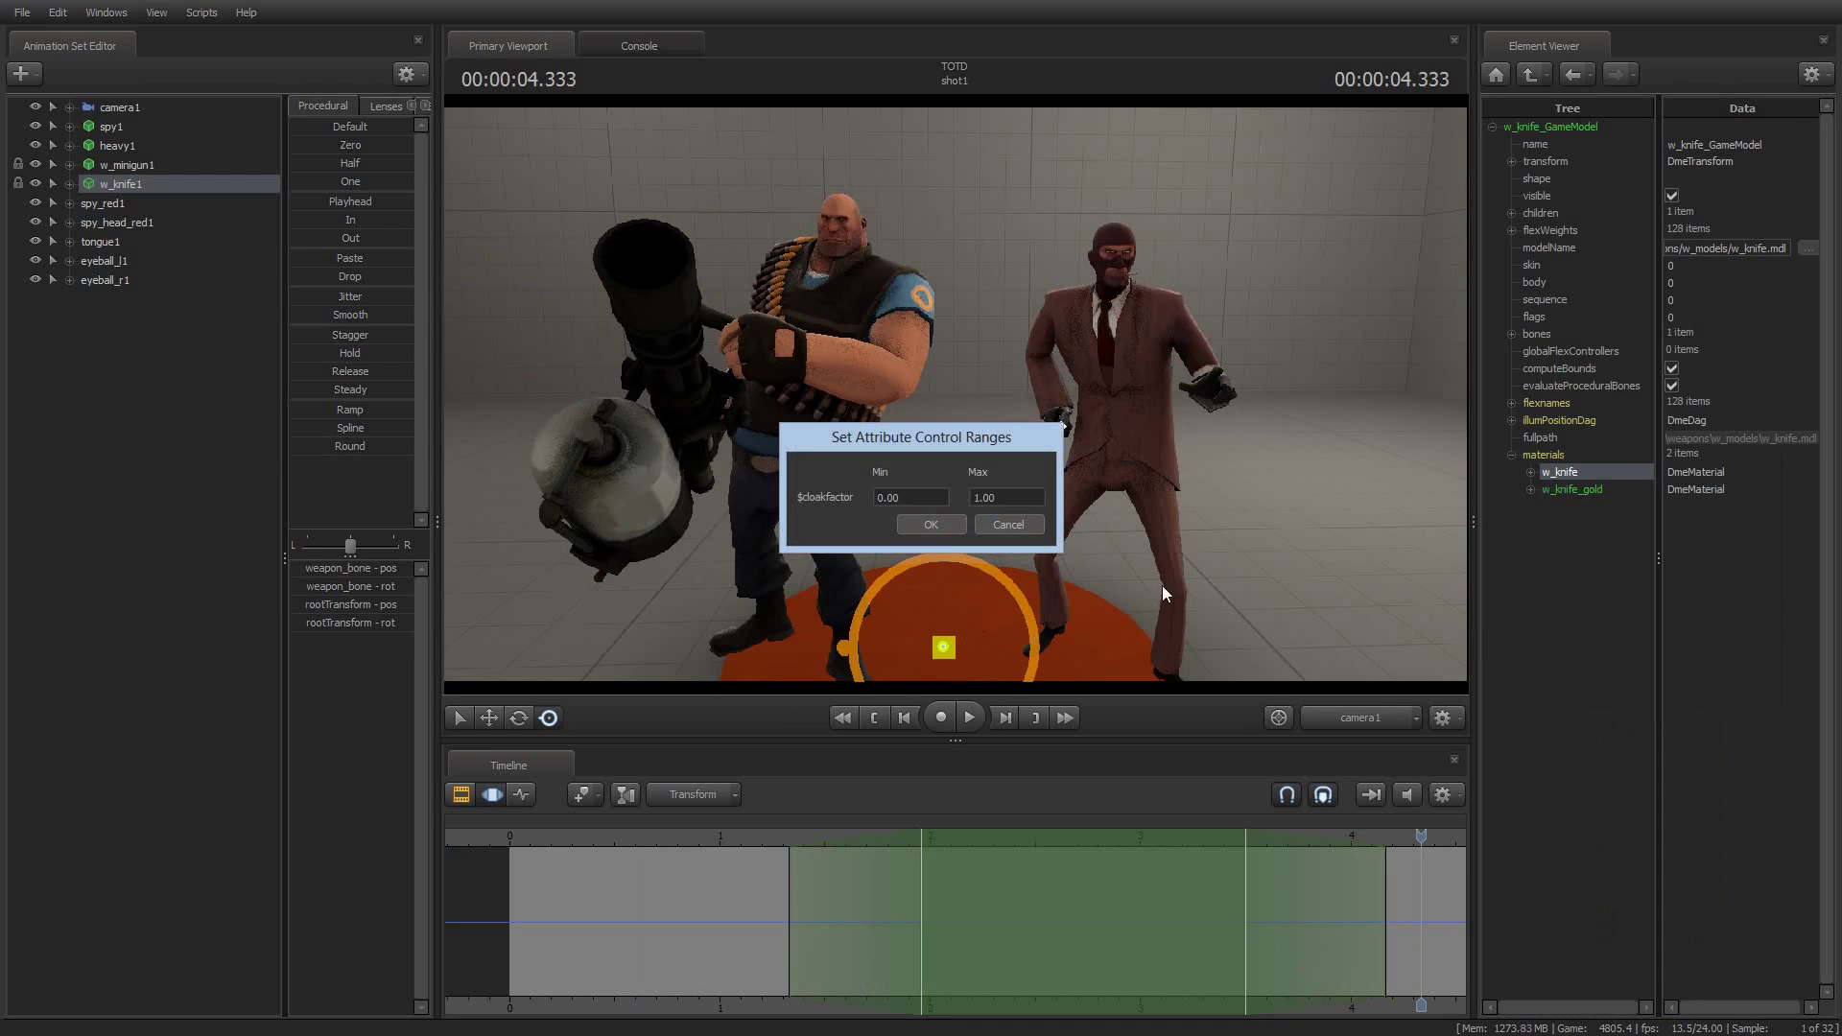
click(933, 523)
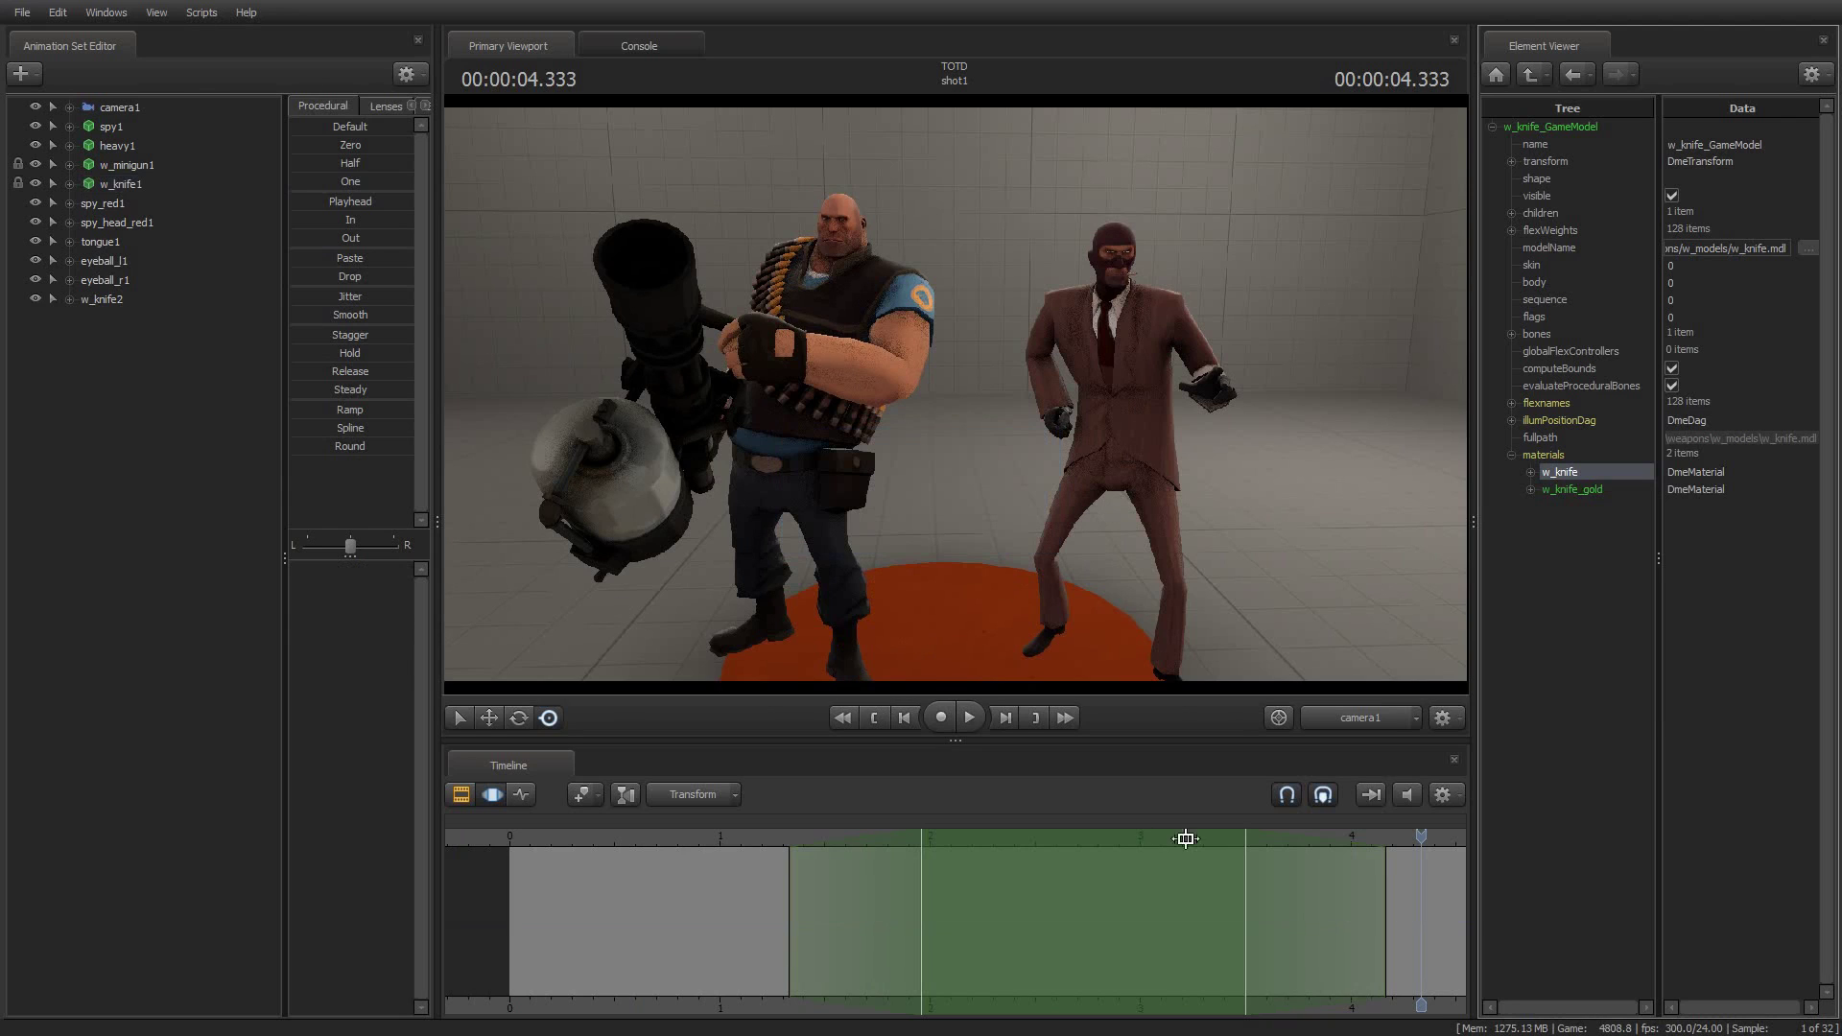
Step: Raise $cloakfactor to its maximum on the w_knife2 animation set across the time selection, and play back the shot
click(1096, 842)
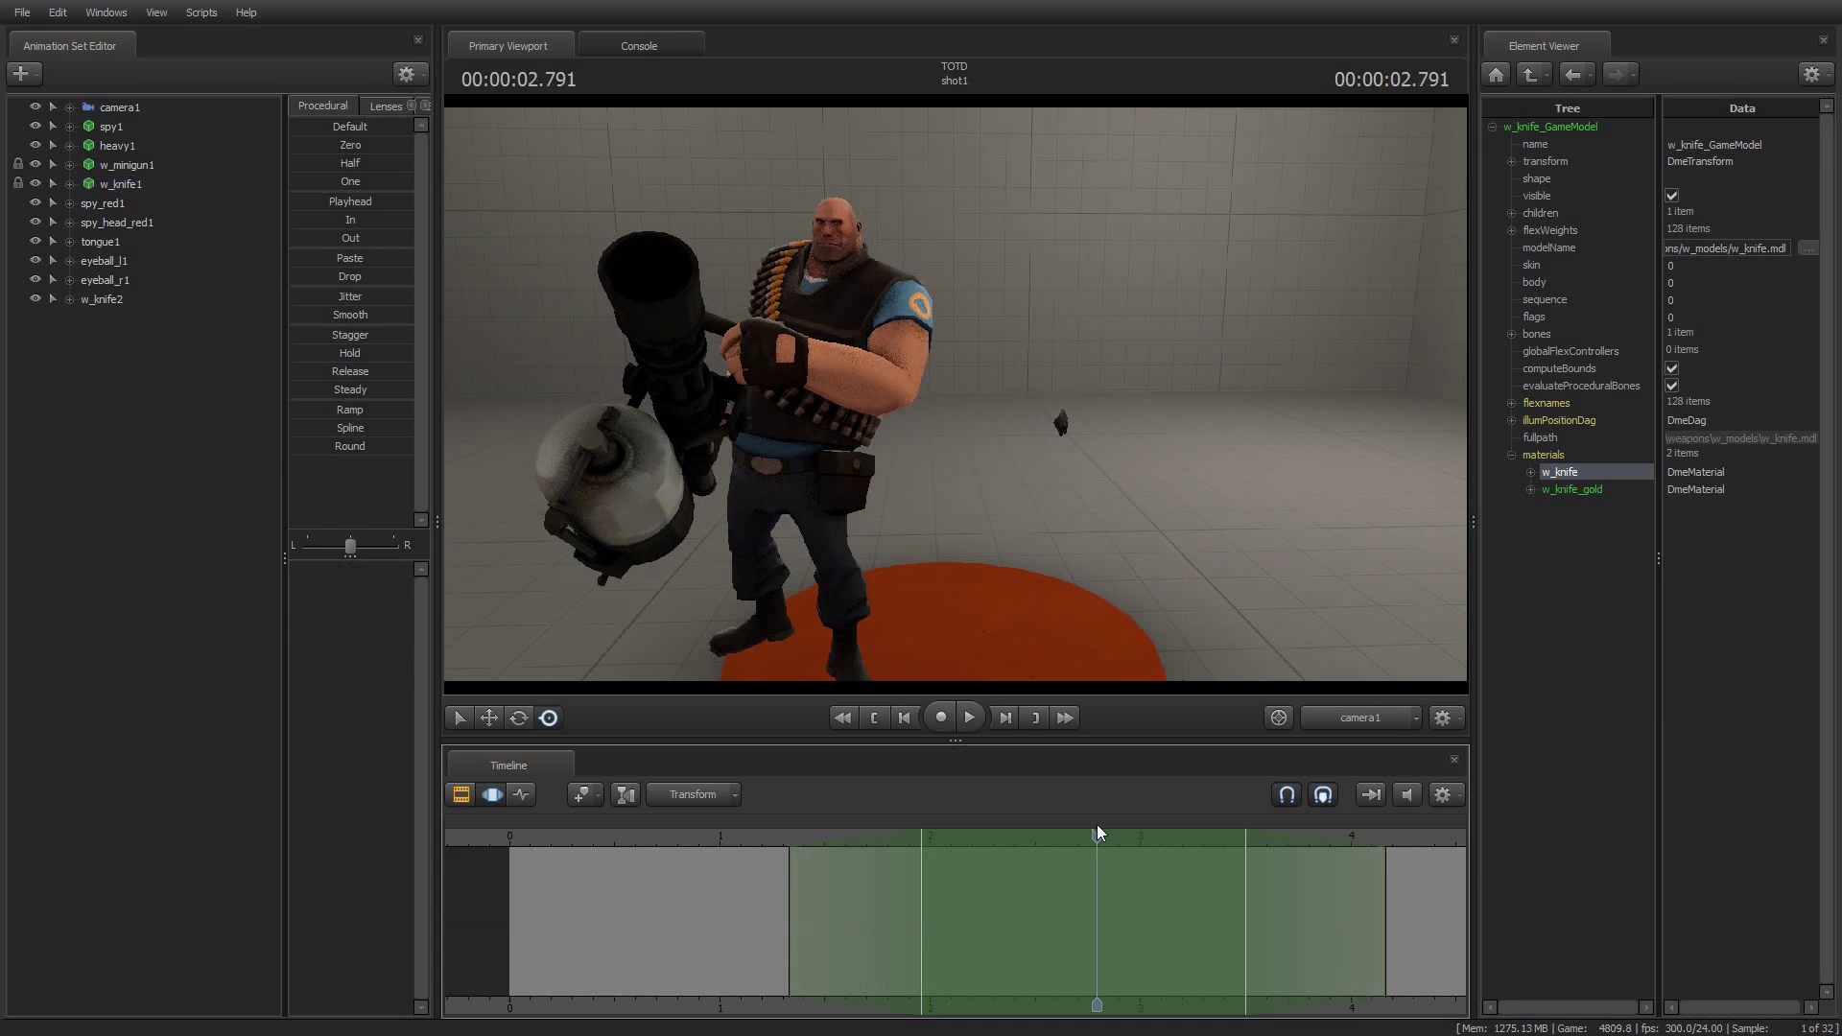
click(107, 299)
click(296, 568)
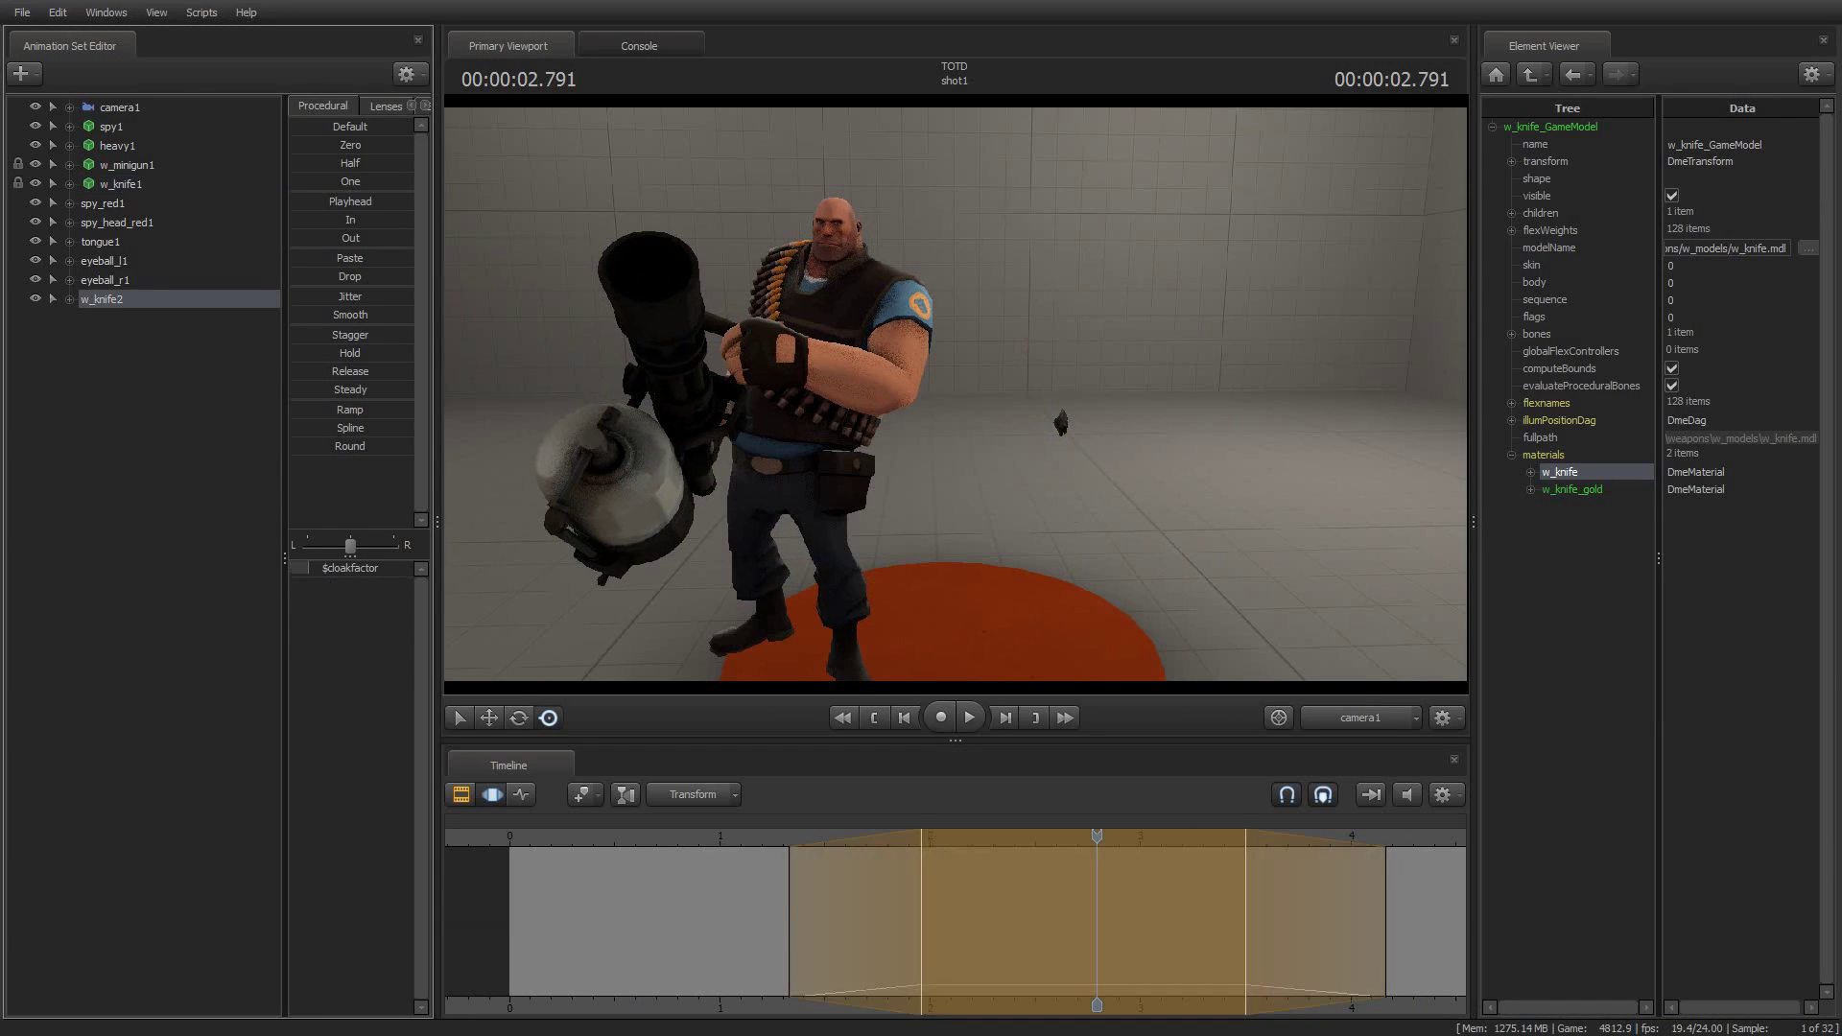
click(671, 842)
key(space)
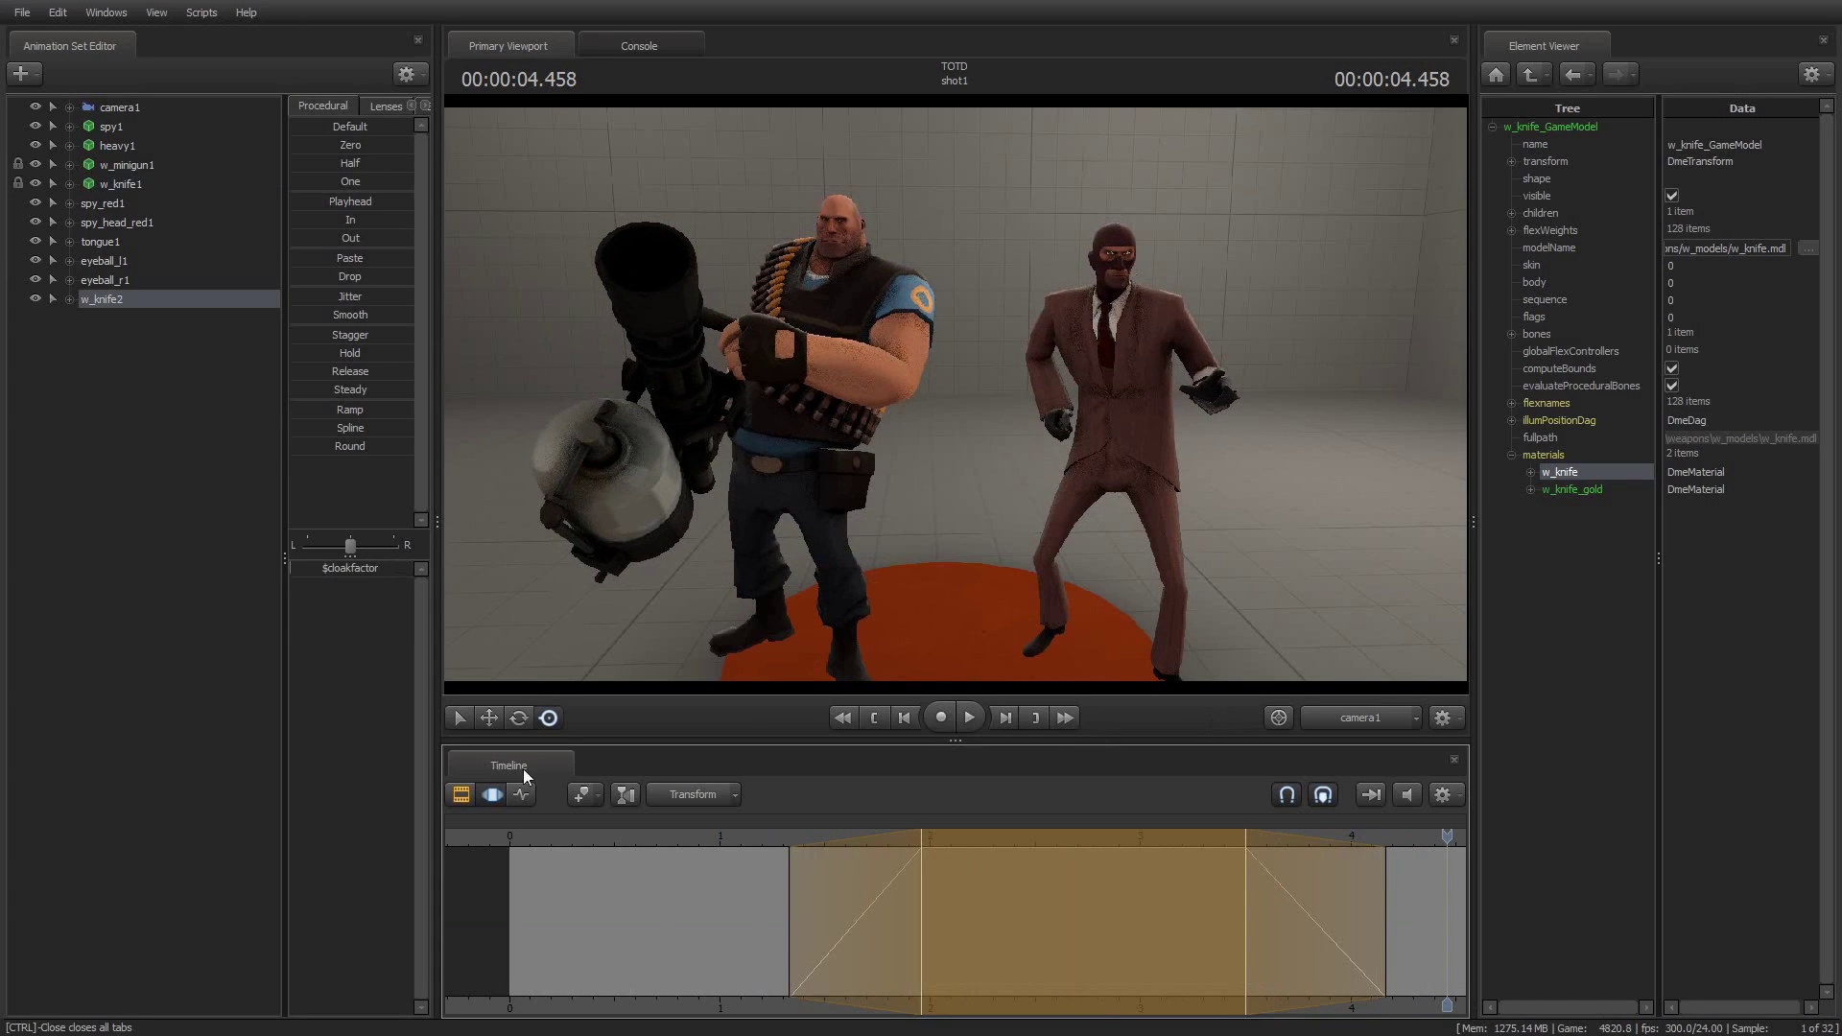
click(630, 852)
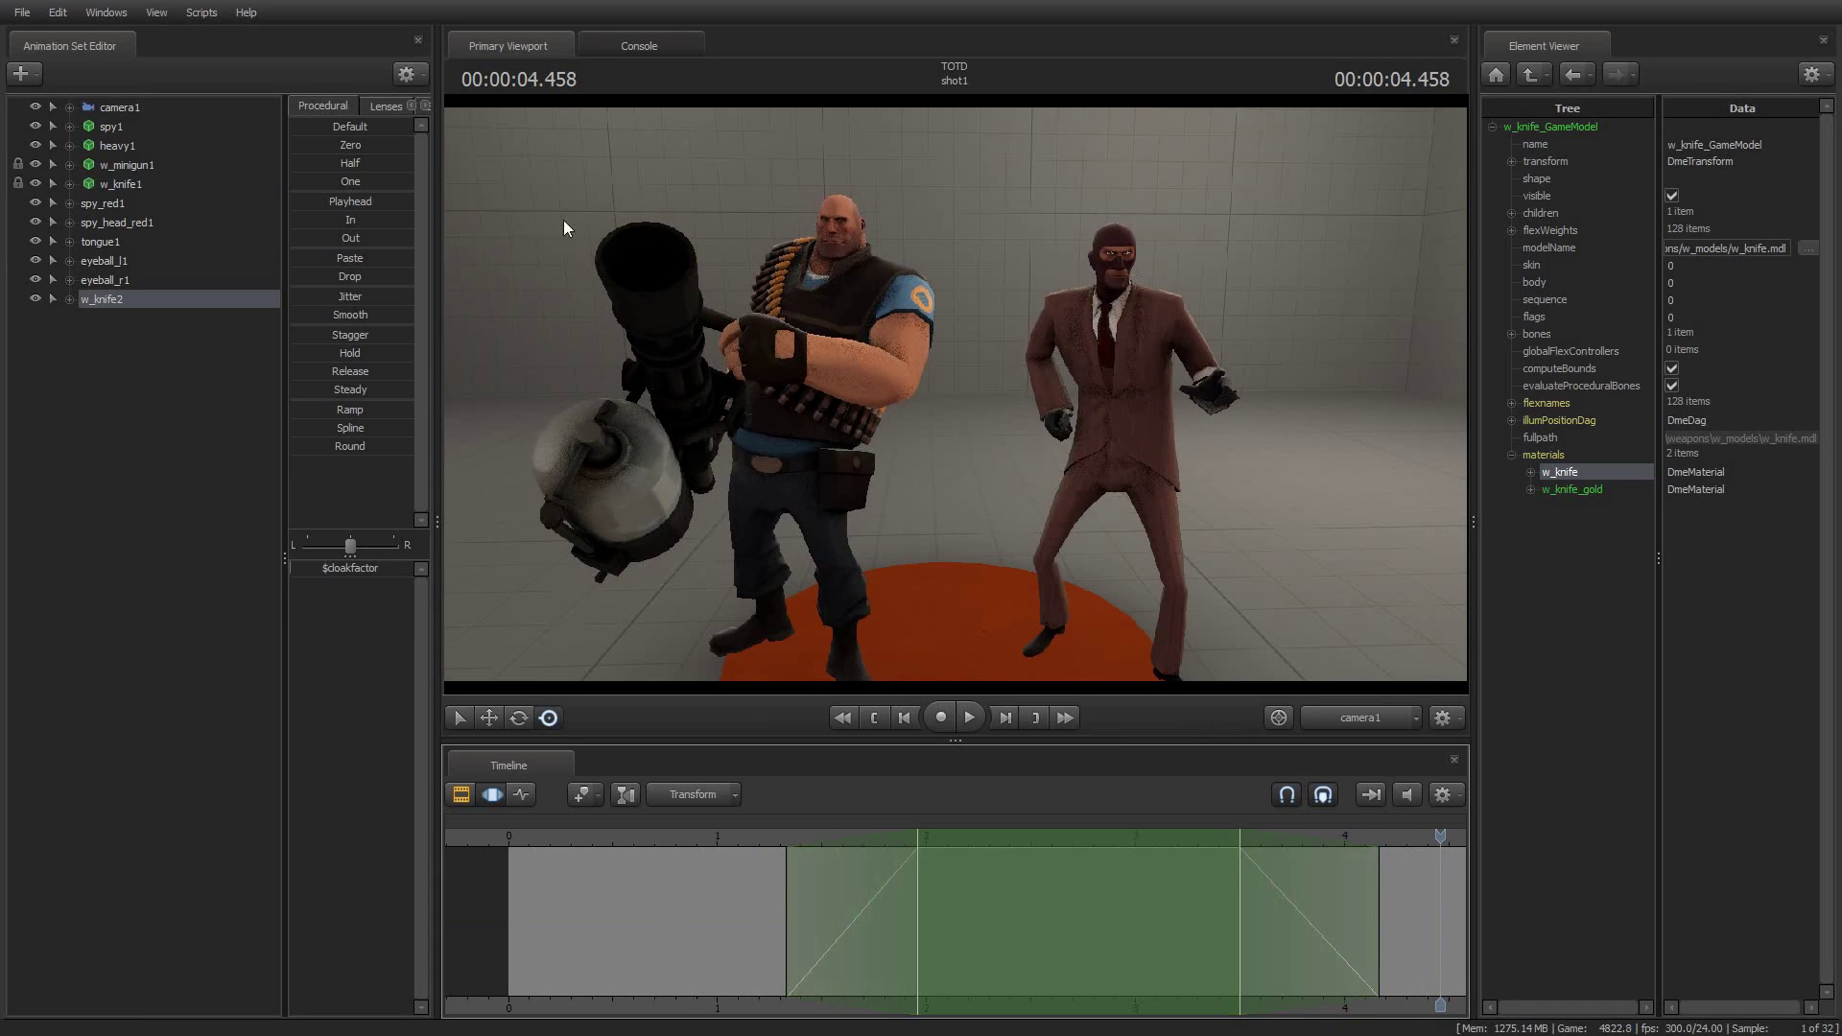
Step: Show the heavy1 model in the Element Viewer and add override materials to it
click(119, 145)
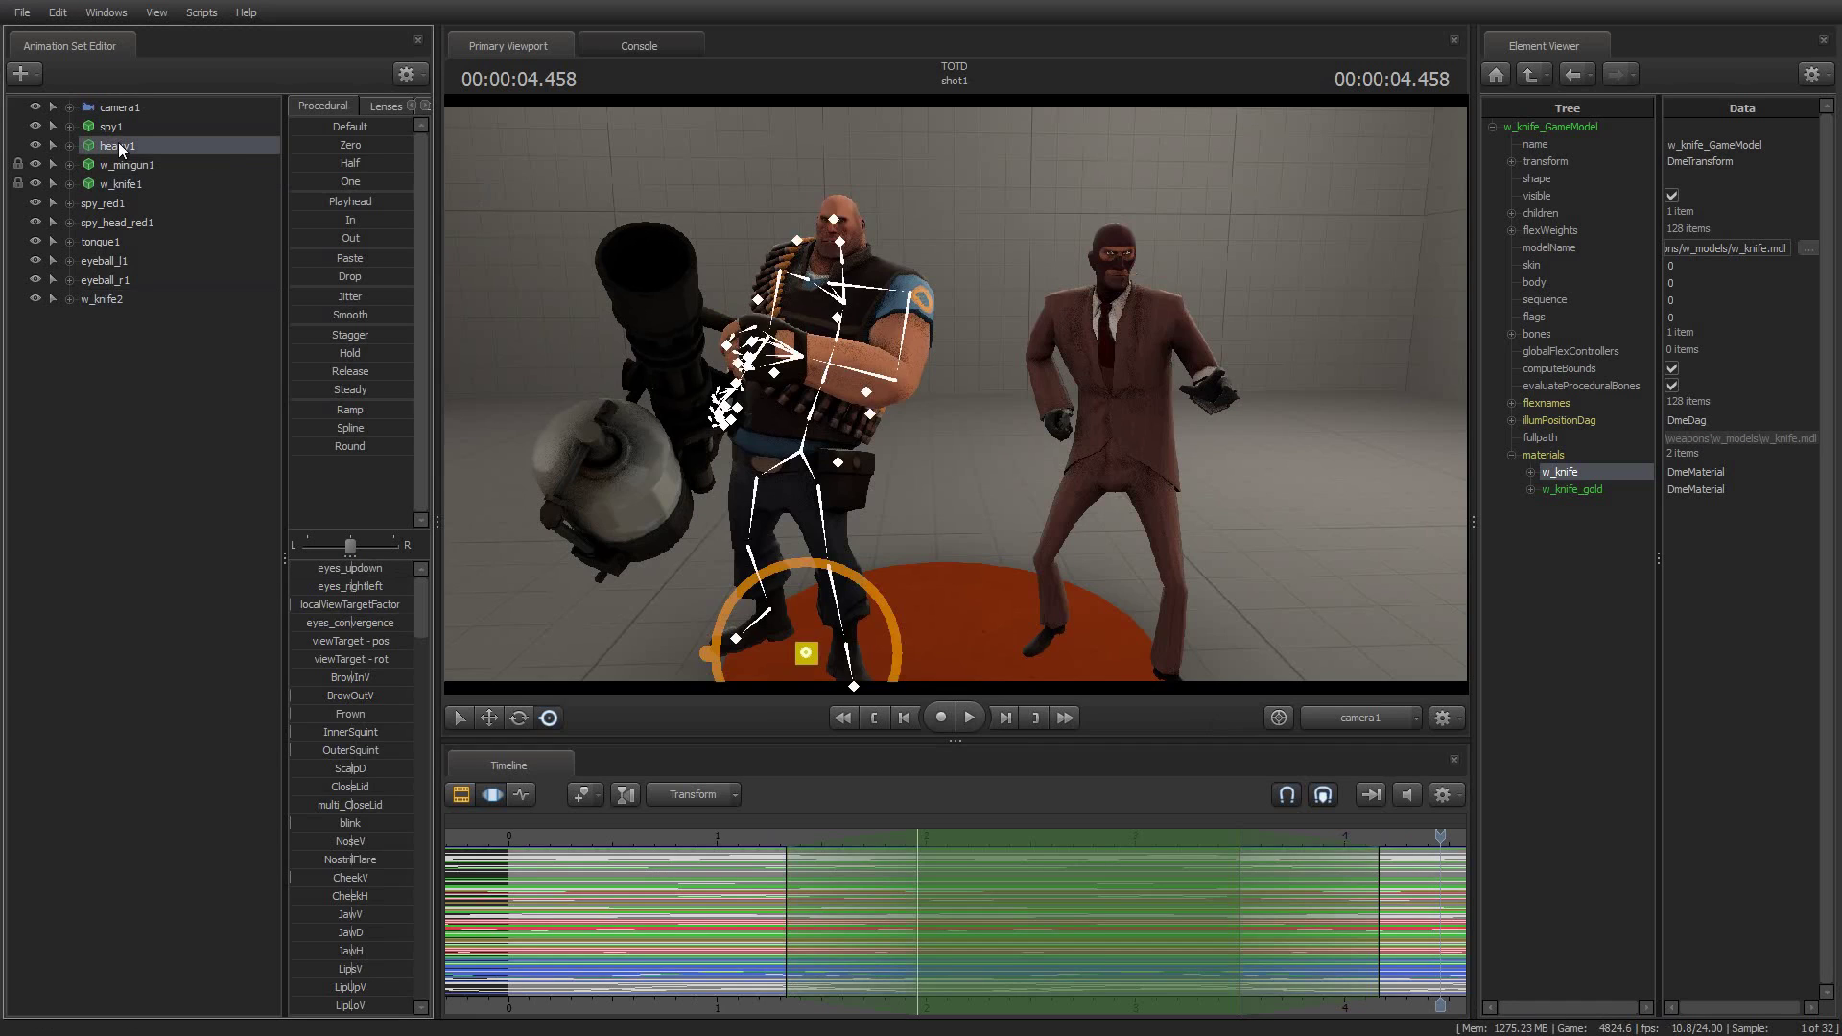
right_click(119, 146)
mouse_move(186, 240)
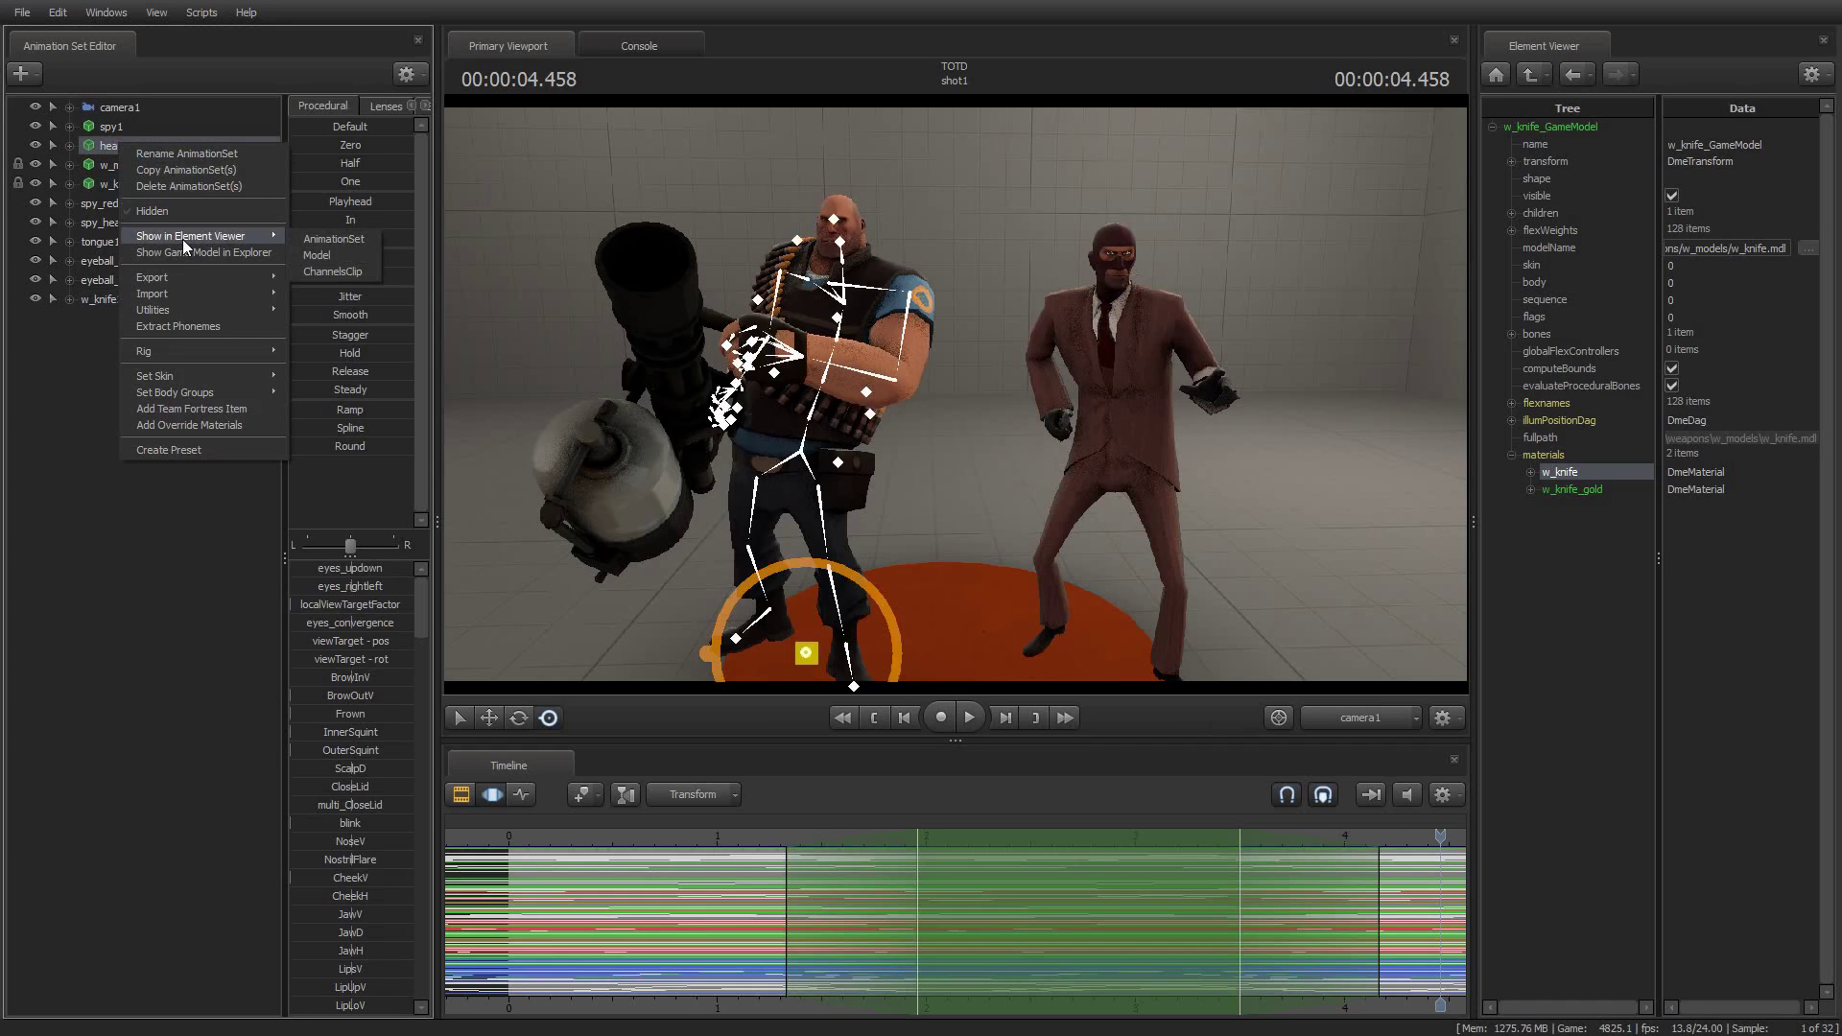
click(326, 255)
right_click(129, 146)
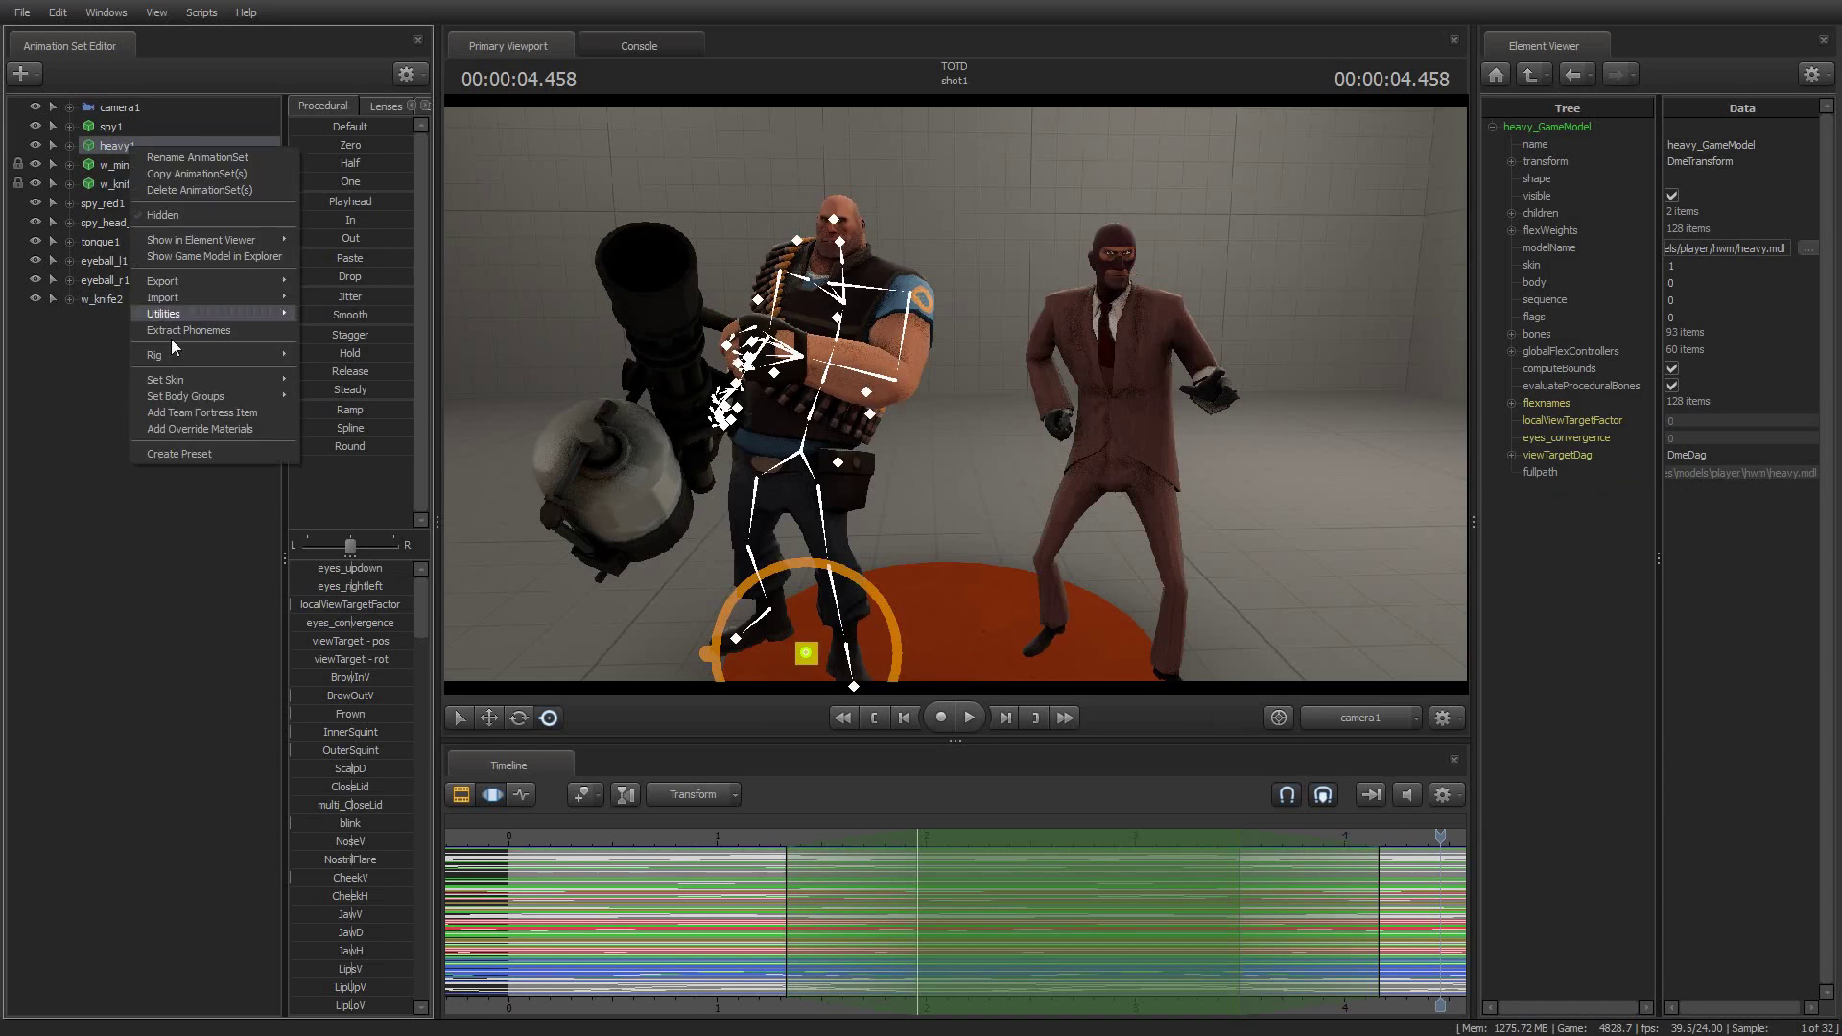
click(184, 429)
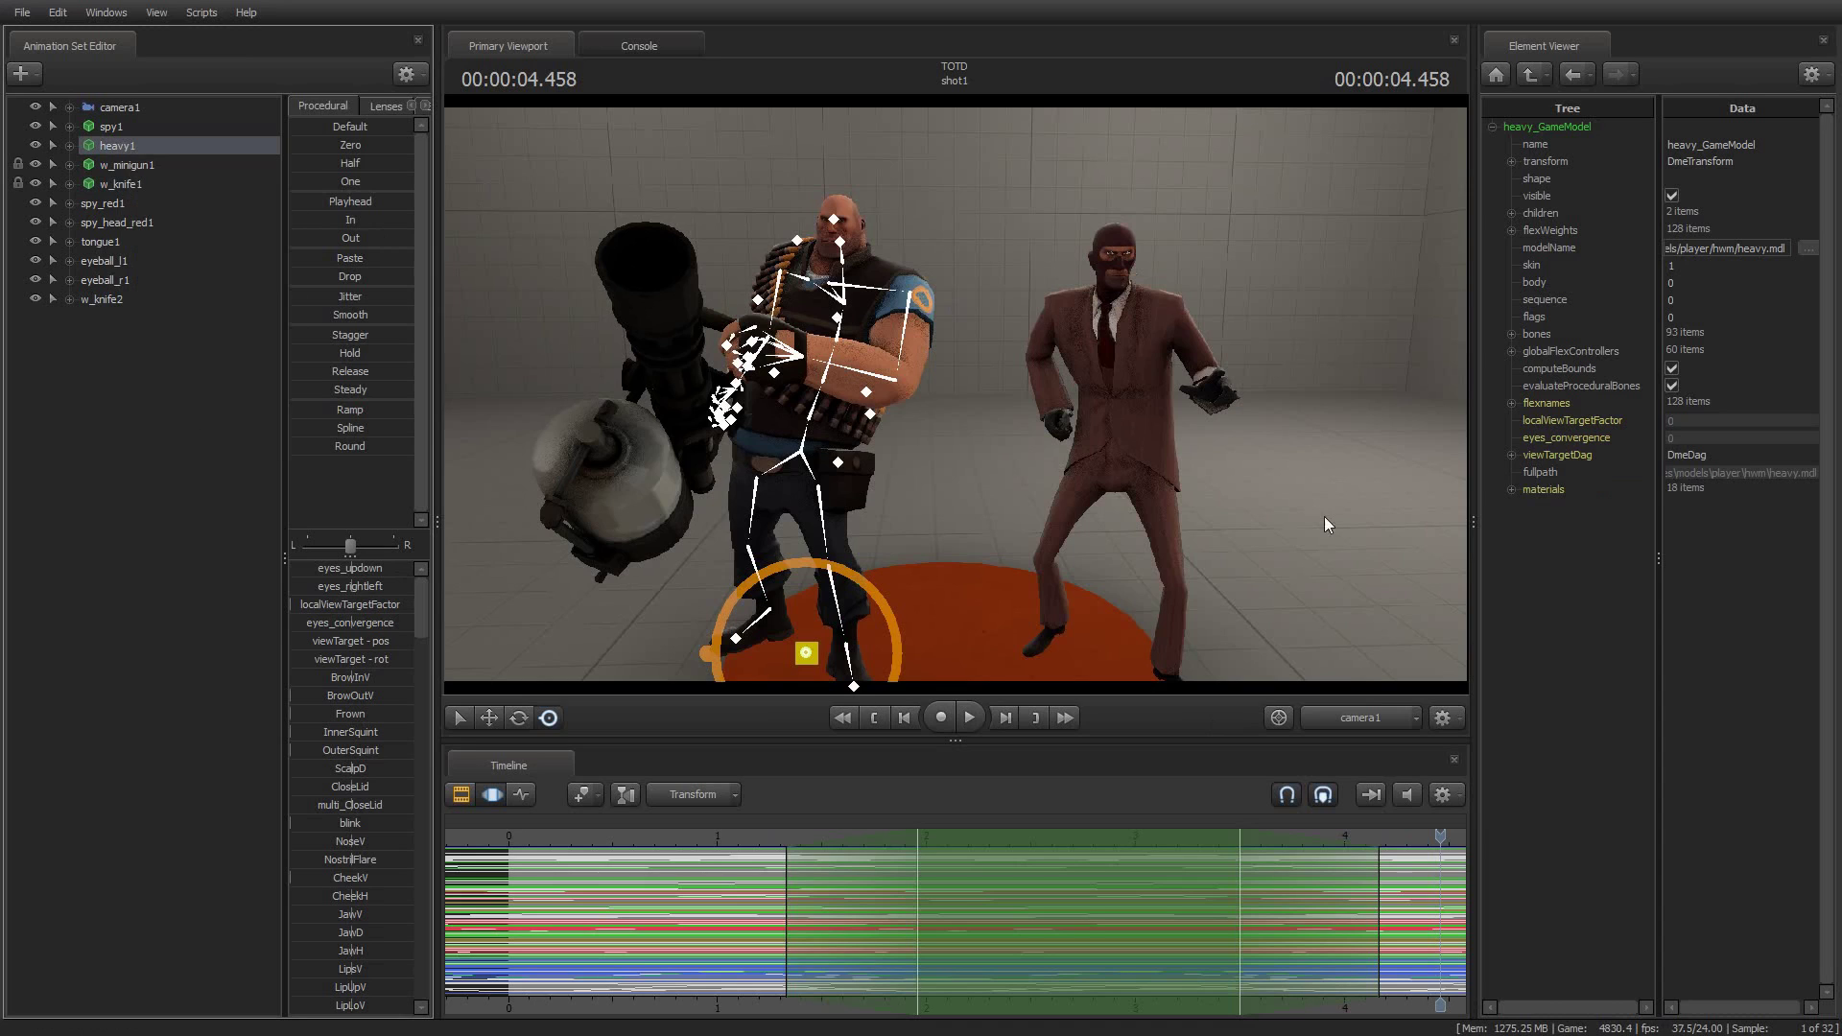
Step: Create an animation set for the Heavy's hvyweapon_blue material with a $cloakfactor control range of 0.00 to 1.00
click(1510, 490)
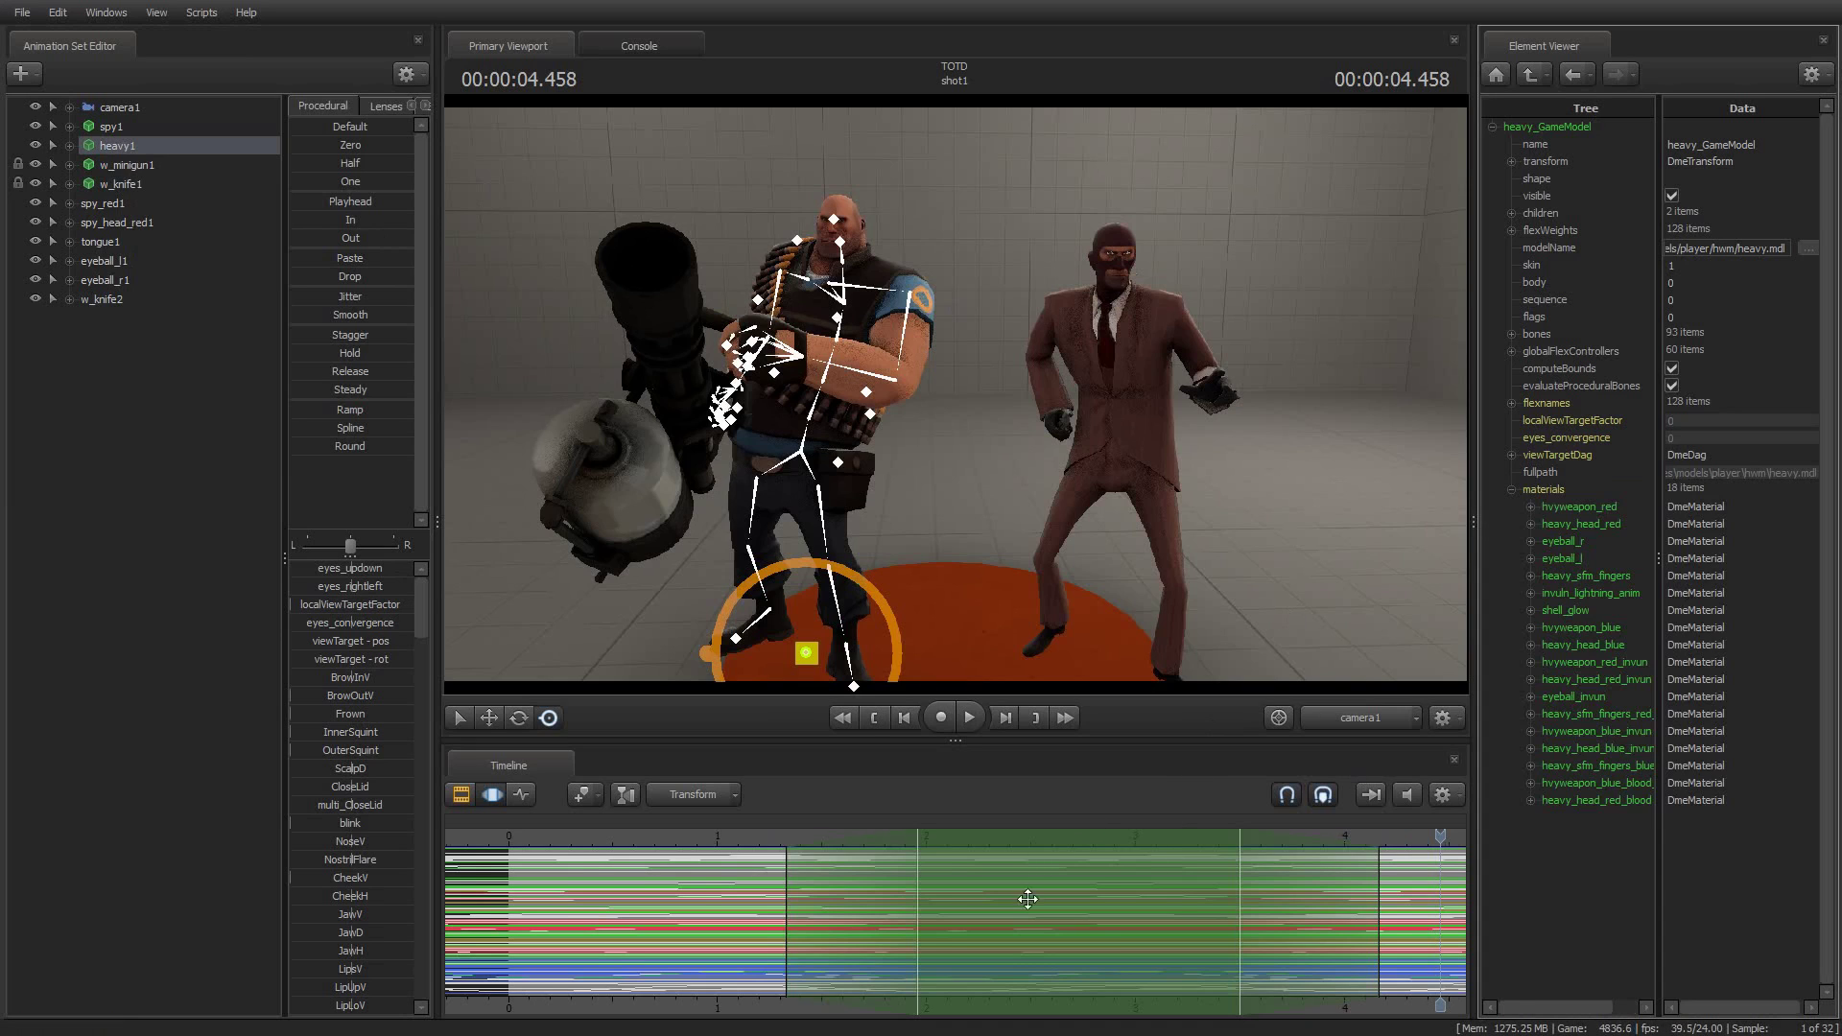
scroll(1027, 898, down, 4)
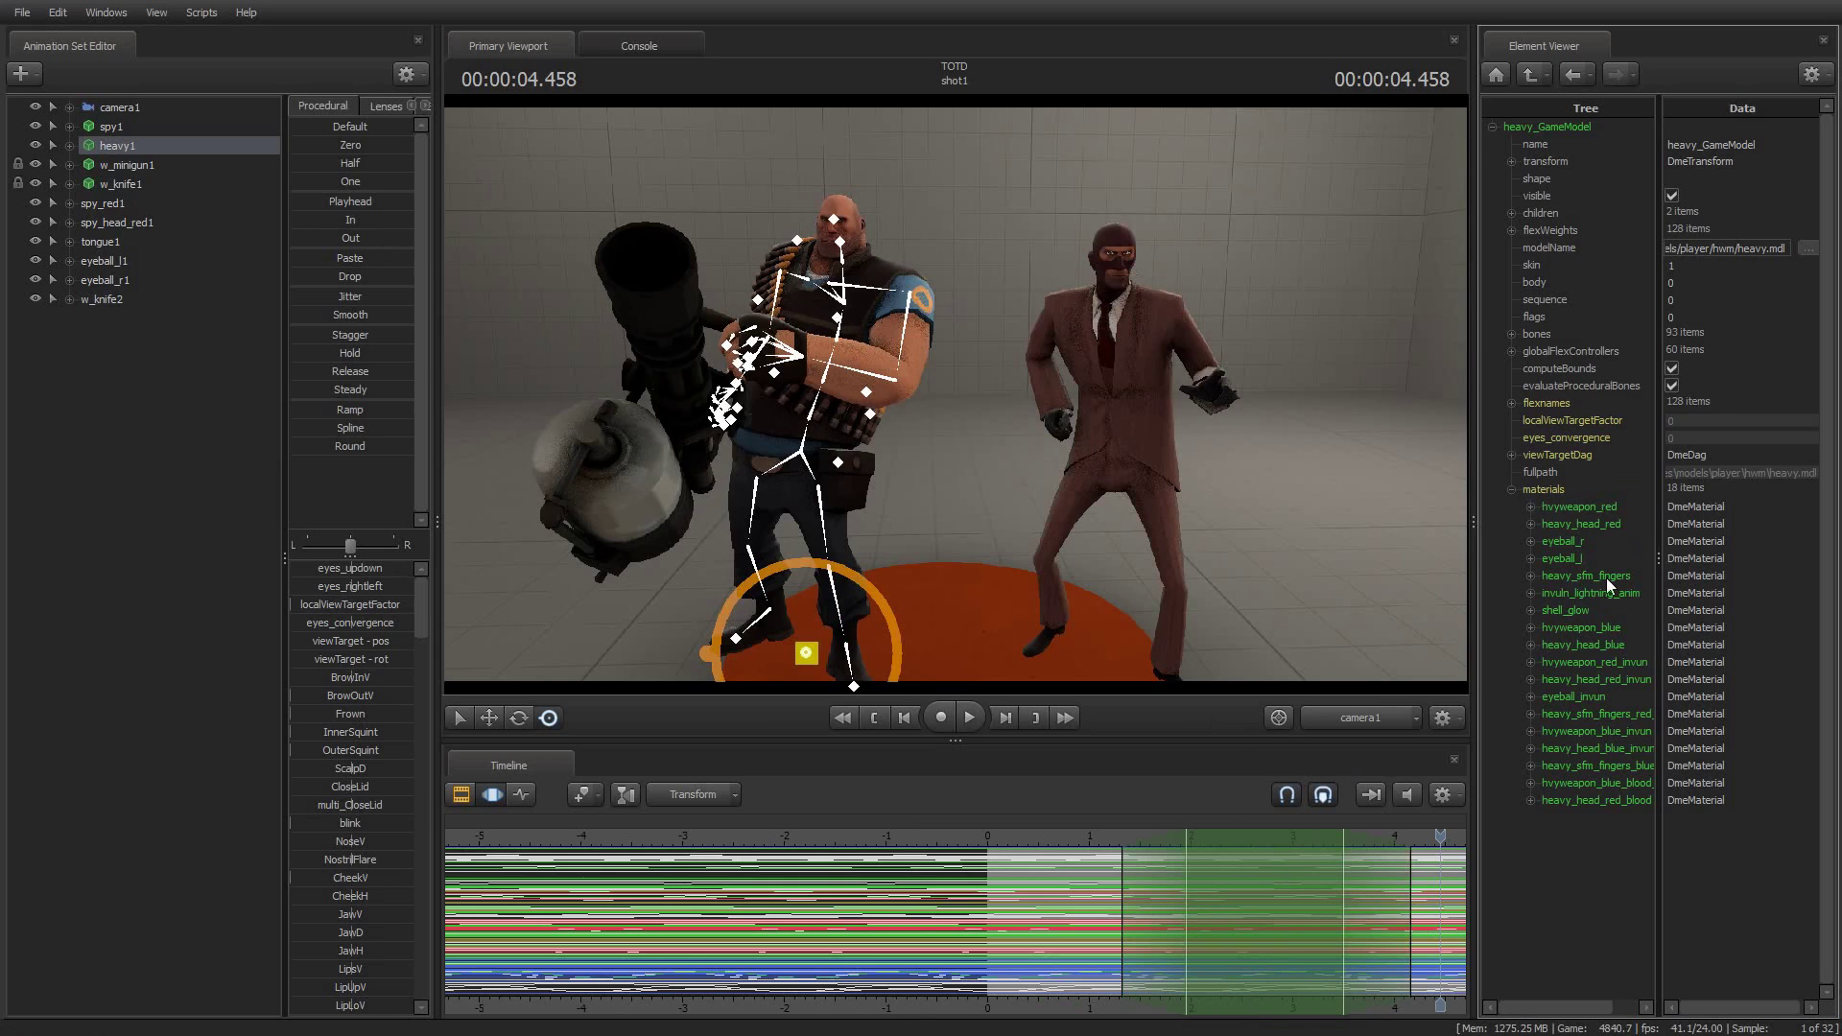
click(1580, 526)
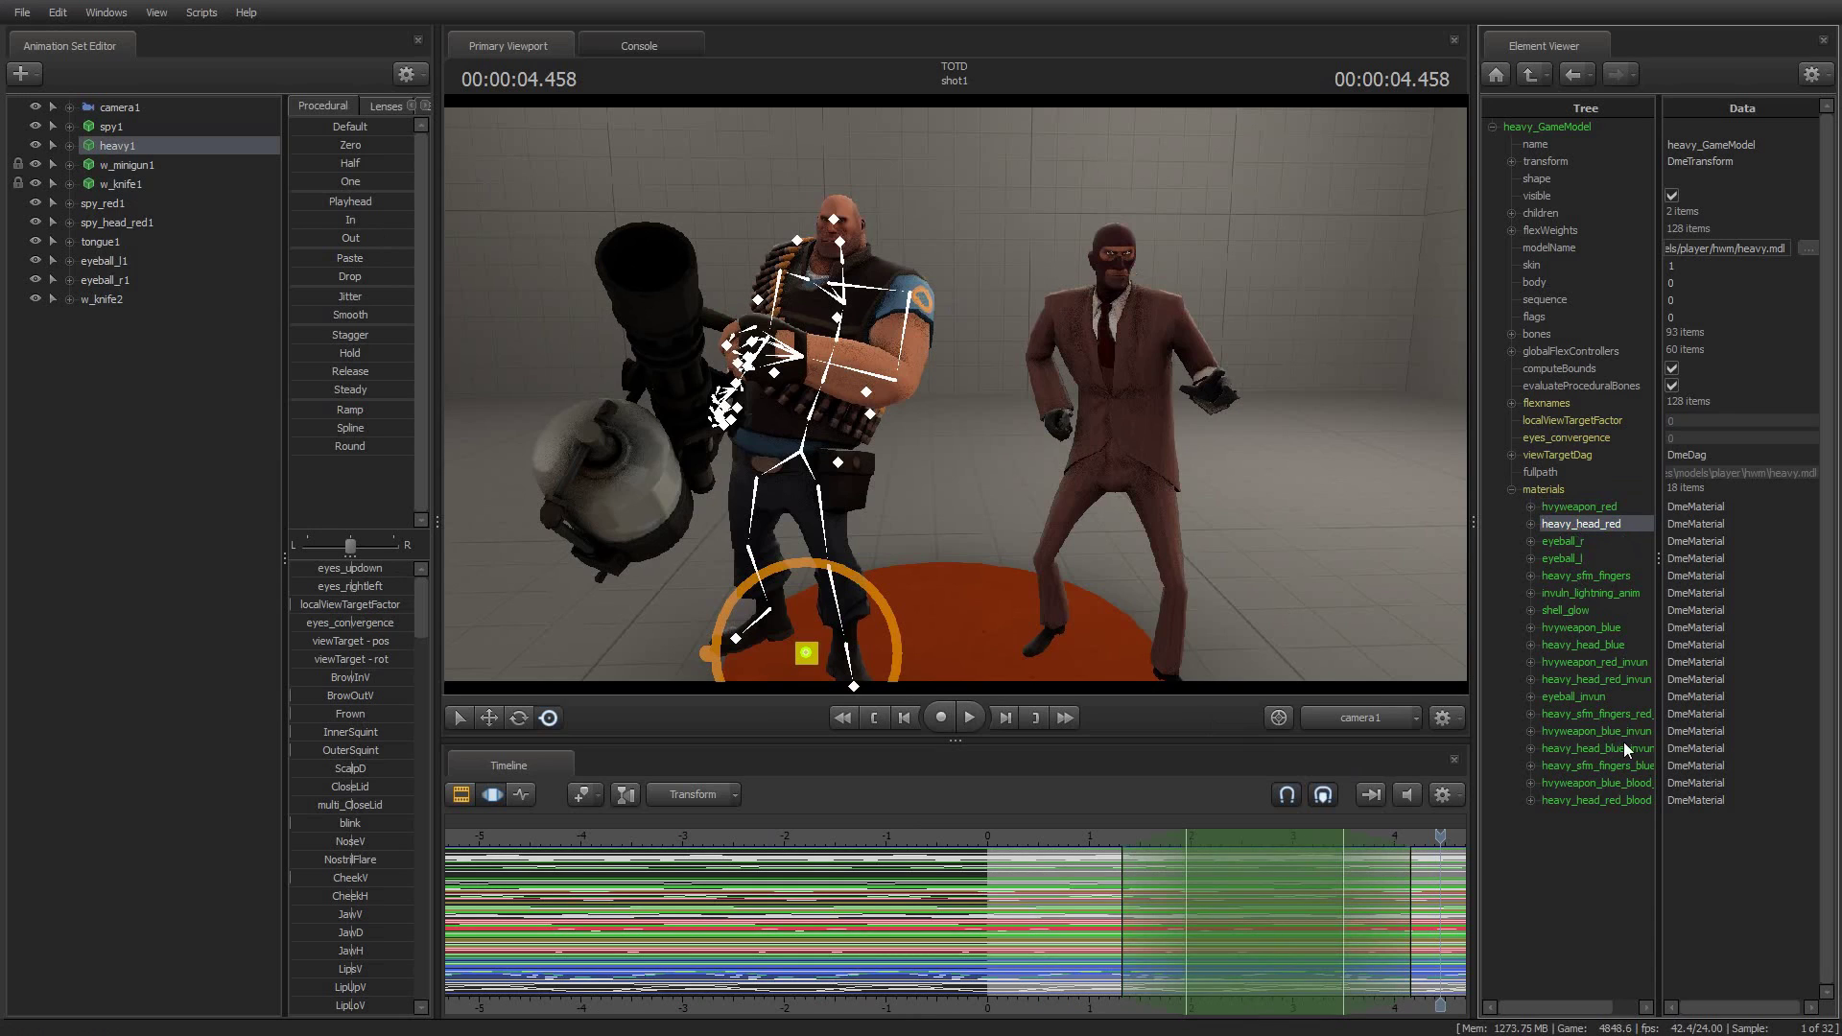
click(1597, 624)
right_click(1590, 629)
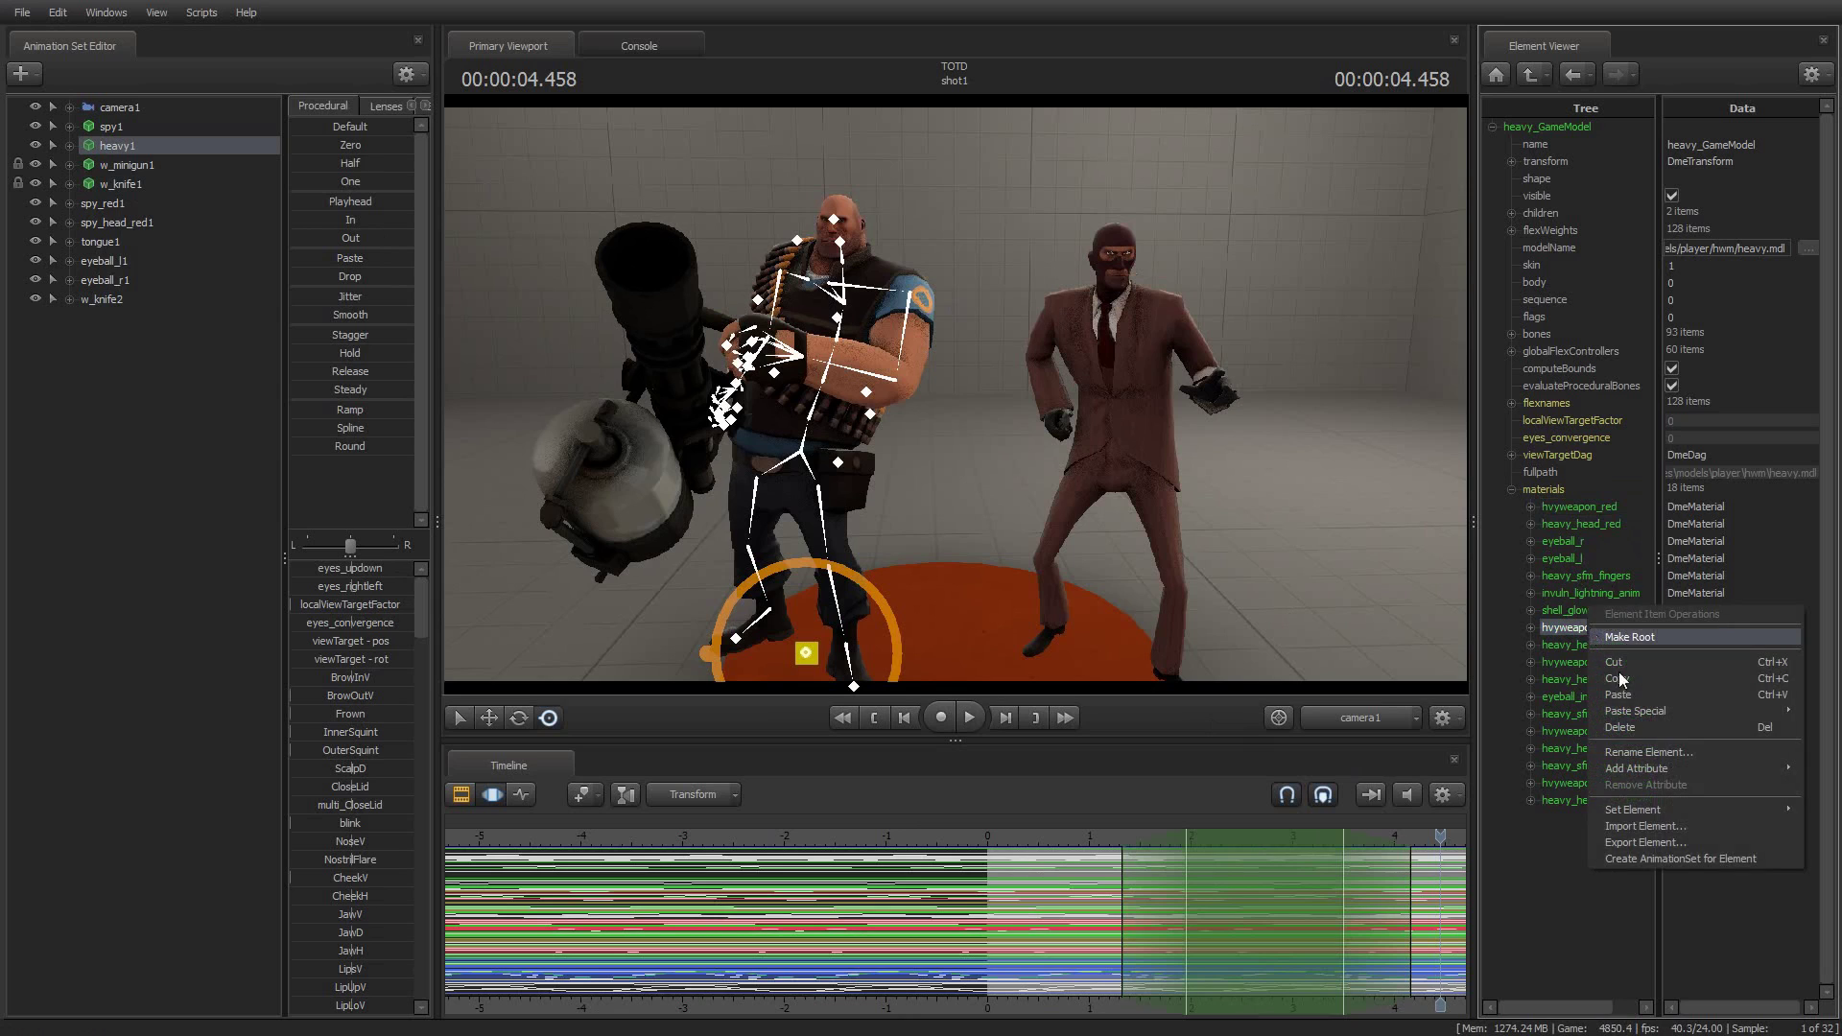
click(1679, 858)
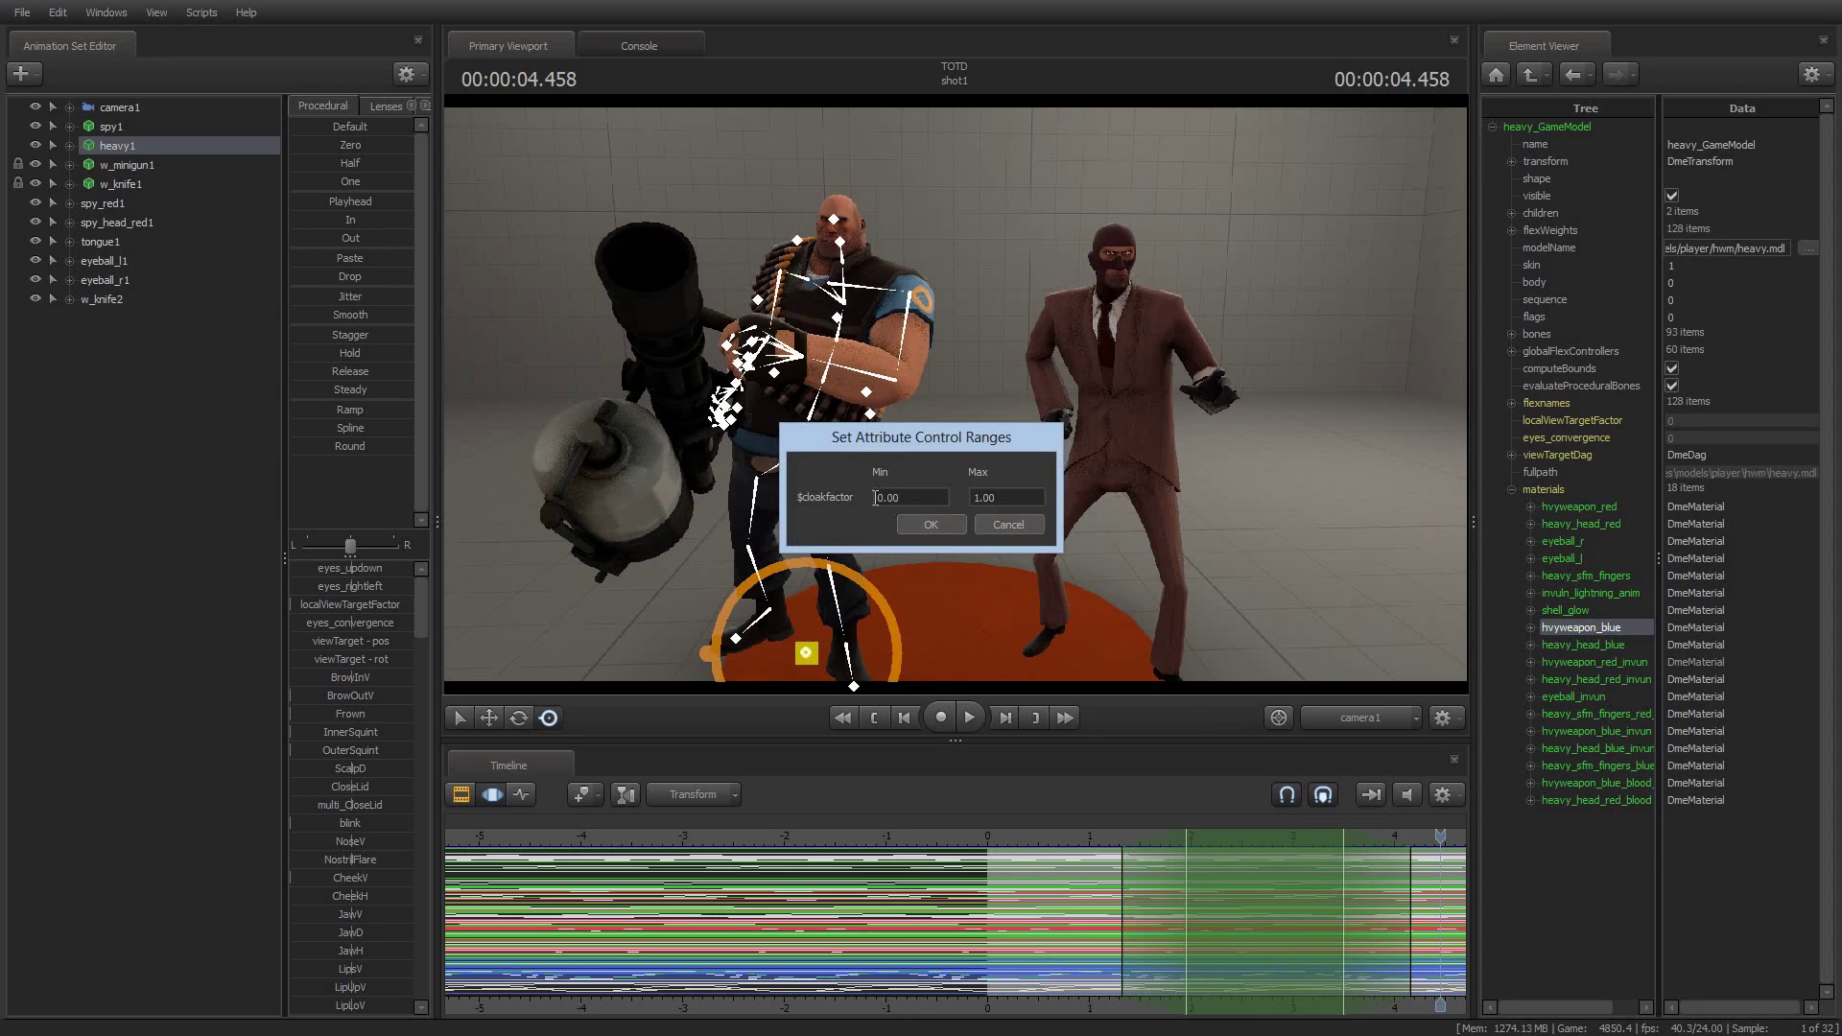
click(908, 523)
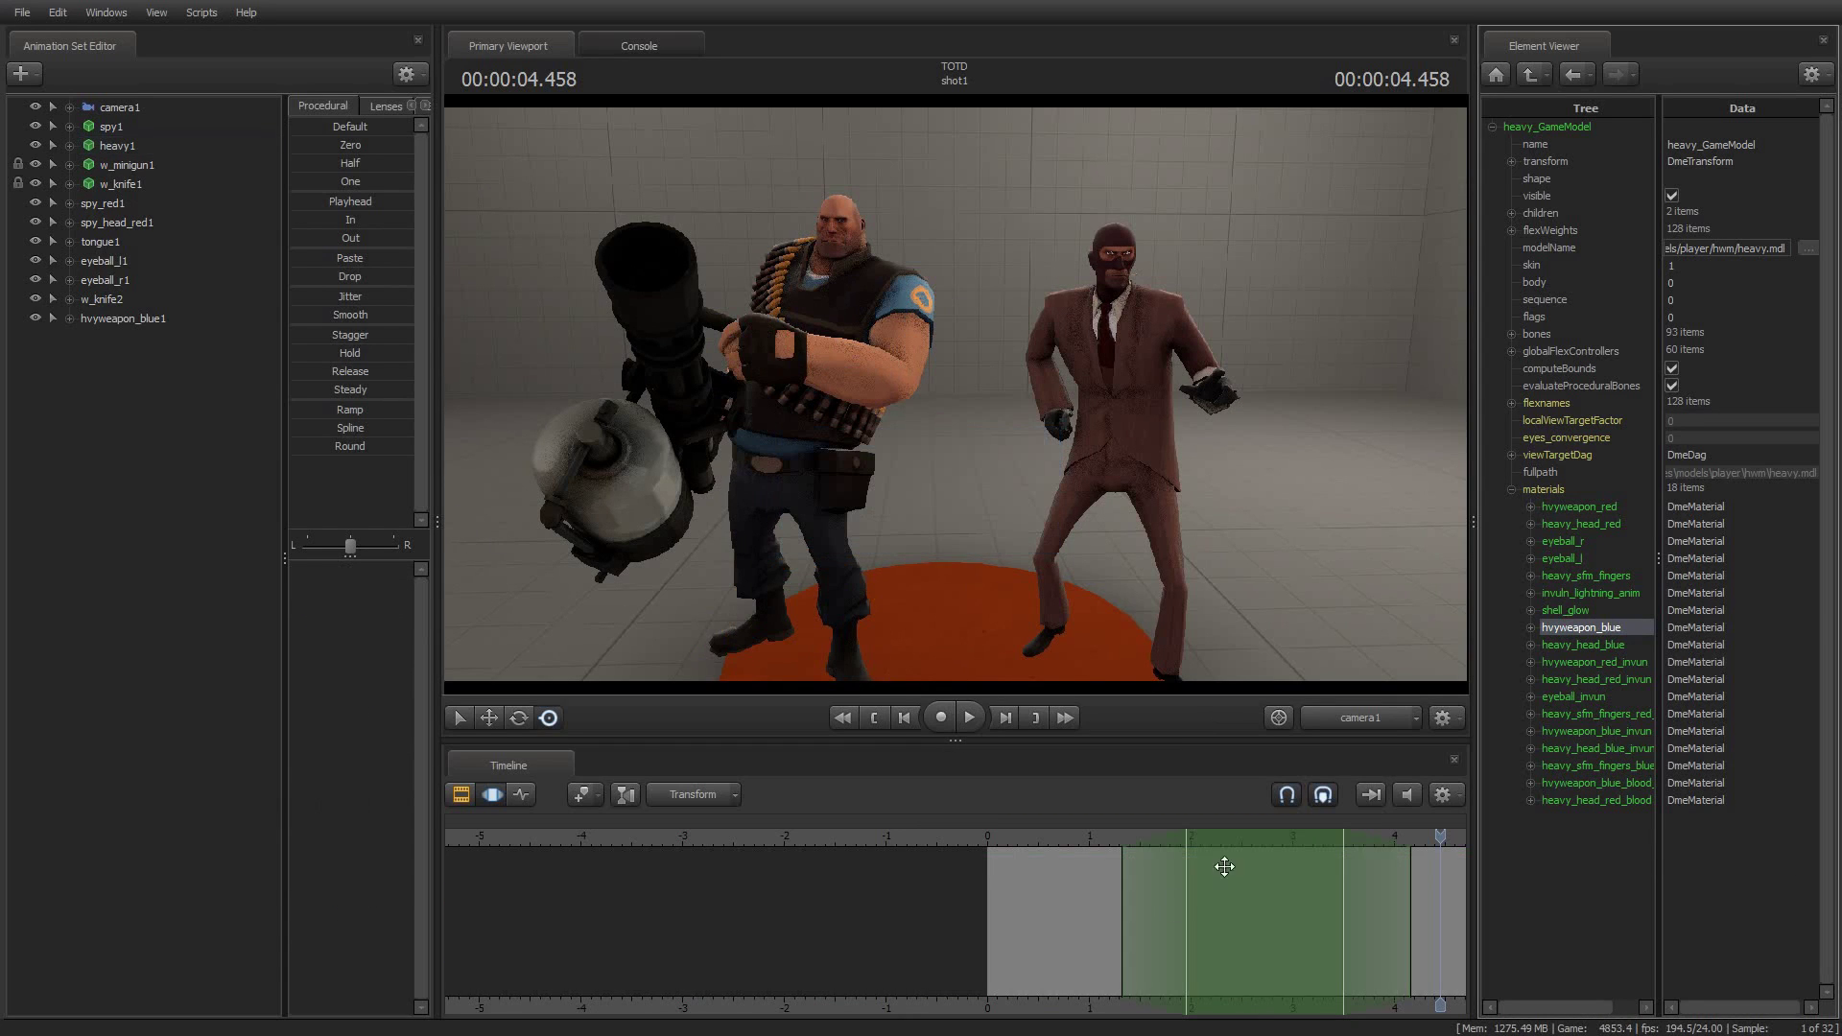
Step: Raise $cloakfactor to its maximum on hvyweapon_blue1 across the time selection, and play back the Heavy's body cloaking
drag(1433, 843, 1249, 831)
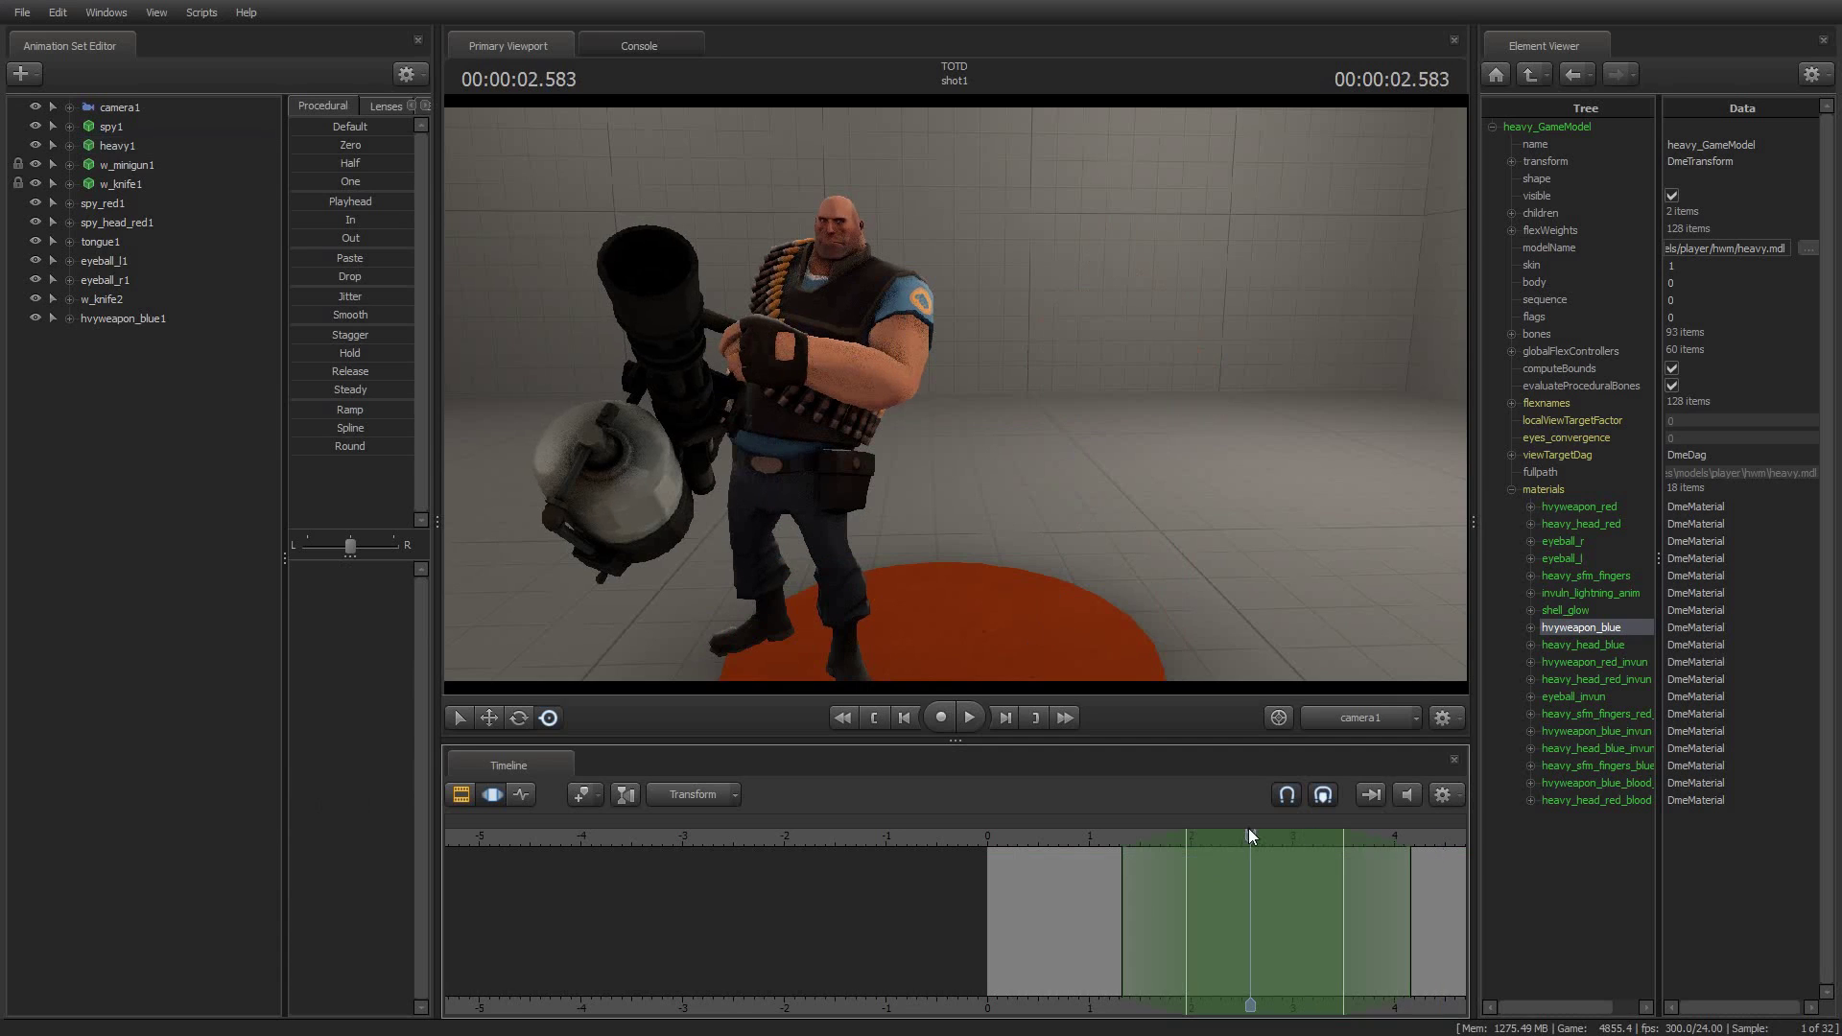
click(103, 322)
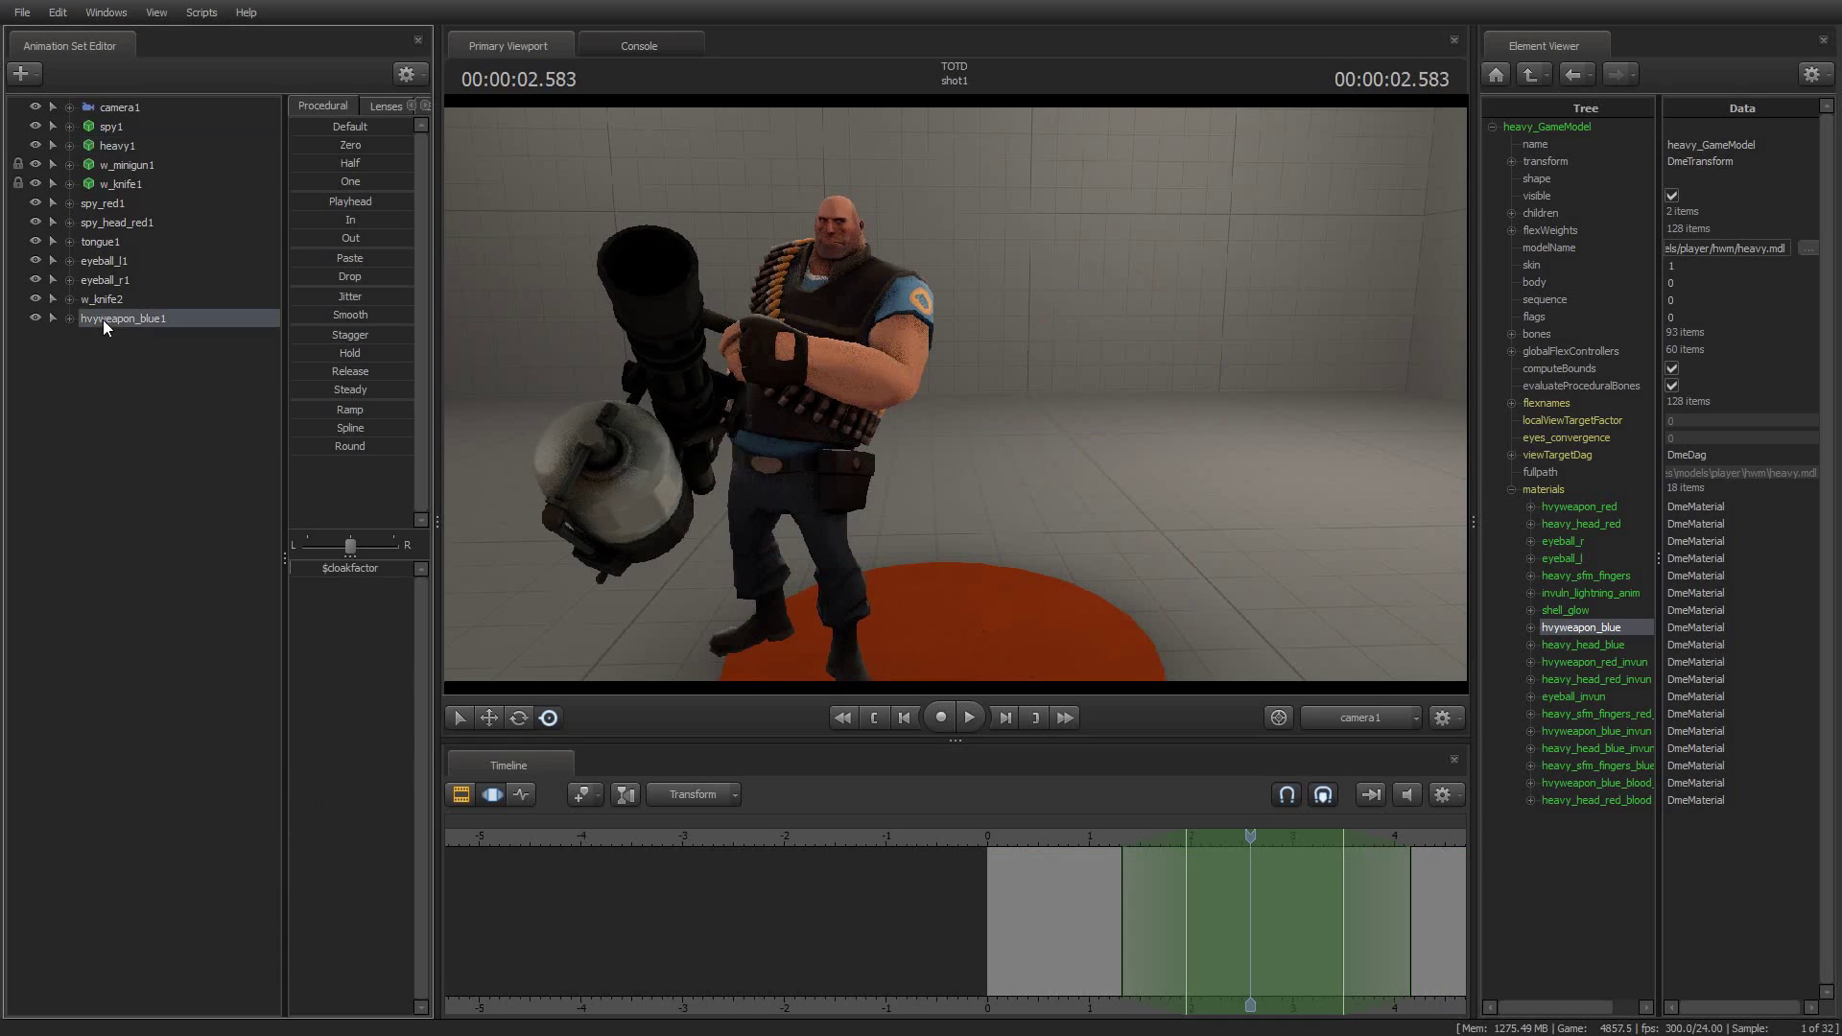
drag(297, 568, 923, 767)
click(996, 836)
key(space)
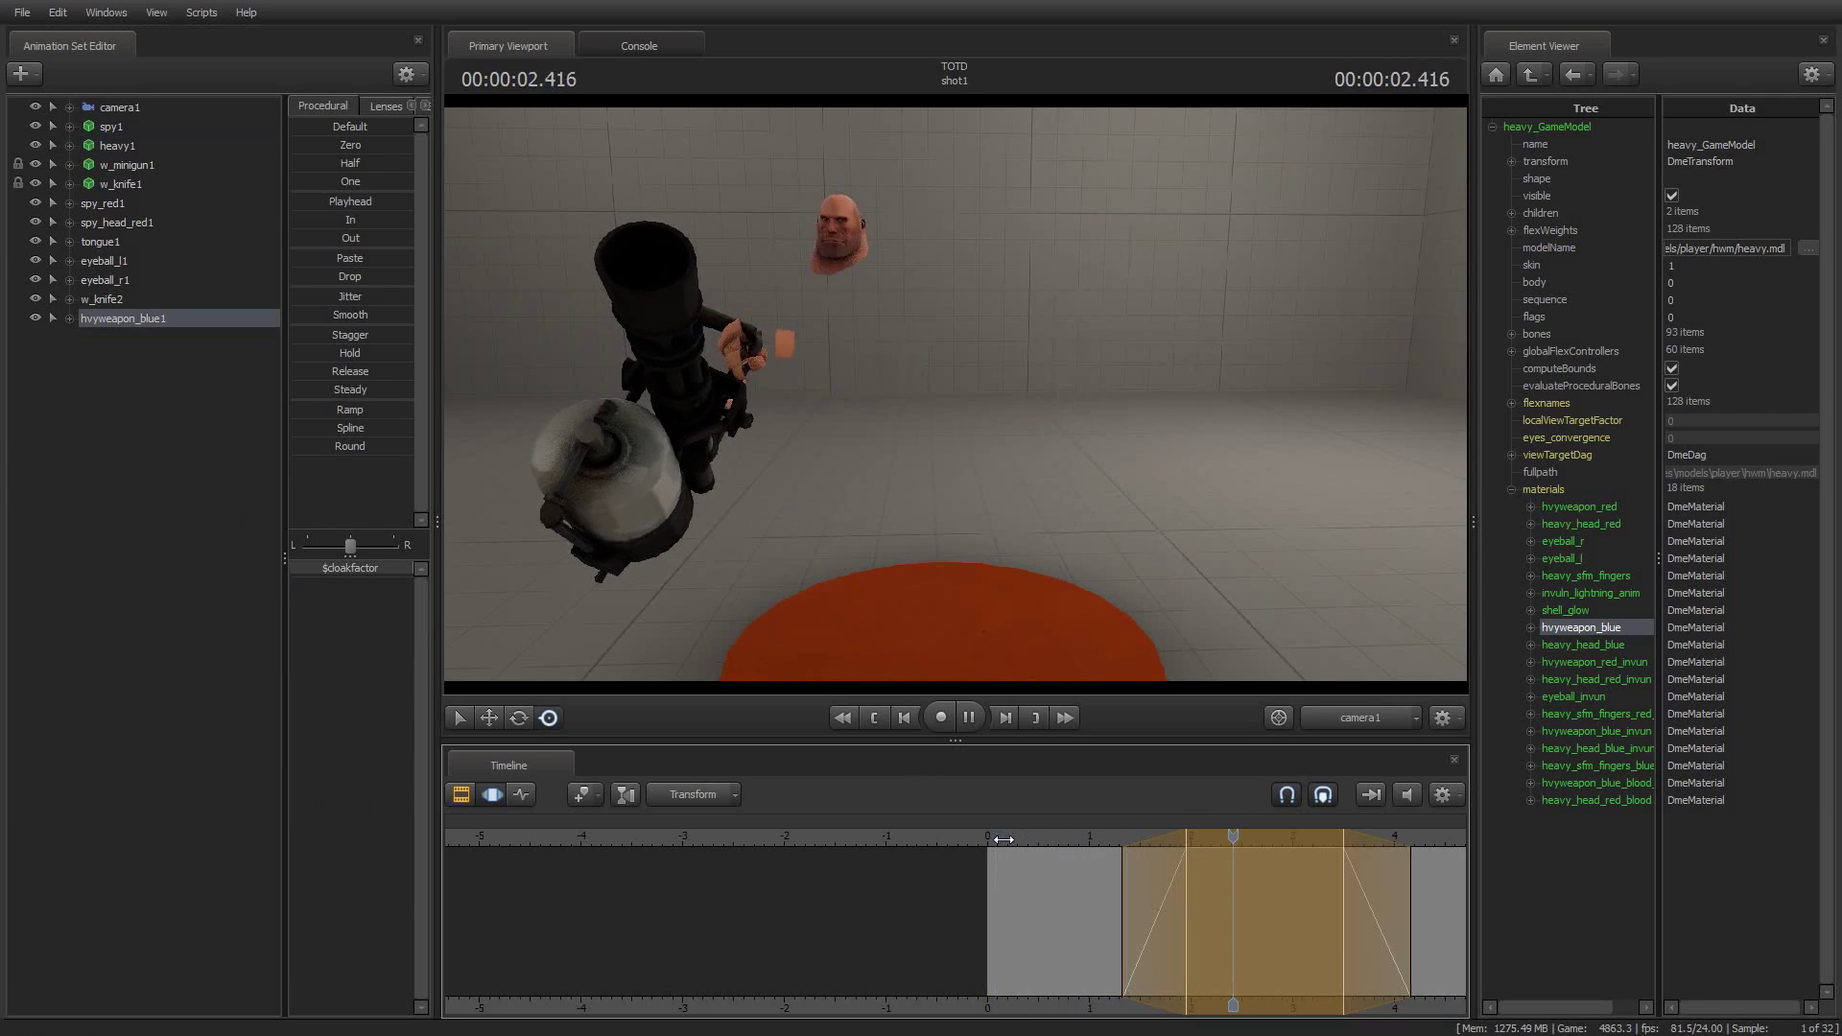
key(space)
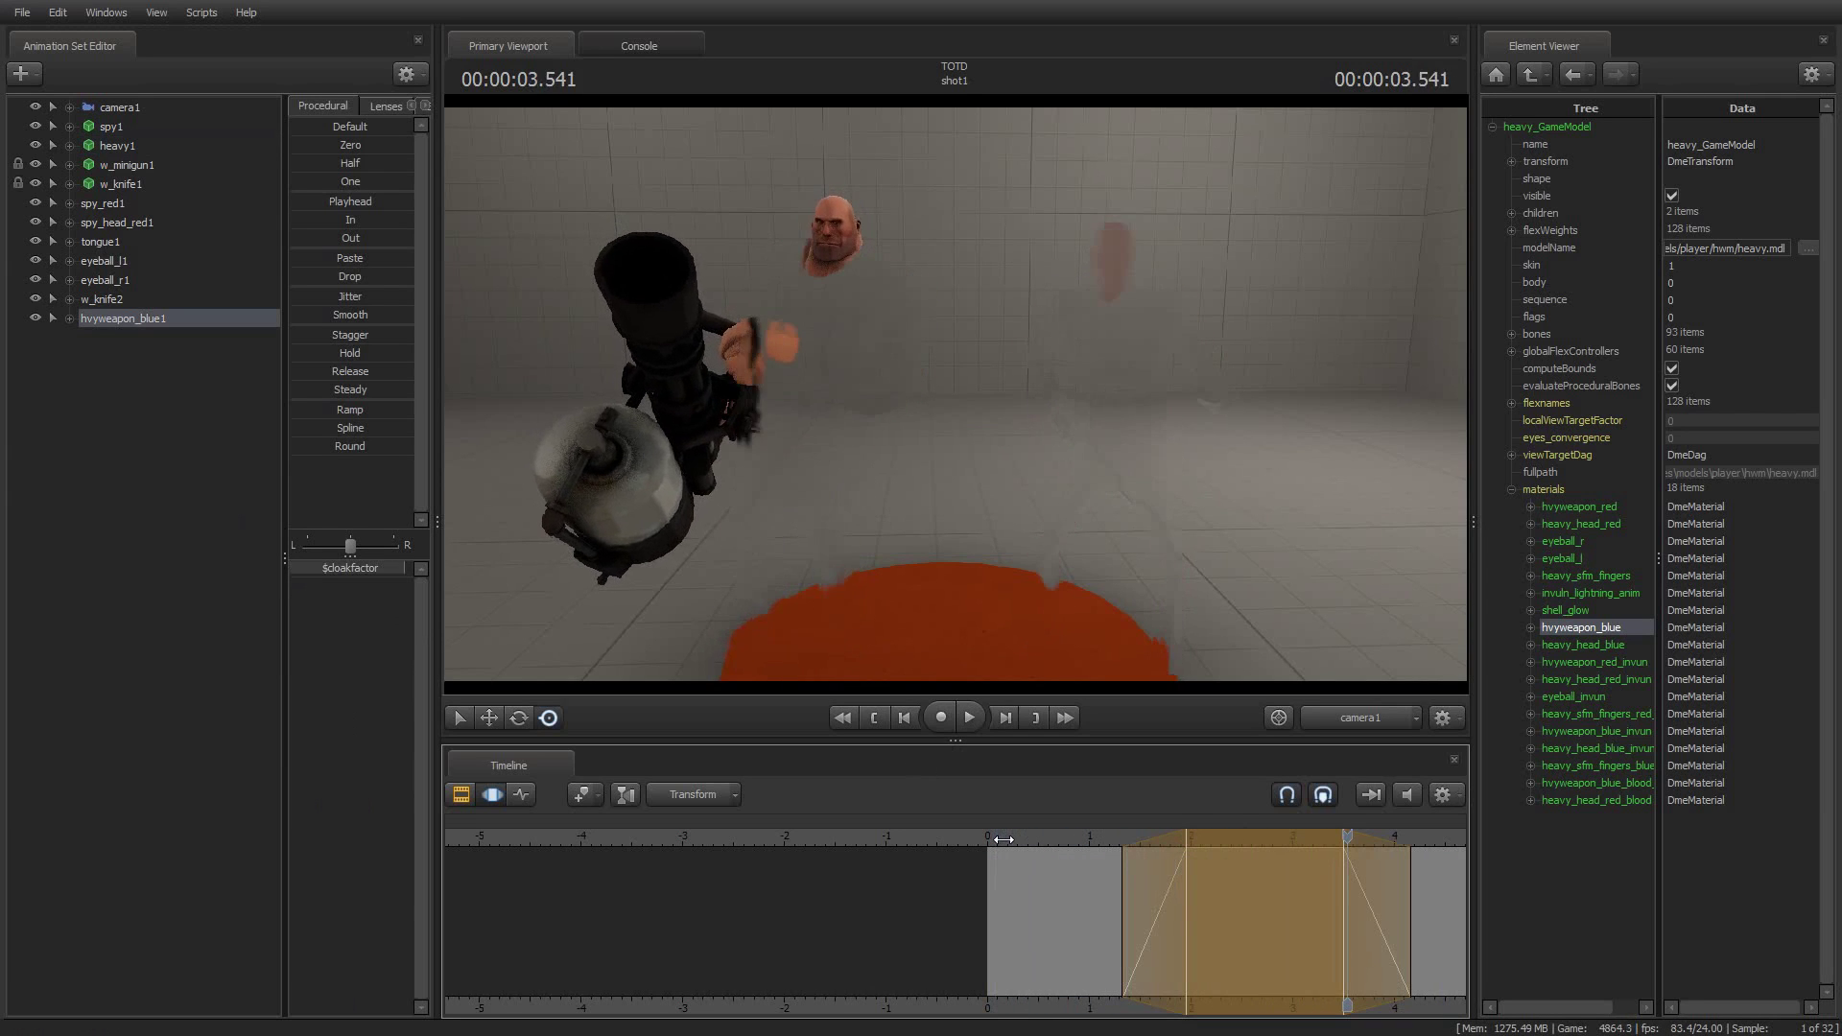
Step: Replay the start of the Heavy's cloaking and park the playhead at about 2.4 seconds
click(1100, 838)
key(space)
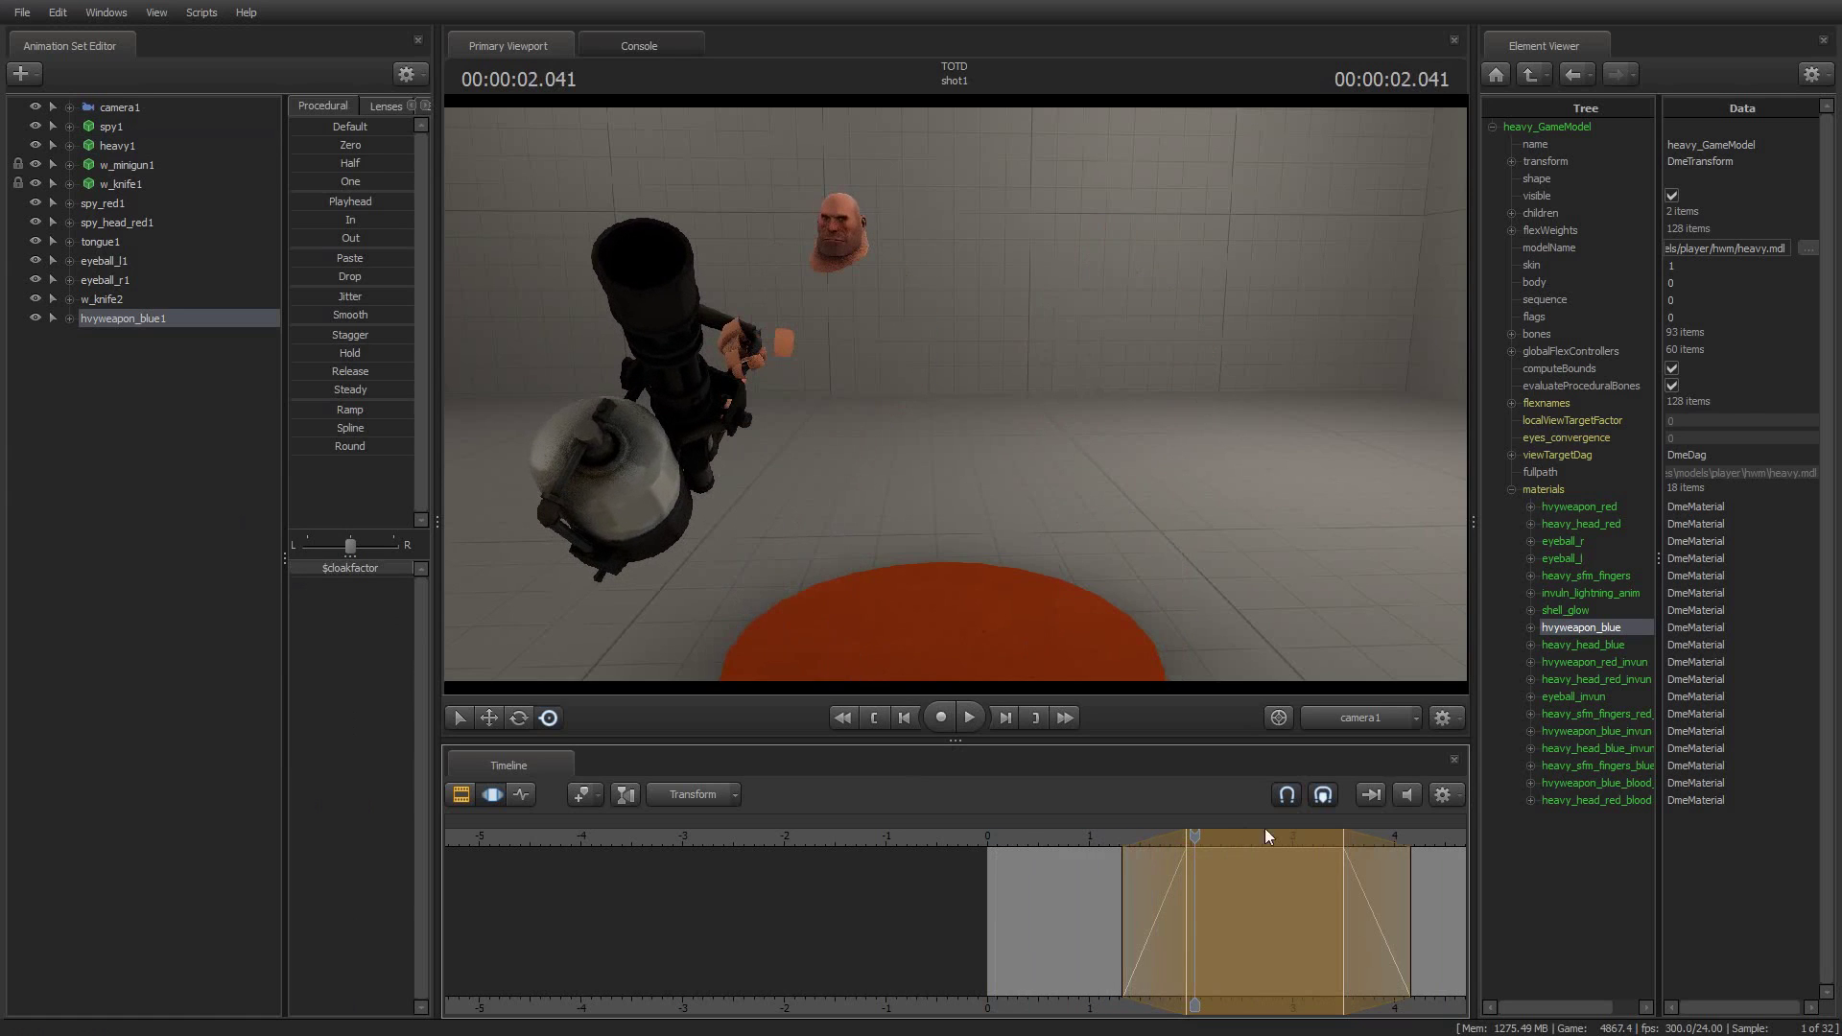
drag(1193, 838, 1234, 841)
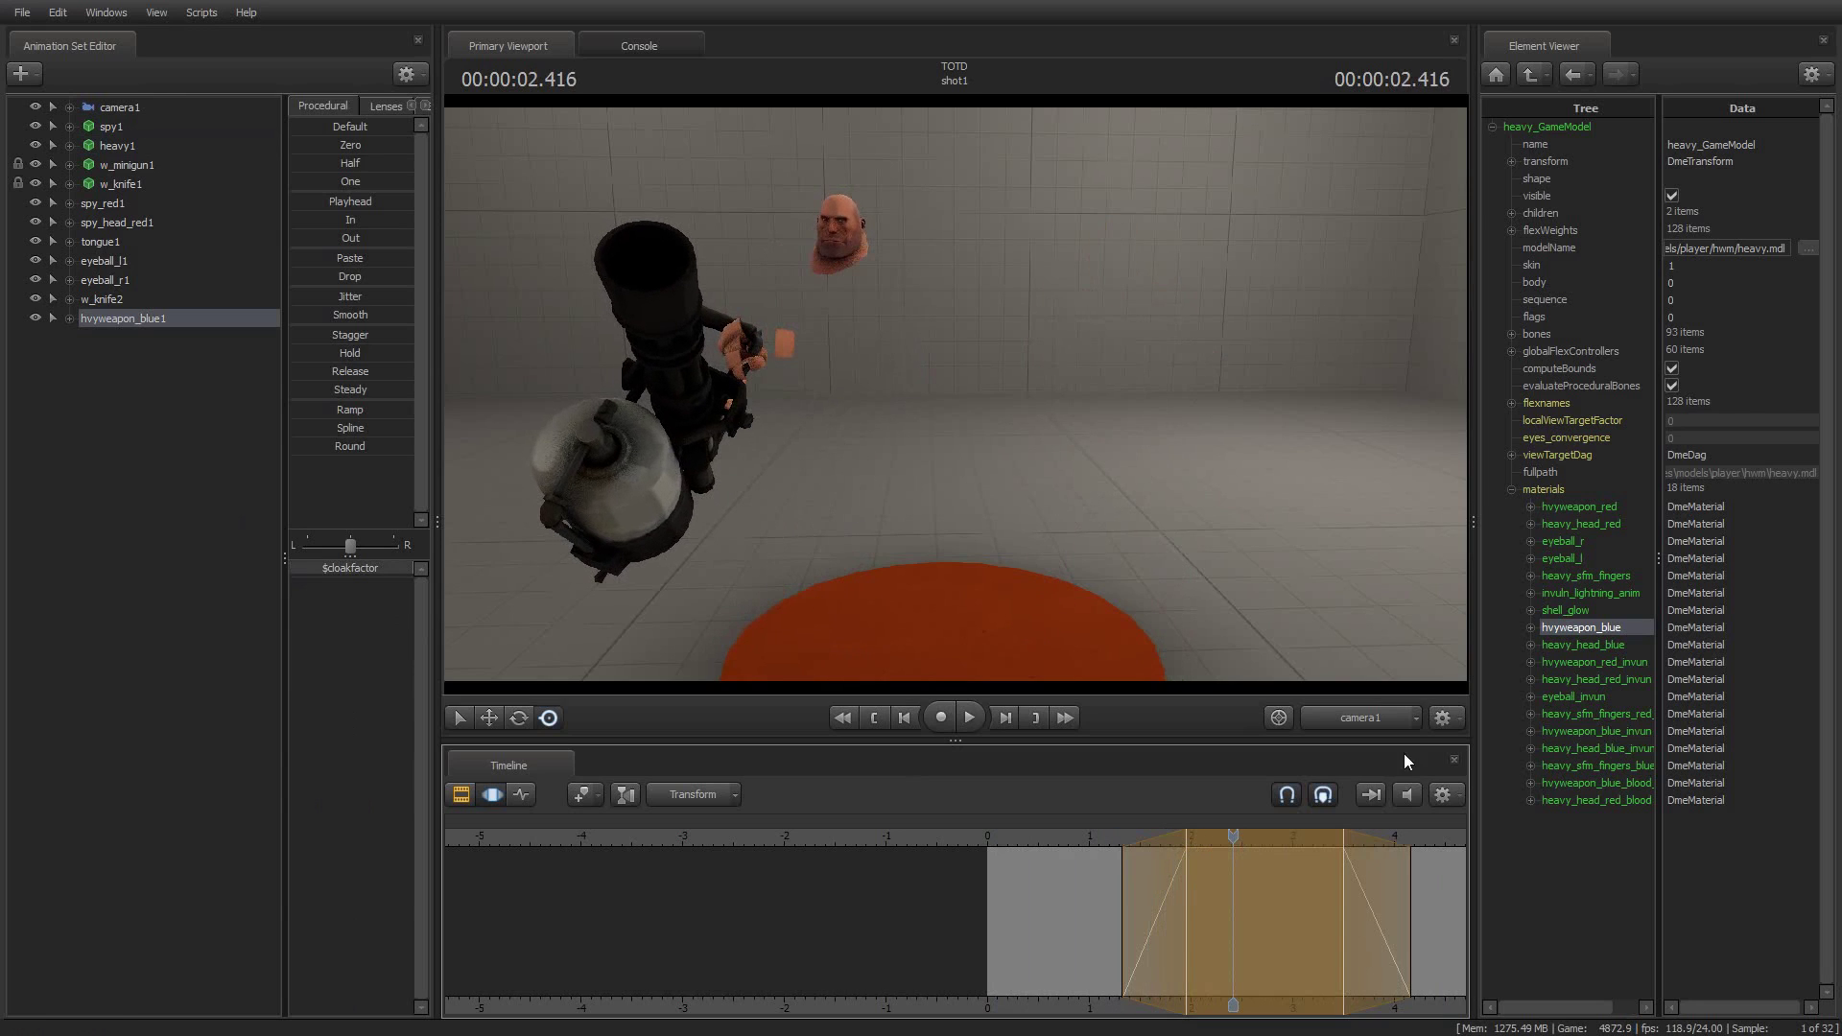
Step: Widen the Element Viewer and change the $cloakcolortint of the hvyweapon_blue material to a saturated blue
click(1532, 629)
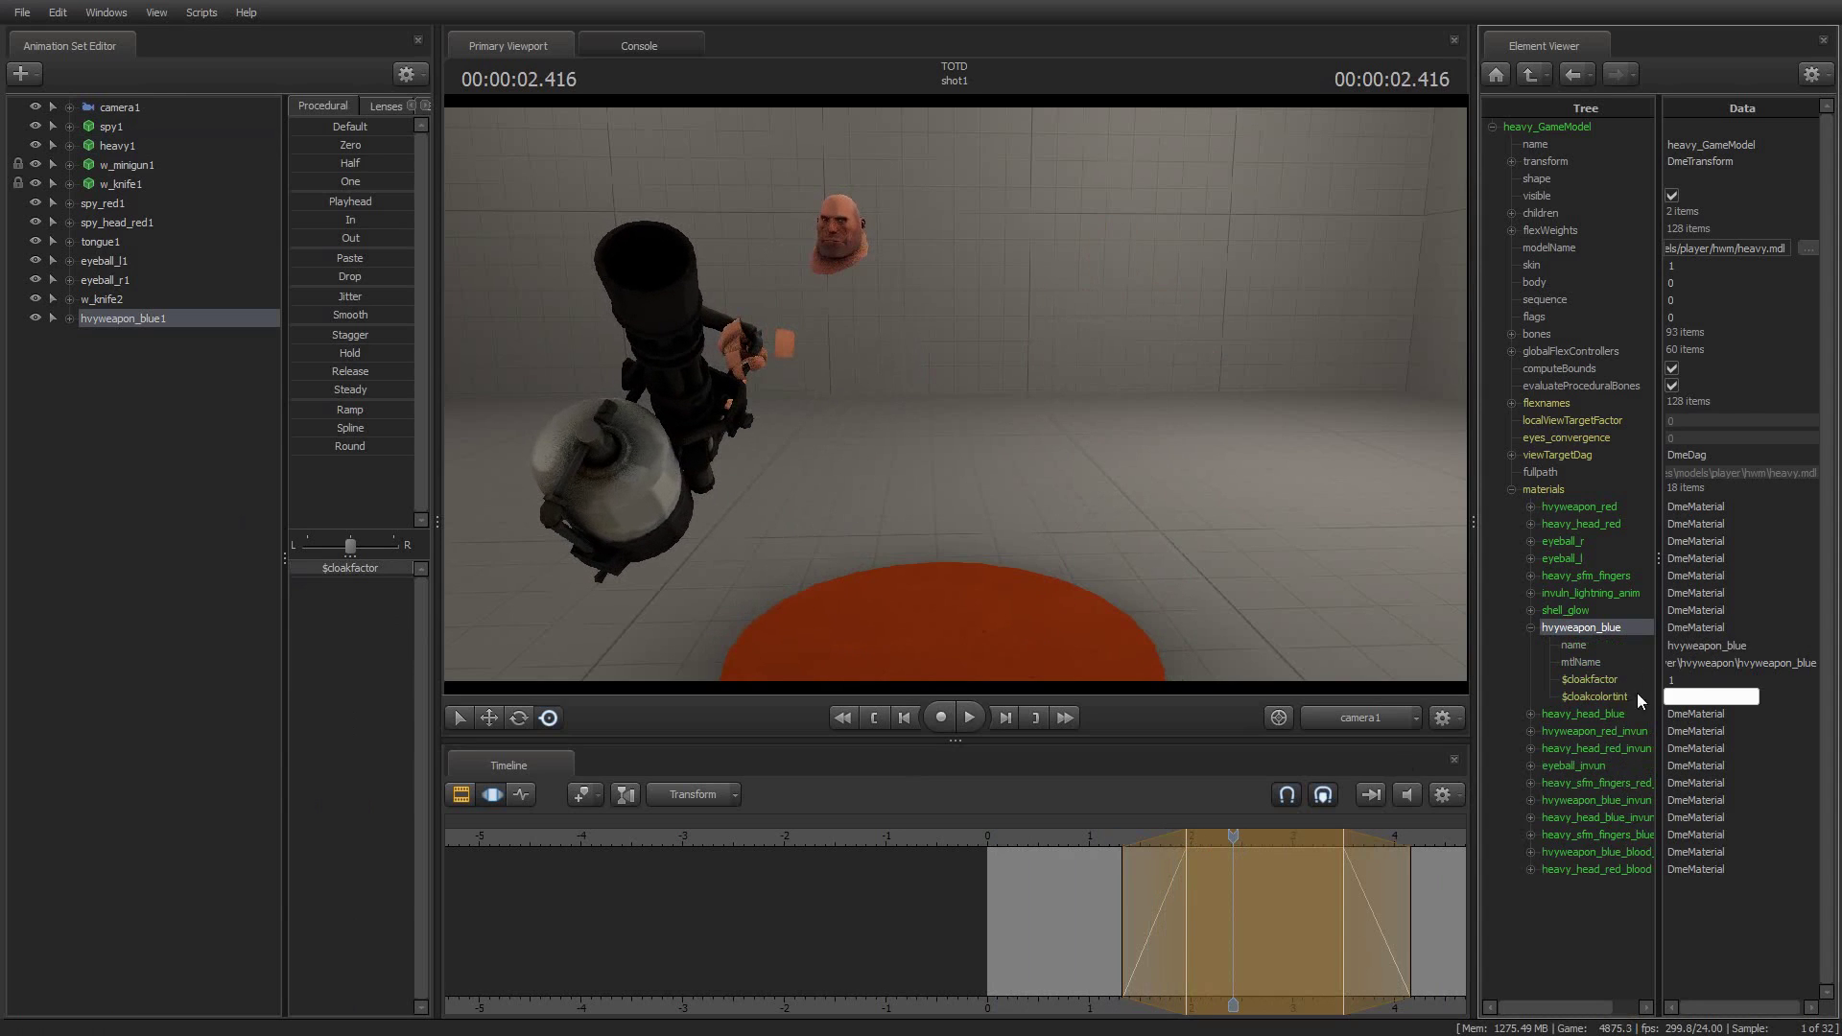
double_click(1636, 699)
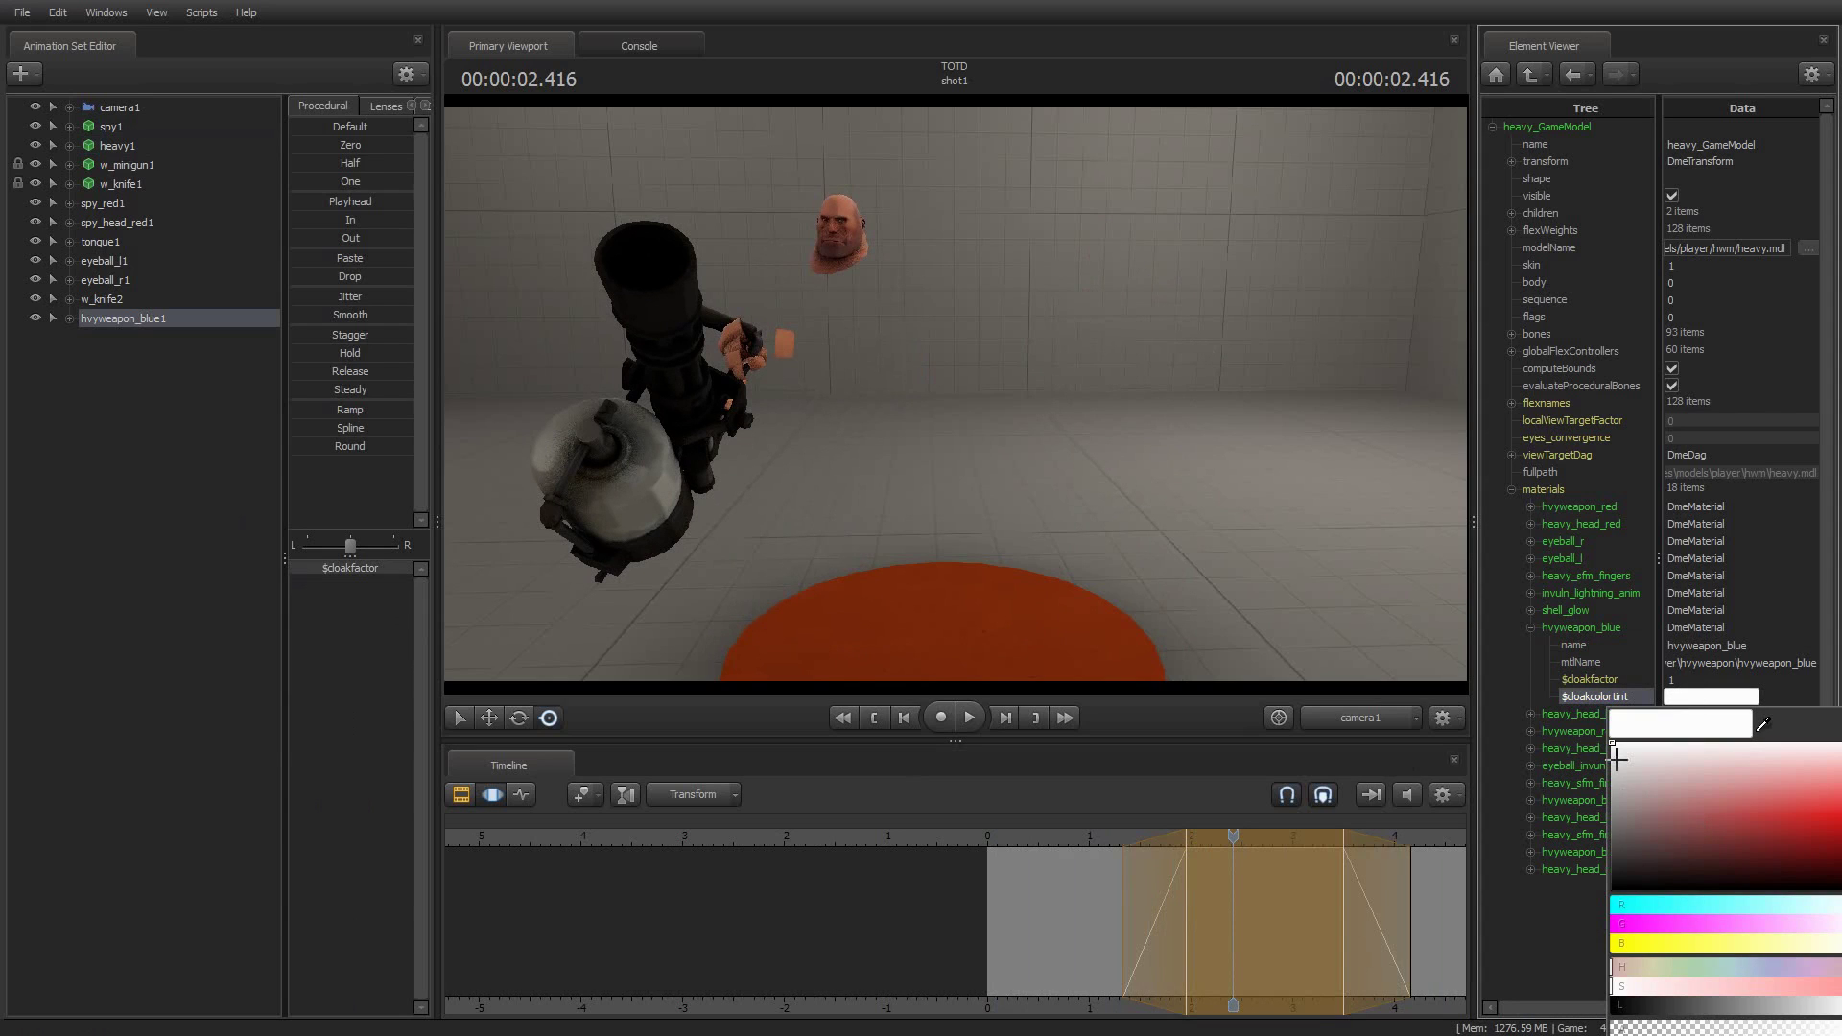
drag(1473, 744, 1362, 736)
double_click(1657, 697)
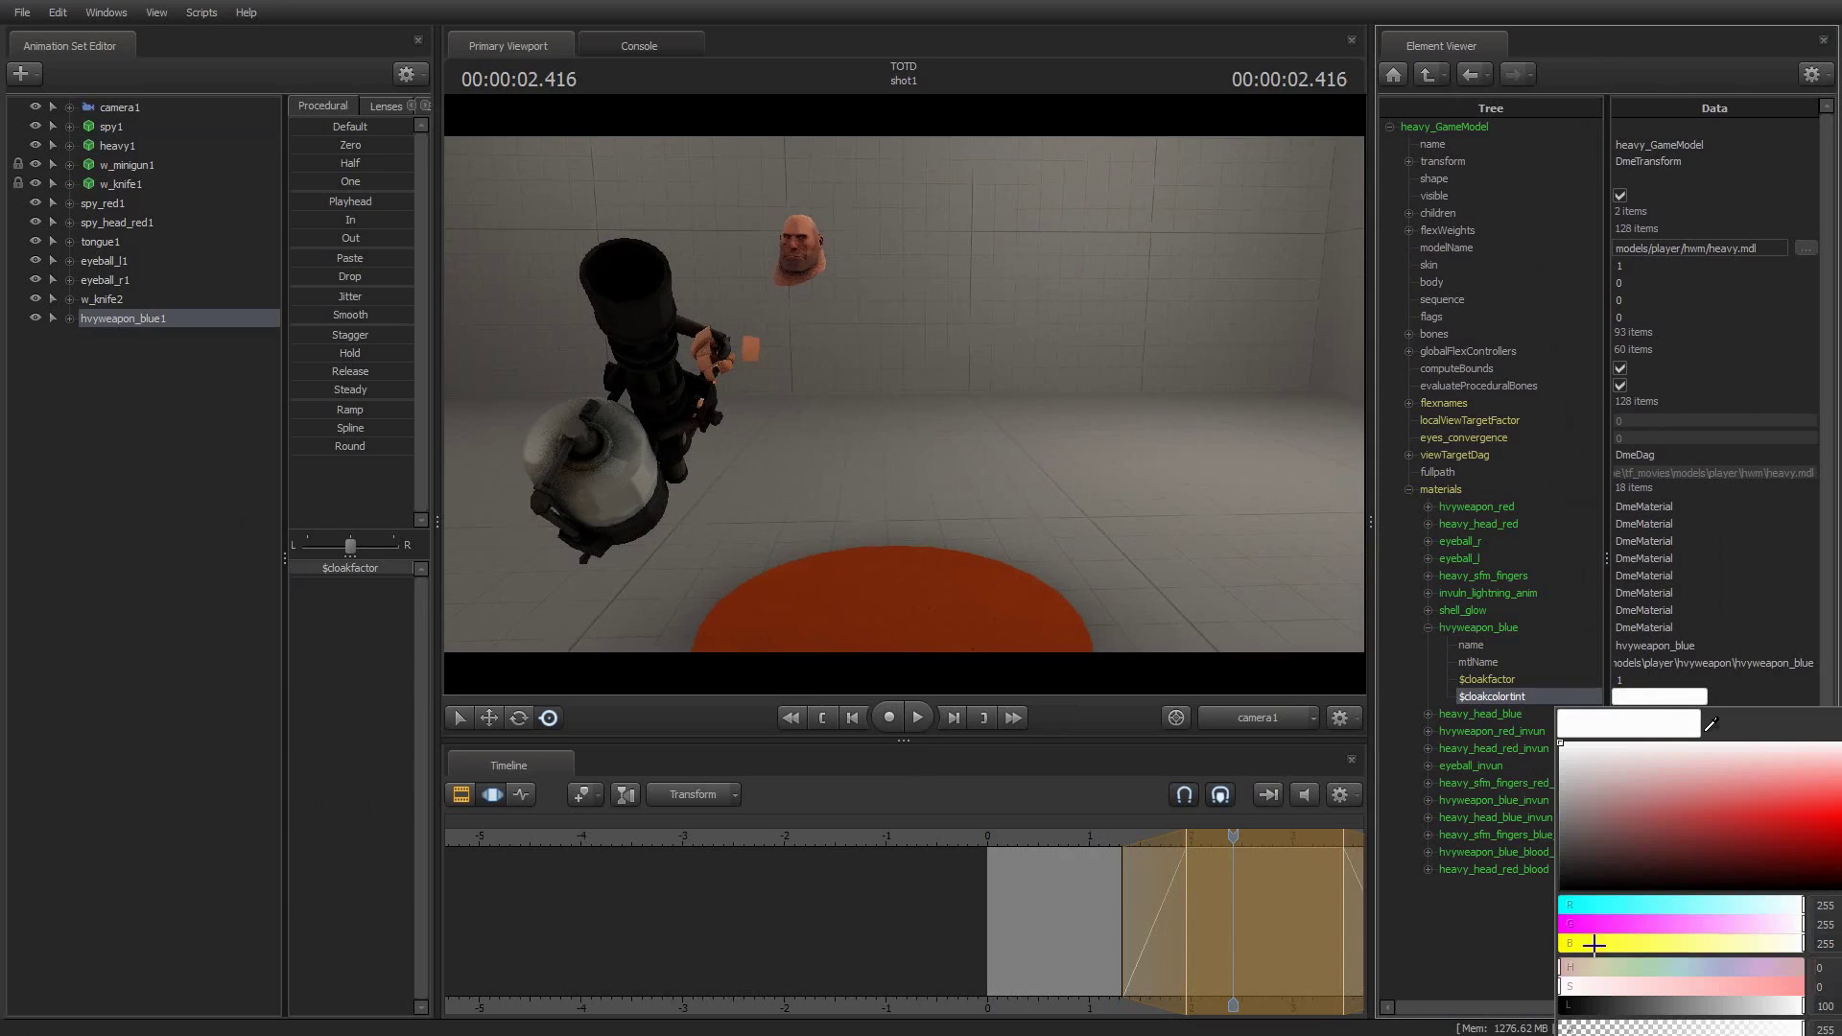
click(1668, 800)
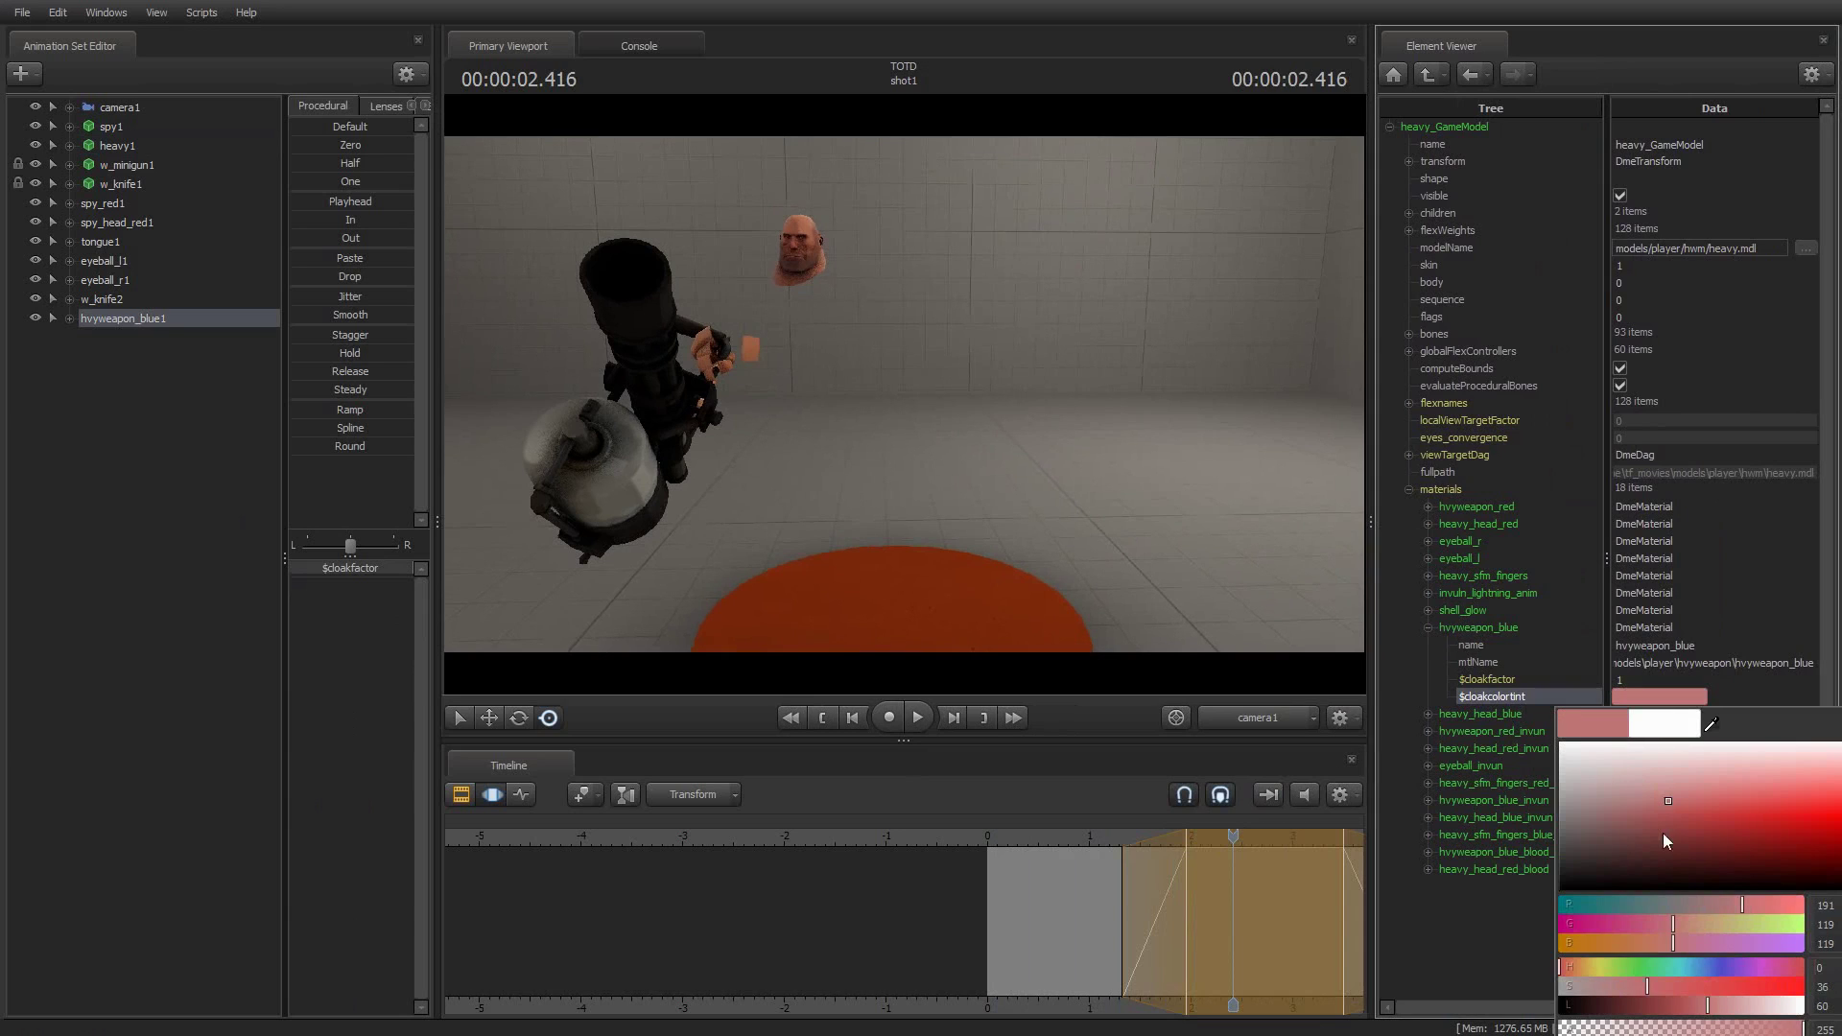
drag(1560, 969, 1701, 968)
mouse_move(1672, 797)
mouse_down()
mouse_move(1757, 814)
mouse_move(1780, 843)
mouse_up()
Step: Play back the shot to check the blue cloak tint, and return the playhead to about 1.2 seconds
drag(1234, 837, 1088, 841)
key(space)
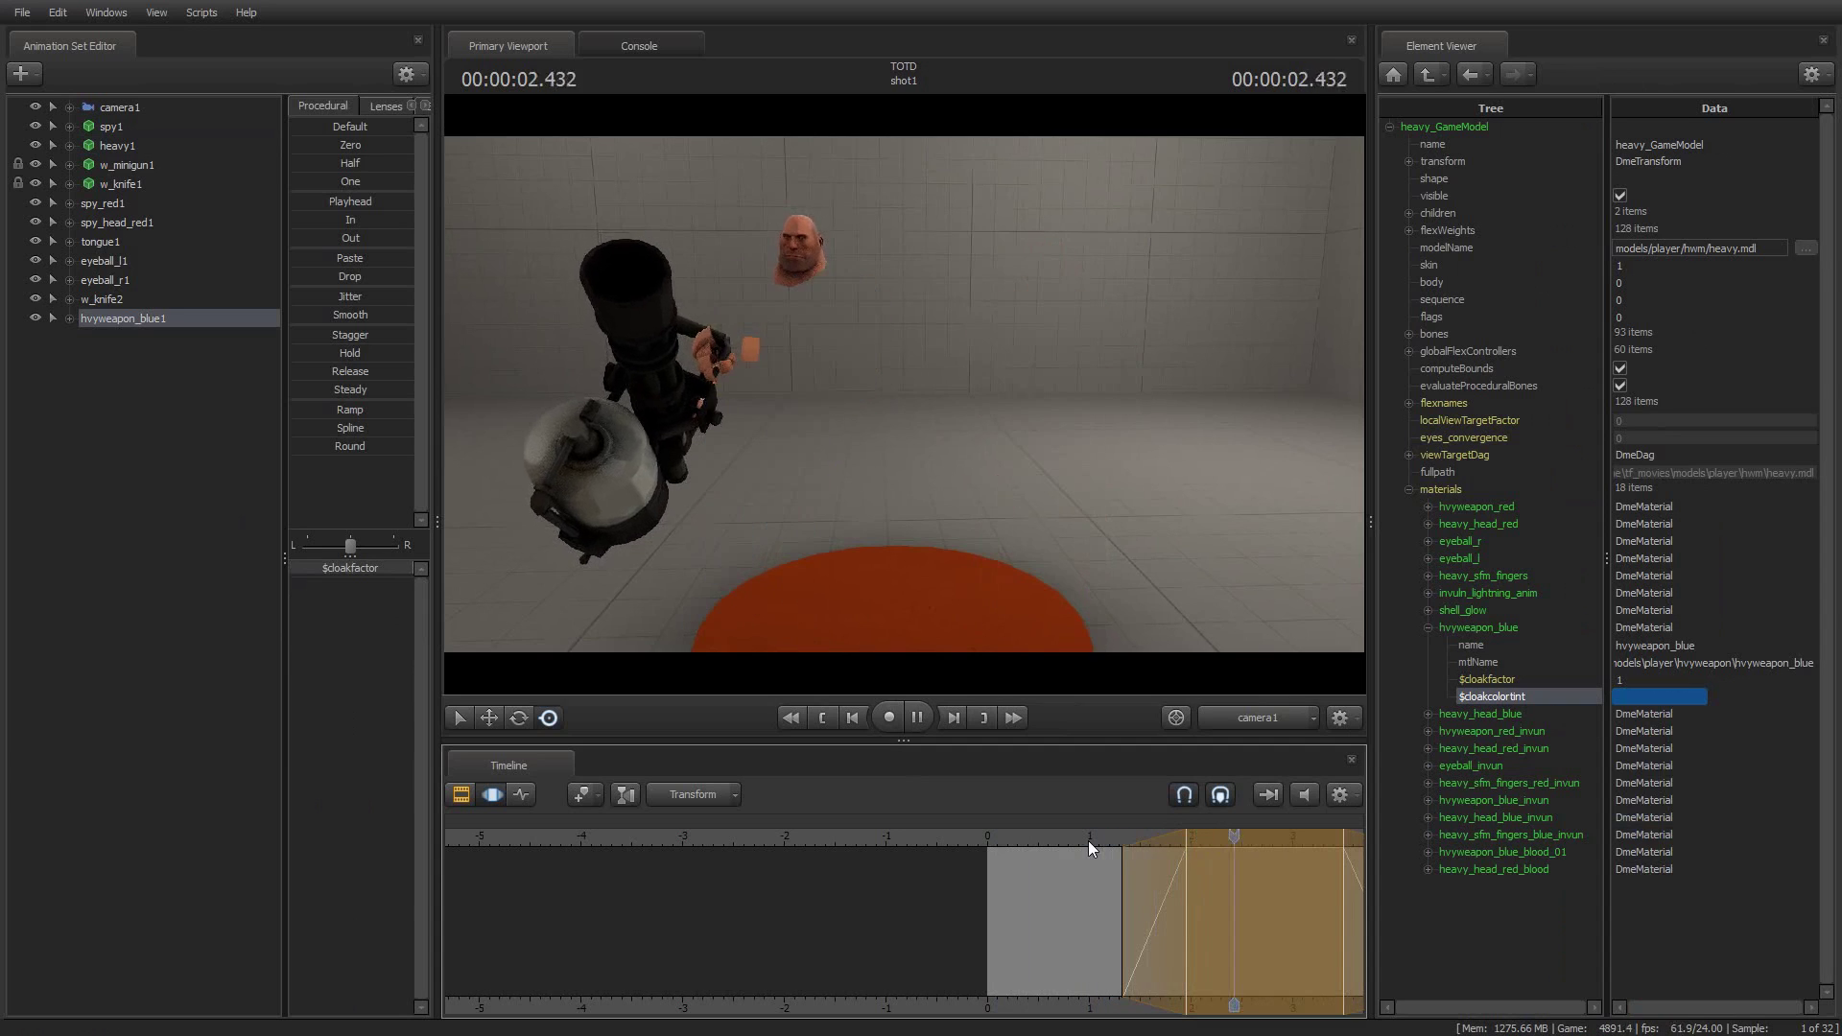
key(space)
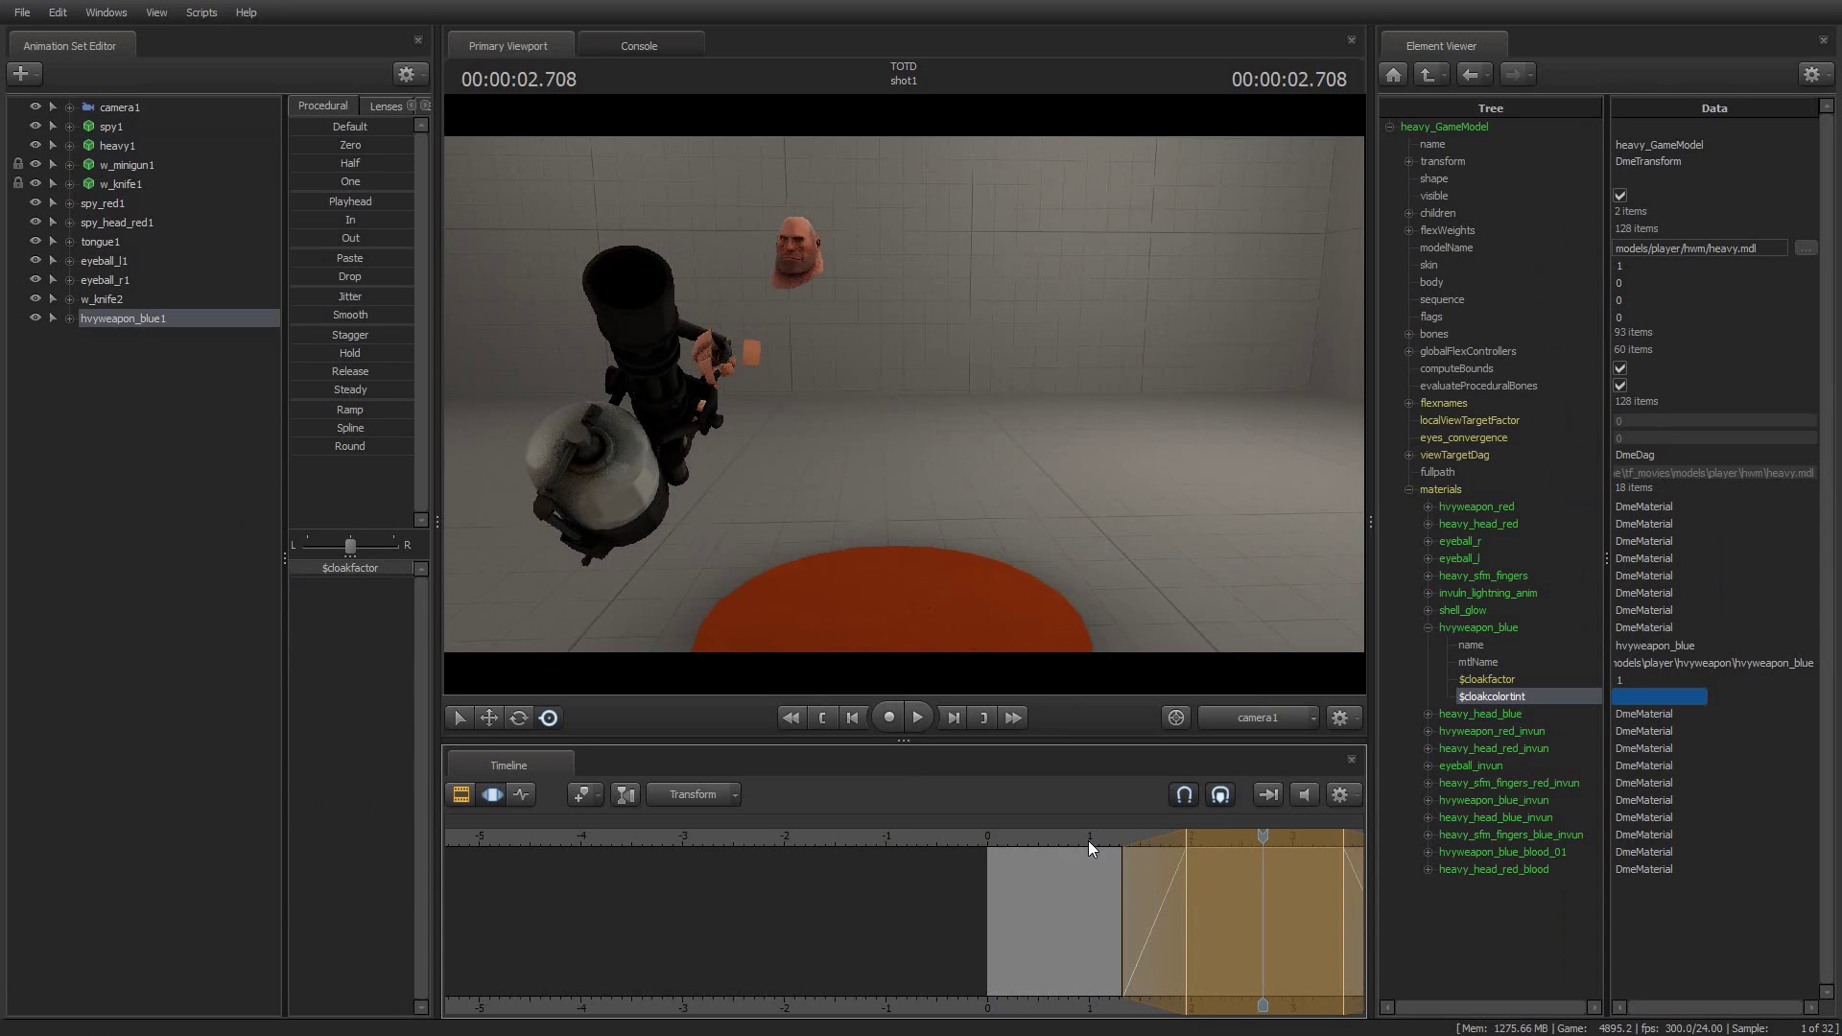
drag(1262, 837, 1110, 838)
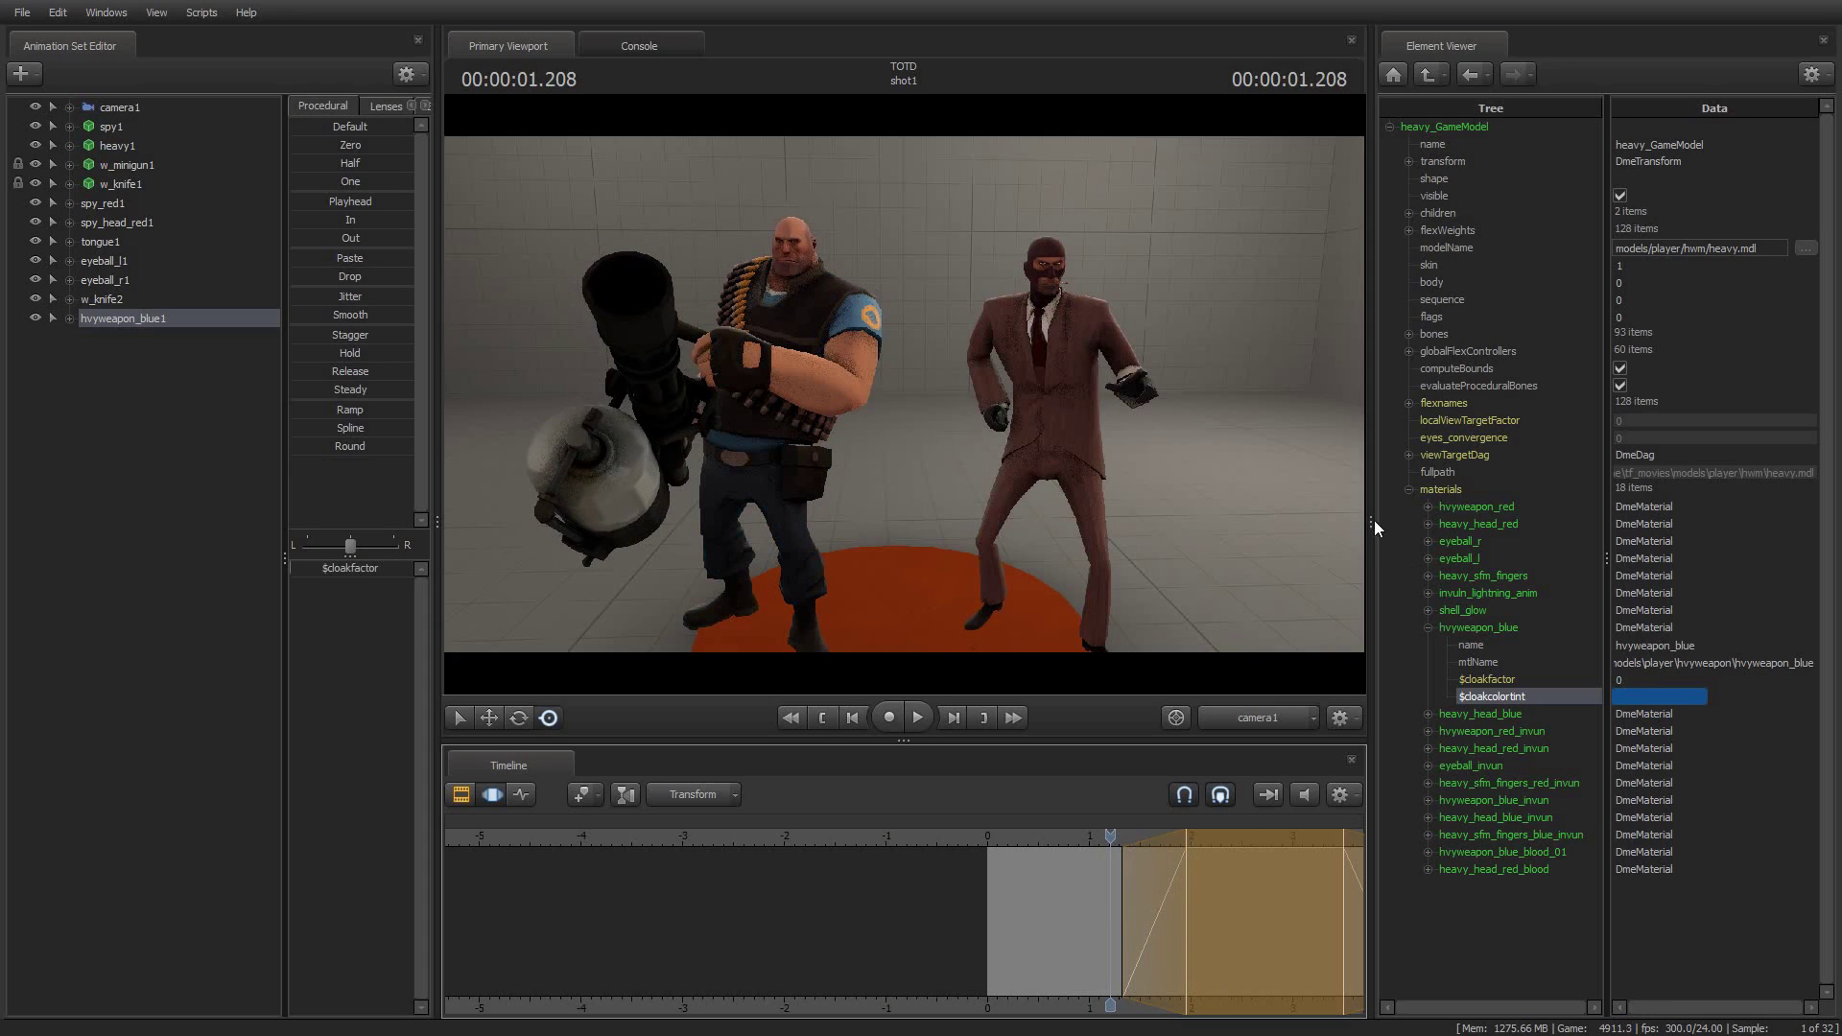
Step: Narrow the Element Viewer to enlarge the viewport, and check the override material options for w_knife1 and w_minigun1
drag(1374, 519, 1498, 489)
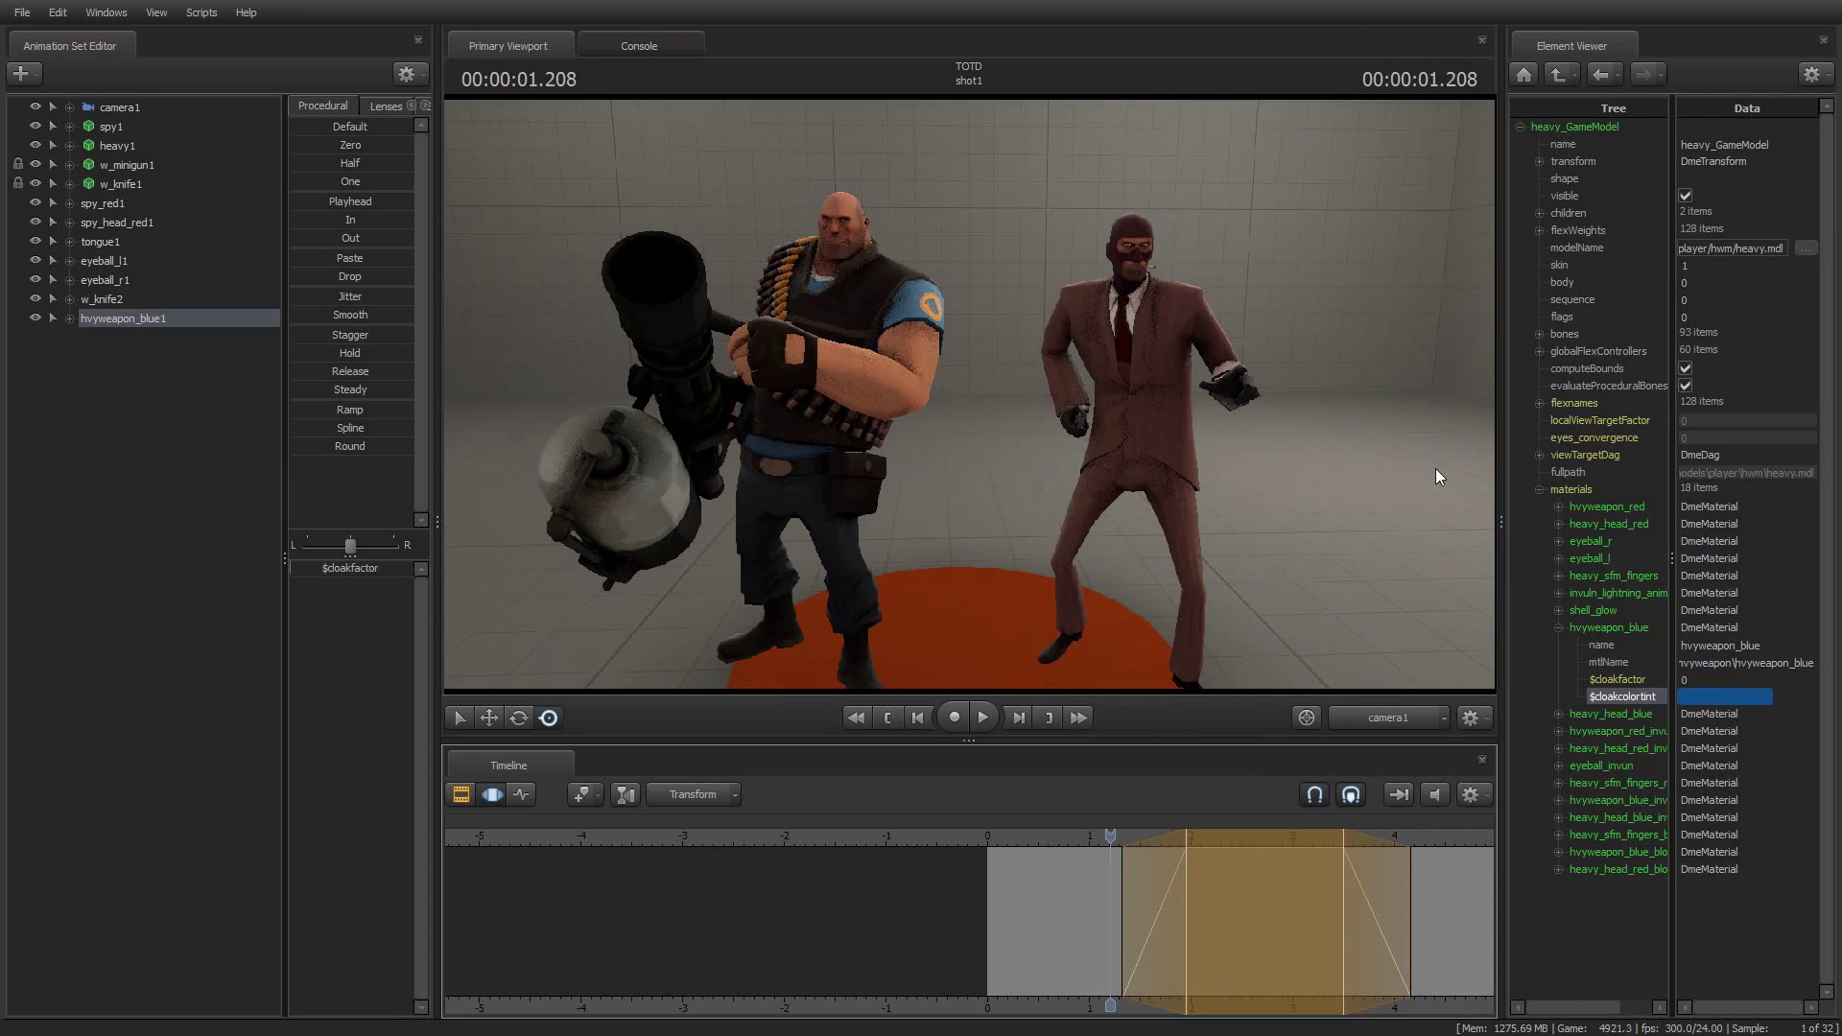
right_click(124, 318)
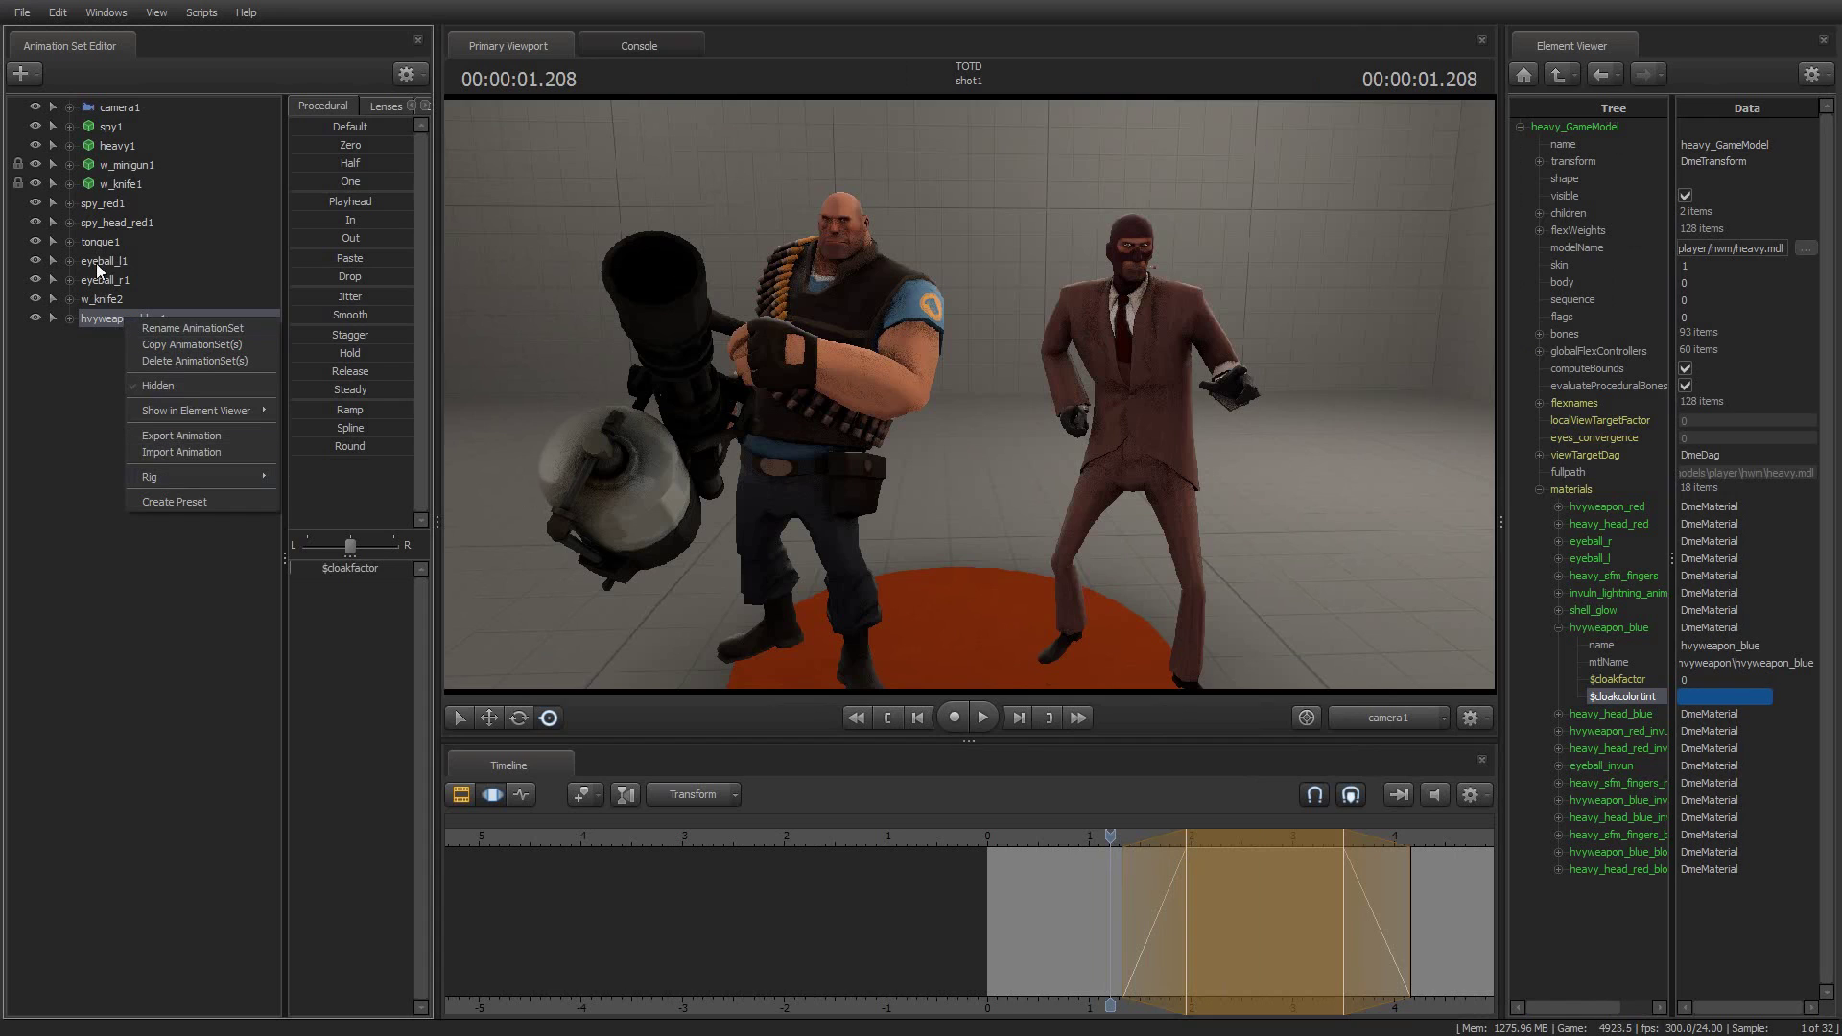
right_click(102, 182)
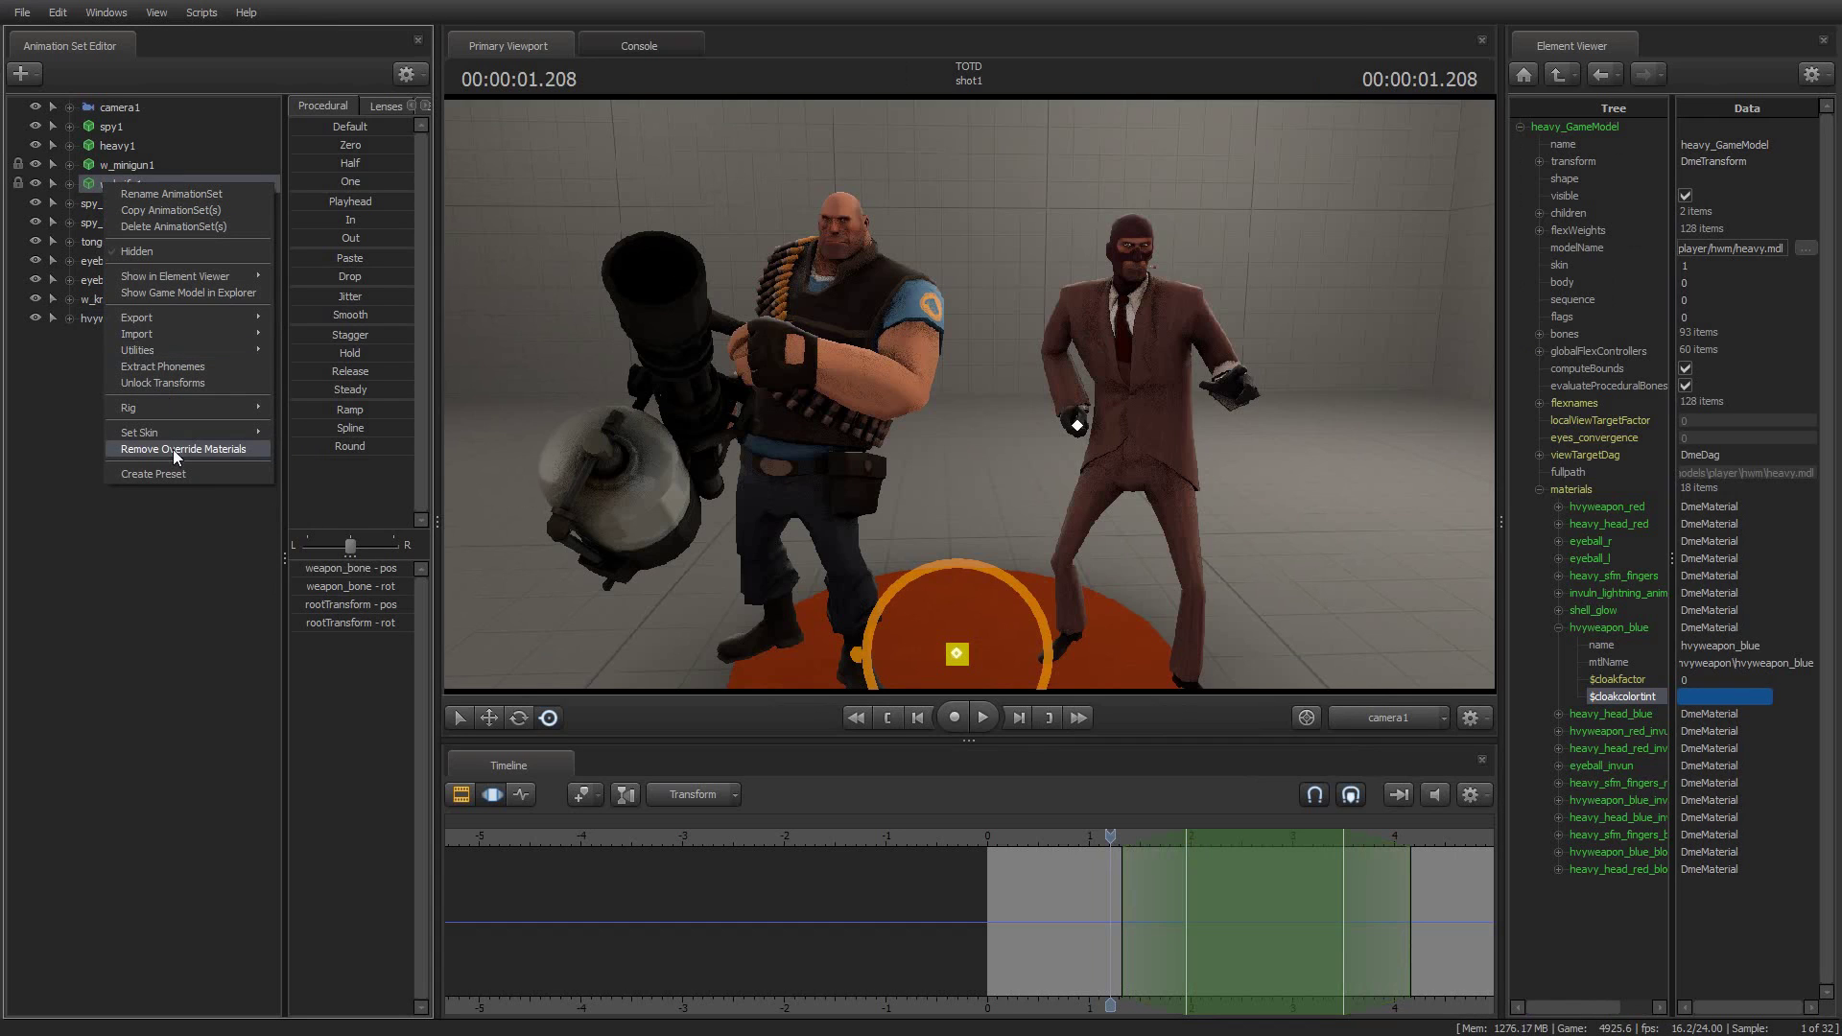
click(204, 610)
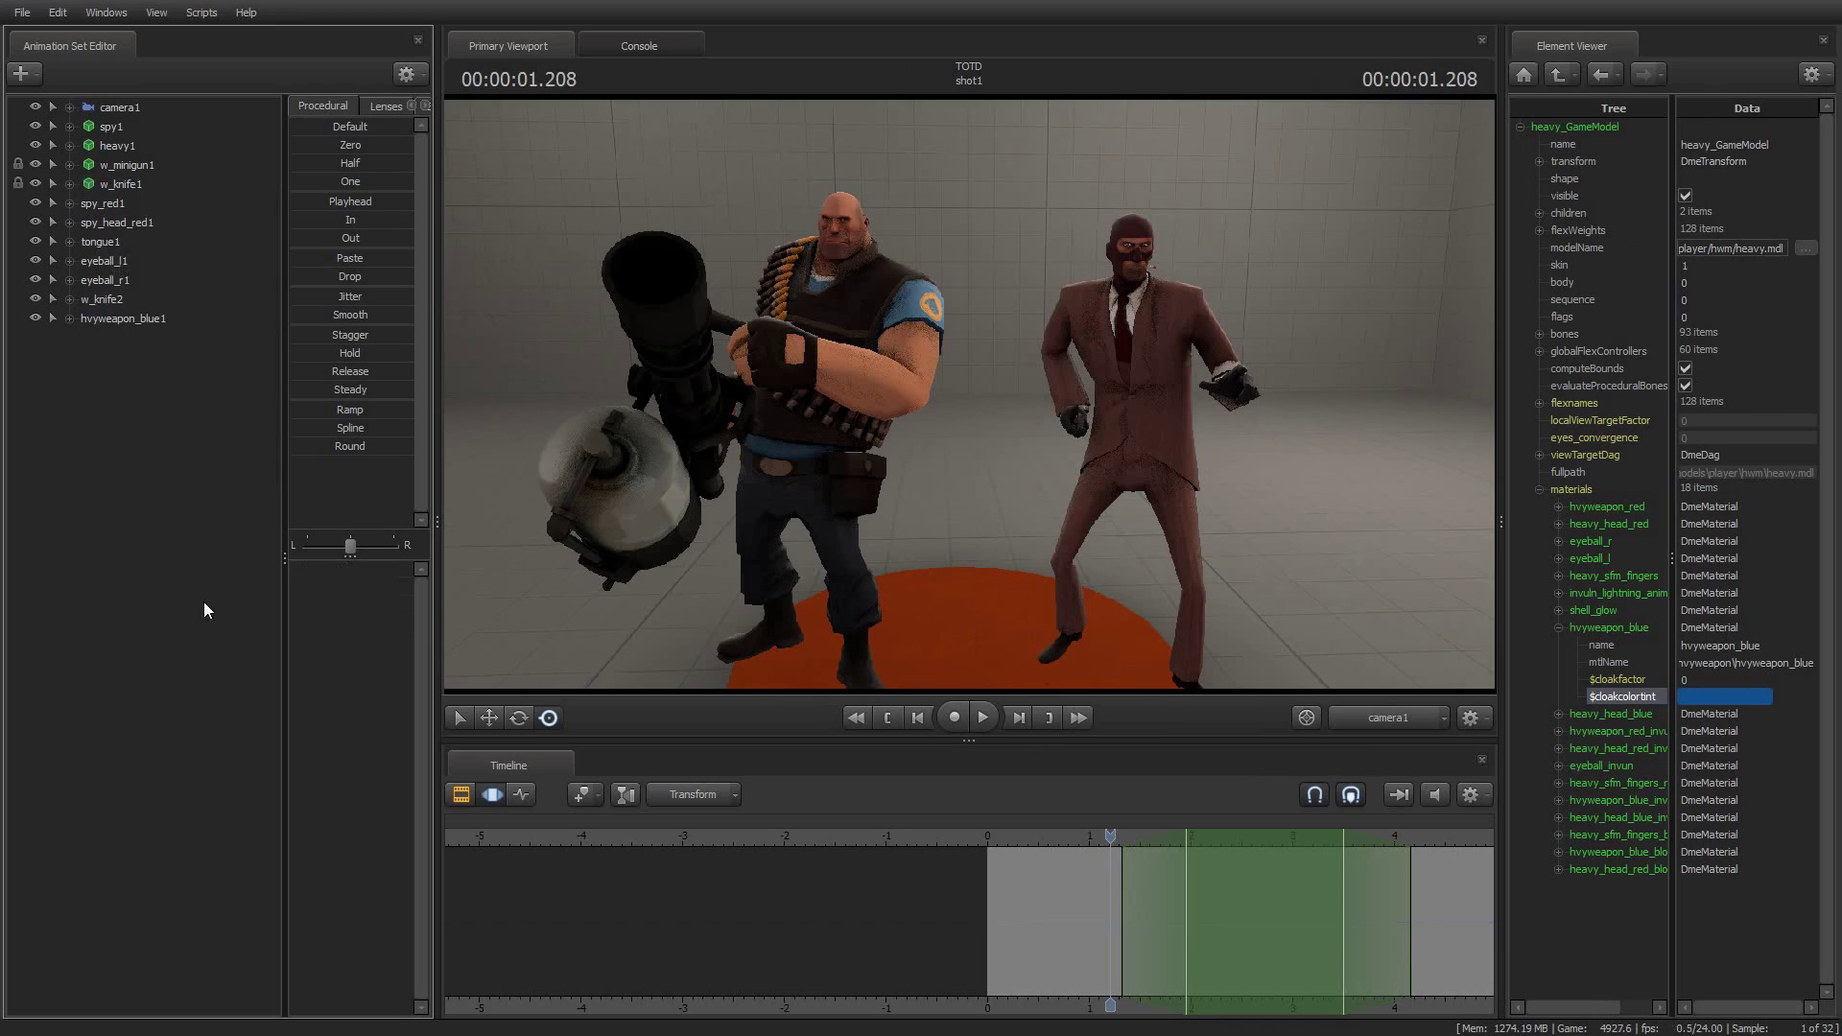
right_click(106, 159)
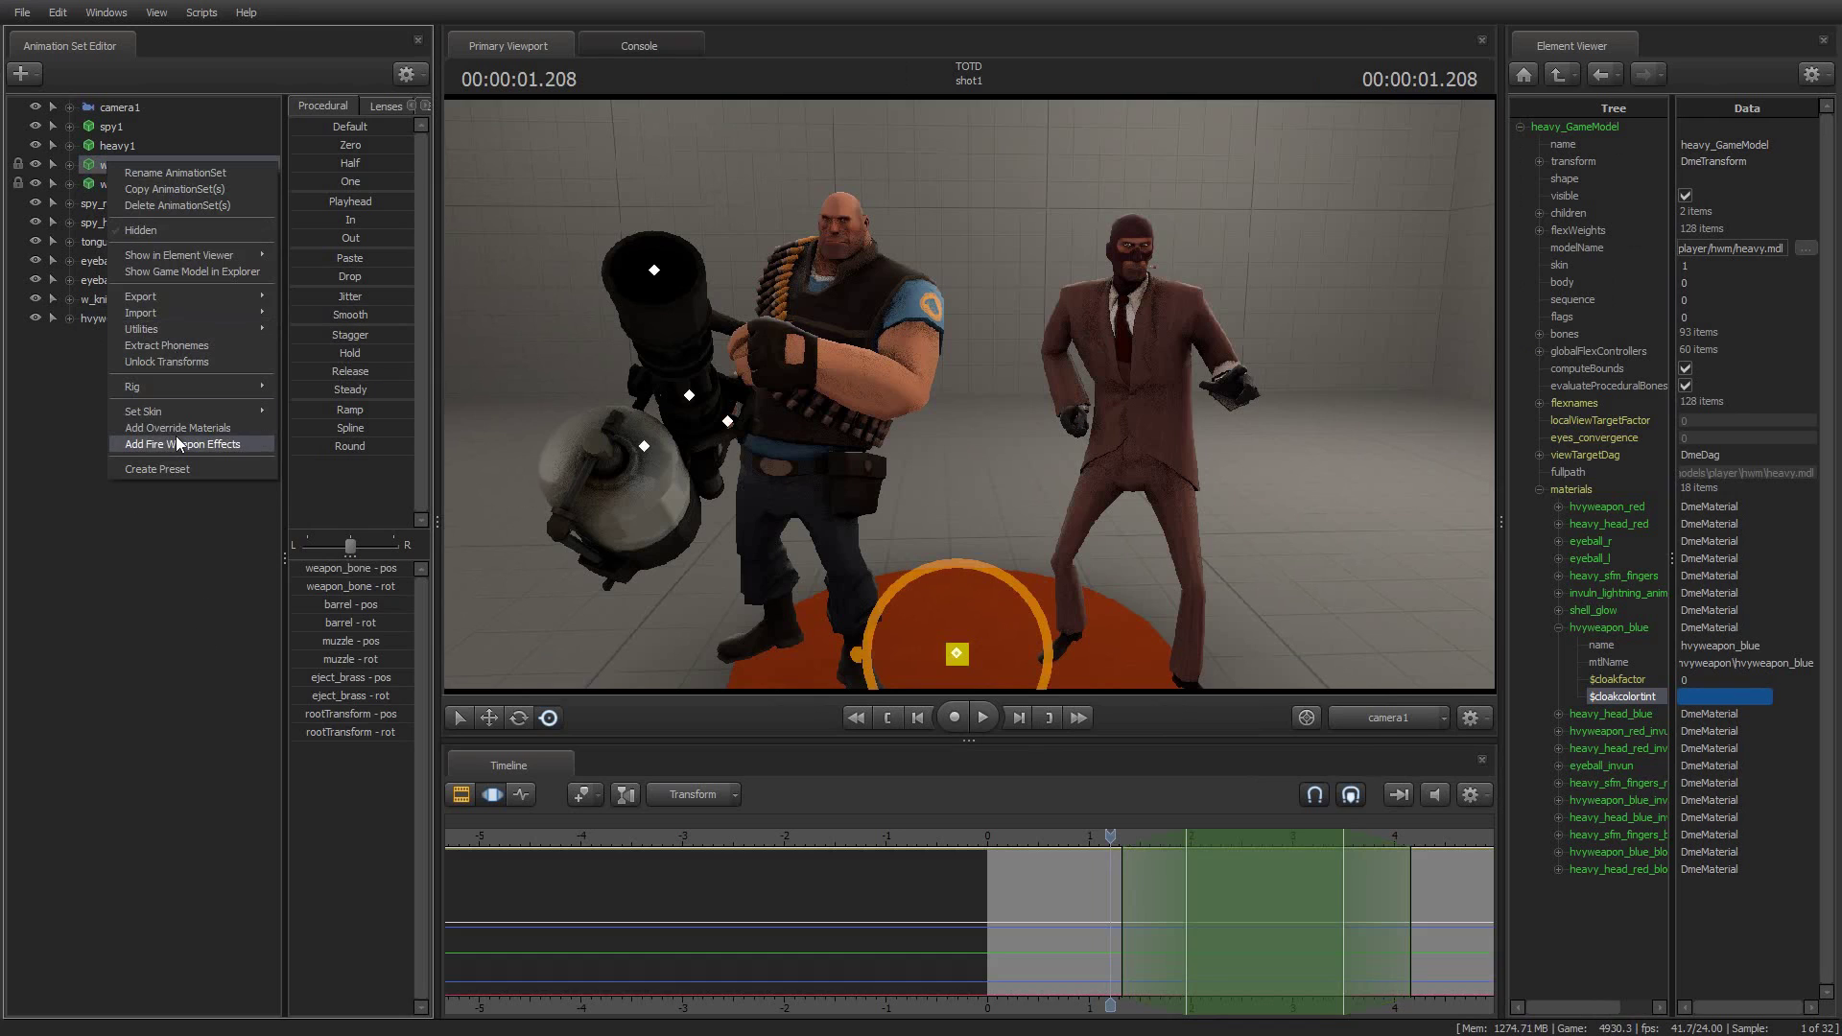
click(170, 689)
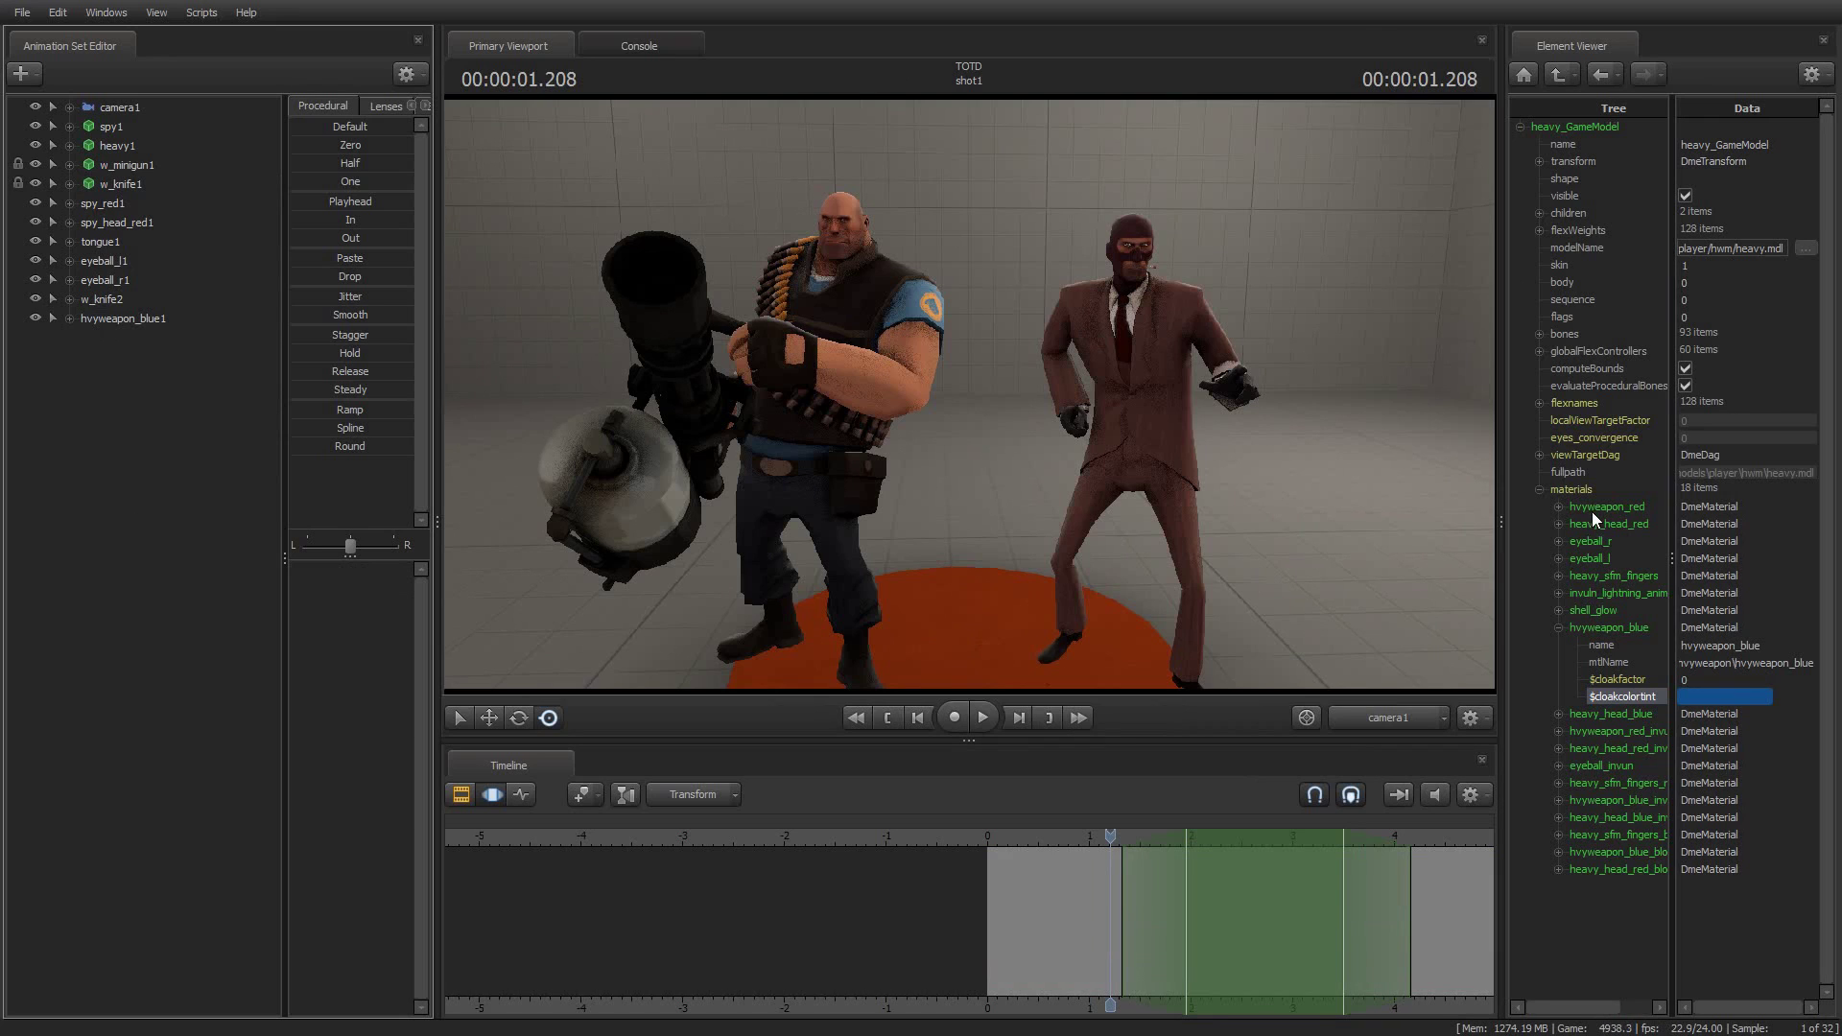
right_click(105, 165)
click(83, 187)
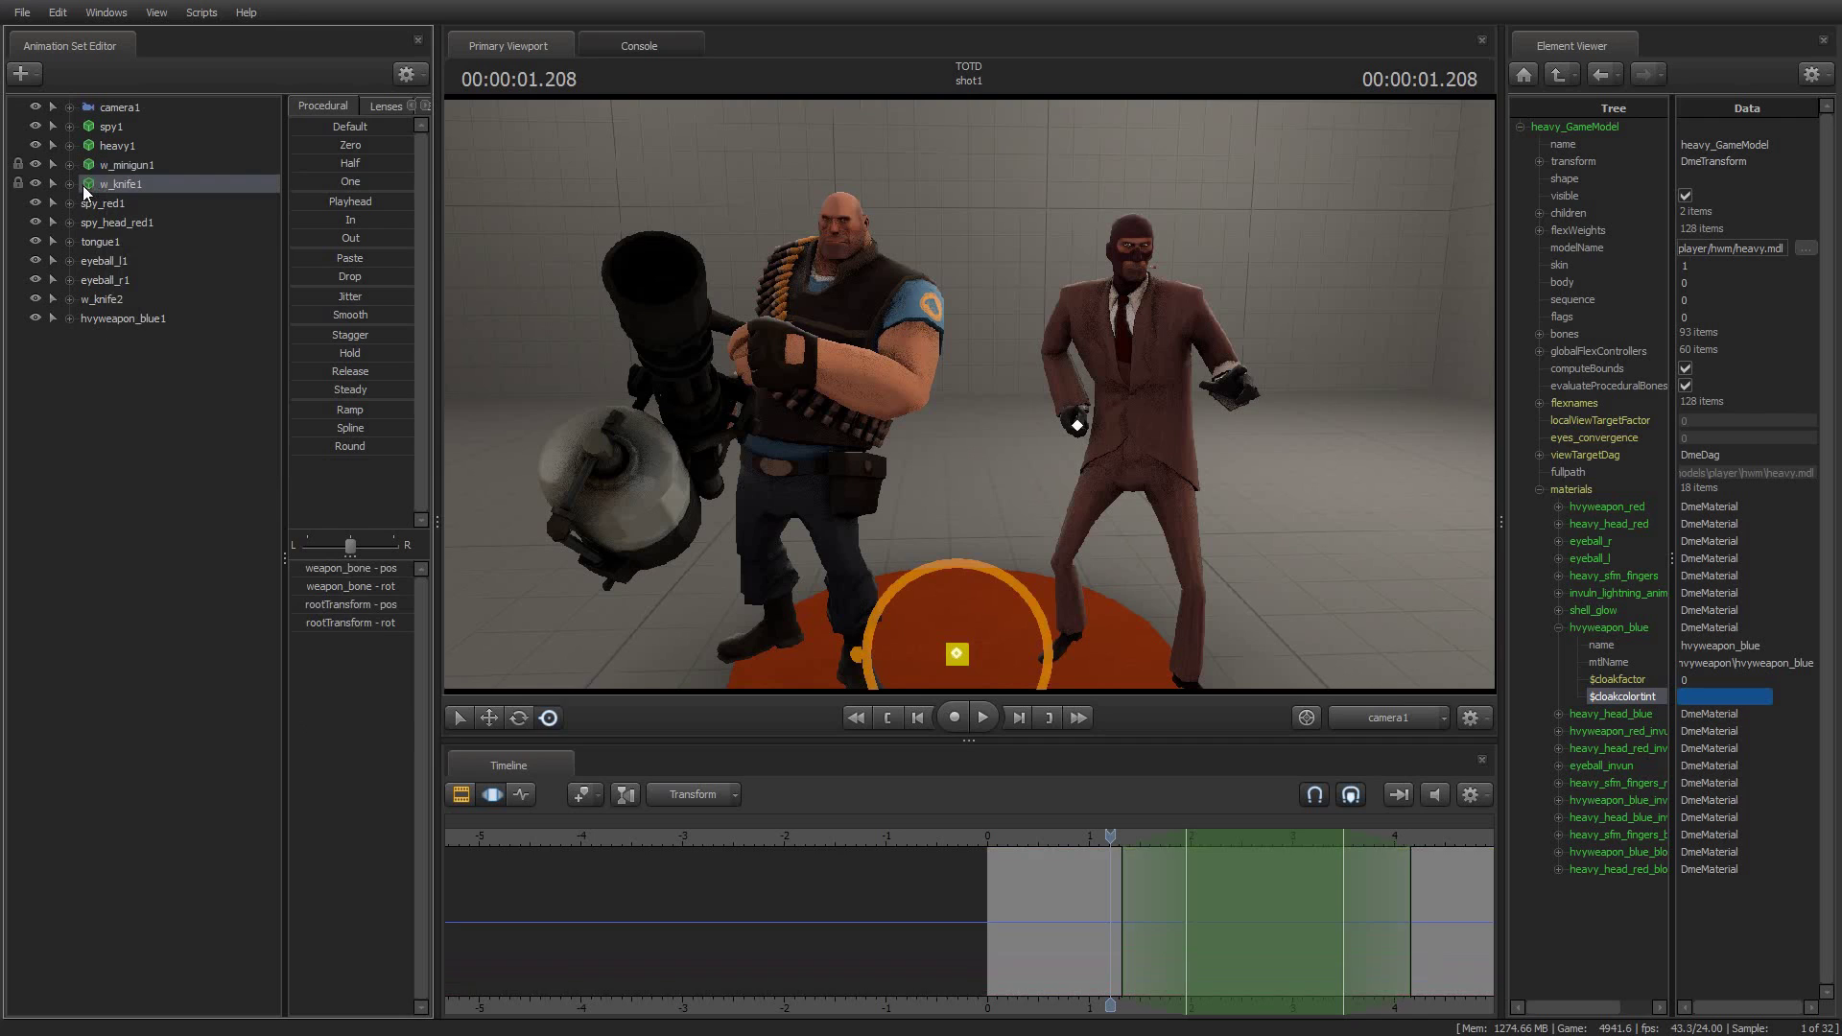
Step: Show spy1's model in the Element Viewer and examine the cloak attributes of its spy_head_red material, then collapse that material
right_click(111, 128)
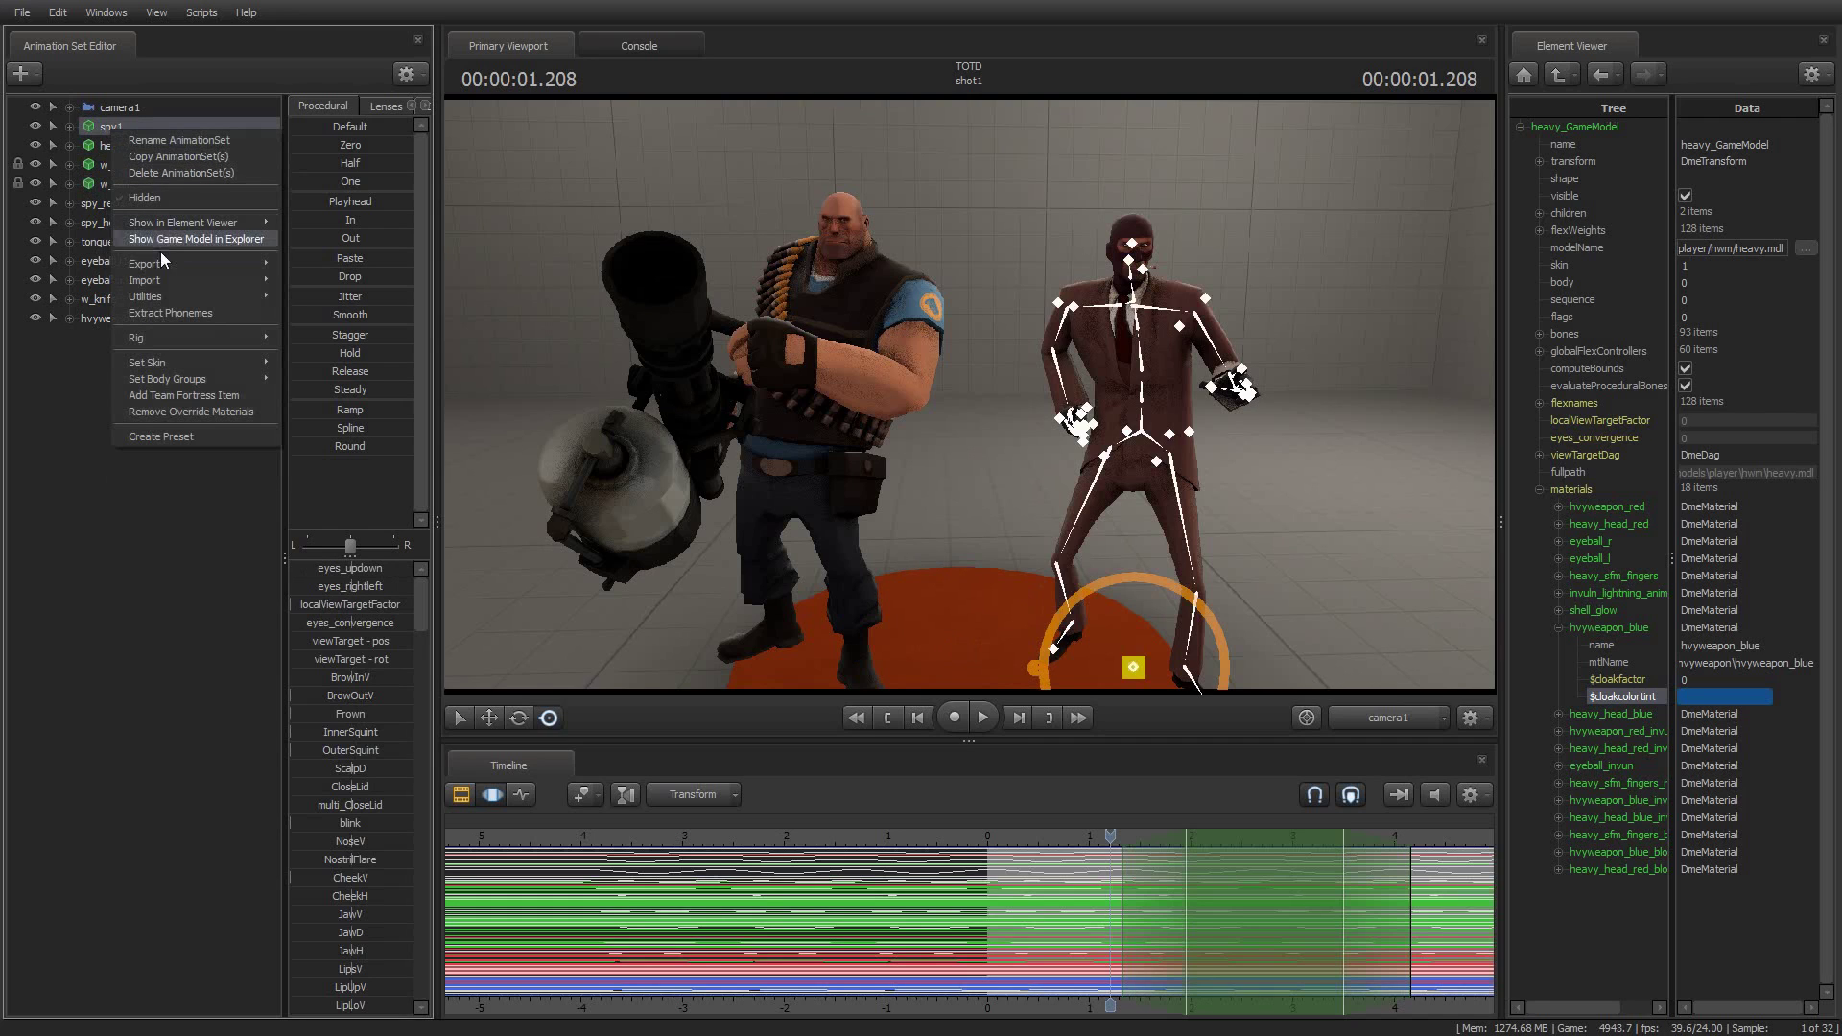
mouse_move(168, 277)
mouse_move(181, 227)
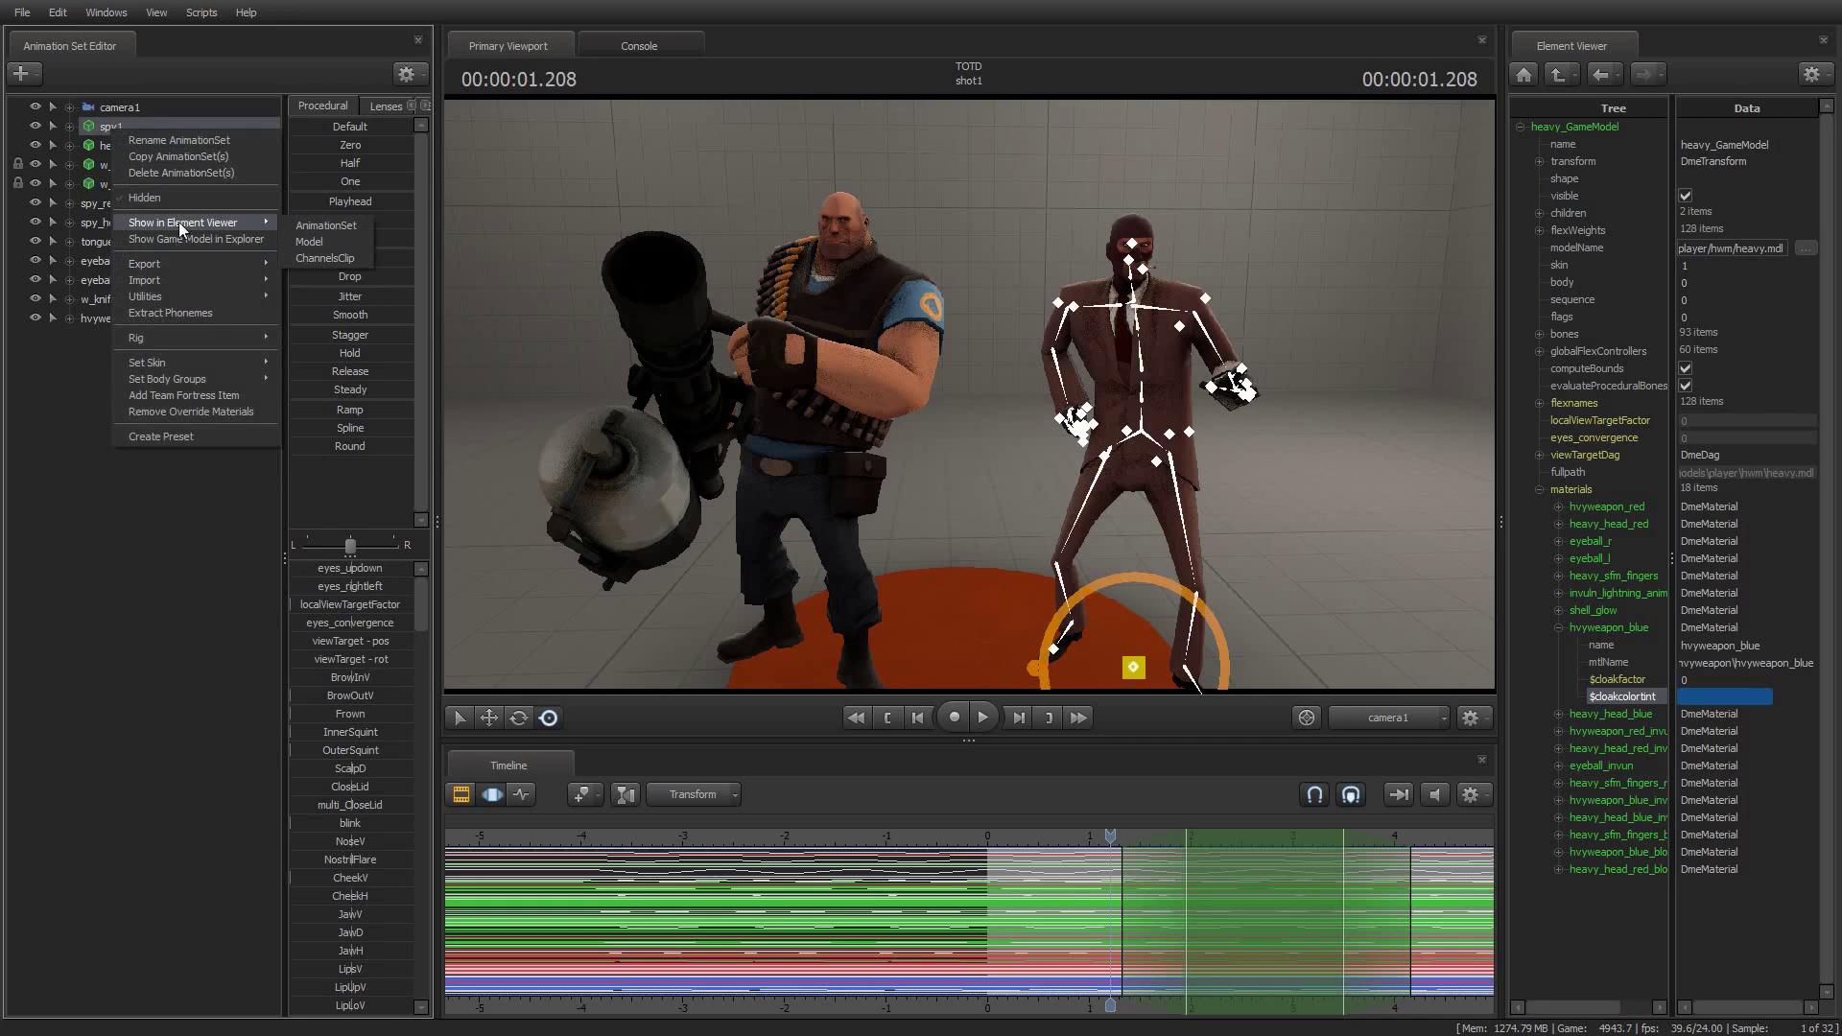
click(320, 244)
click(1539, 491)
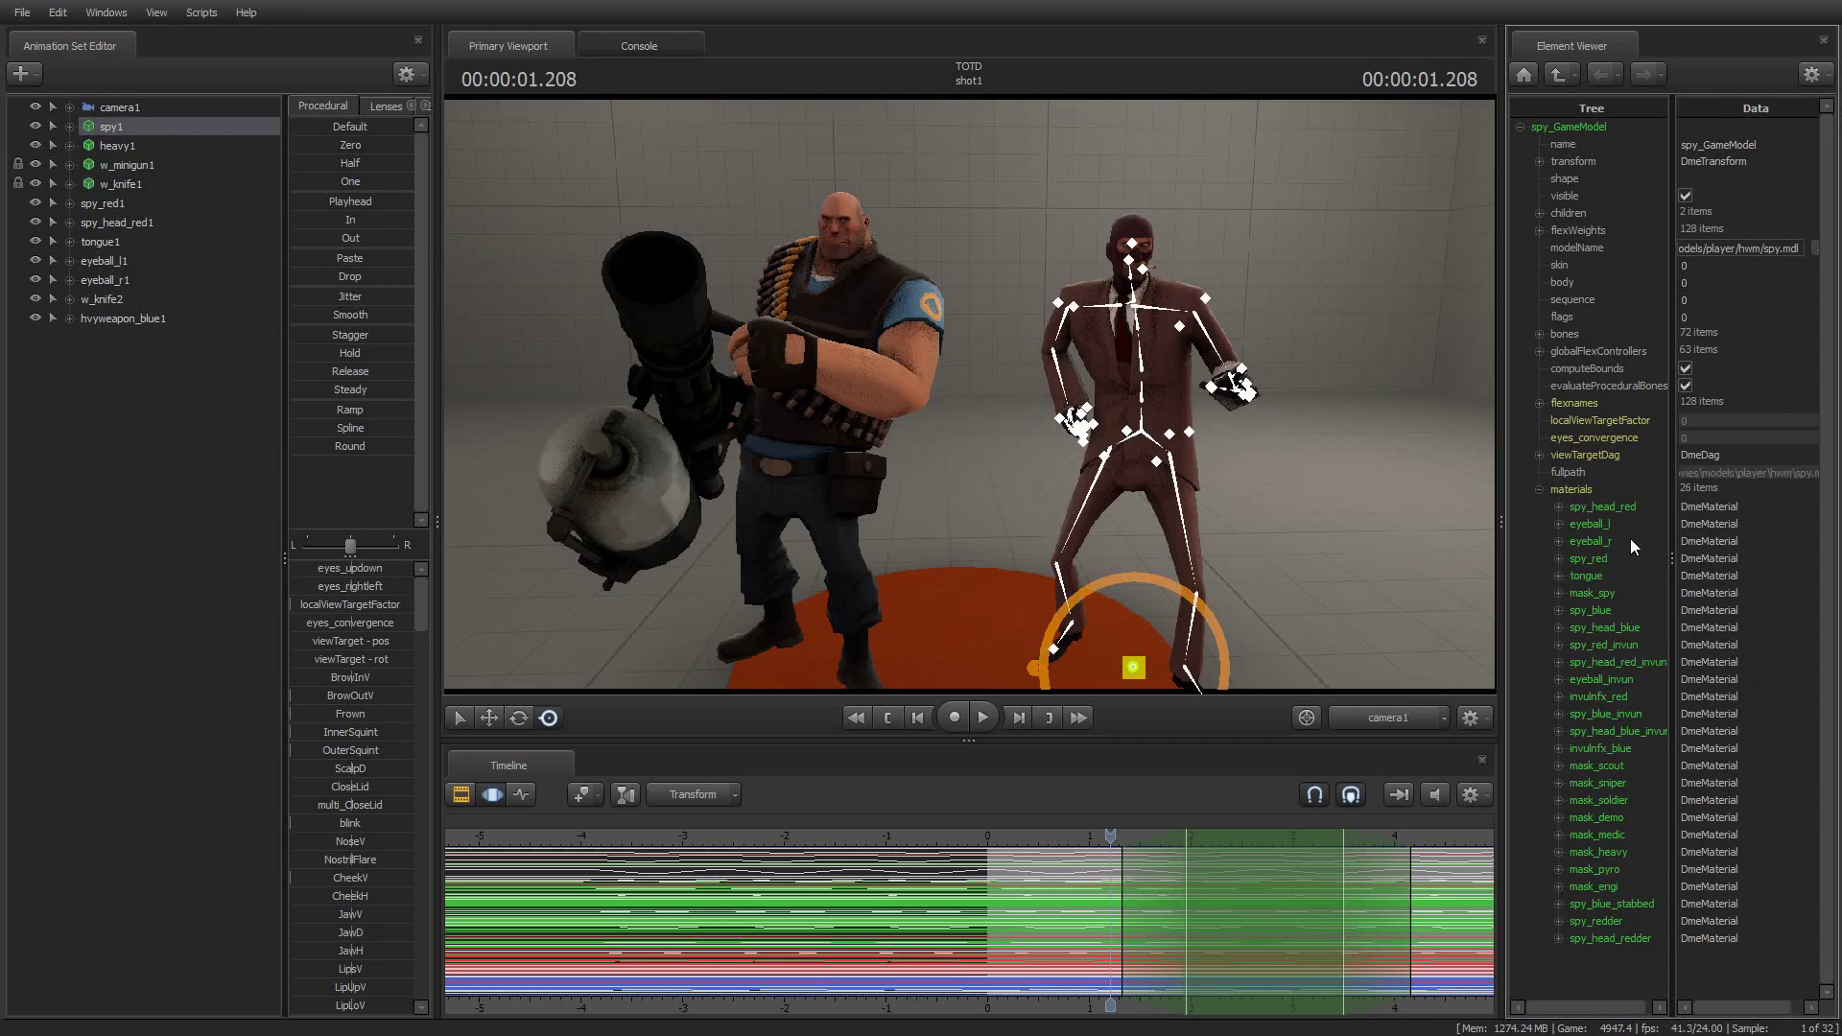
click(1560, 508)
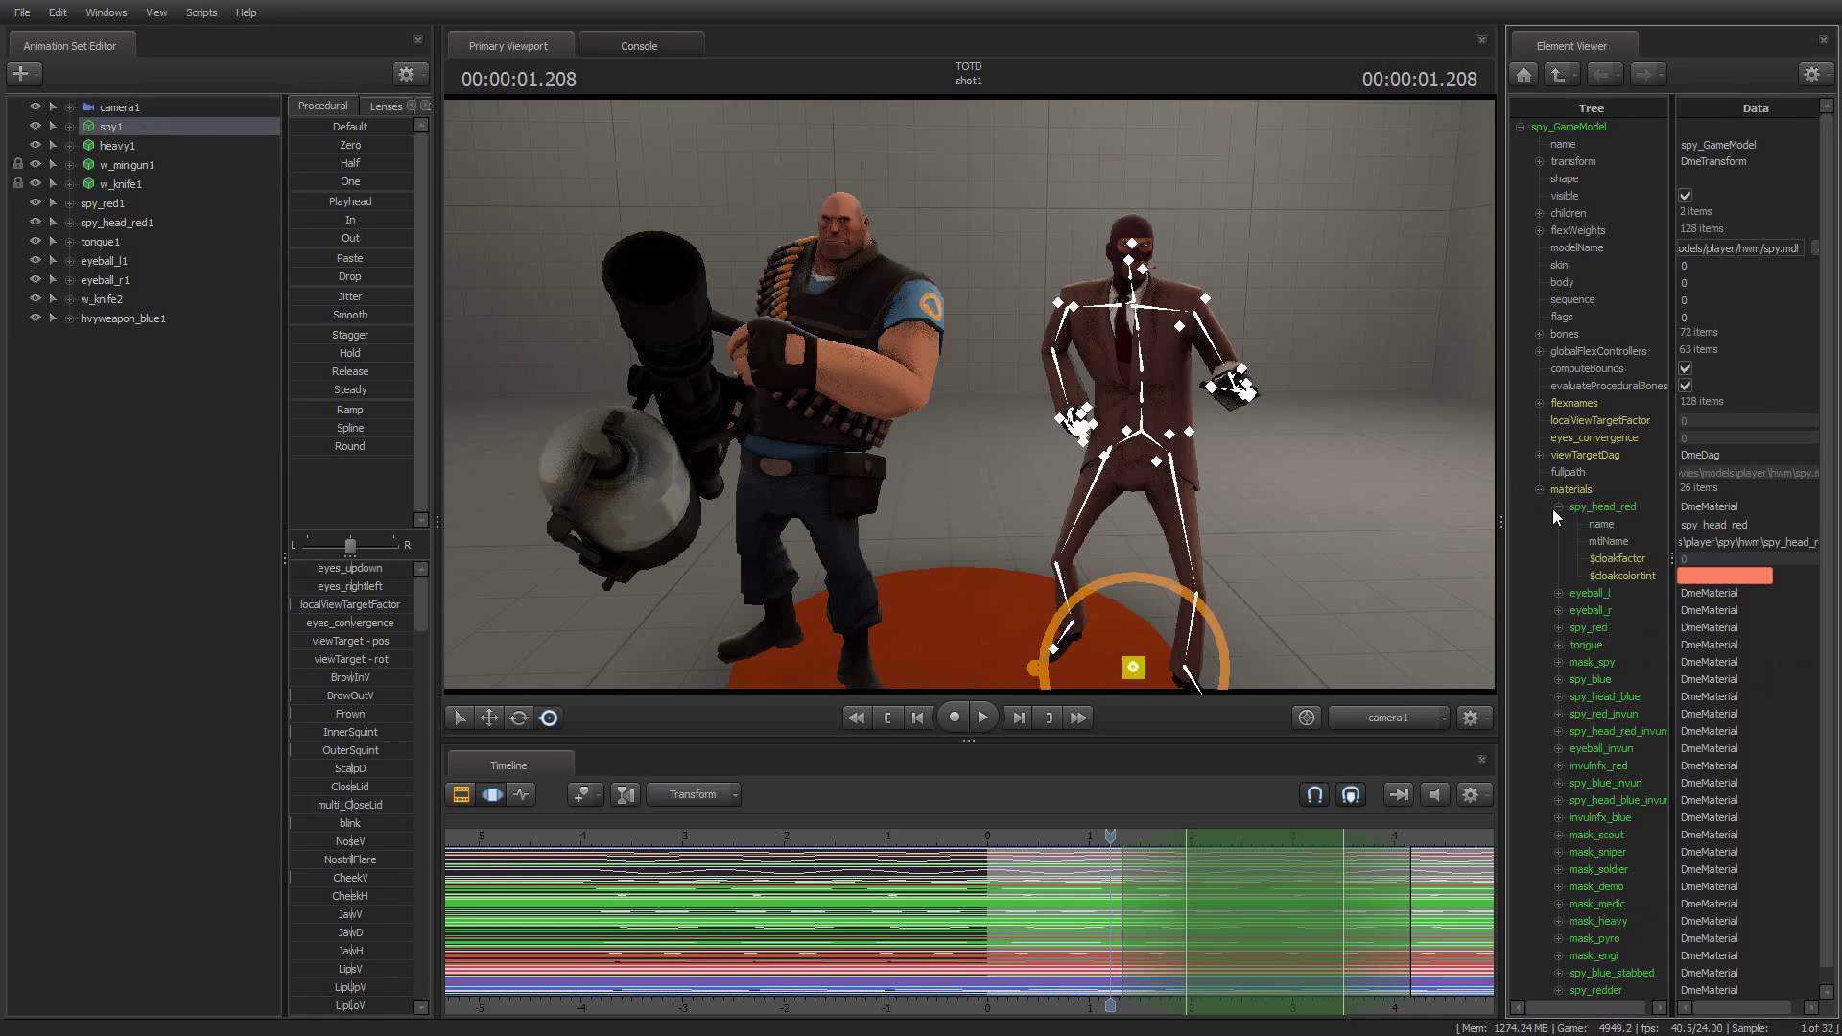
click(1558, 508)
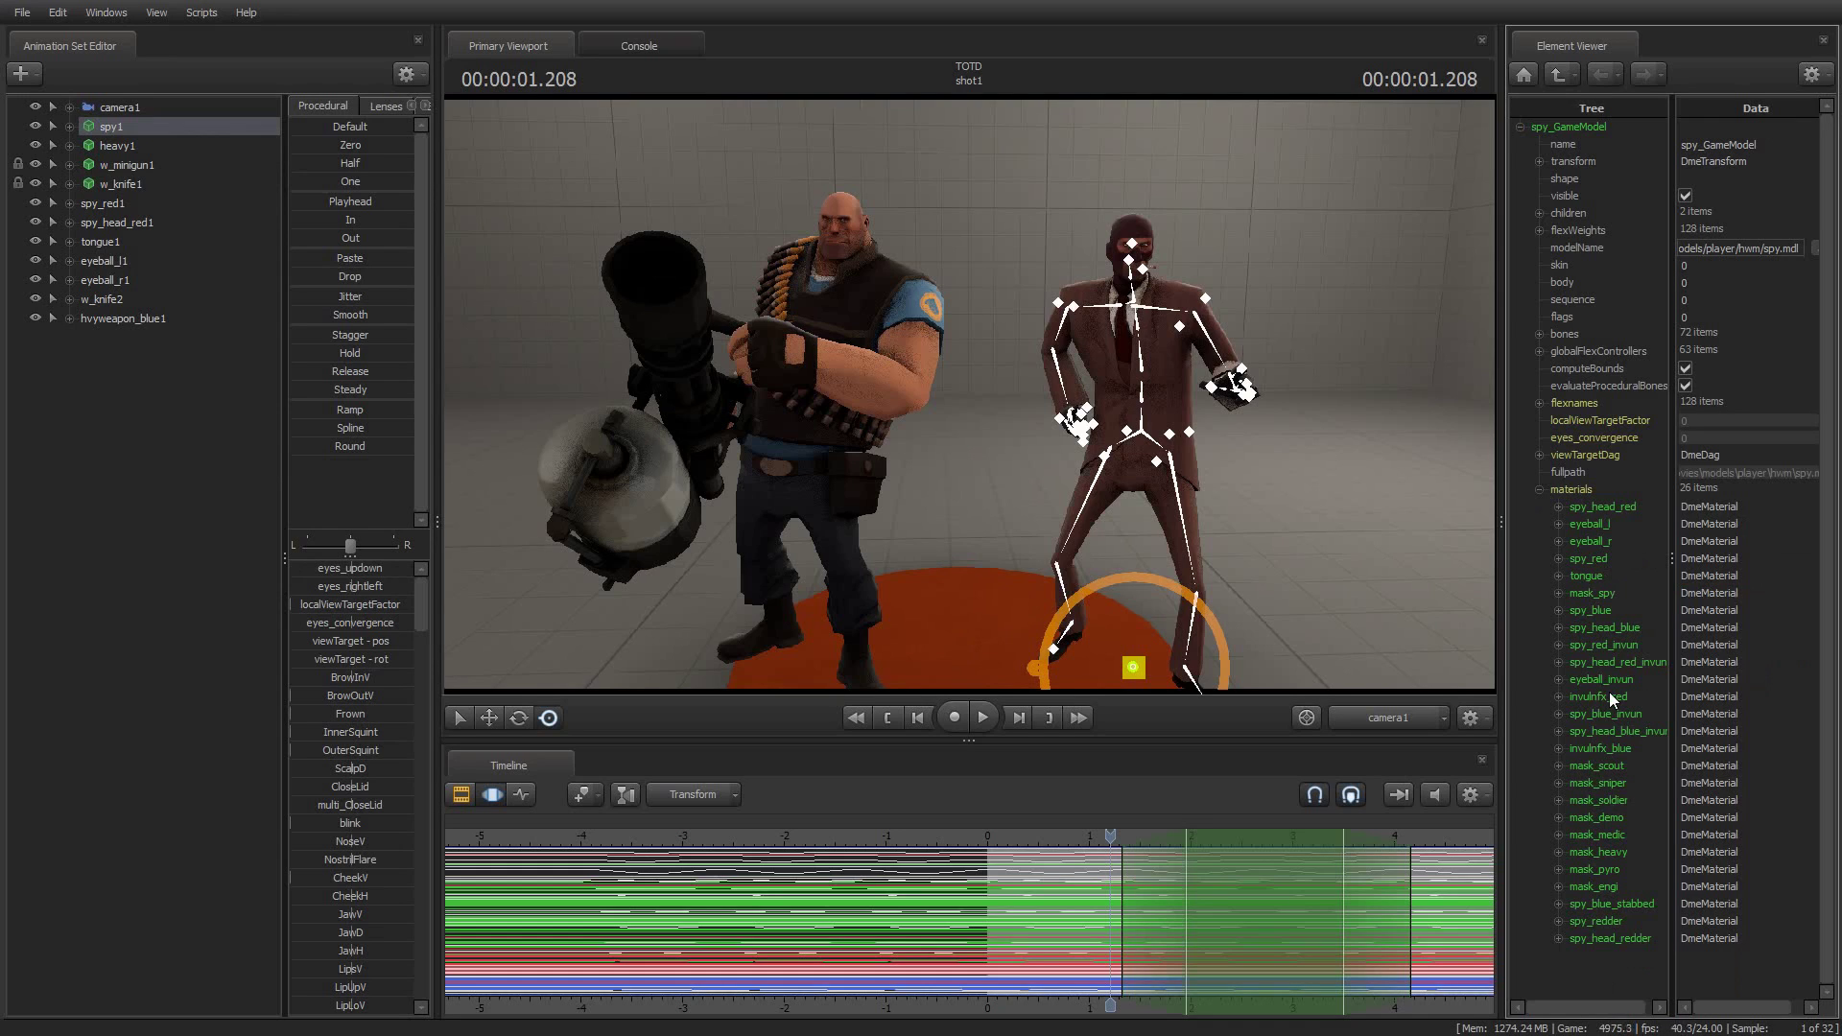
Step: Switch the timeline to the Clip Editor and play back the shot from its start, stopping at about 7 seconds
click(461, 794)
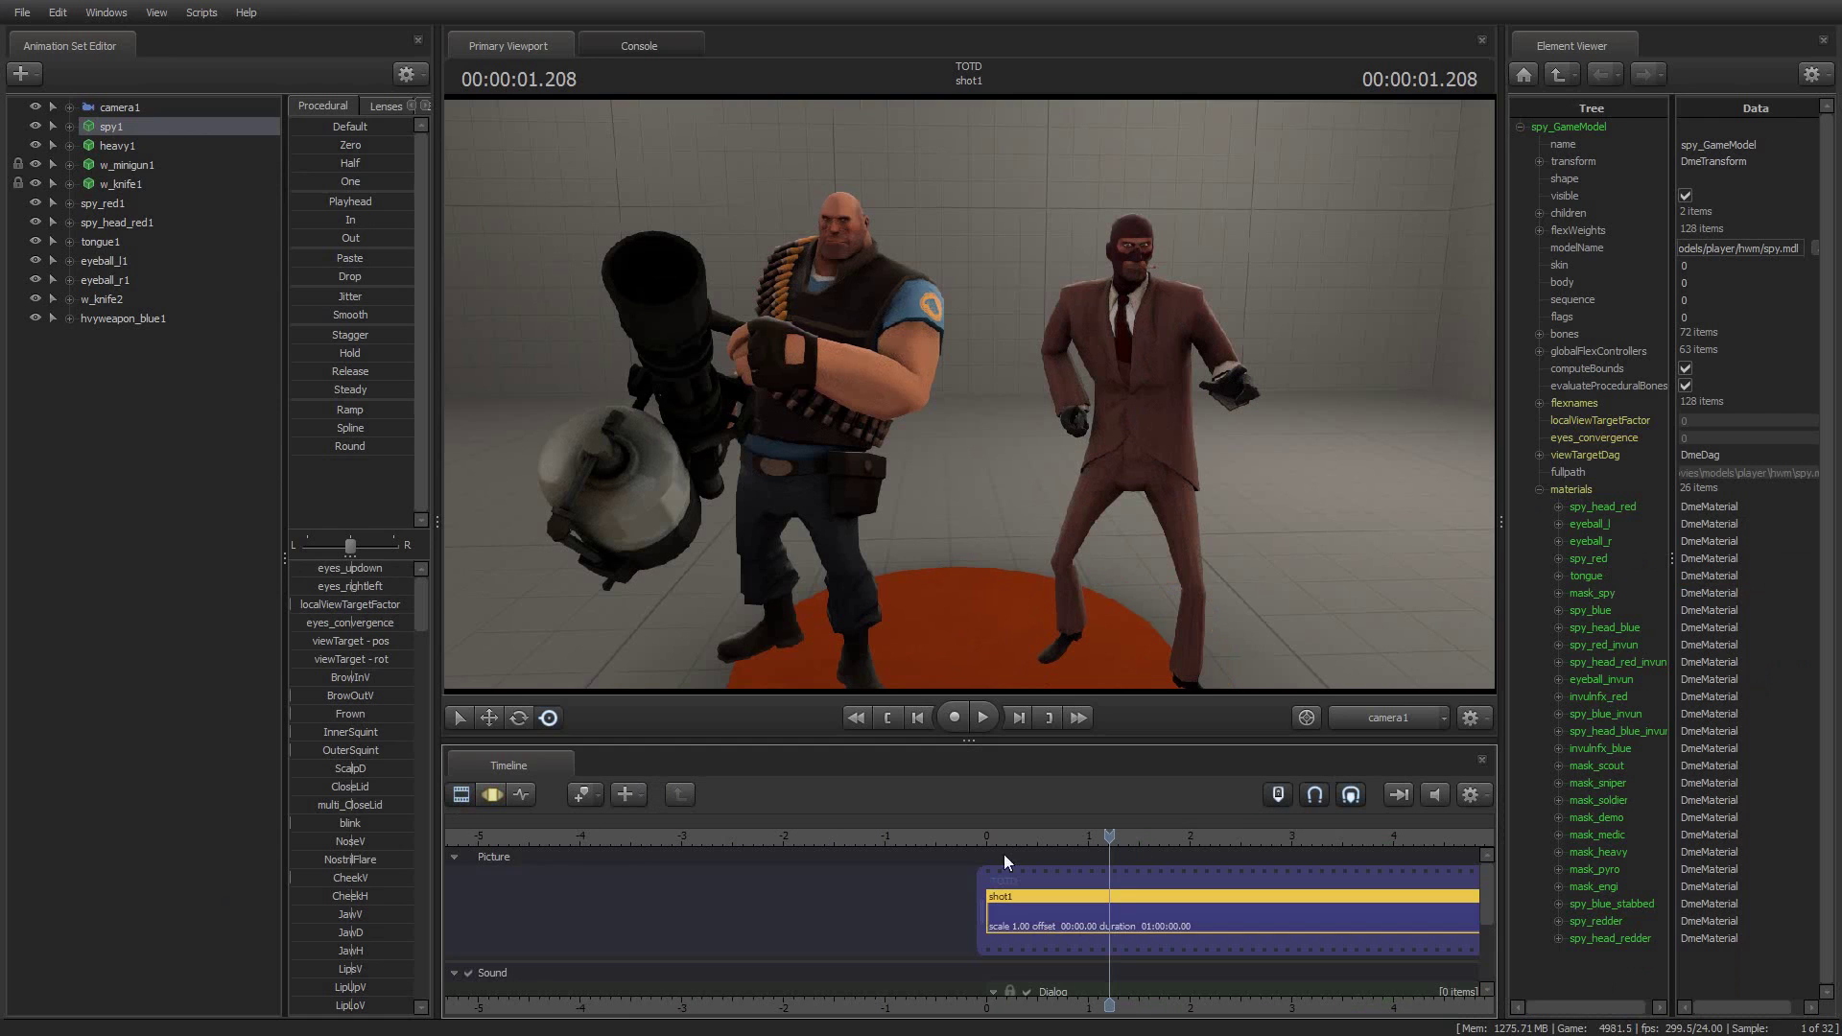
click(986, 833)
key(space)
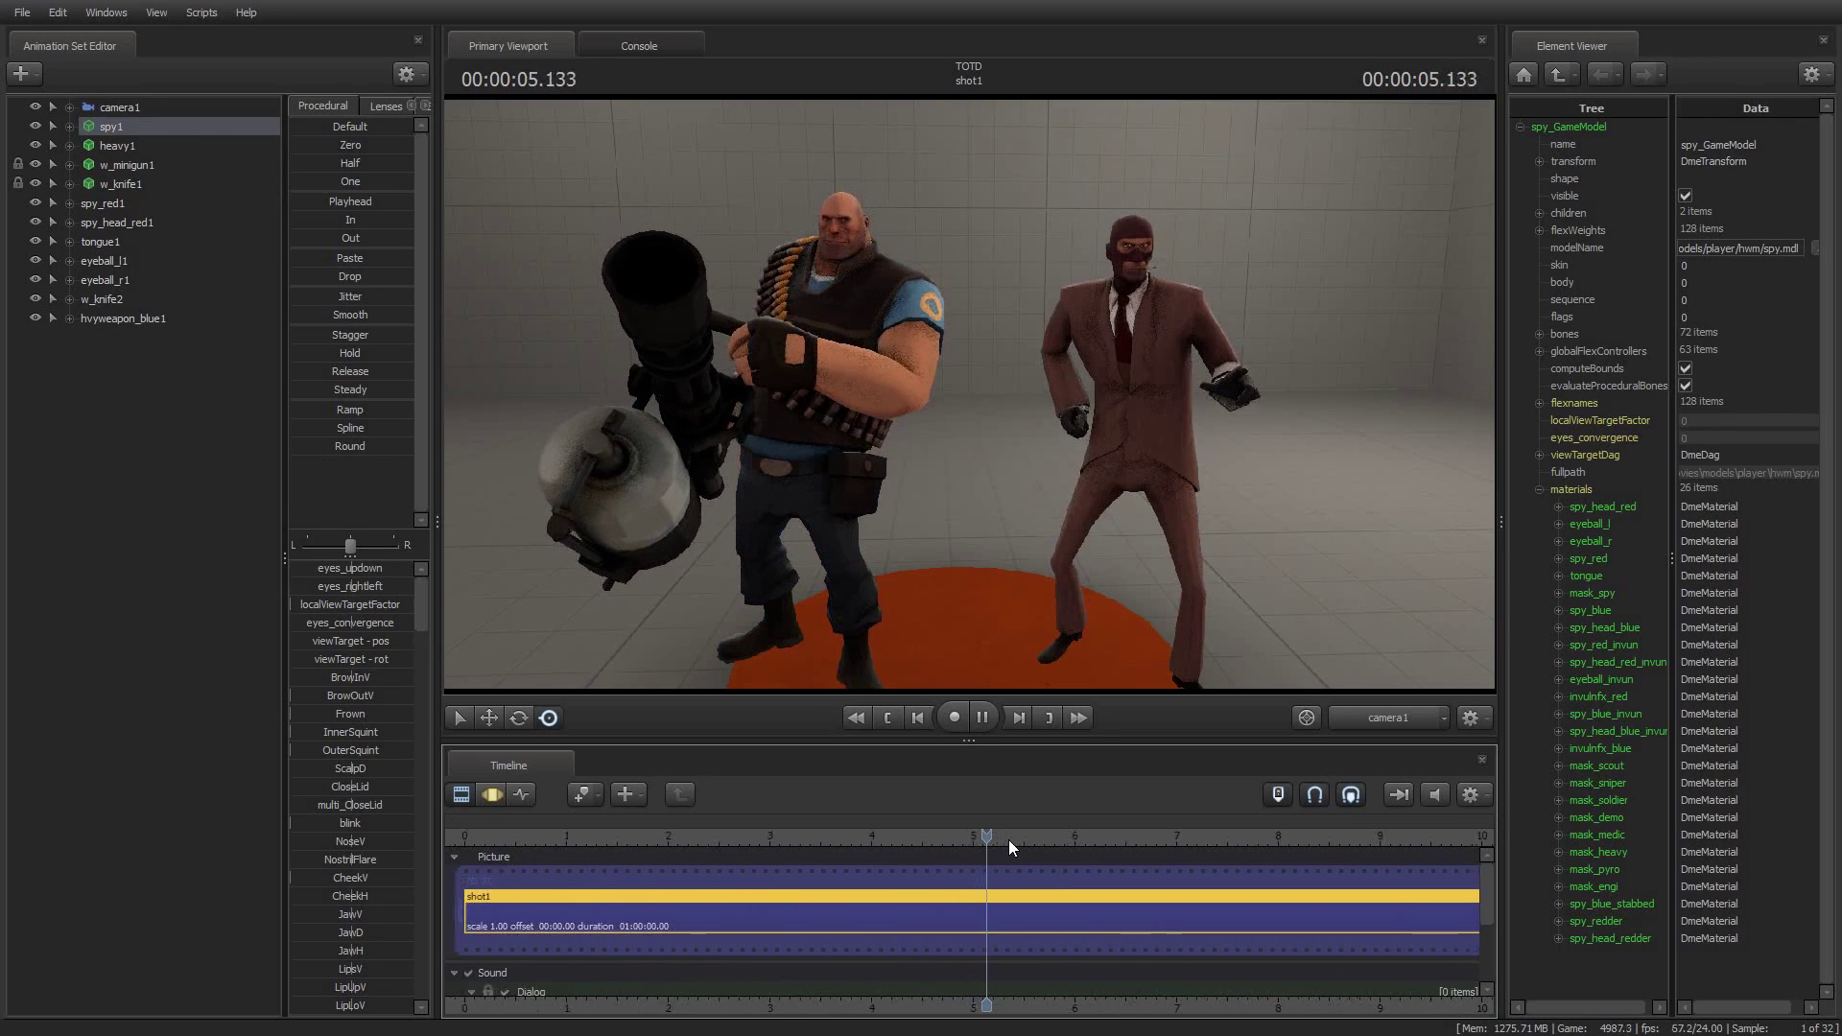
key(space)
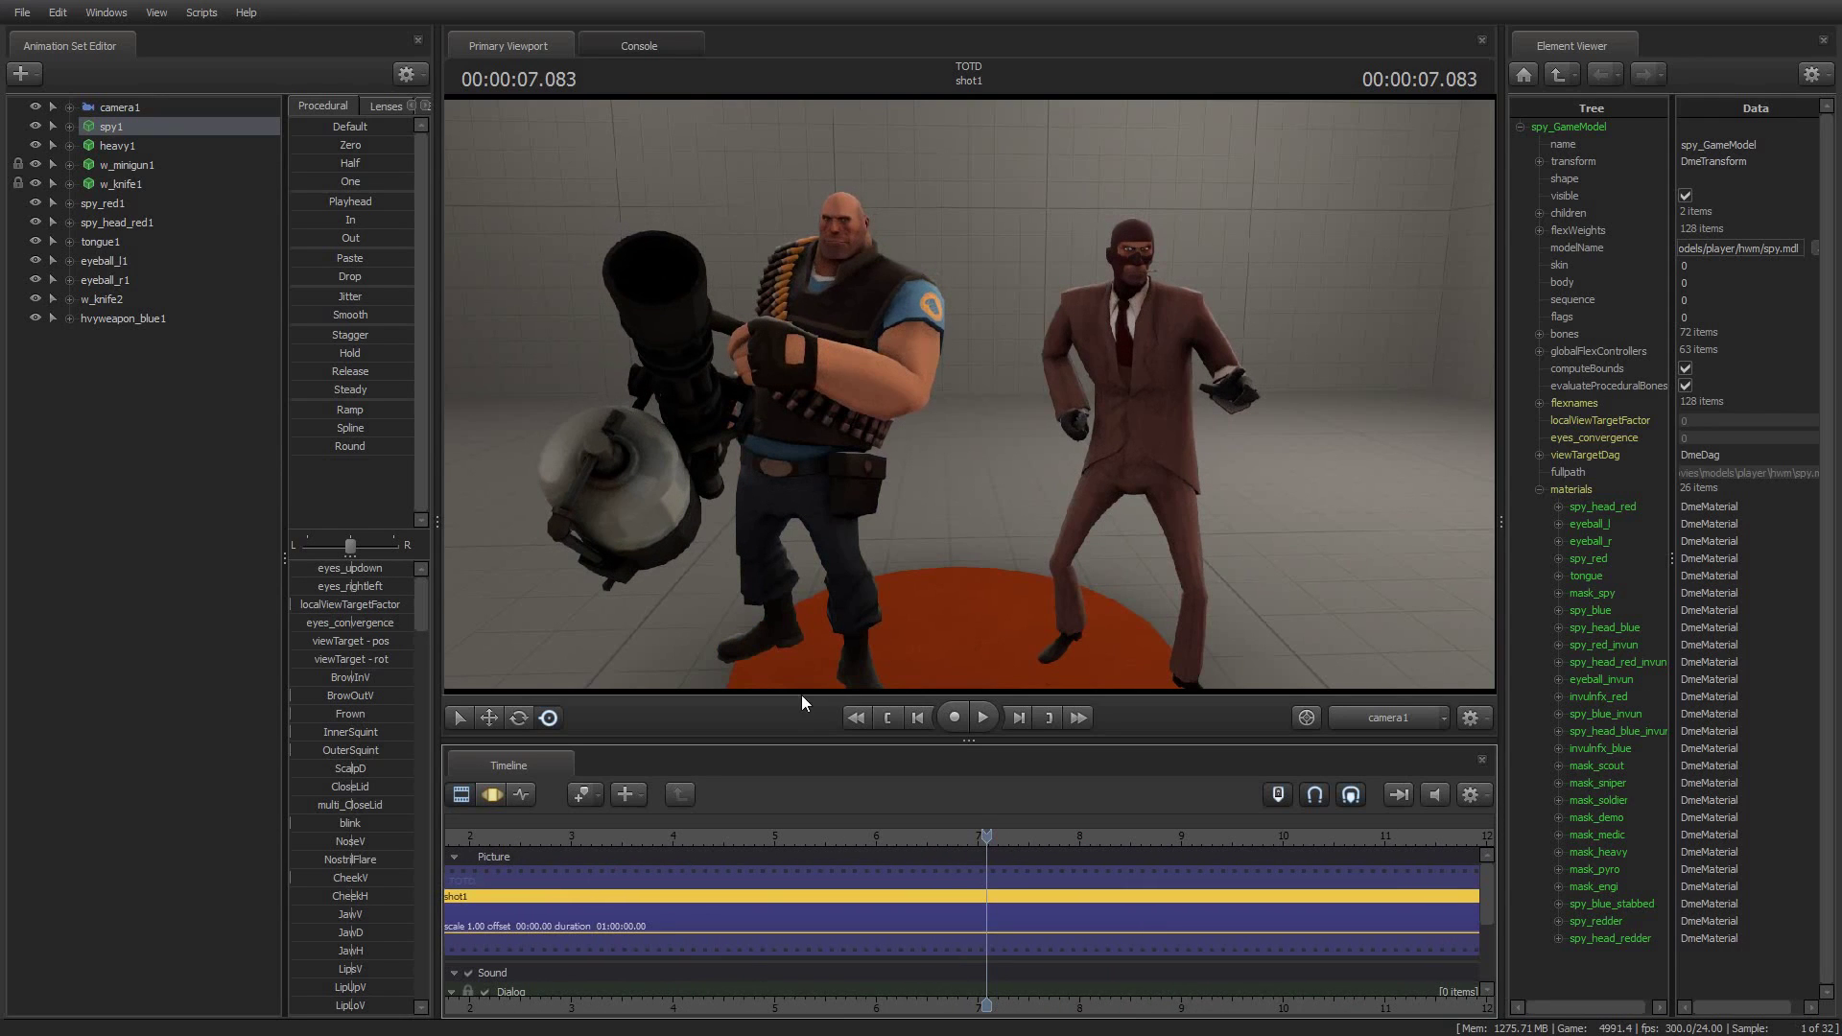